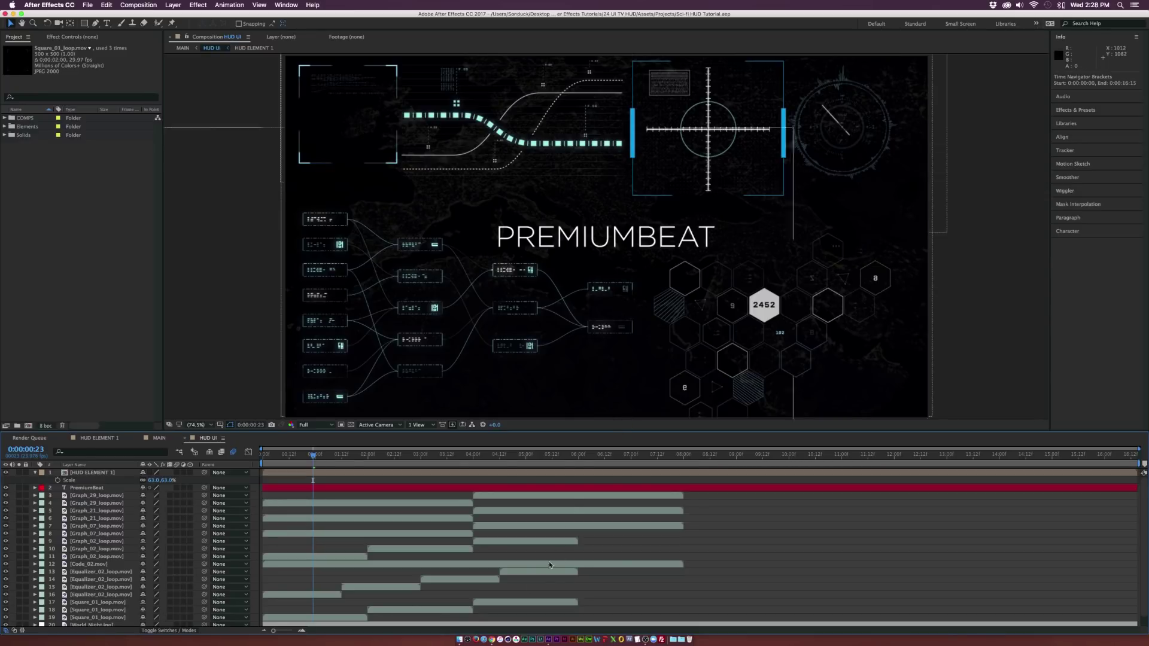
# Step: Switch to Chrome showing RocketStock's Interface HUD pack page
pyautogui.click(491, 639)
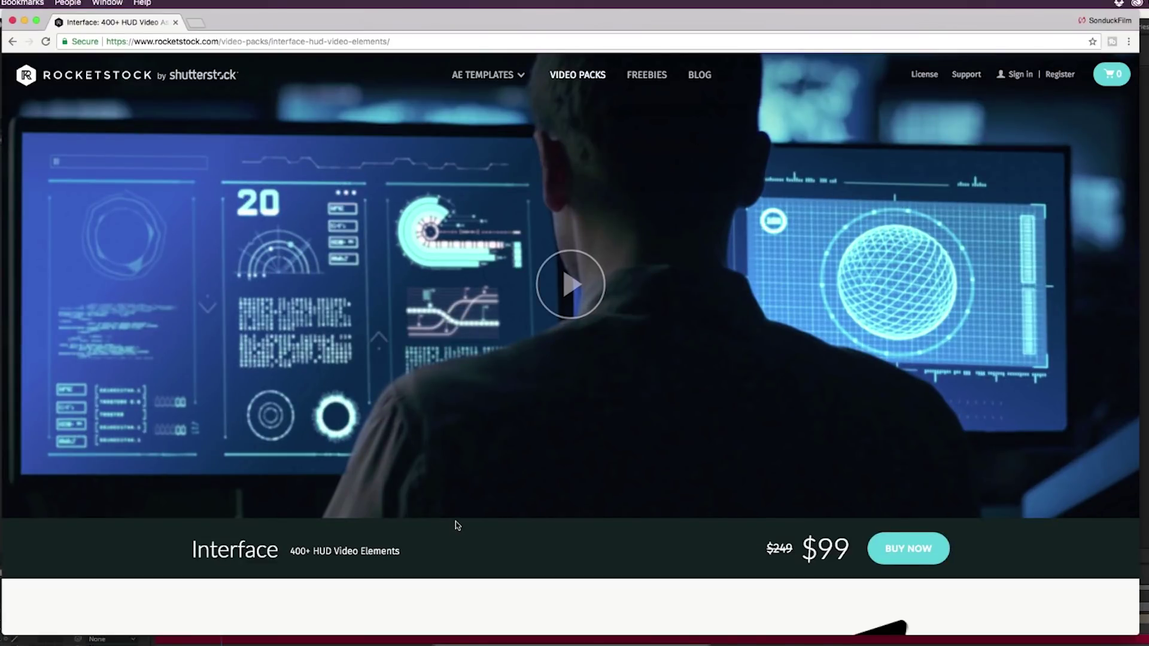
# Step: Scroll down through the Interface pack's features and specs, then back up
pyautogui.scroll(-3, 456, 526)
pyautogui.scroll(-5, 459, 522)
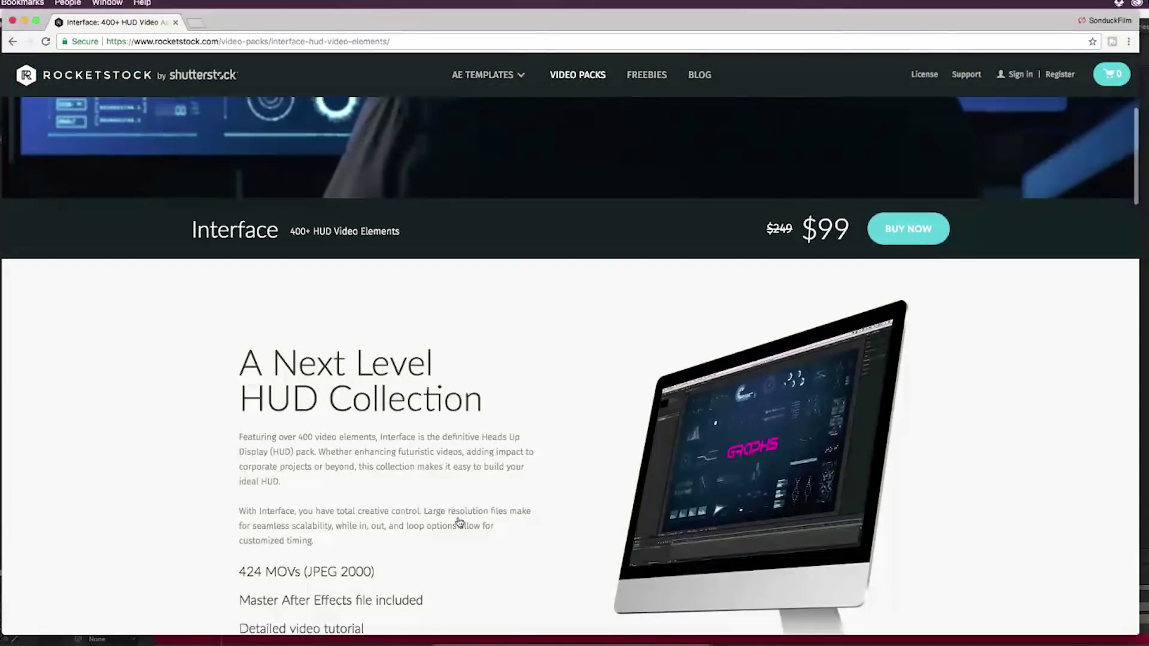
pyautogui.scroll(-15, 459, 523)
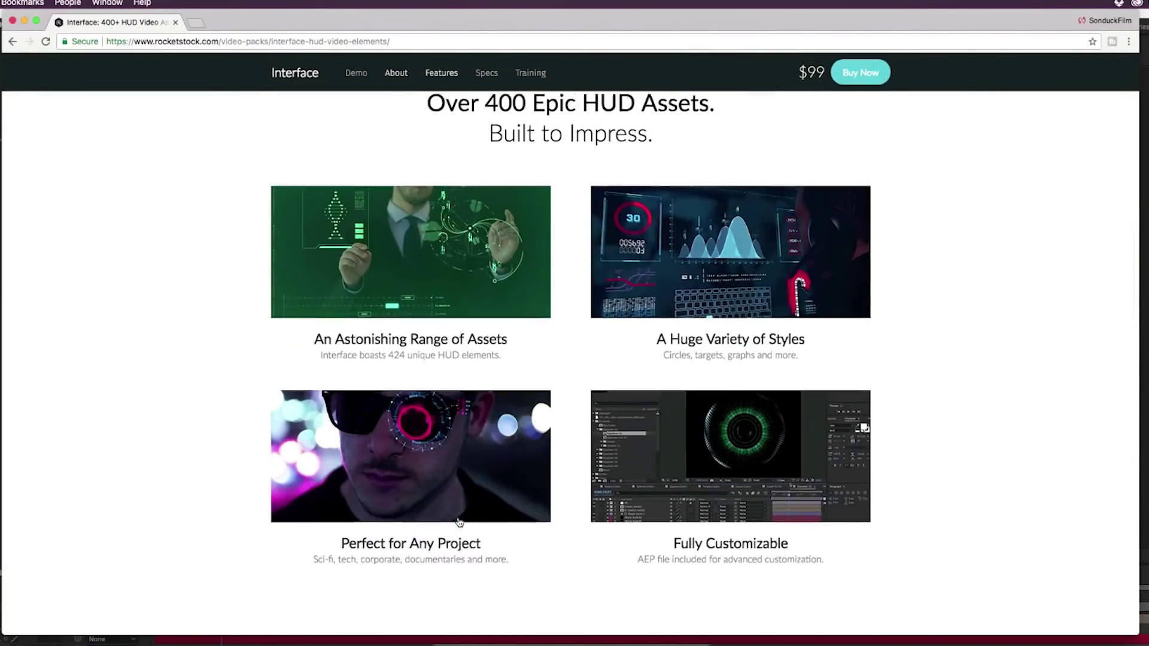
pyautogui.scroll(-10, 459, 522)
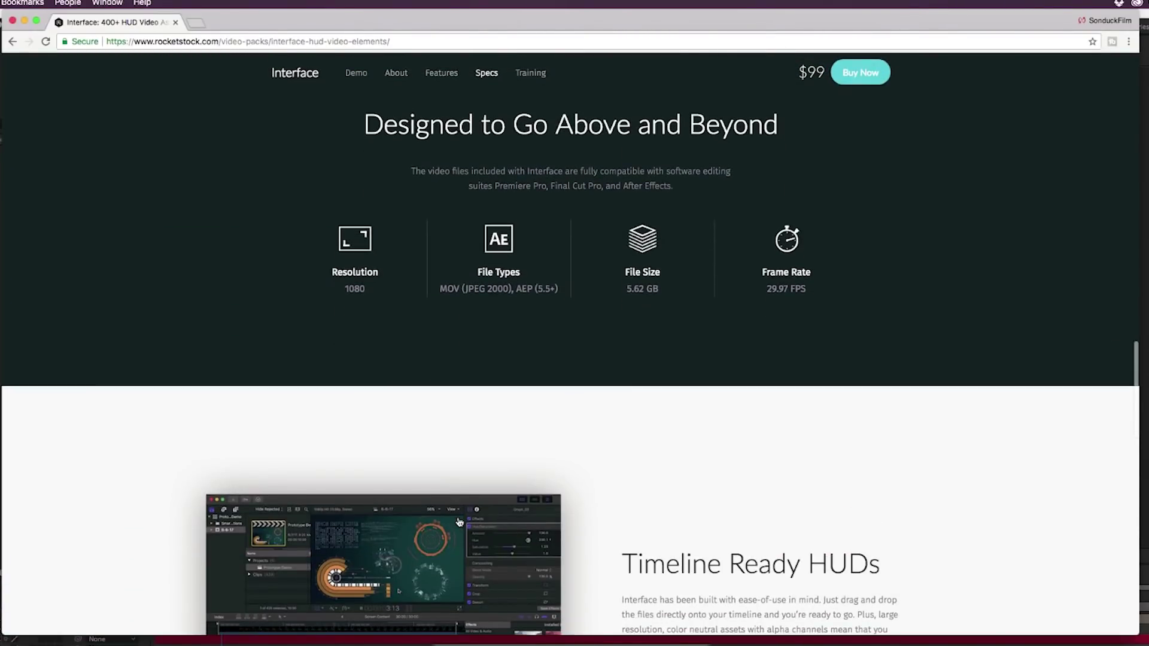
pyautogui.scroll(-4, 459, 522)
pyautogui.scroll(20, 459, 523)
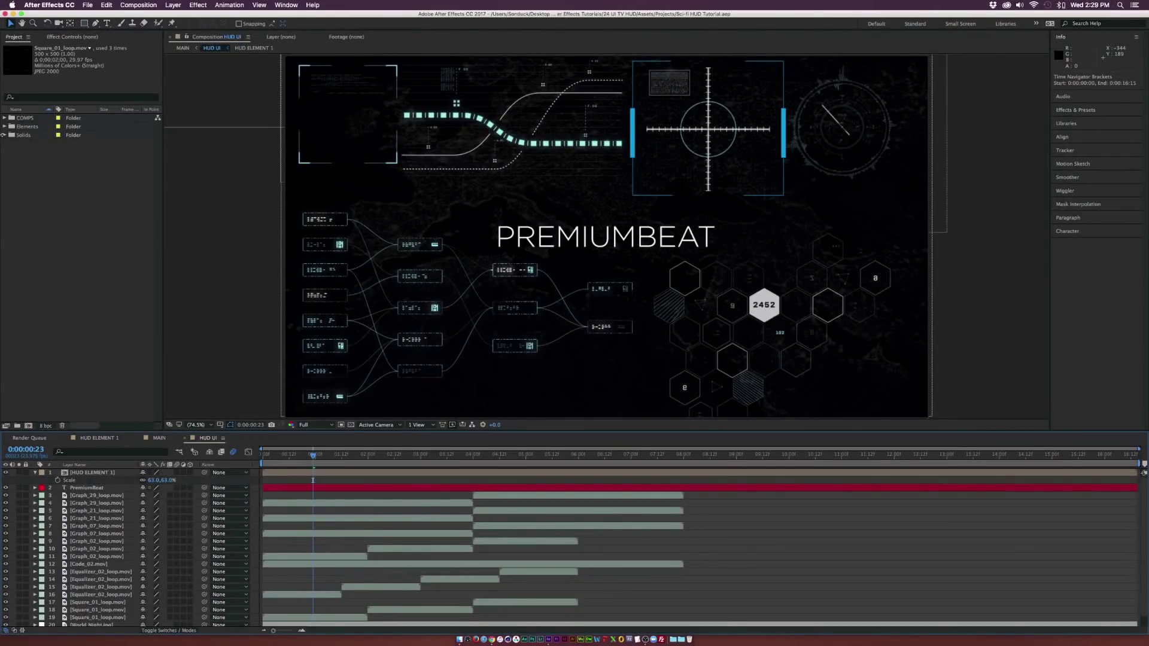
# Step: Browse the Elements footage folder, collapse HUD ELEMENTS, and start a new 1920×1080 composition
pyautogui.click(4, 127)
pyautogui.click(37, 170)
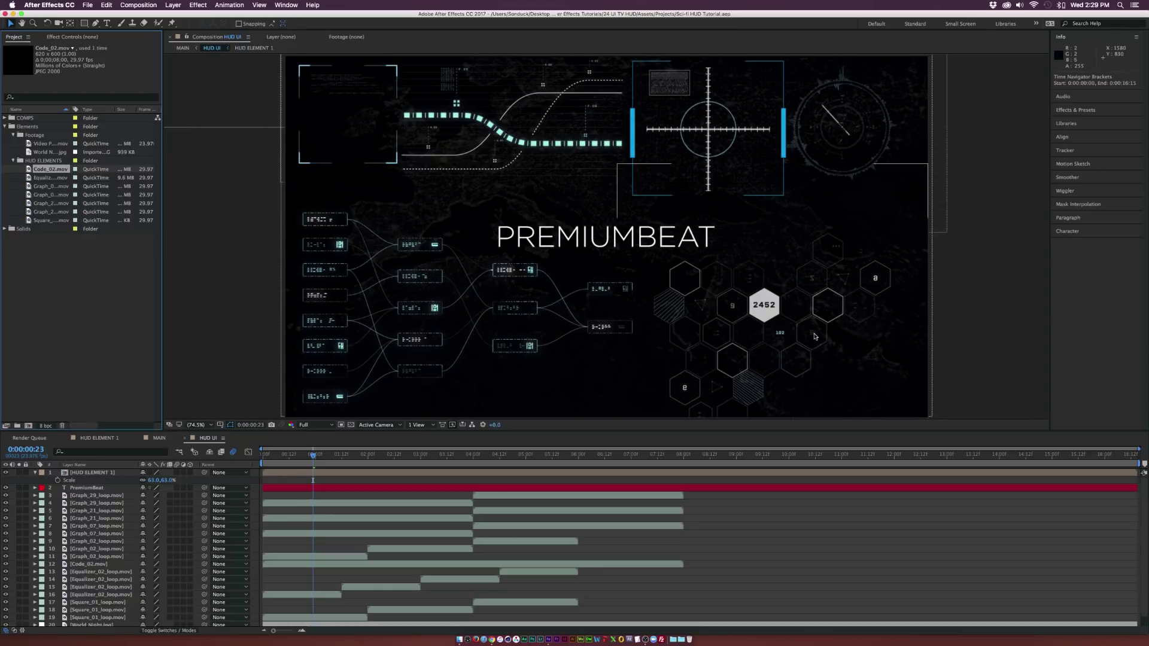
pyautogui.click(13, 161)
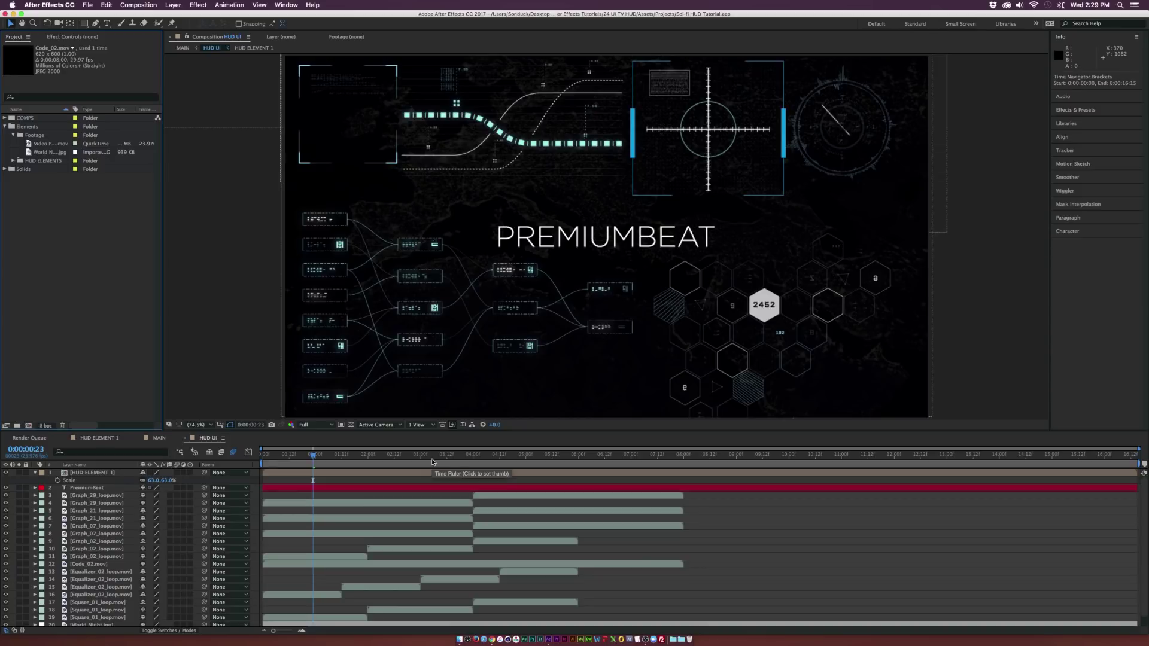
pyautogui.click(29, 426)
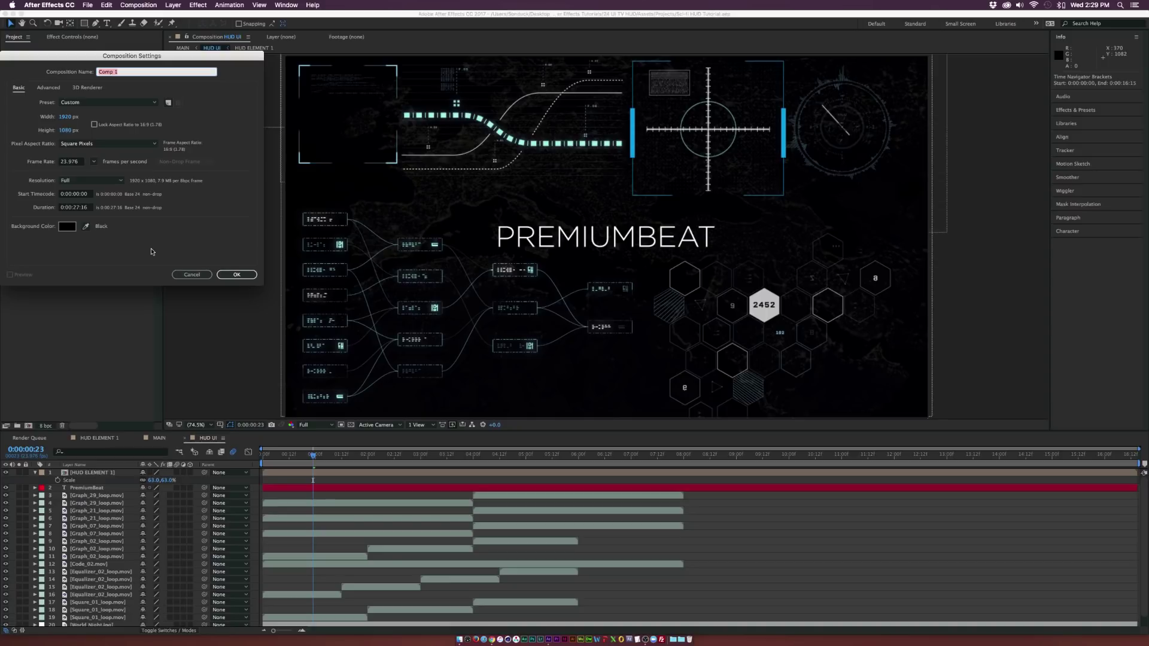
# Step: Name the composition TUTORIAL MAIN with a 10-second duration, then inspect HUD ELEMENT 1's circle layer
pyautogui.write('TUTORIAL MAIN')
pyautogui.click(76, 211)
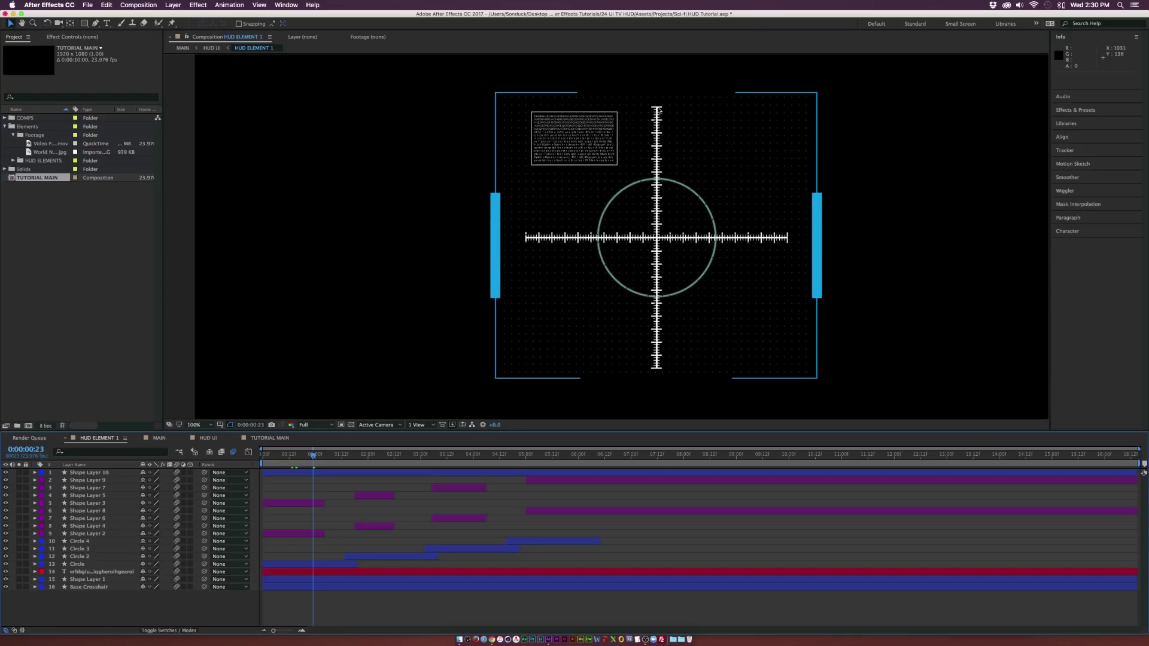
pyautogui.click(335, 571)
# Step: Draw a tall thin rectangle as a vertical line in TUTORIAL MAIN
pyautogui.click(270, 439)
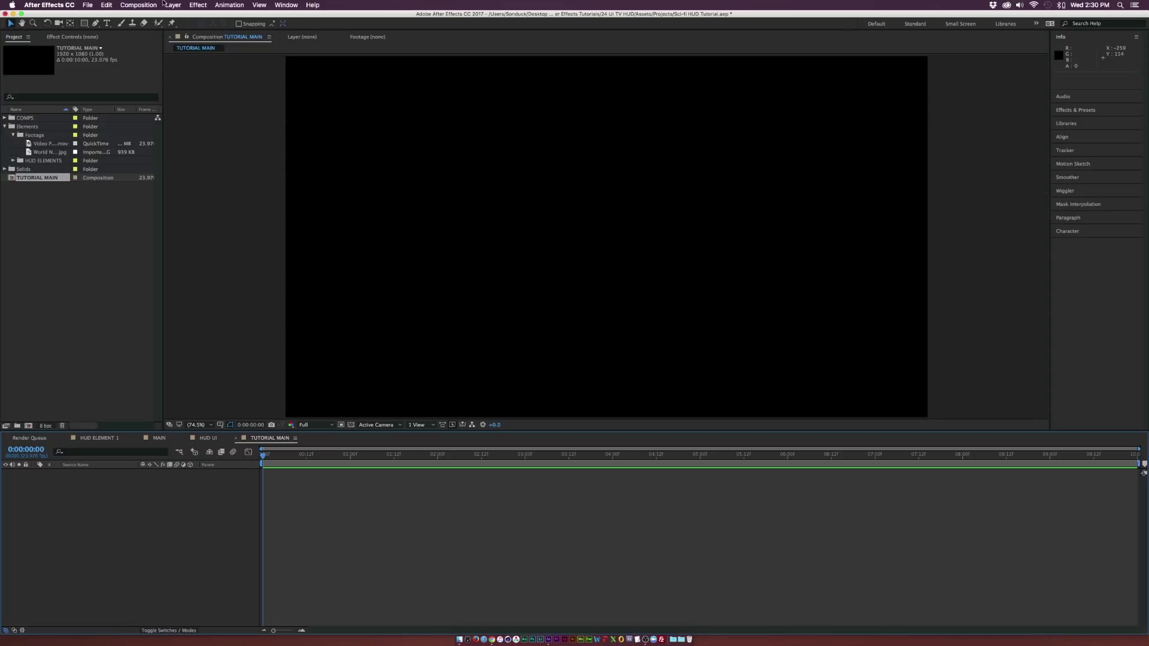
pyautogui.click(85, 23)
pyautogui.click(116, 29)
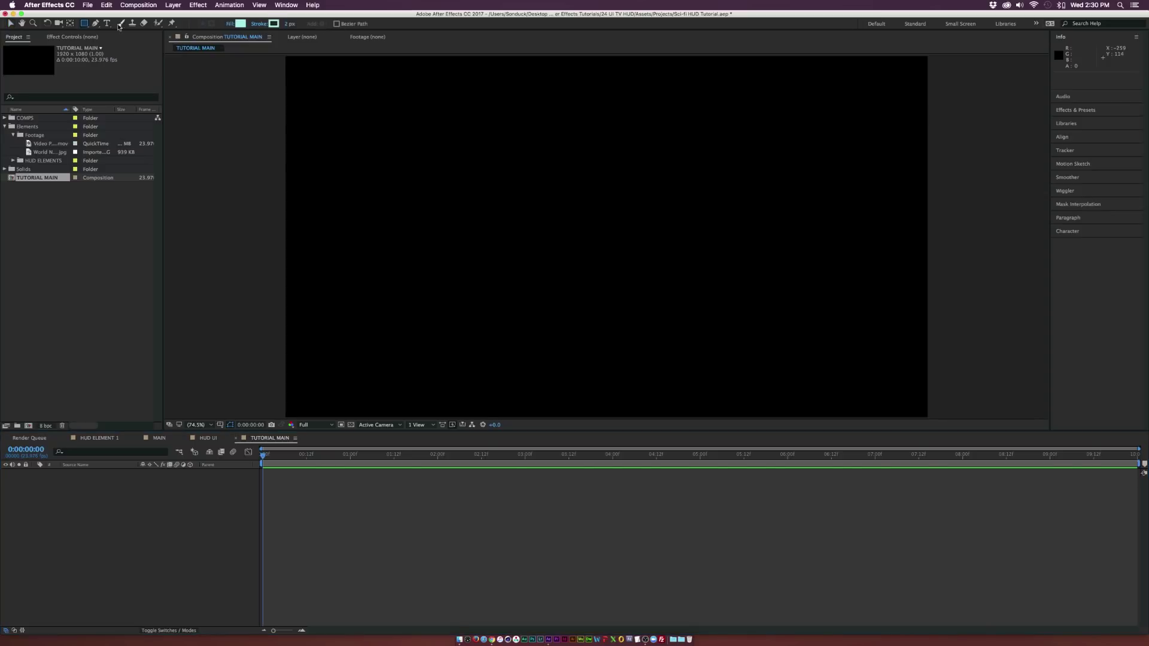
pyautogui.moveTo(585, 331); pyautogui.dragTo(586, 94)
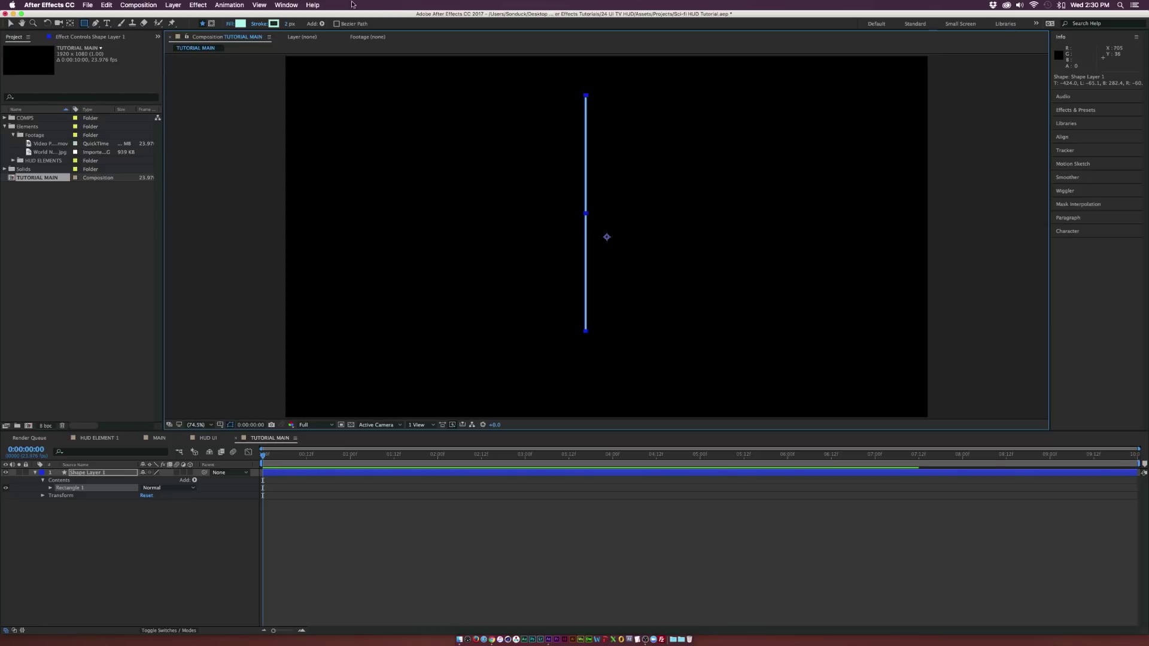
# Step: Give the rectangle a white fill and no stroke
pyautogui.click(240, 23)
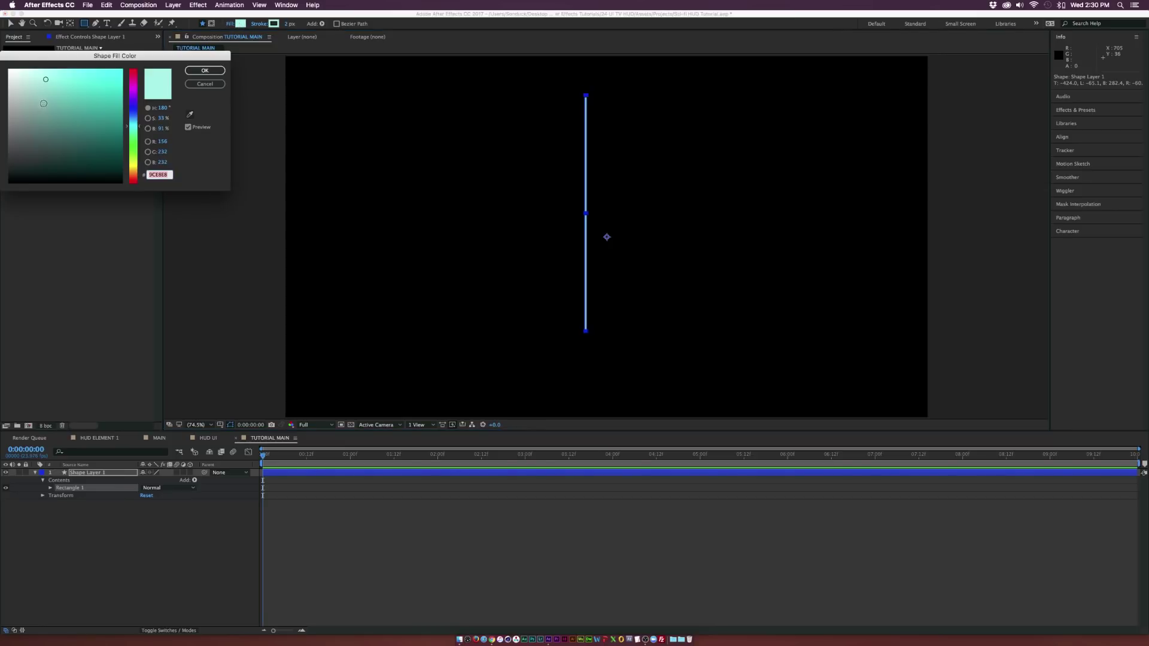
pyautogui.moveTo(43, 103); pyautogui.dragTo(2, 60)
pyautogui.click(204, 70)
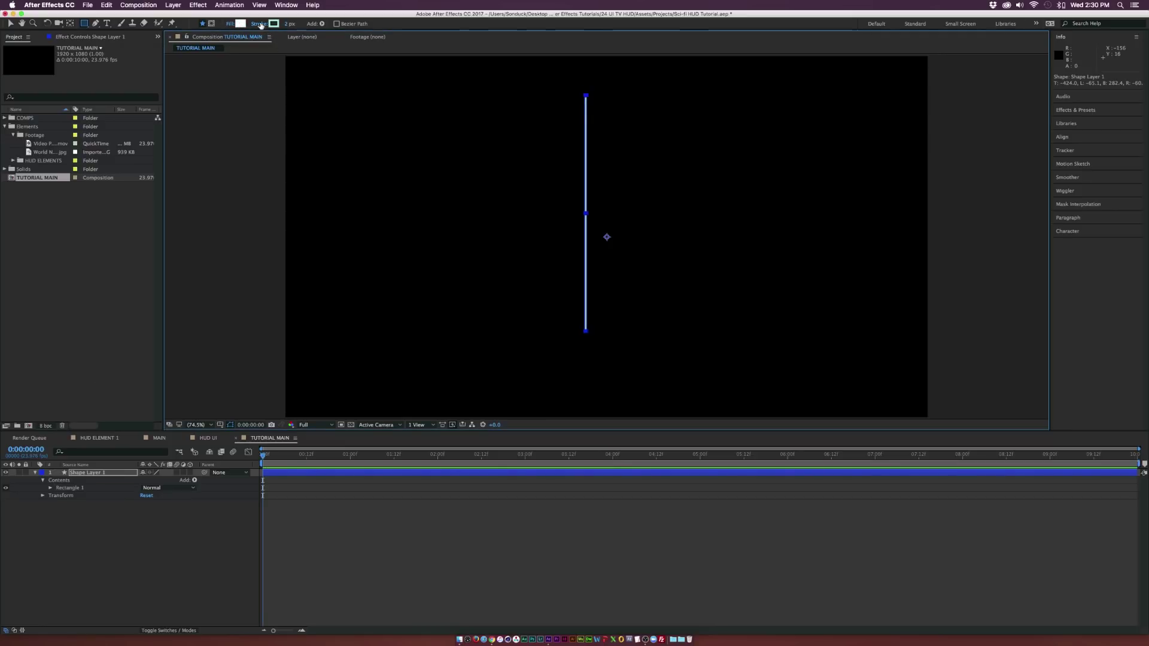
pyautogui.click(260, 23)
pyautogui.click(366, 168)
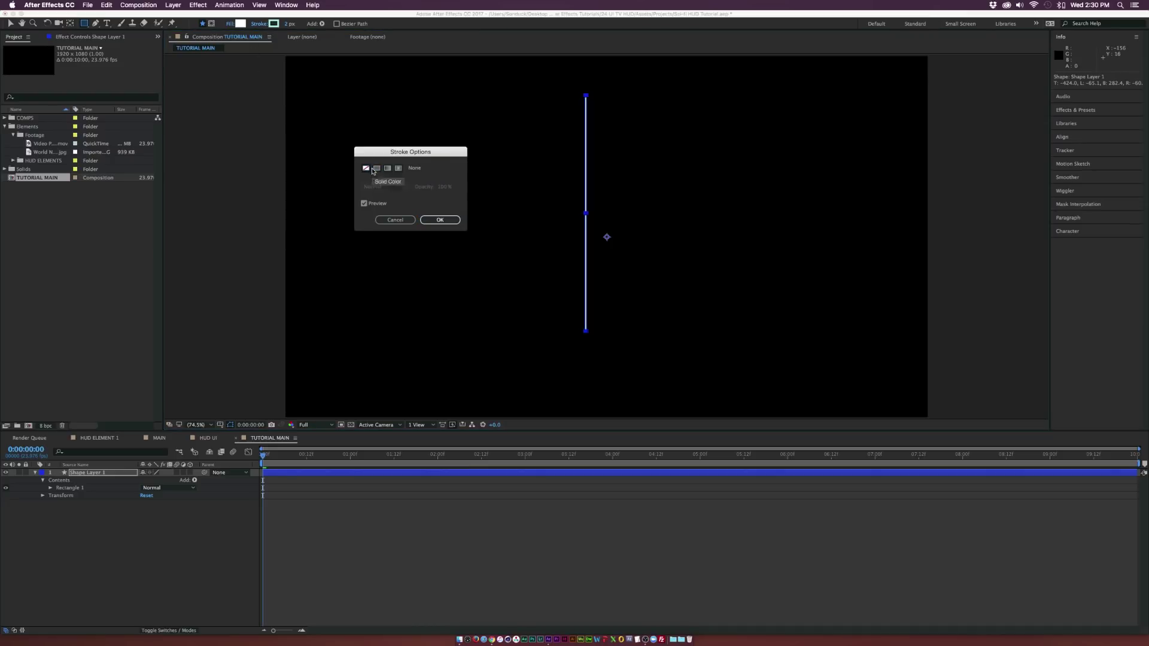
pyautogui.click(440, 219)
# Step: Centre the line horizontally and vertically in the composition and view it at 100%
pyautogui.press('v')
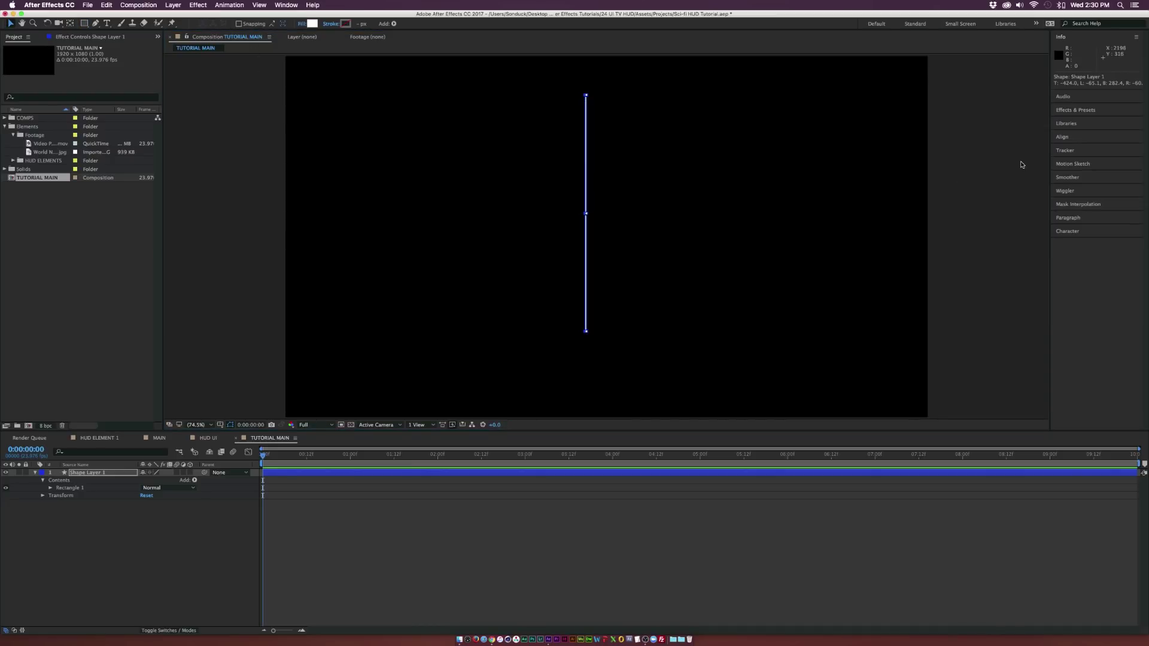
pyautogui.click(1062, 138)
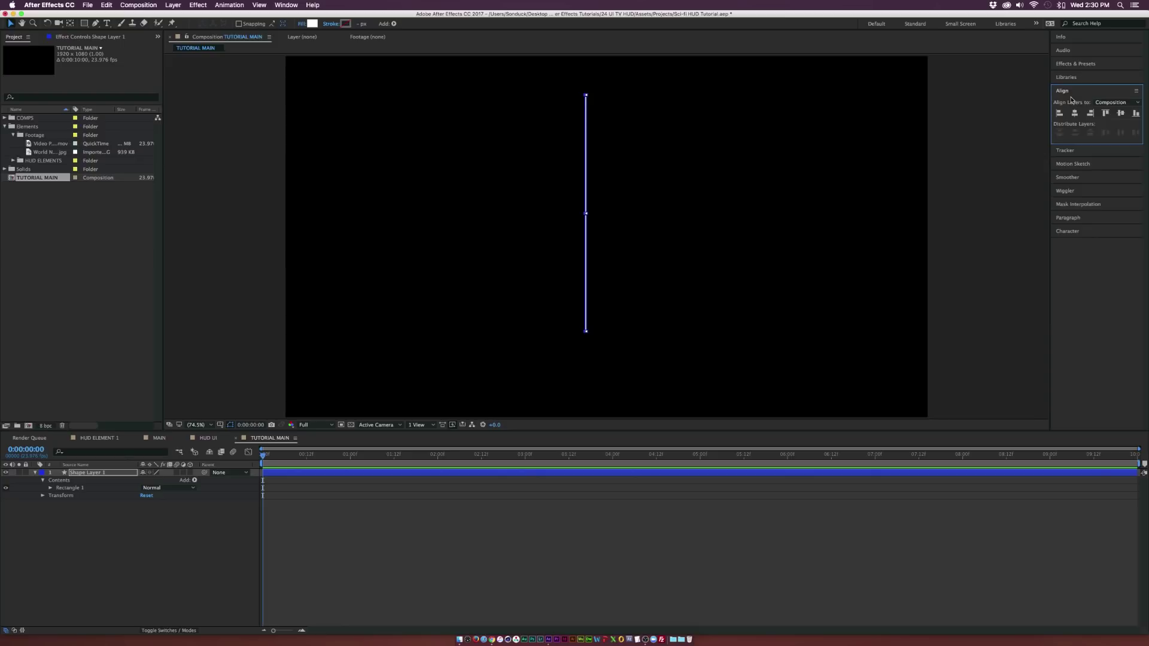
pyautogui.click(1074, 113)
pyautogui.click(1120, 113)
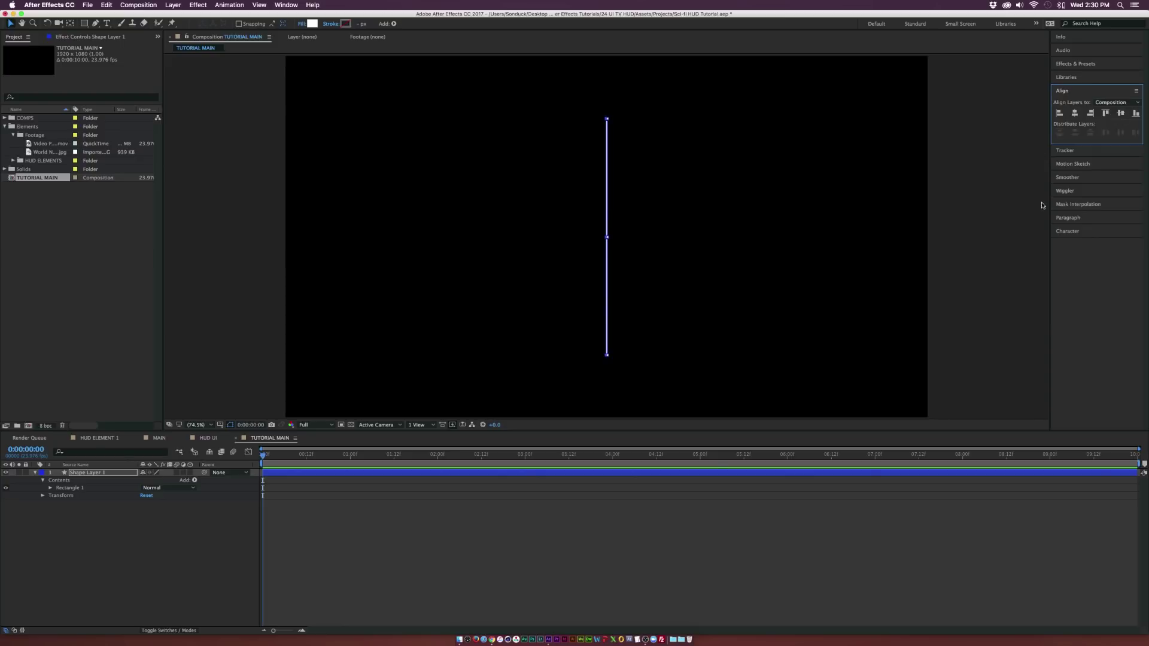
pyautogui.click(264, 5)
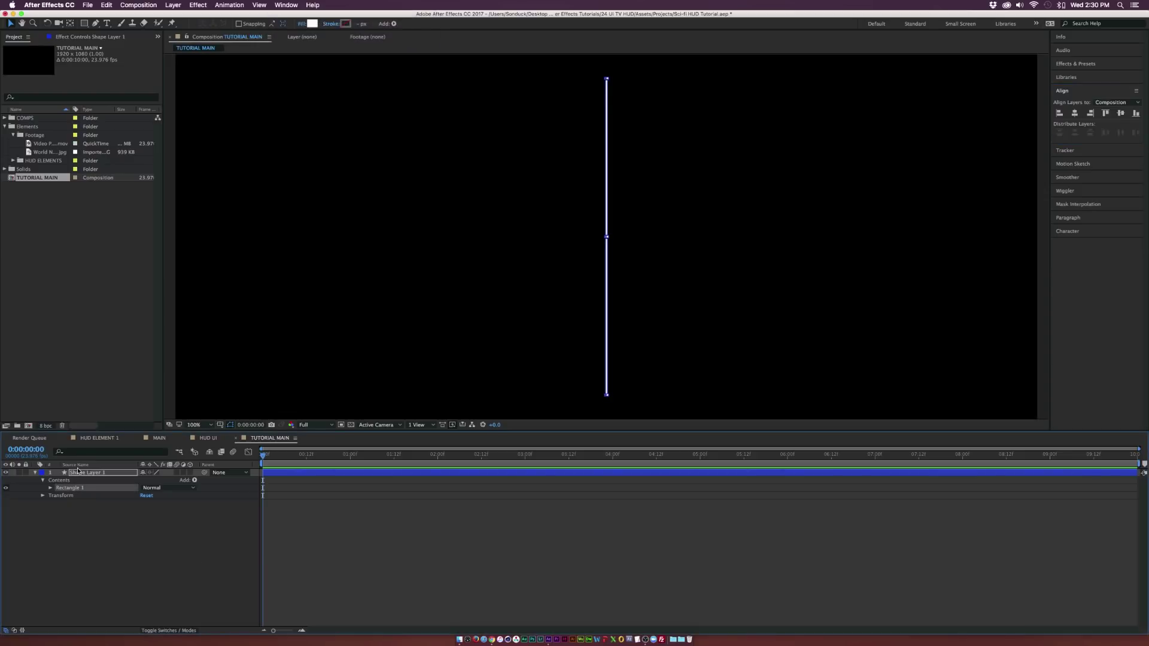
# Step: Select the Rectangle 1 group in Shape Layer 1 for copying
pyautogui.click(85, 473)
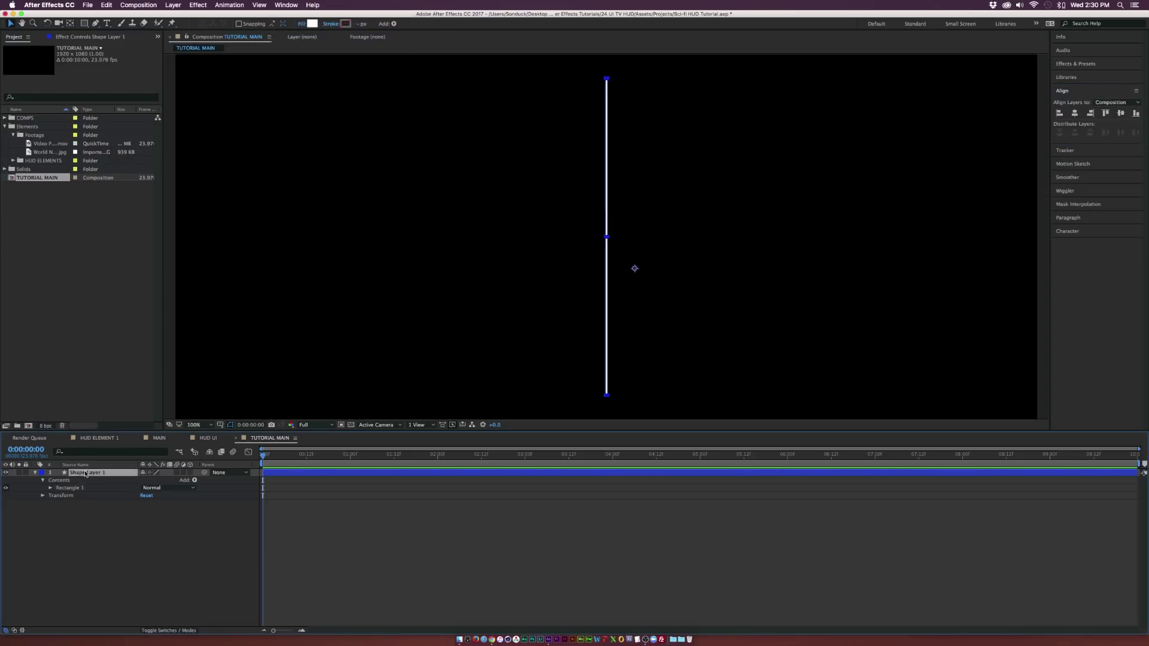
pyautogui.click(75, 490)
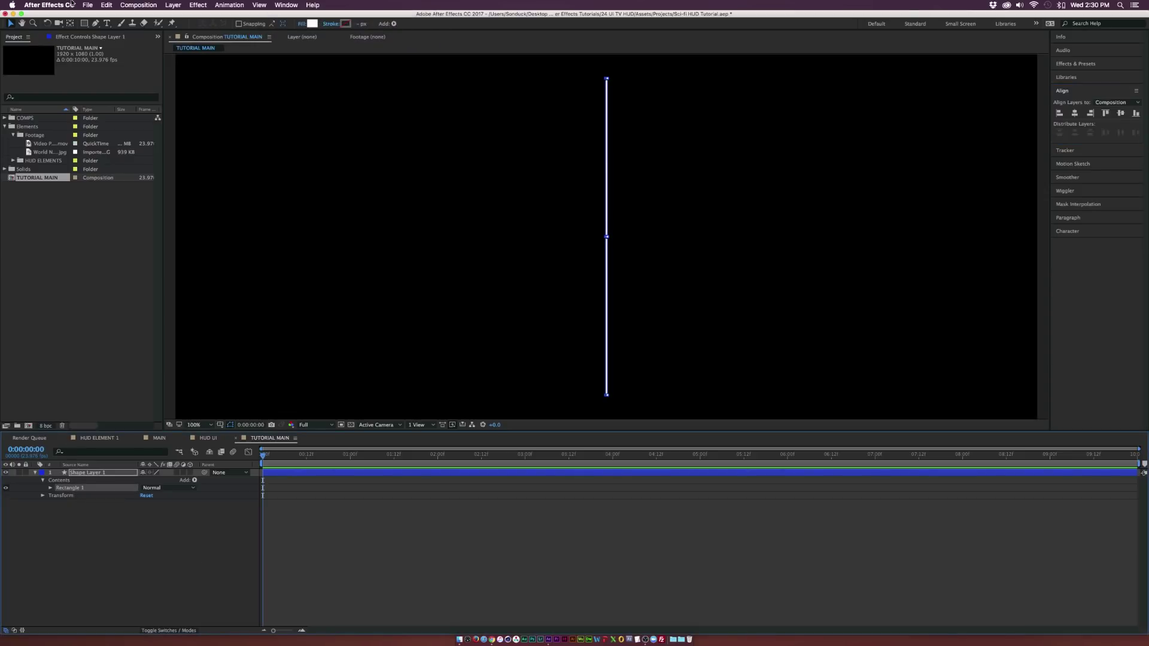
pyautogui.click(104, 4)
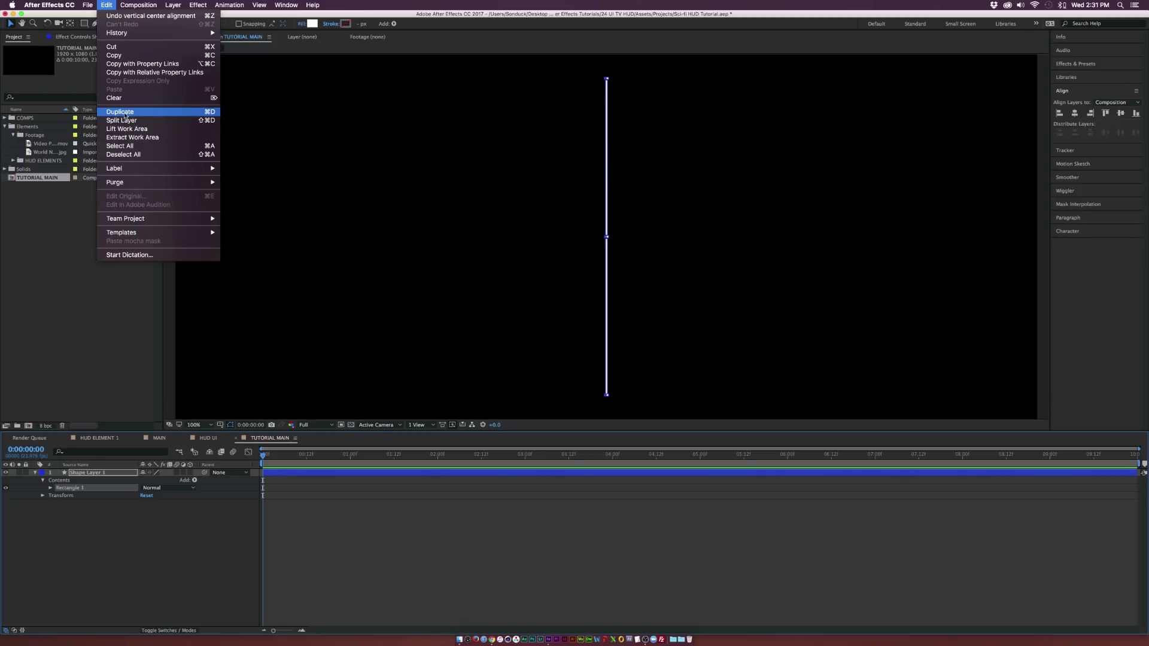
# Step: Duplicate Rectangle 1 and rotate Rectangle 2 by 90° to form a cross
pyautogui.click(124, 113)
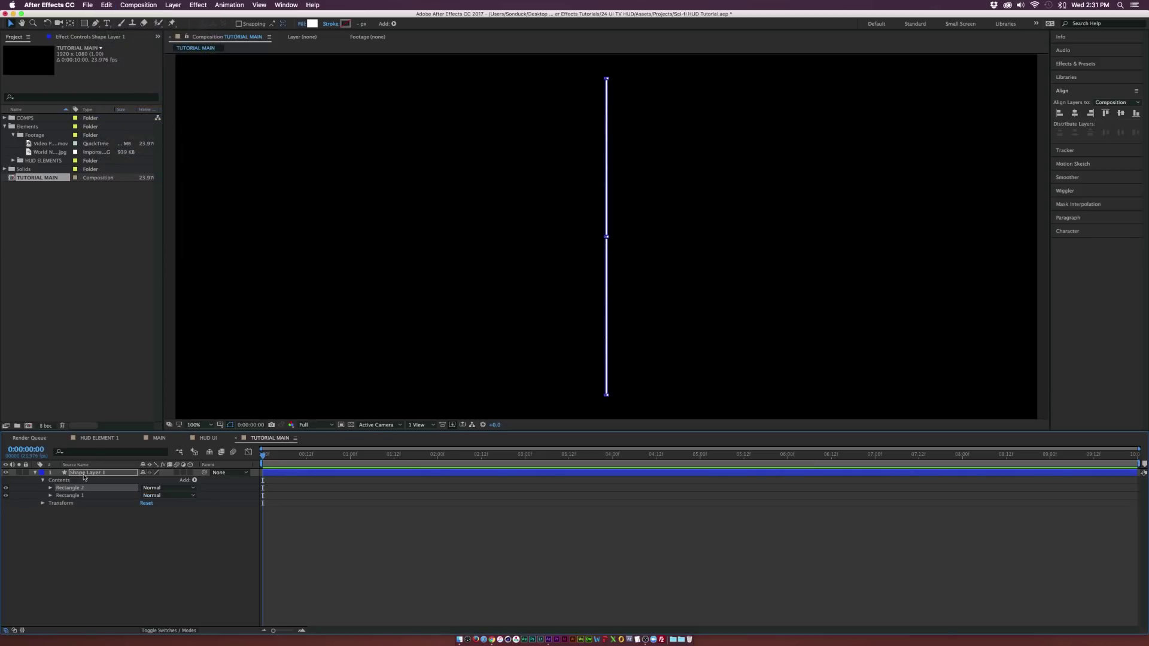
pyautogui.click(50, 489)
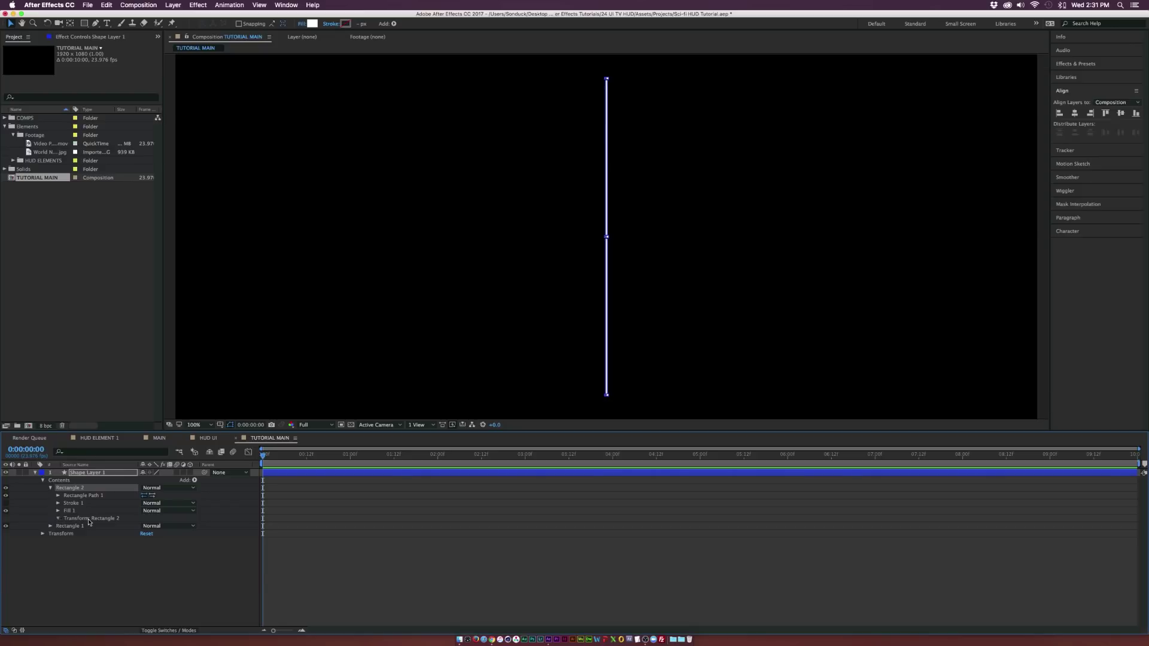
pyautogui.click(153, 564)
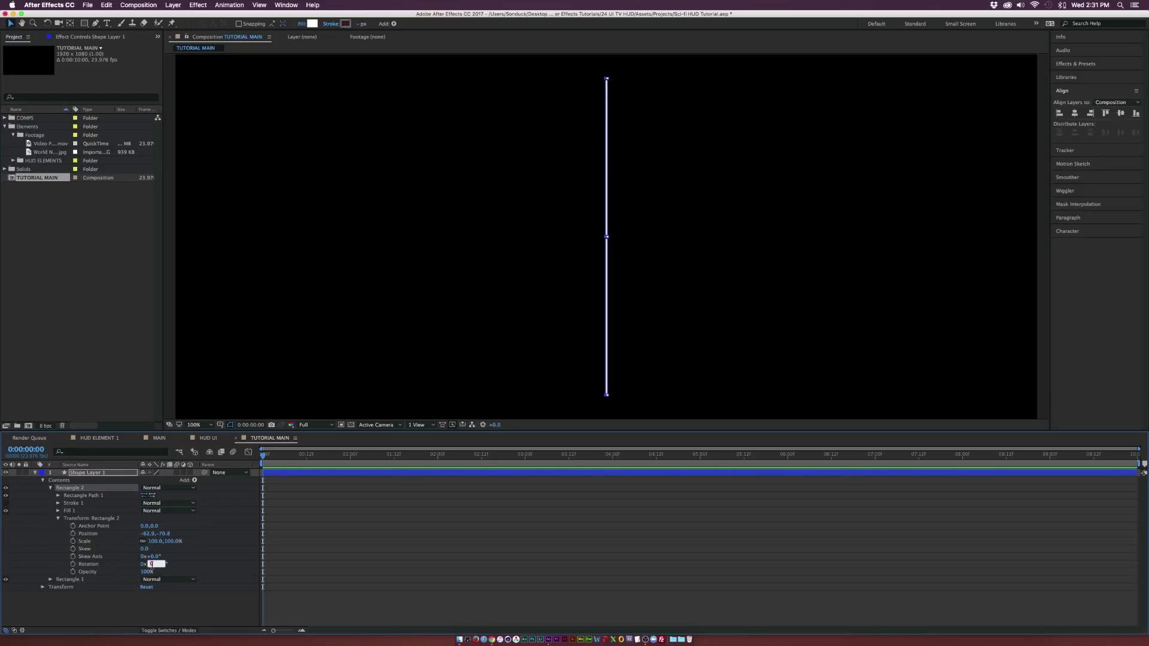
pyautogui.write('90')
pyautogui.click(204, 566)
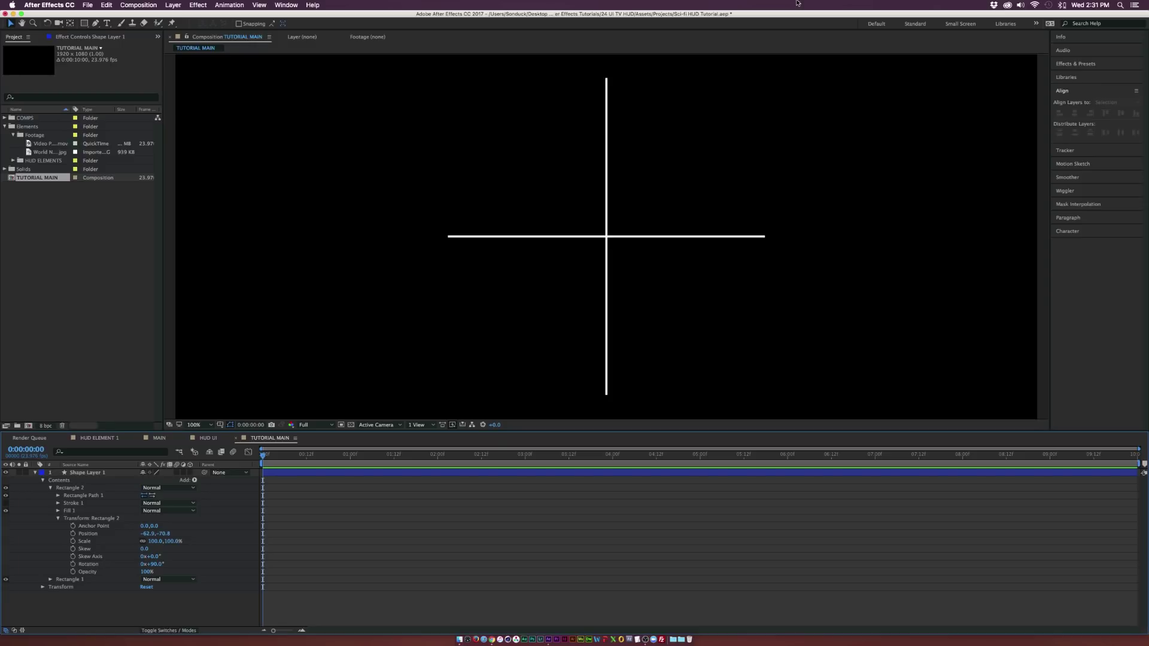
# Step: Select the cross layer and zoom in to 400% on it
pyautogui.click(601, 329)
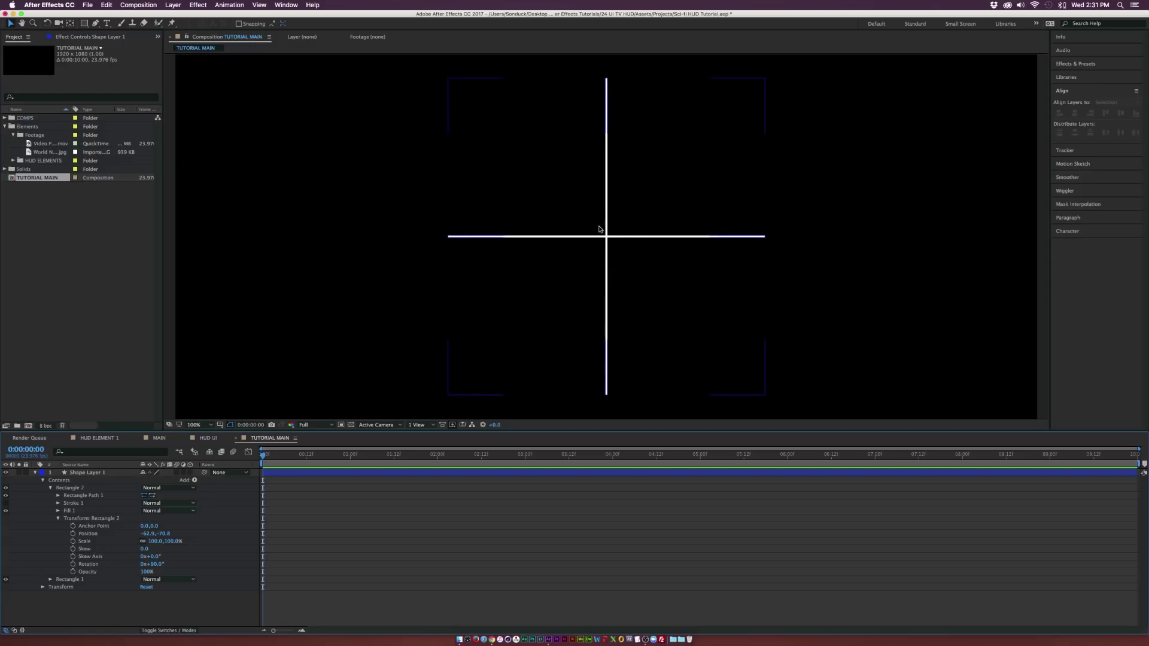
pyautogui.press('.')
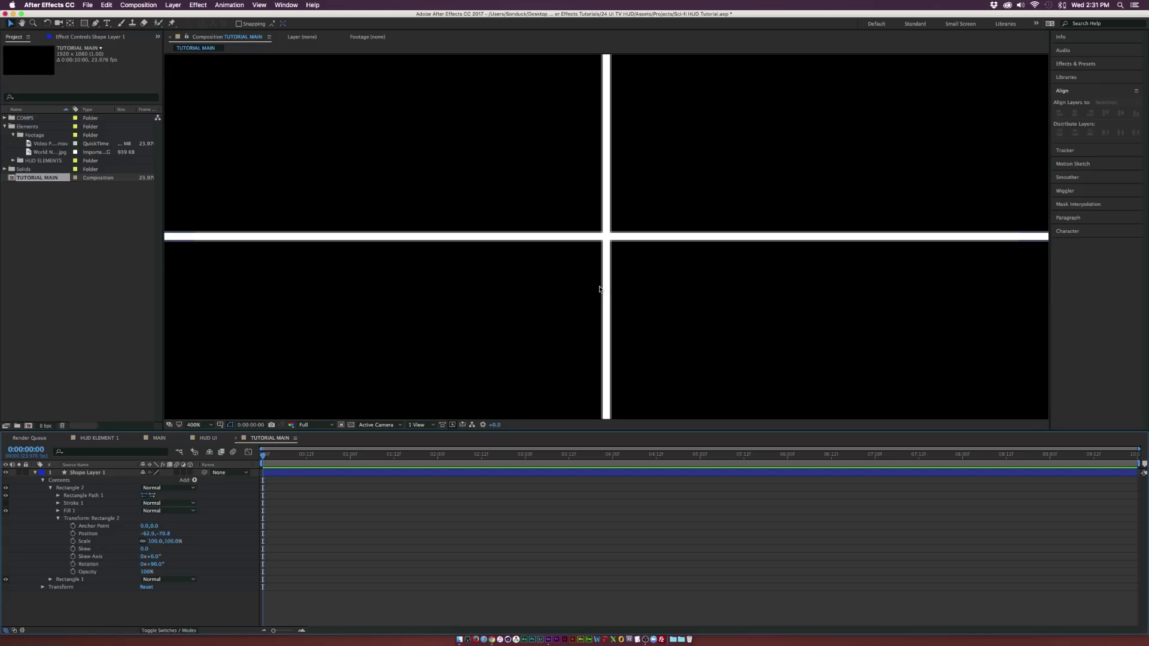
pyautogui.click(84, 23)
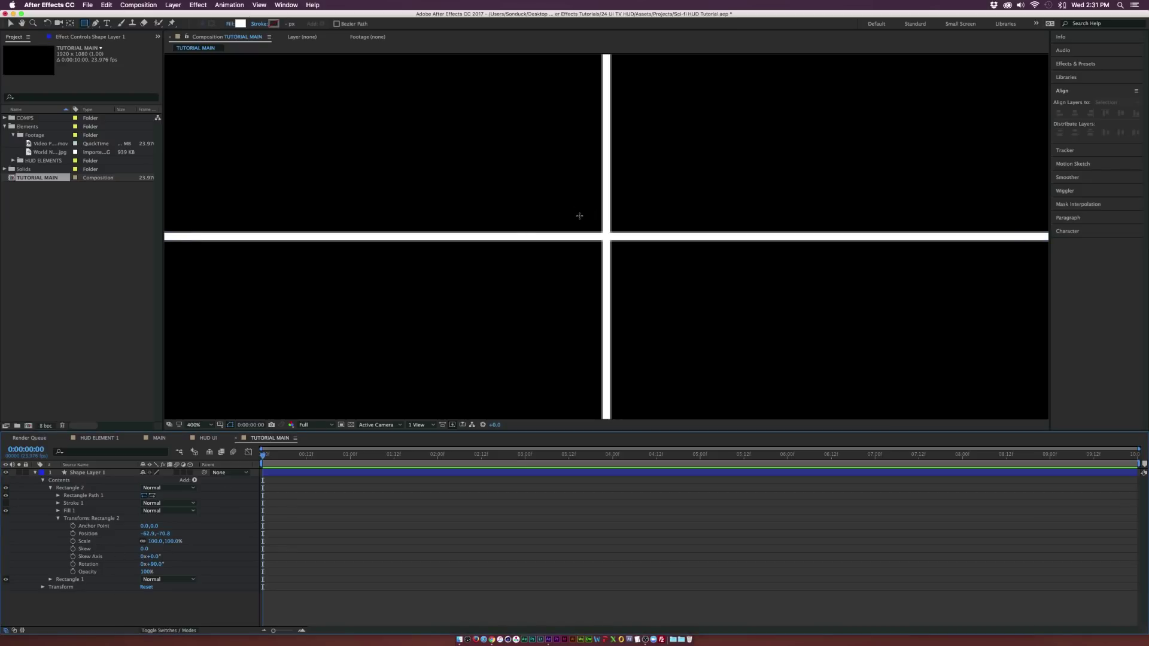
# Step: Draw a short bar near the cross centre as Shape Layer 2 and centre a close-up on it
pyautogui.moveTo(579, 216); pyautogui.dragTo(633, 212)
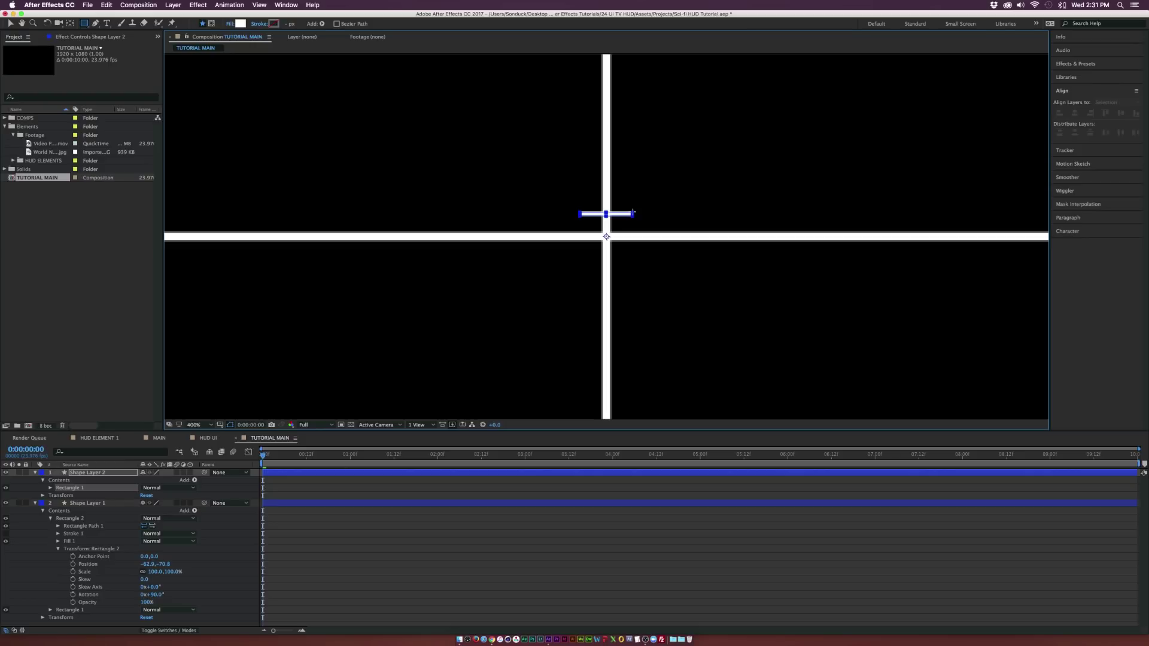
pyautogui.press('v')
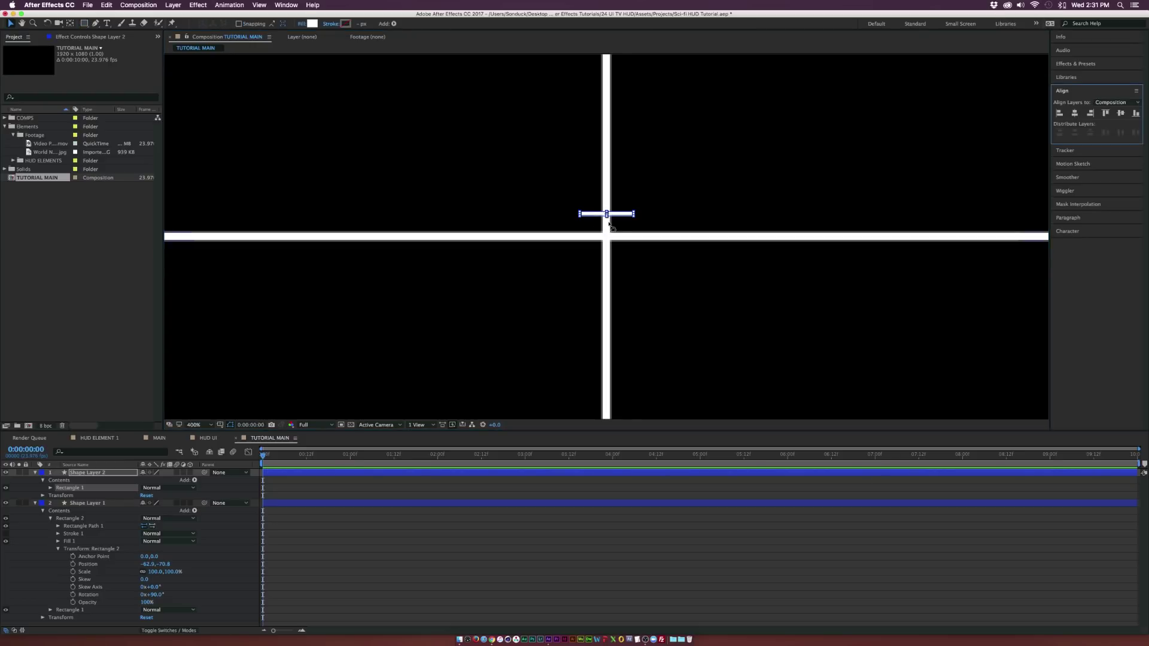
pyautogui.scroll(-2, 618, 264)
pyautogui.moveTo(618, 265); pyautogui.dragTo(620, 331)
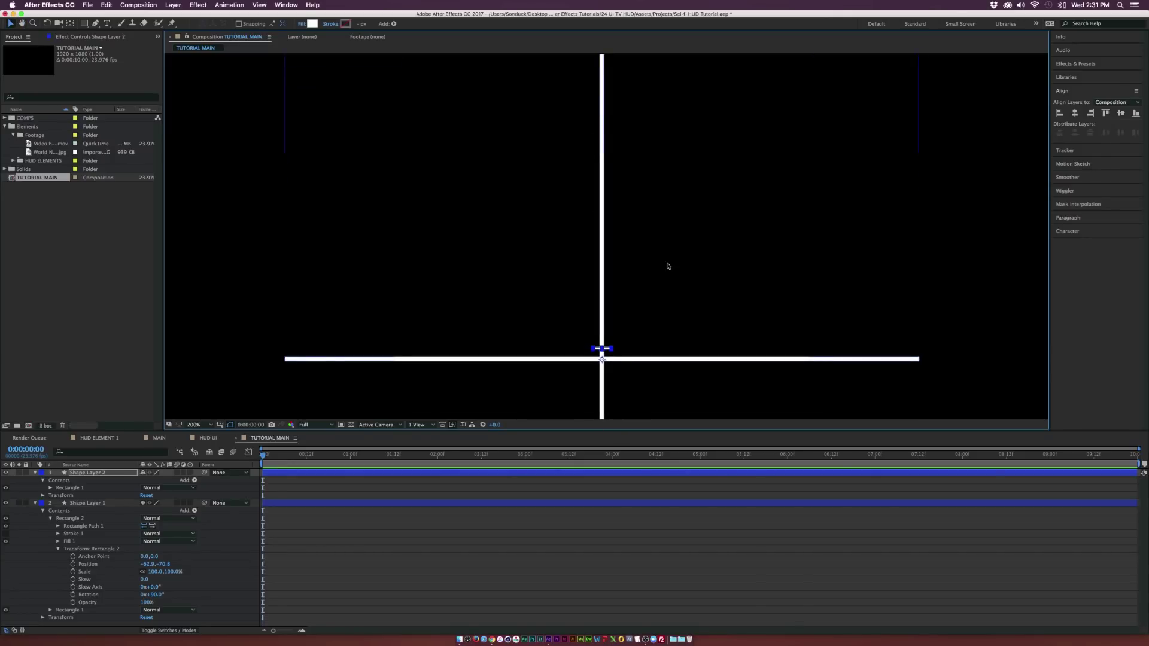
pyautogui.moveTo(650, 223)
pyautogui.mouseDown()
pyautogui.moveTo(651, 268)
pyautogui.moveTo(614, 89)
pyautogui.mouseUp()
pyautogui.press('v')
pyautogui.scroll(3, 585, 221)
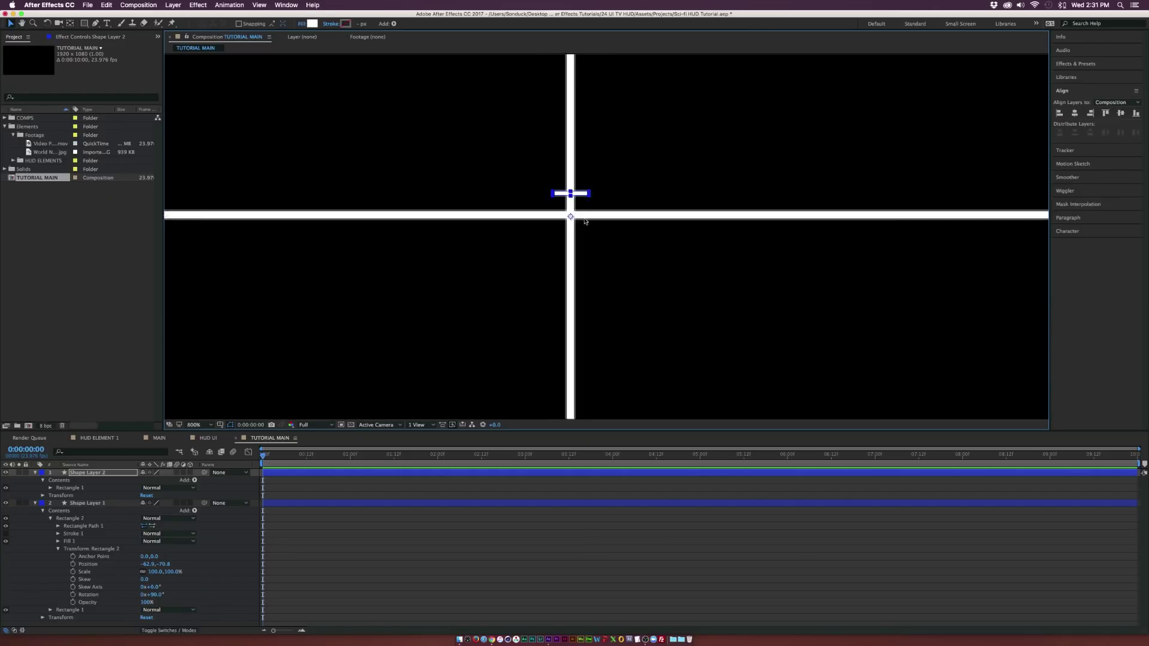
pyautogui.moveTo(527, 175); pyautogui.dragTo(610, 323)
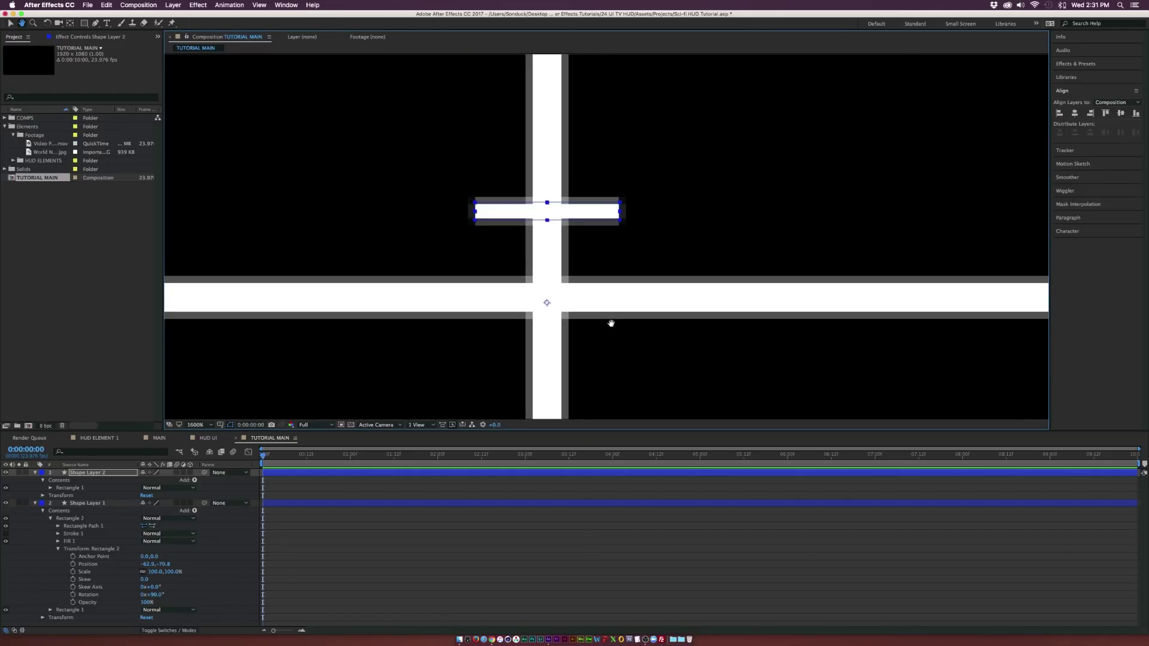
# Step: Add a Repeater to Shape Layer 2 with position offset 0,-9, stacking bars upward
pyautogui.click(194, 480)
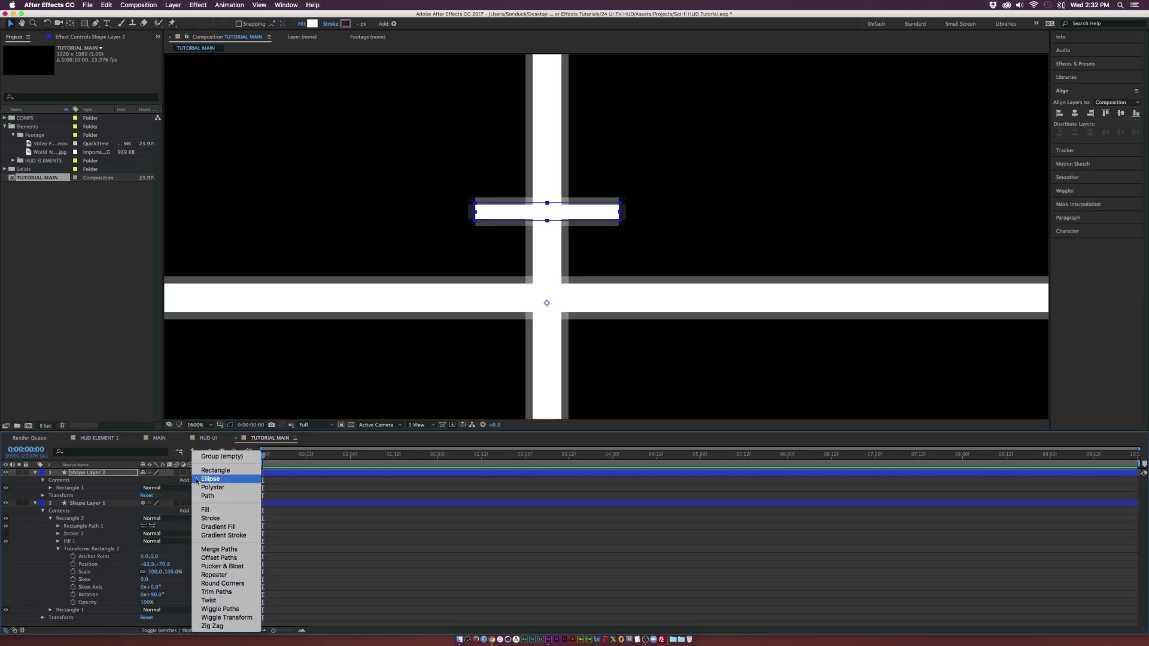
pyautogui.click(214, 575)
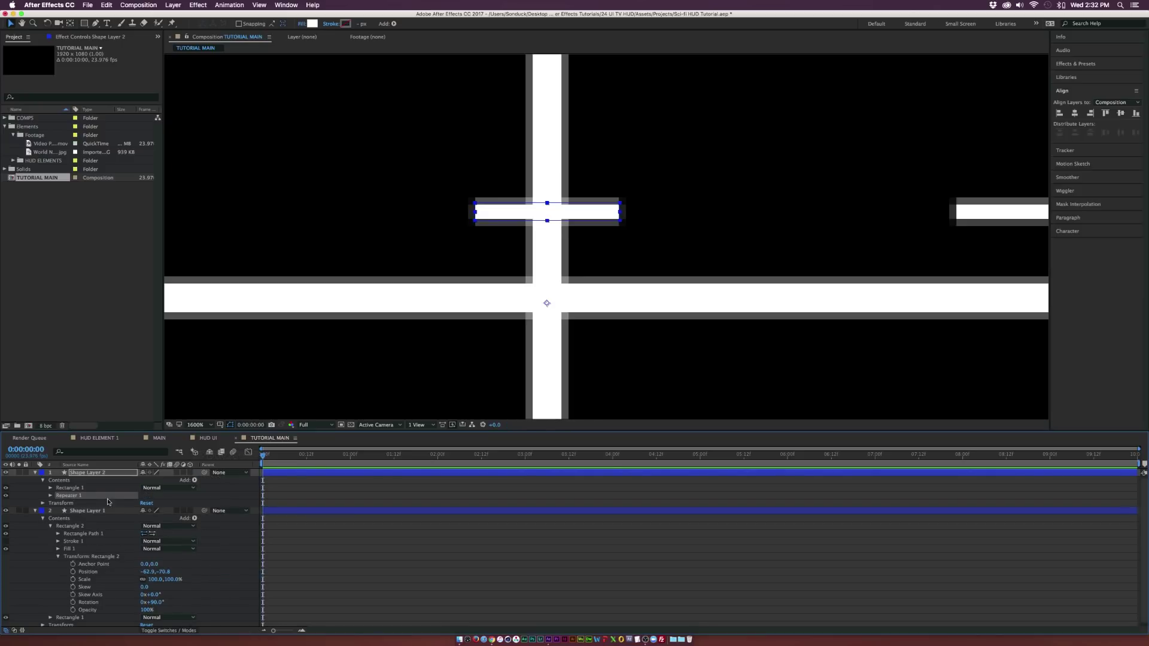
pyautogui.click(51, 495)
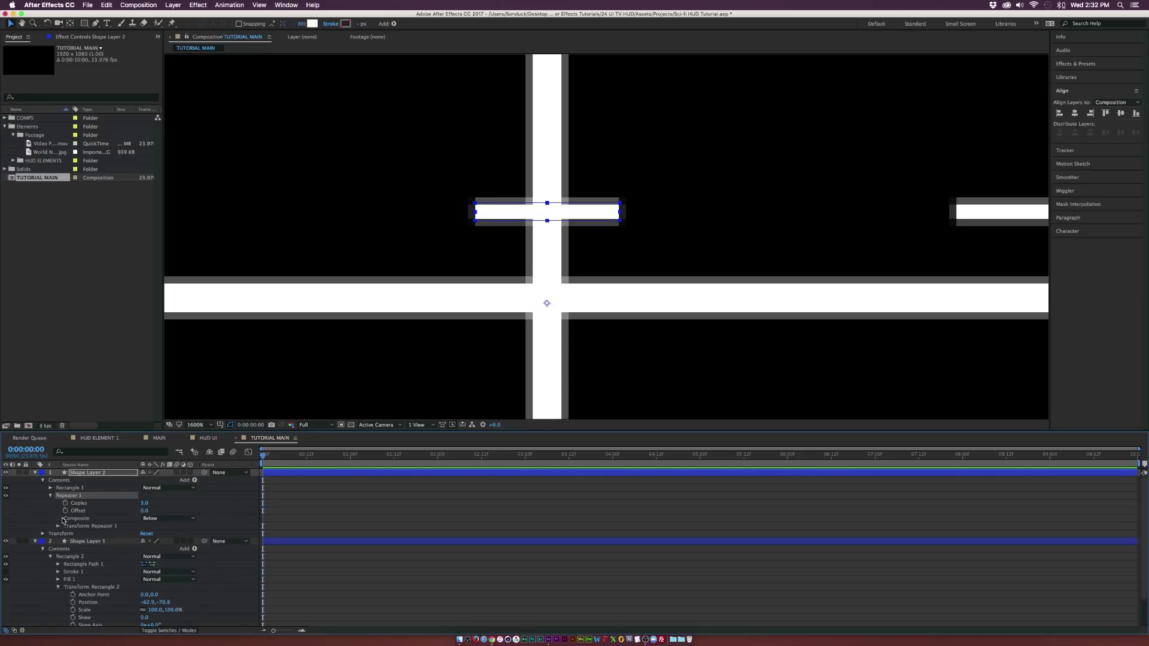
pyautogui.click(58, 526)
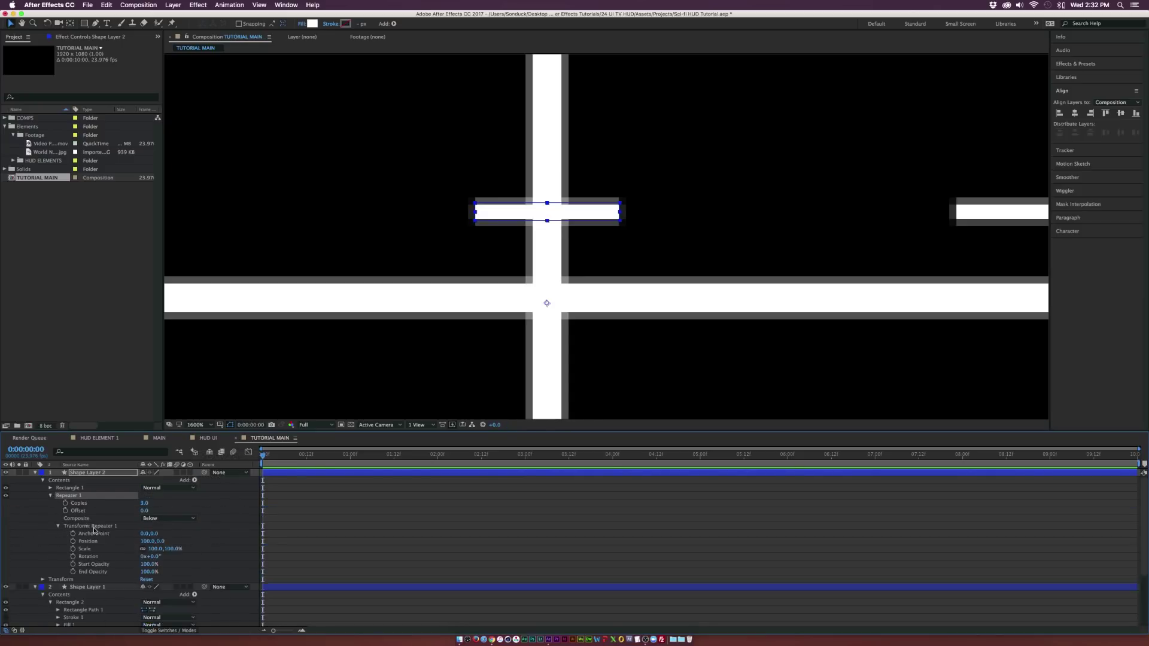
pyautogui.click(147, 541)
pyautogui.write('0')
pyautogui.press('Return')
pyautogui.moveTo(152, 541); pyautogui.dragTo(151, 541)
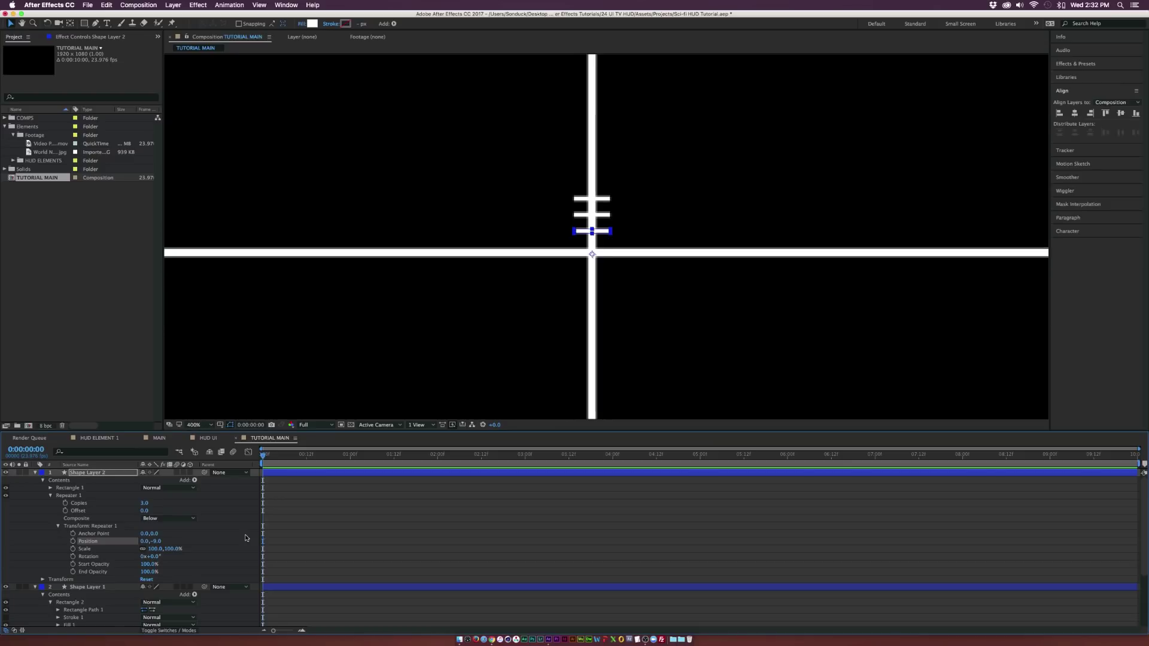
pyautogui.click(246, 538)
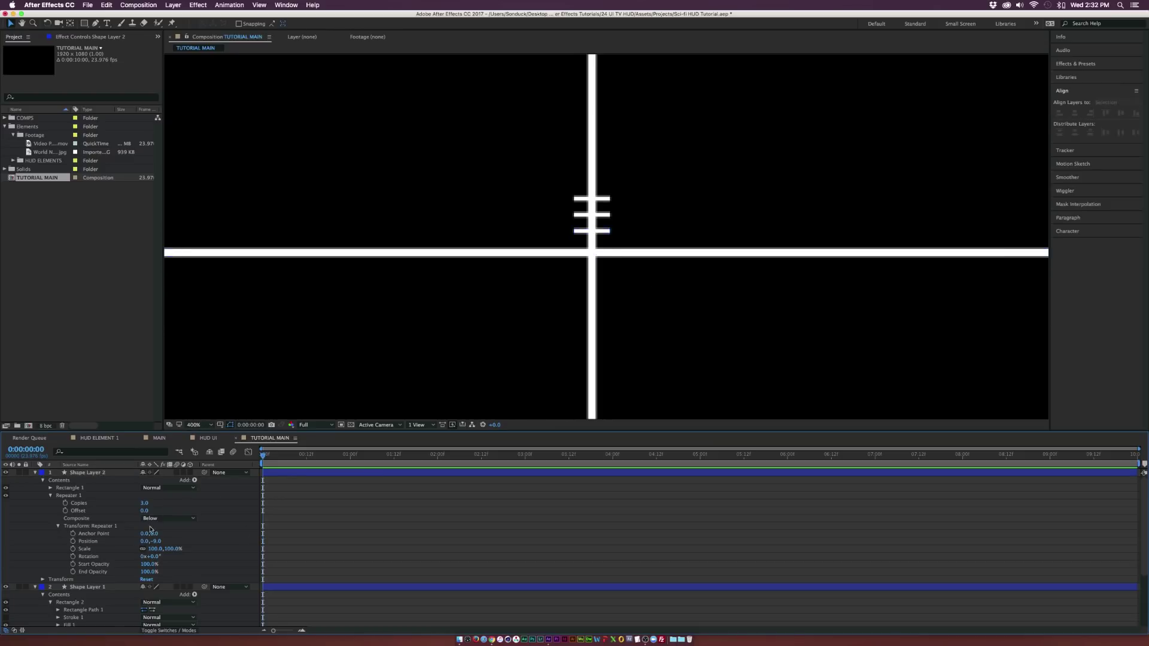
# Step: Set the Repeater's Copies to 4
pyautogui.moveTo(145, 506)
pyautogui.mouseDown()
pyautogui.moveTo(158, 506)
pyautogui.moveTo(144, 506)
pyautogui.mouseUp()
pyautogui.click(145, 506)
pyautogui.write('4')
pyautogui.click(204, 506)
pyautogui.click(204, 506)
# Step: Delete the Repeater and draw a wider bar above the tick ladder at 800% zoom
pyautogui.click(51, 495)
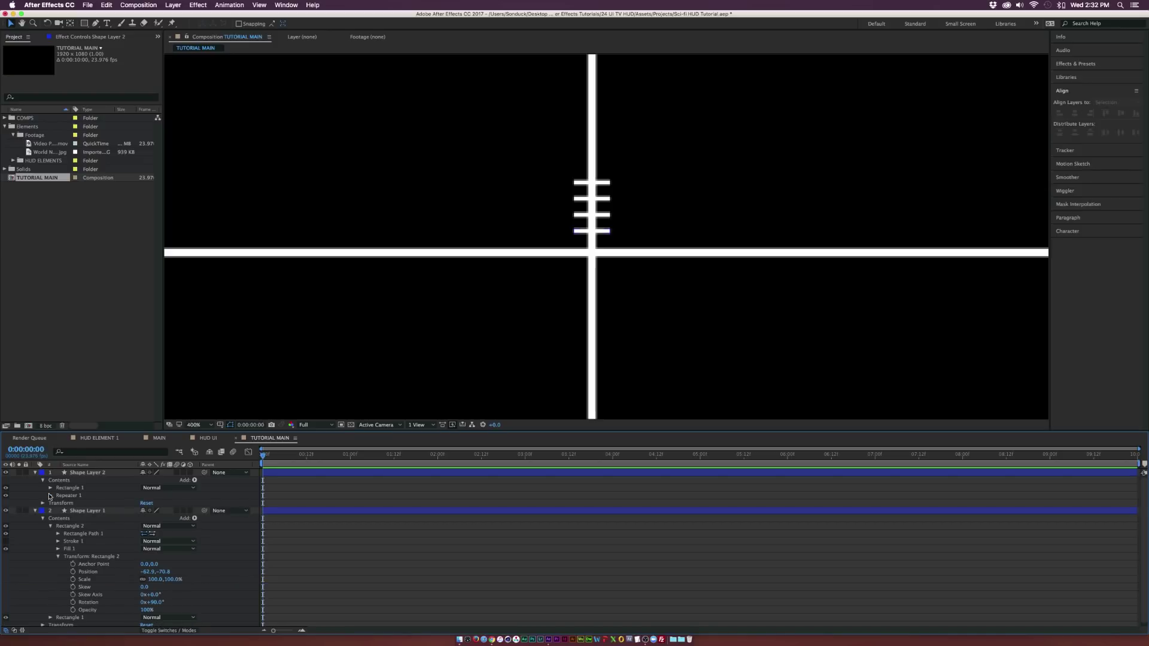
pyautogui.click(60, 496)
pyautogui.press('Delete')
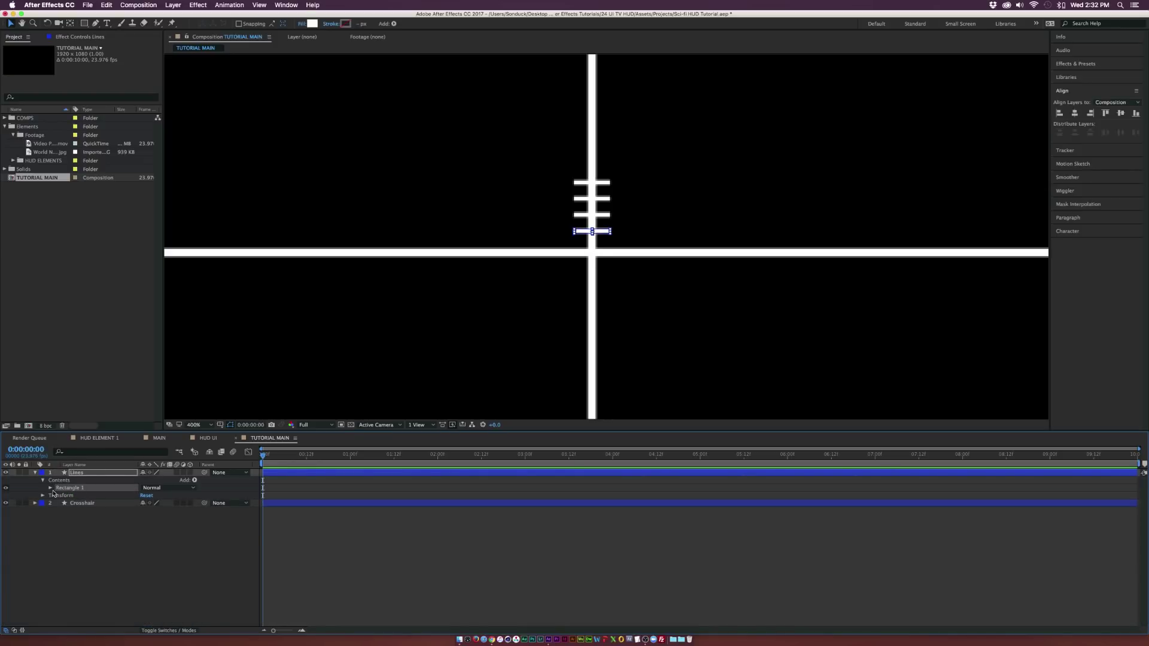
pyautogui.click(85, 24)
pyautogui.press('.')
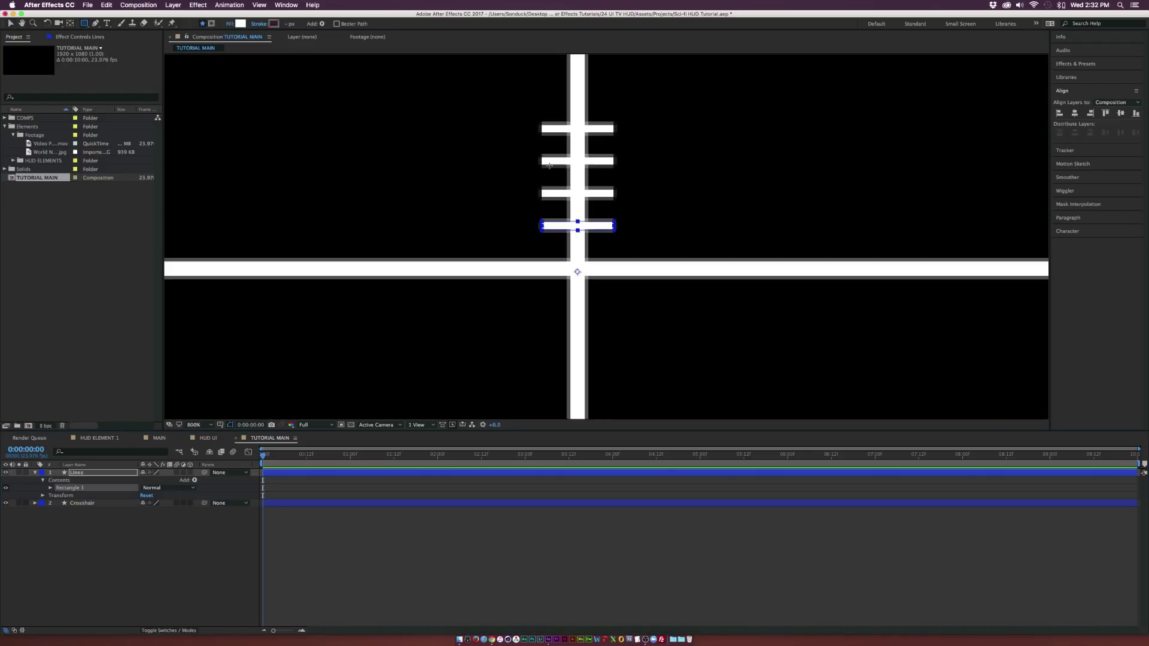
pyautogui.scroll(5, 553, 119)
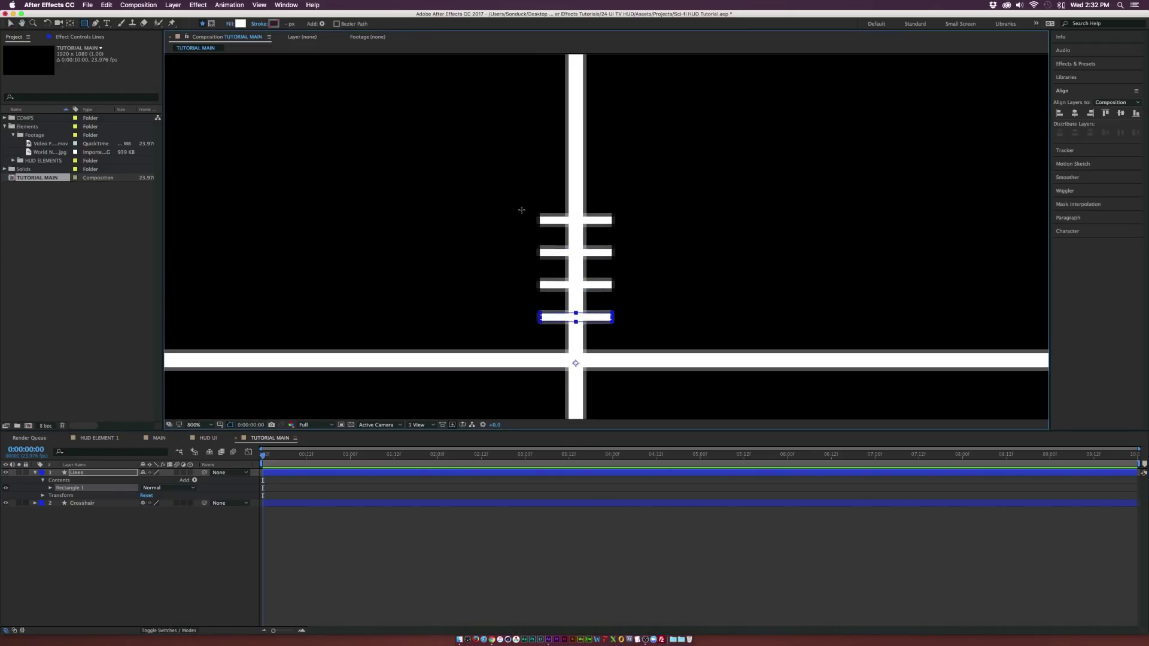
pyautogui.moveTo(505, 205); pyautogui.dragTo(643, 193)
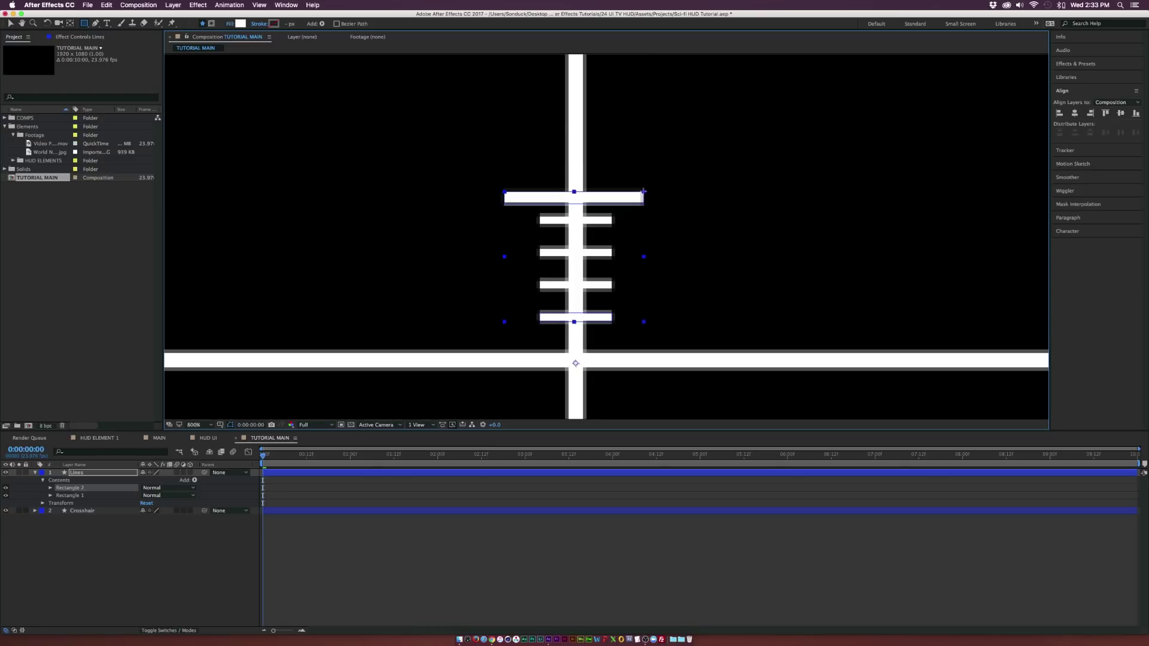
# Step: Add an empty Group 1 to the Lines layer and move both rectangles into it
pyautogui.click(10, 24)
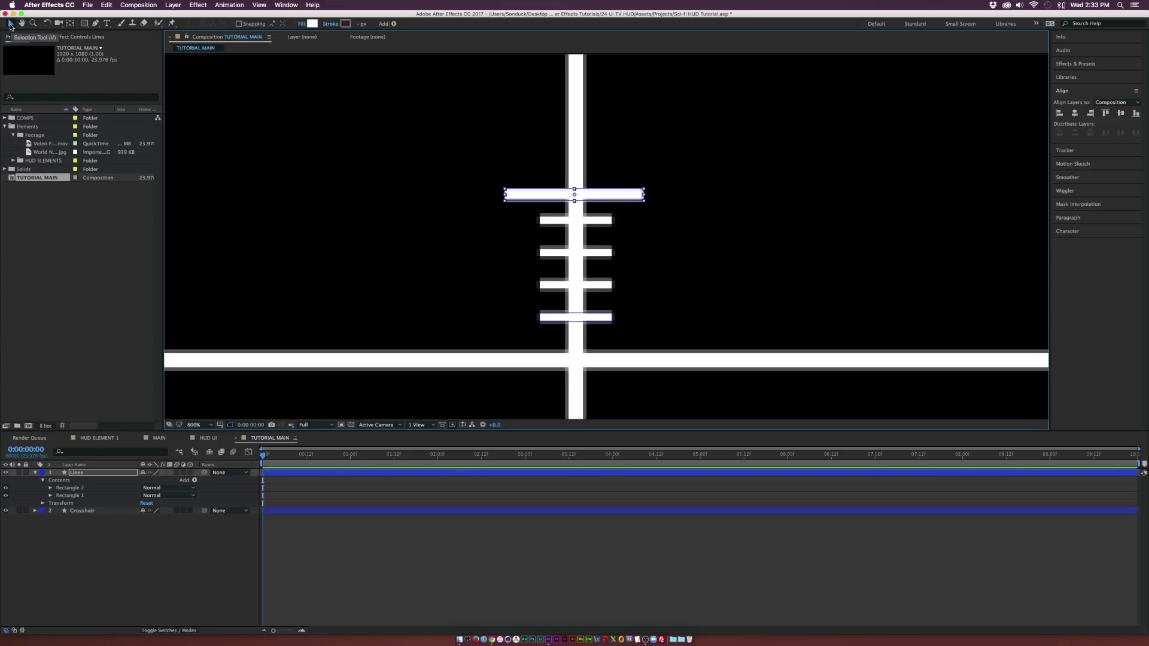
pyautogui.click(418, 278)
pyautogui.press(',')
pyautogui.press(',')
pyautogui.press('.')
pyautogui.press('.')
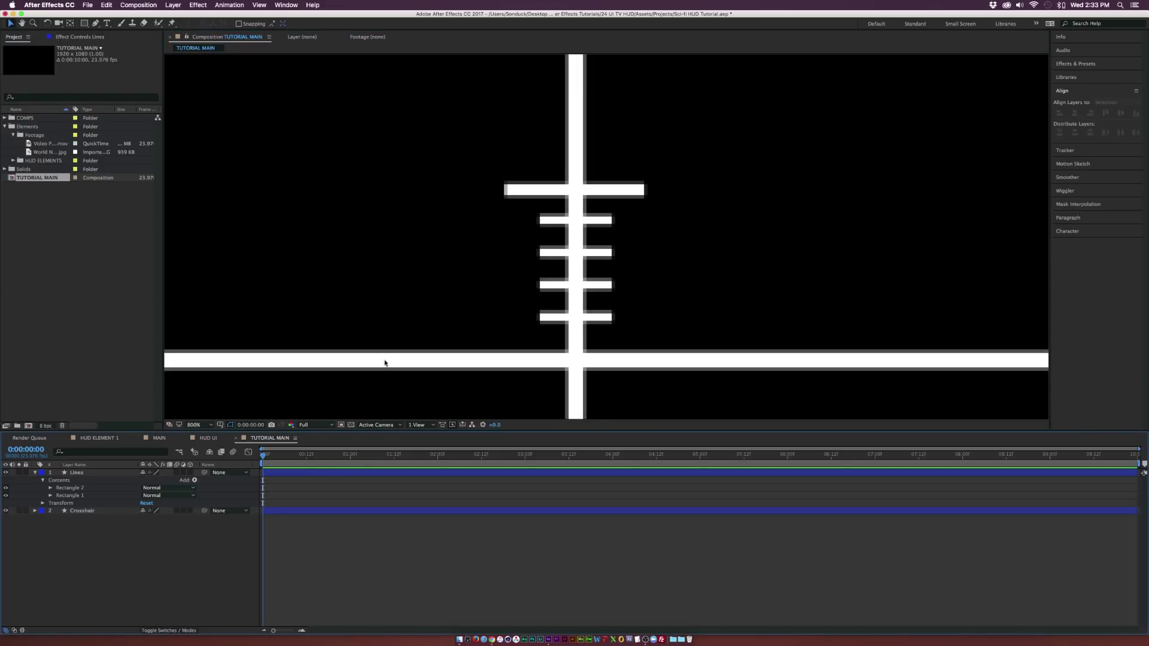
pyautogui.click(193, 481)
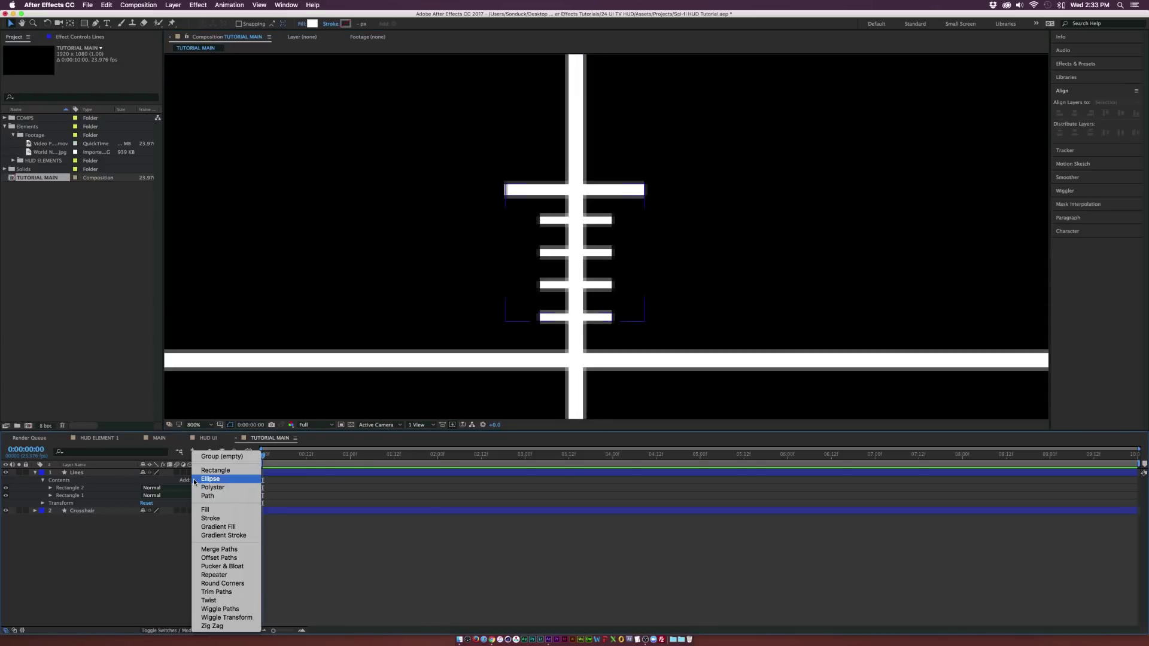
pyautogui.click(210, 456)
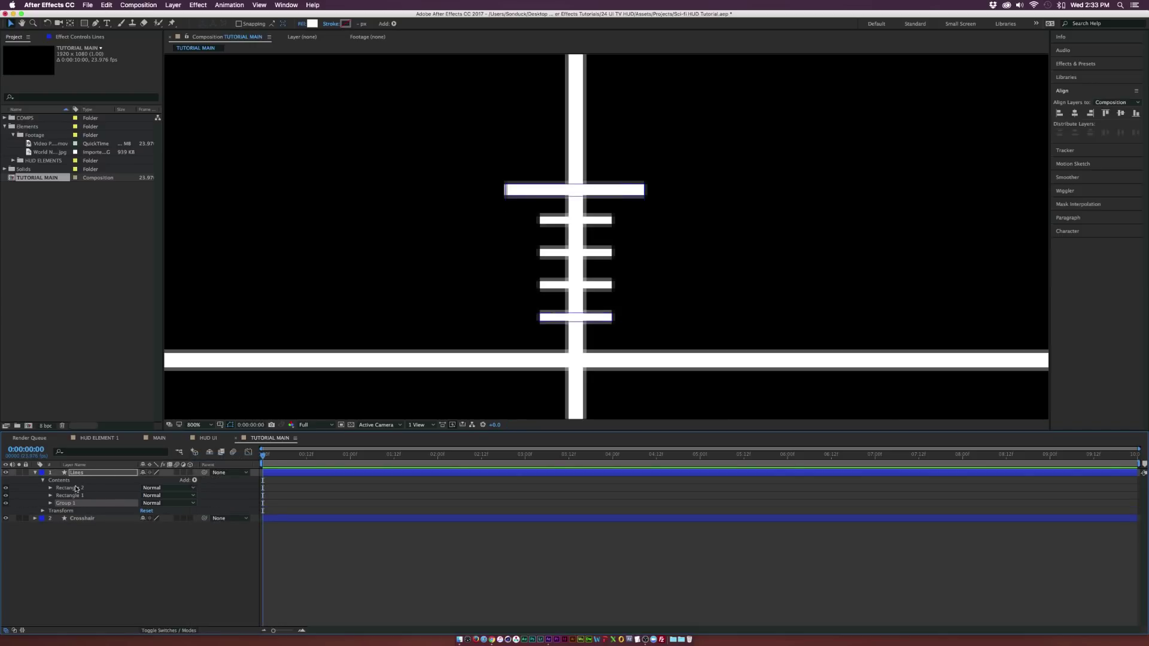
pyautogui.click(76, 489)
pyautogui.keyDown('shift'); pyautogui.click(69, 495); pyautogui.keyUp('shift')
pyautogui.moveTo(69, 496); pyautogui.dragTo(66, 503)
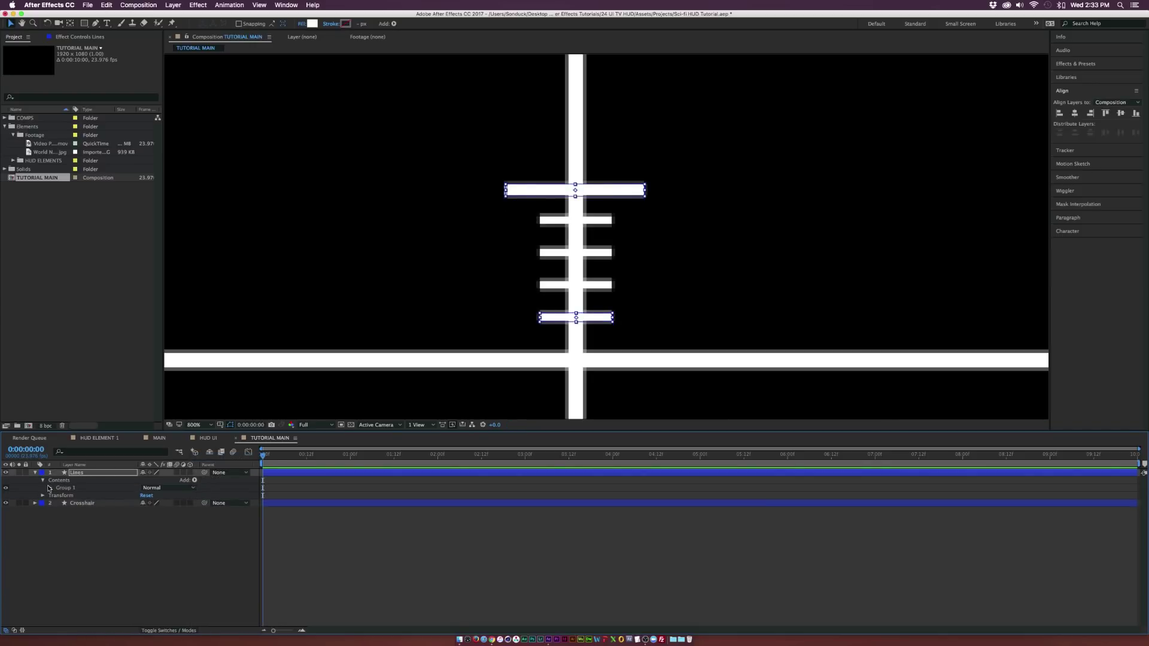
pyautogui.click(66, 488)
pyautogui.click(204, 483)
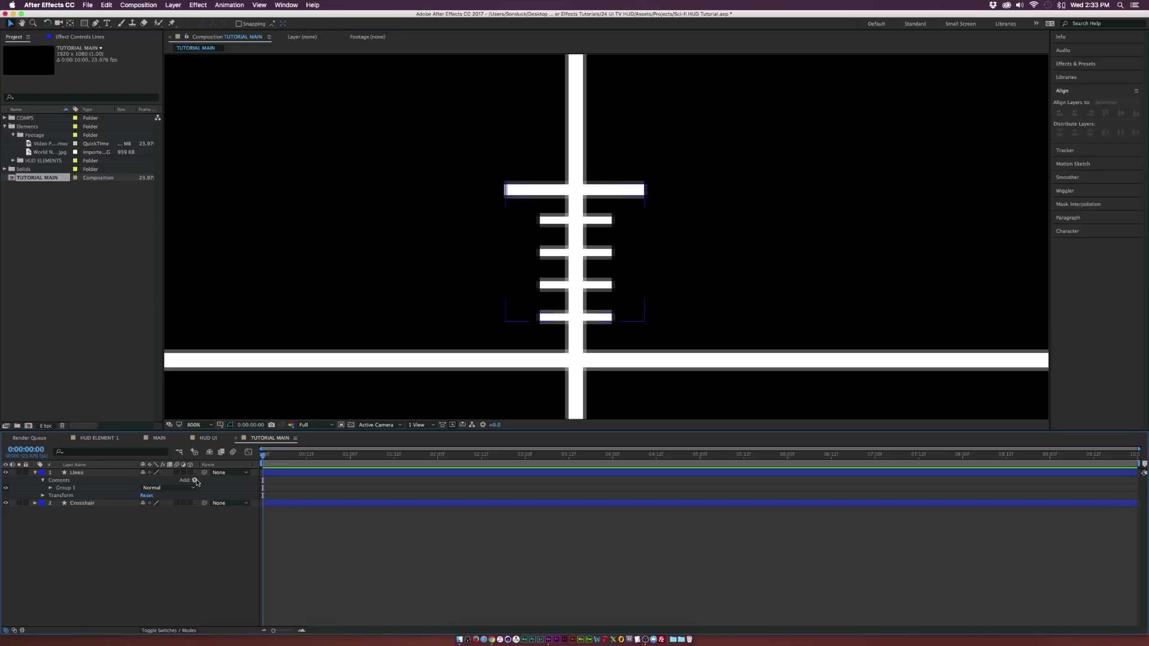
# Step: Add a Repeater to the Lines layer with position offset 0,-45, stacking groups upward
pyautogui.click(194, 479)
pyautogui.click(215, 575)
pyautogui.click(51, 496)
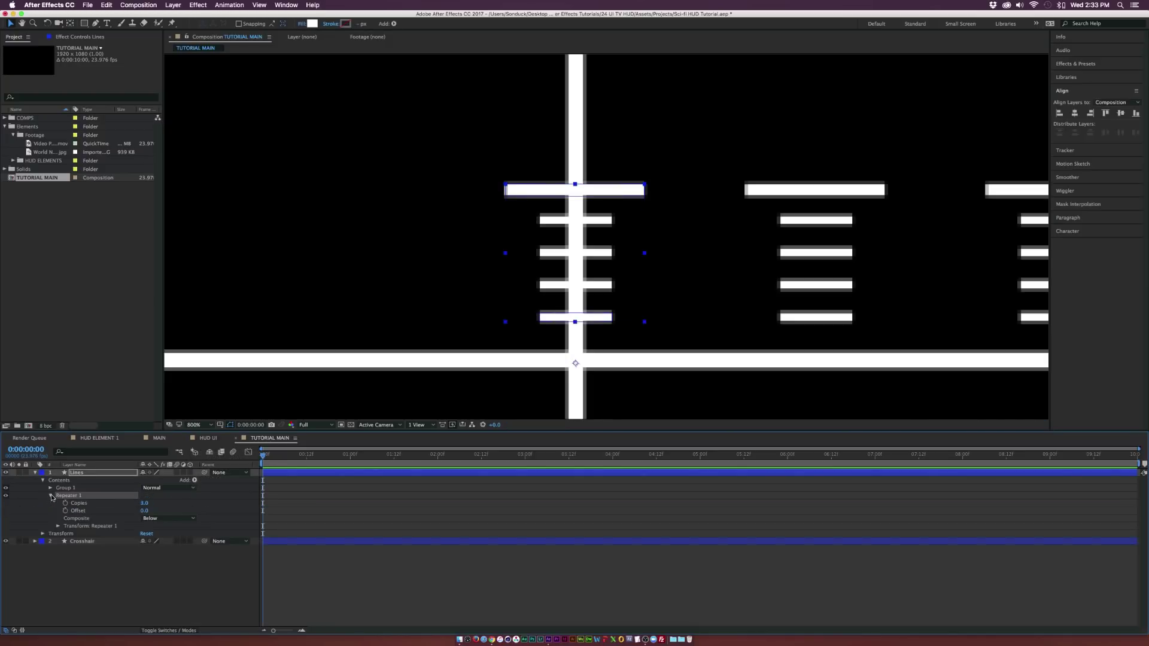
pyautogui.click(58, 526)
pyautogui.click(147, 541)
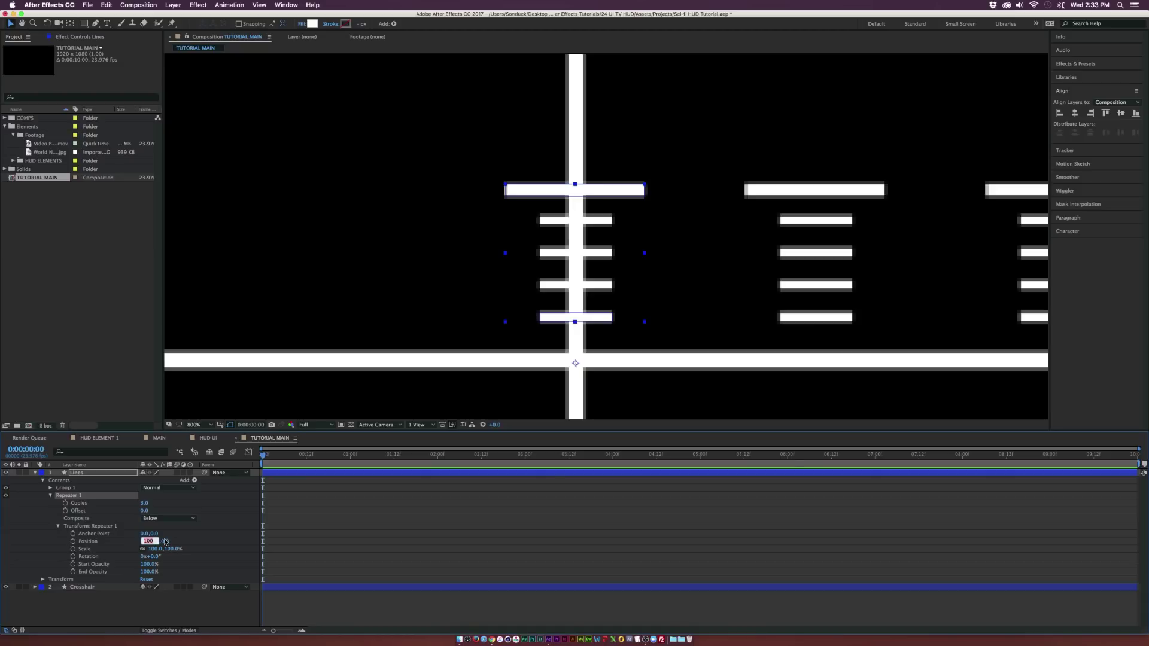
pyautogui.write('0')
pyautogui.press('Return')
pyautogui.moveTo(155, 541); pyautogui.dragTo(132, 541)
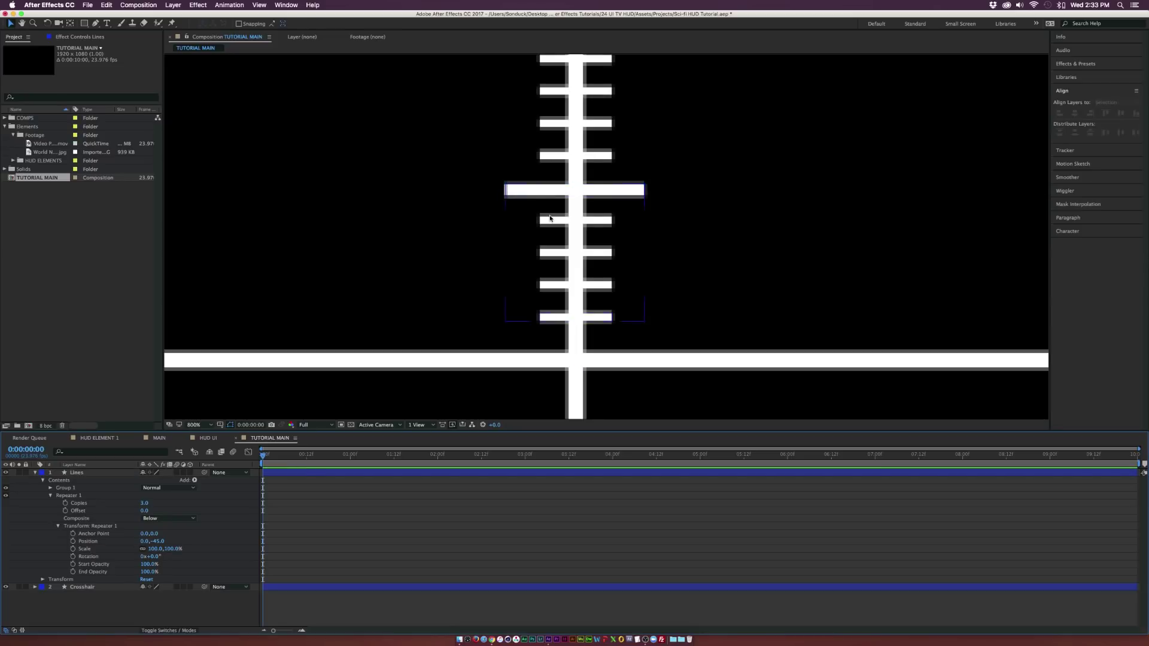
pyautogui.press(',')
pyautogui.press(',')
pyautogui.press(',')
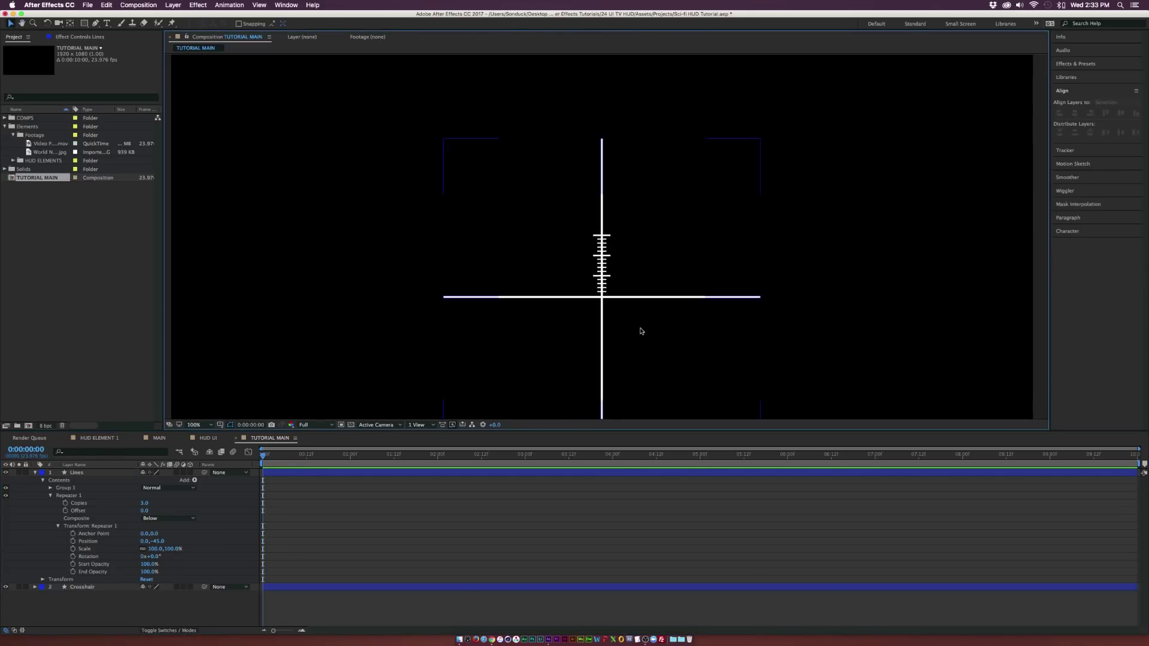
# Step: Raise the Repeater to 9 copies and move the Lines anchor point onto the crosshair centre
pyautogui.moveTo(143, 504); pyautogui.dragTo(147, 503)
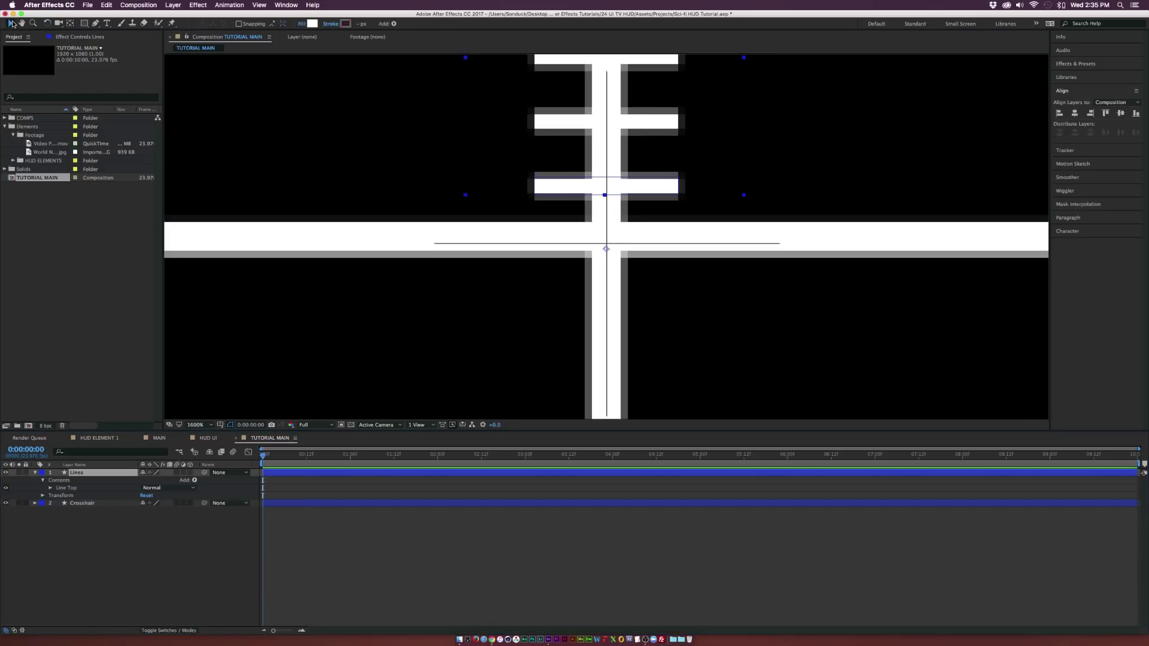
pyautogui.click(70, 25)
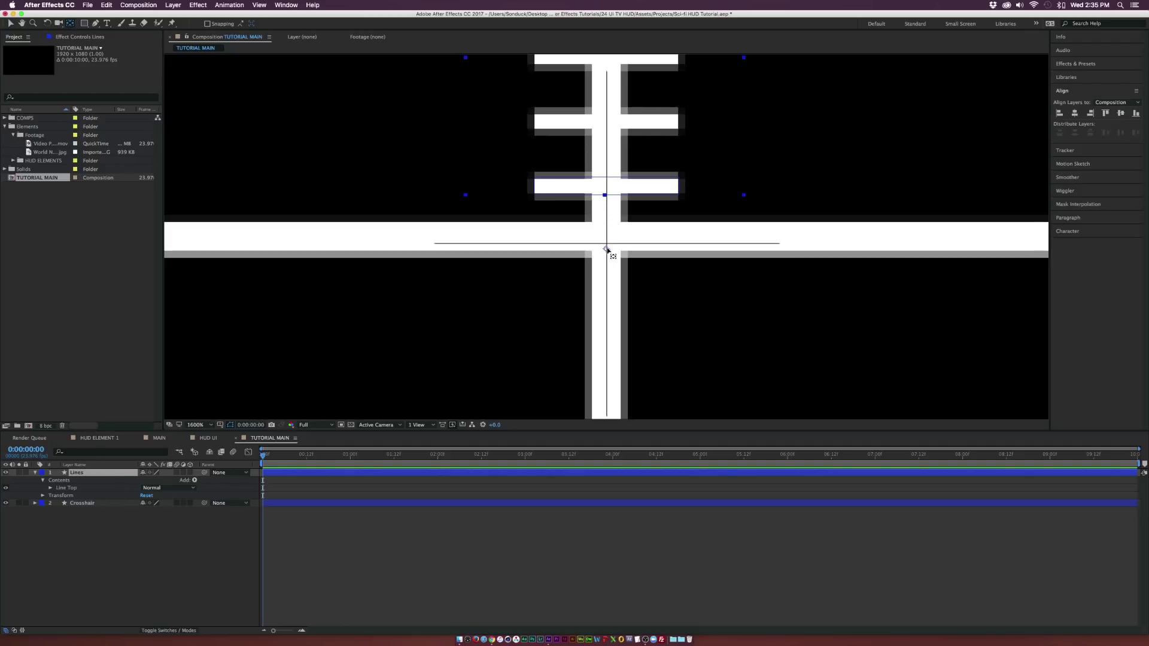
pyautogui.moveTo(607, 248); pyautogui.dragTo(608, 244)
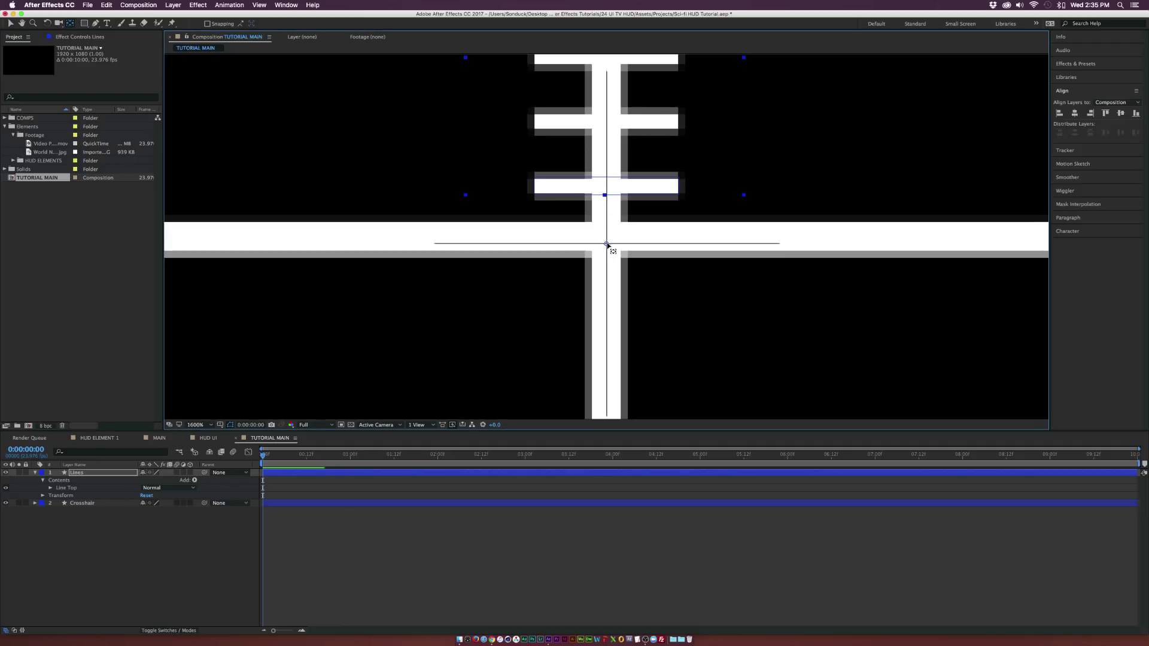
# Step: Zoom in to 1600% on the crosshair centre, briefly checking the grid and guide options
pyautogui.scroll(-8, 606, 248)
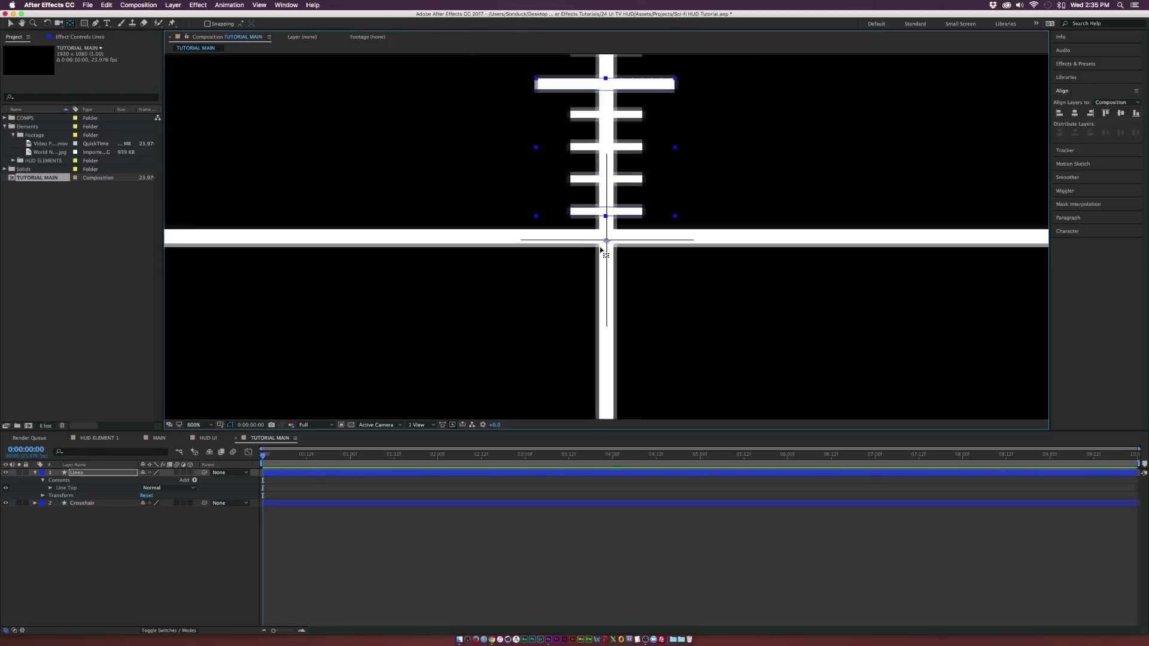
pyautogui.scroll(-2, 600, 247)
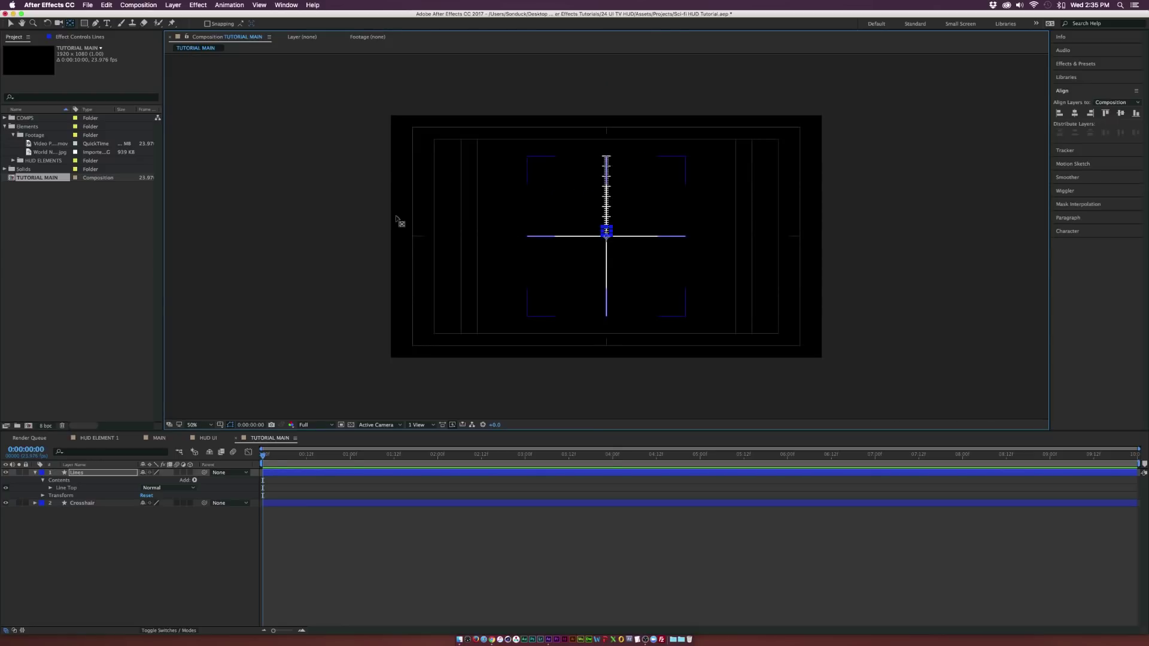
pyautogui.click(220, 424)
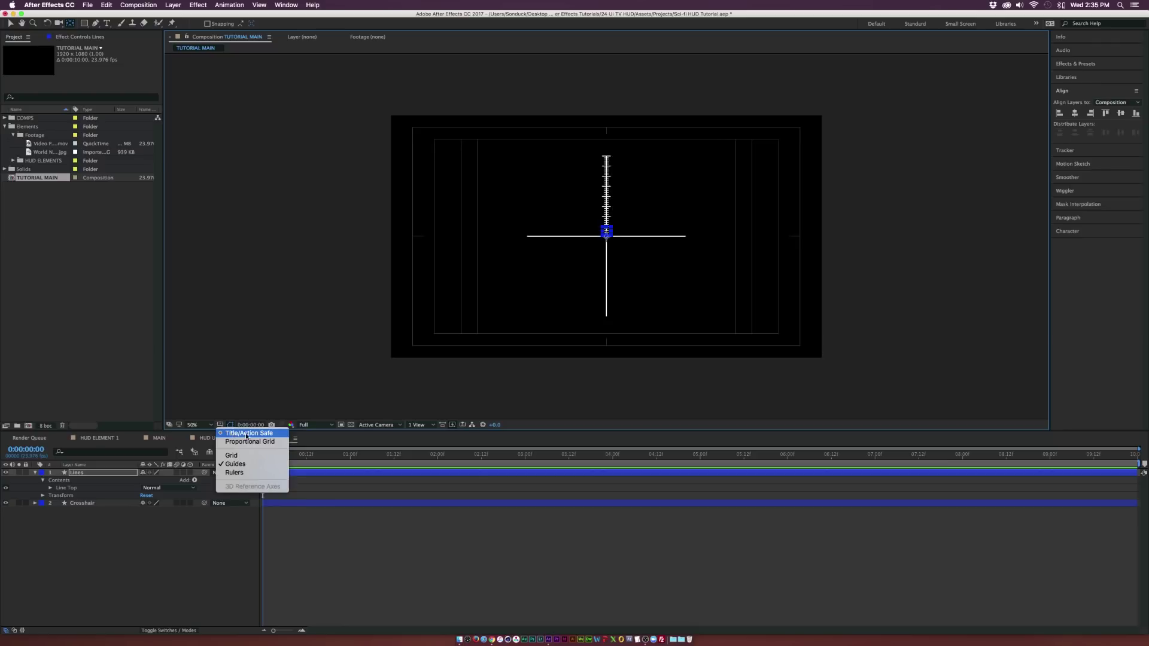
pyautogui.click(221, 426)
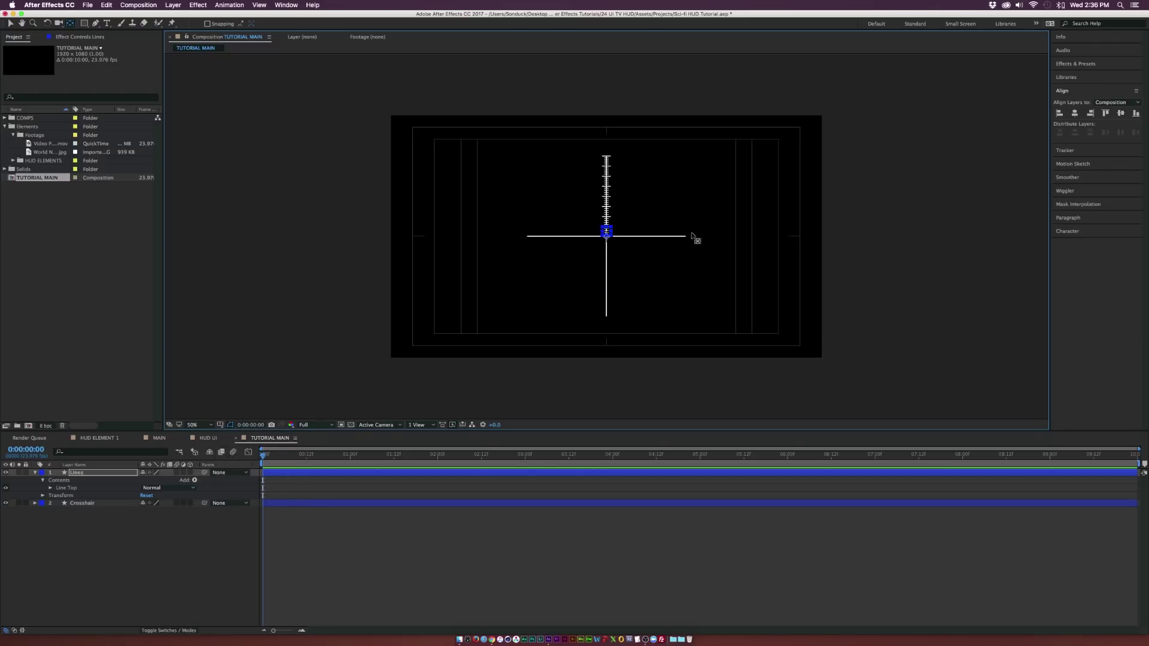
pyautogui.scroll(5, 623, 259)
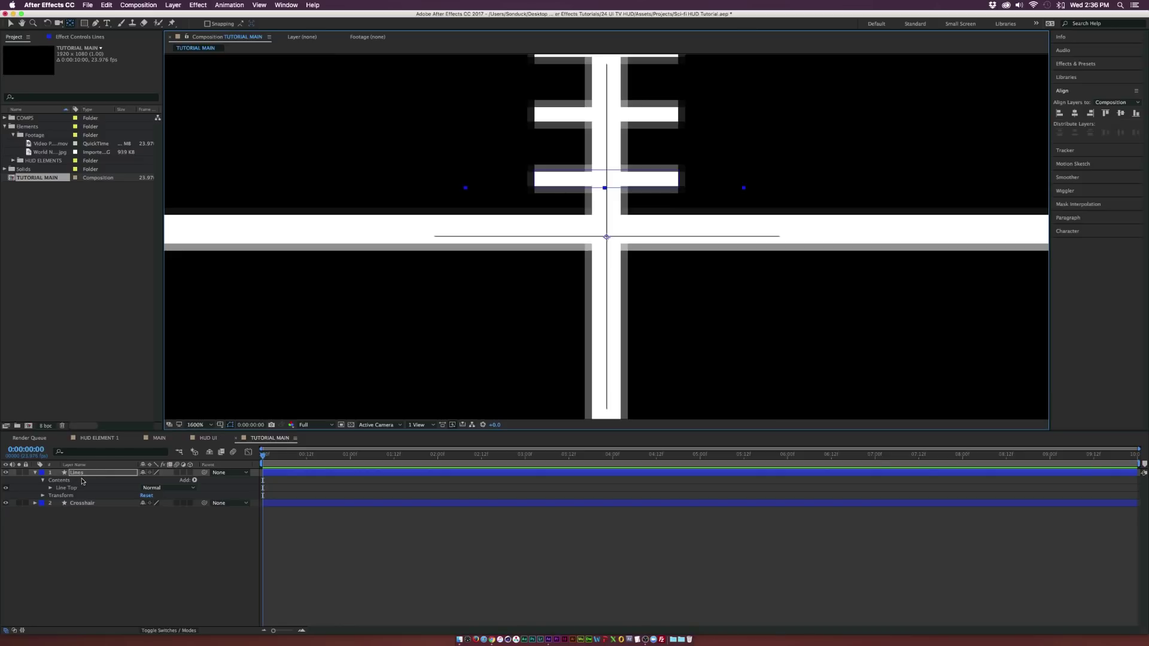
# Step: Duplicate the Lines tick layer and rotate the copy 90° onto the crosshair's right arm
pyautogui.press('super+d')
pyautogui.click(35, 481)
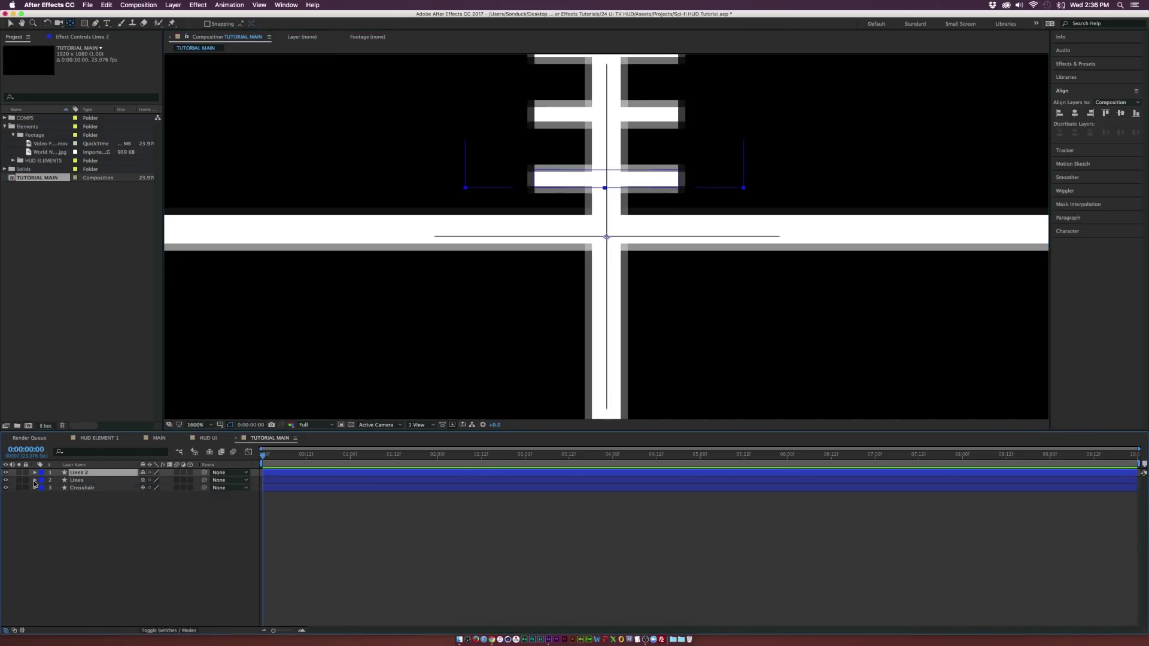
pyautogui.press('r')
pyautogui.moveTo(153, 481); pyautogui.dragTo(197, 487)
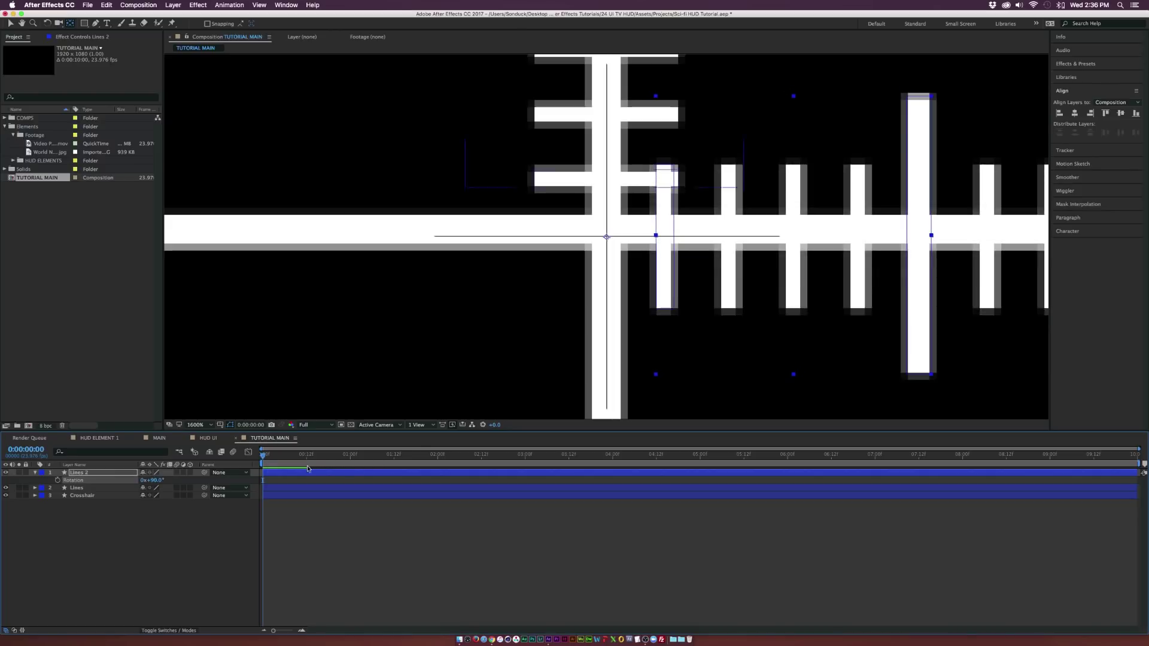
pyautogui.press(',')
pyautogui.press(',')
pyautogui.press(',')
pyautogui.press('.')
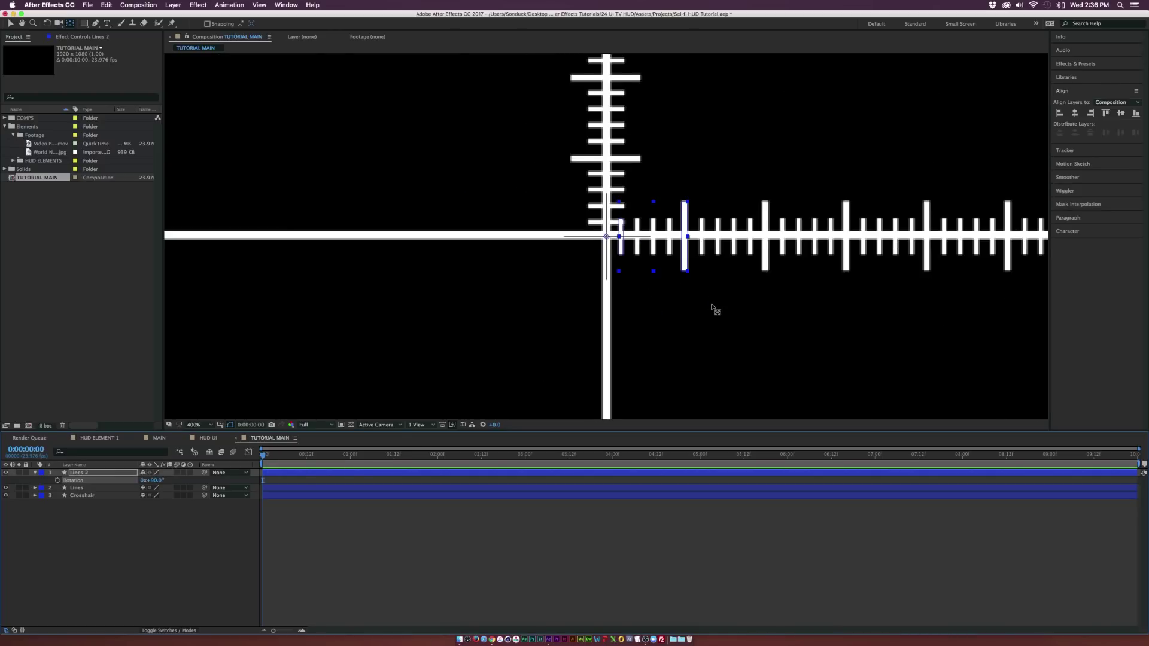
pyautogui.press(',')
# Step: Duplicate both tick layers and rotate the new copies to 180° and 270° for the remaining arms
pyautogui.keyDown('shift'); pyautogui.click(76, 488); pyautogui.keyUp('shift')
pyautogui.press('super+d')
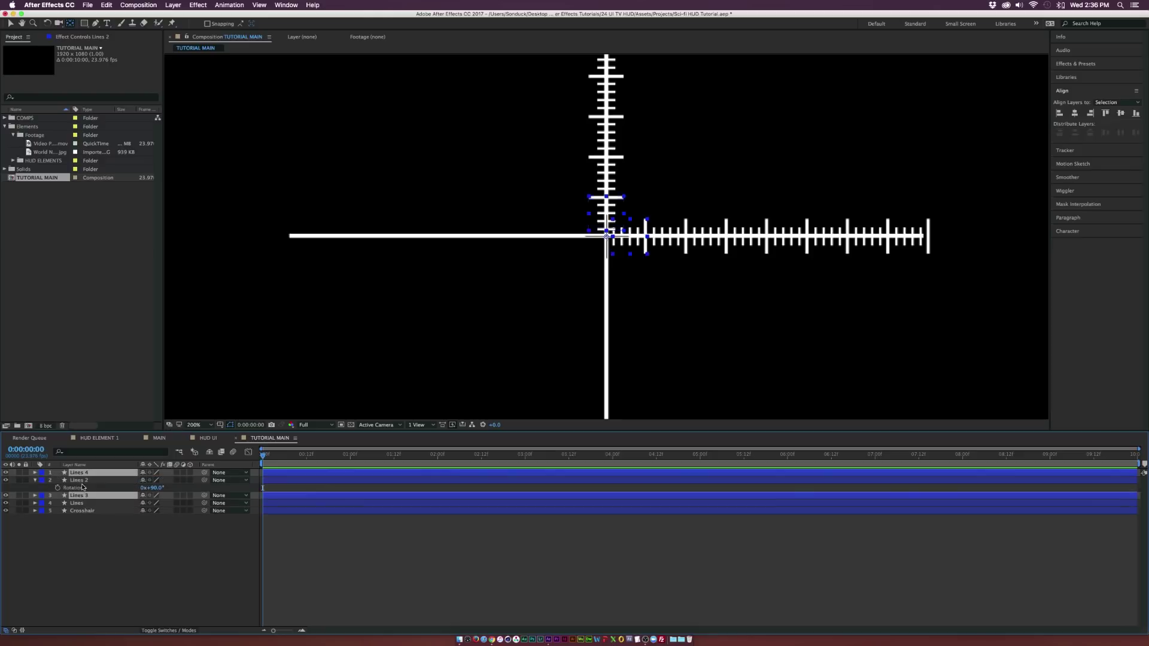
pyautogui.moveTo(74, 495); pyautogui.dragTo(75, 478)
pyautogui.press('r')
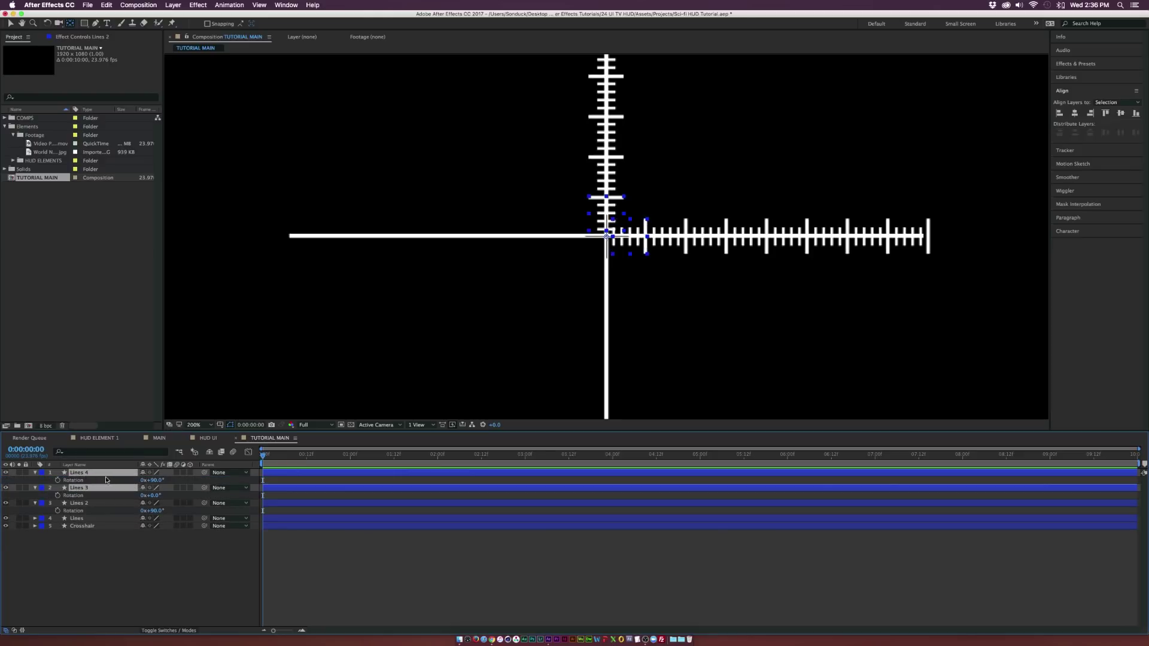
pyautogui.moveTo(148, 481); pyautogui.dragTo(234, 484)
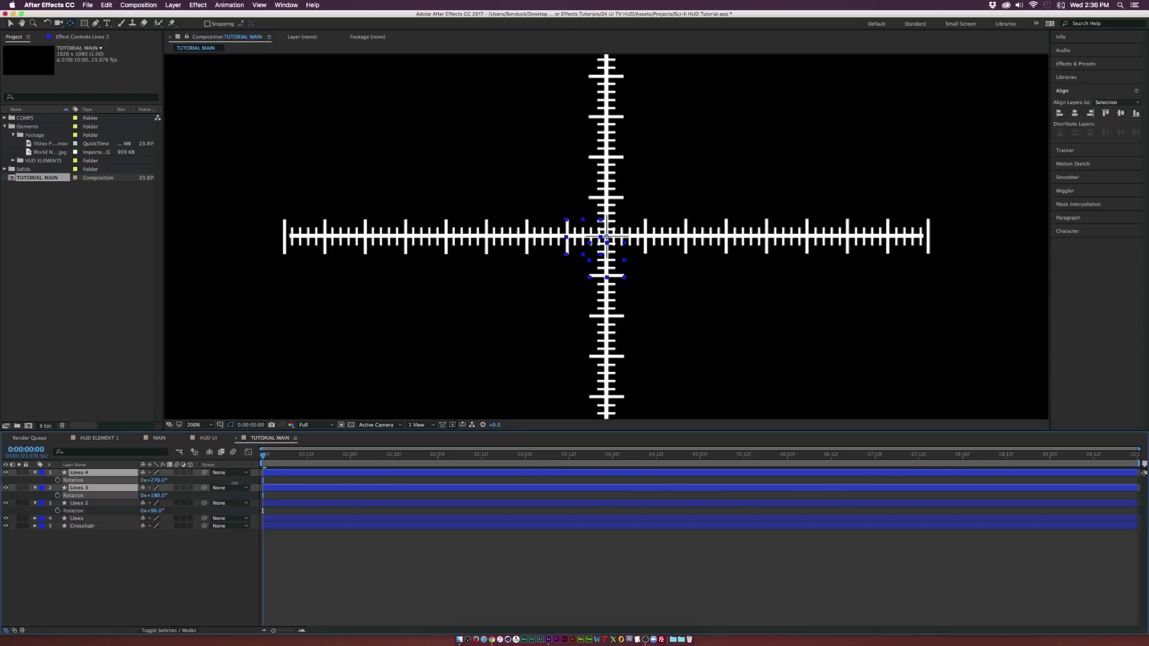
# Step: Stretch the Crosshair lines so they reach the ends of the tick rulers
pyautogui.click(364, 300)
pyautogui.press('h')
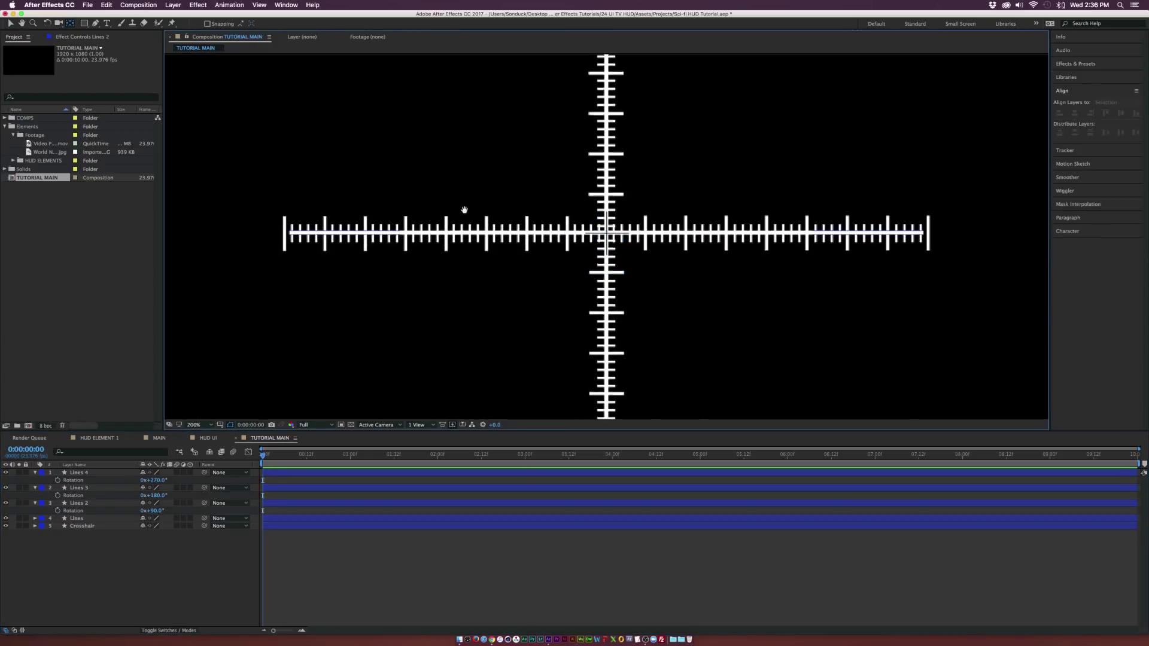
pyautogui.moveTo(464, 210); pyautogui.dragTo(420, 84)
pyautogui.moveTo(450, 213); pyautogui.dragTo(446, 288)
pyautogui.click(82, 526)
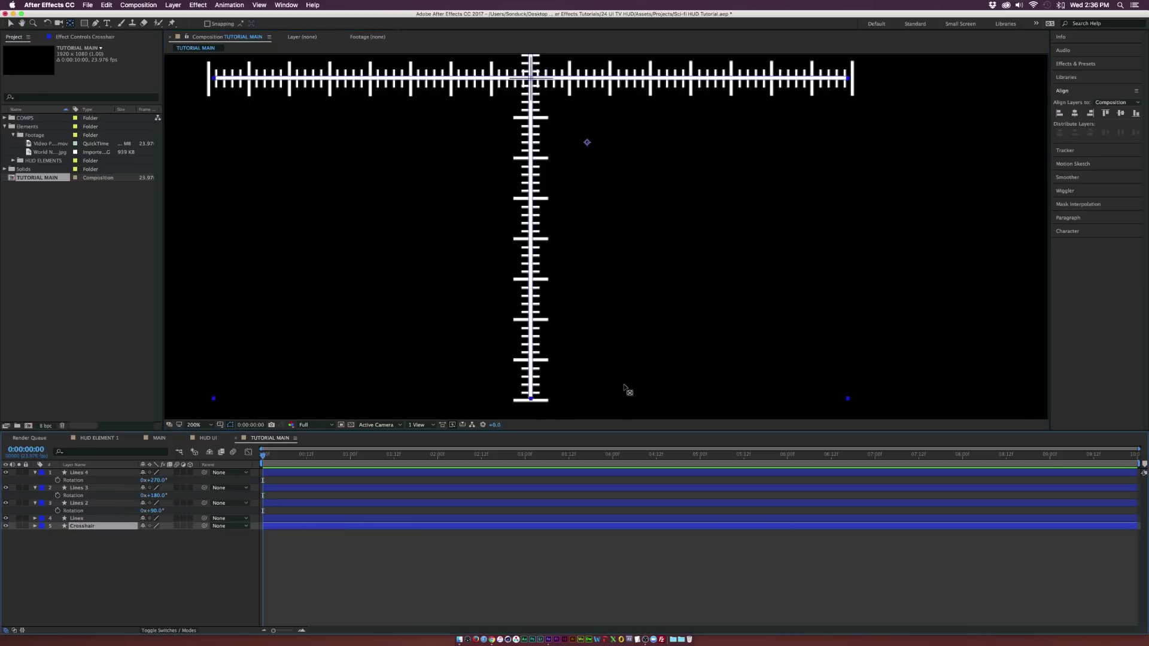
pyautogui.press('v')
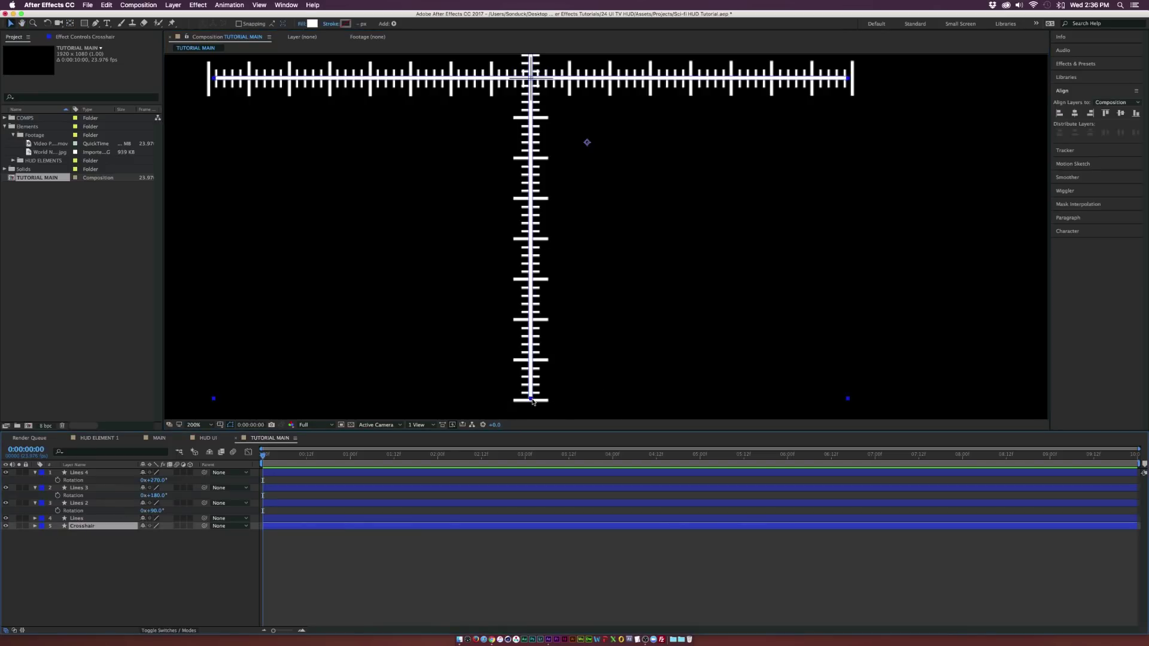
pyautogui.click(532, 402)
pyautogui.moveTo(576, 406); pyautogui.dragTo(613, 544)
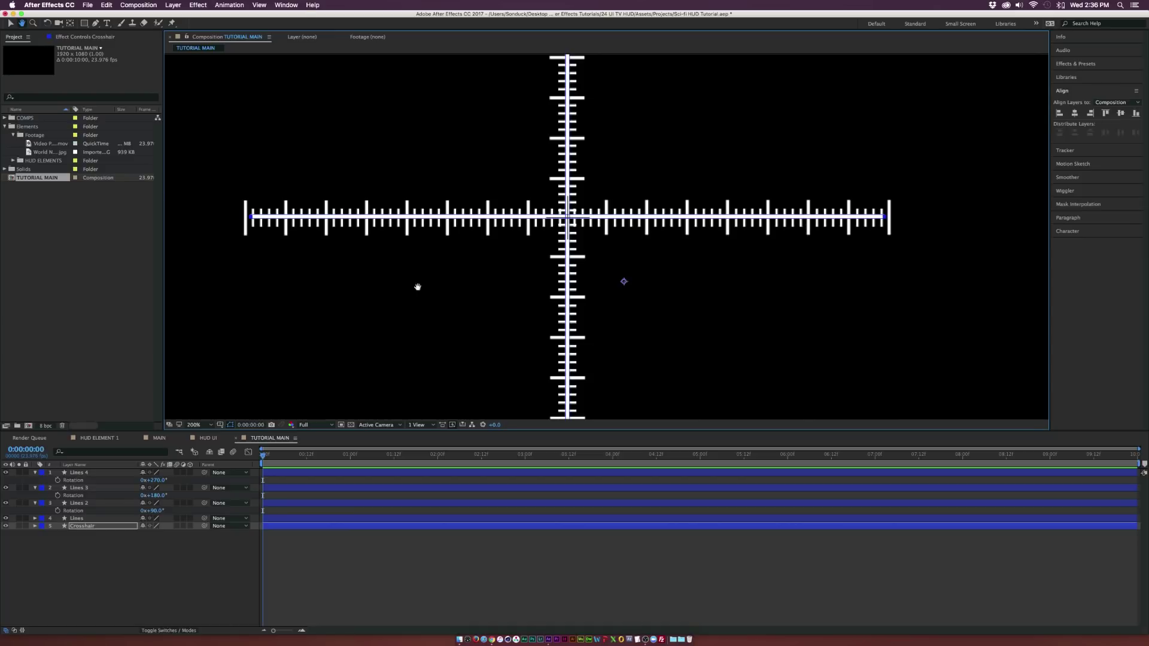
pyautogui.press('v')
pyautogui.moveTo(250, 221); pyautogui.dragTo(244, 220)
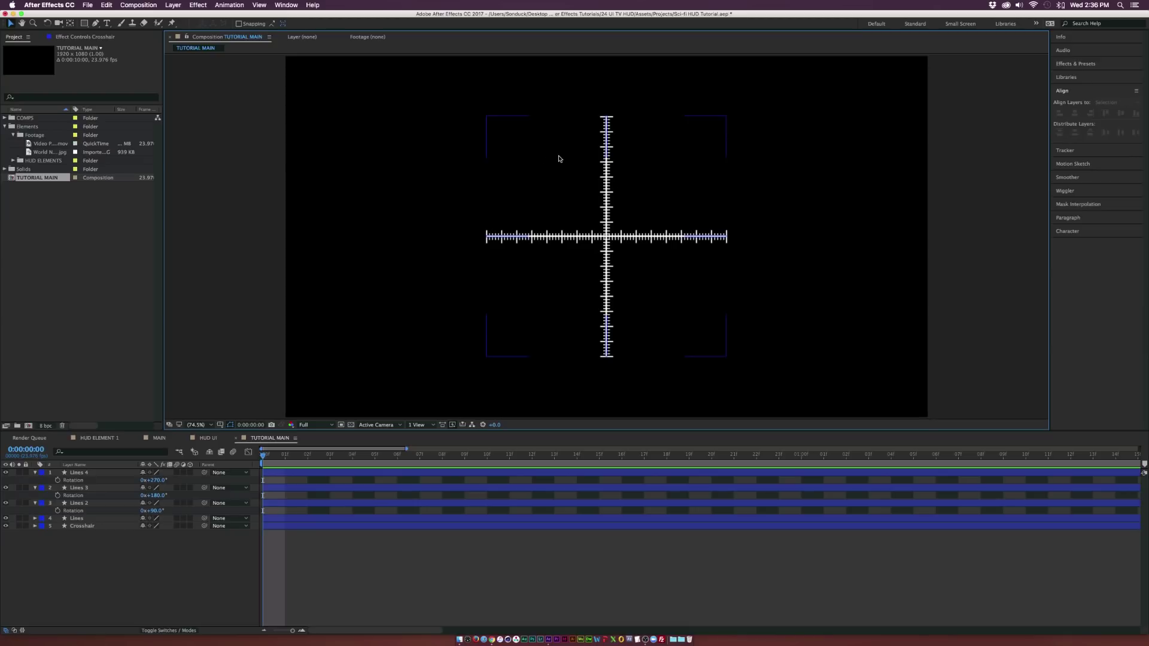
# Step: Collapse the rotation properties and return the current time to the start
pyautogui.press('super+shift+a')
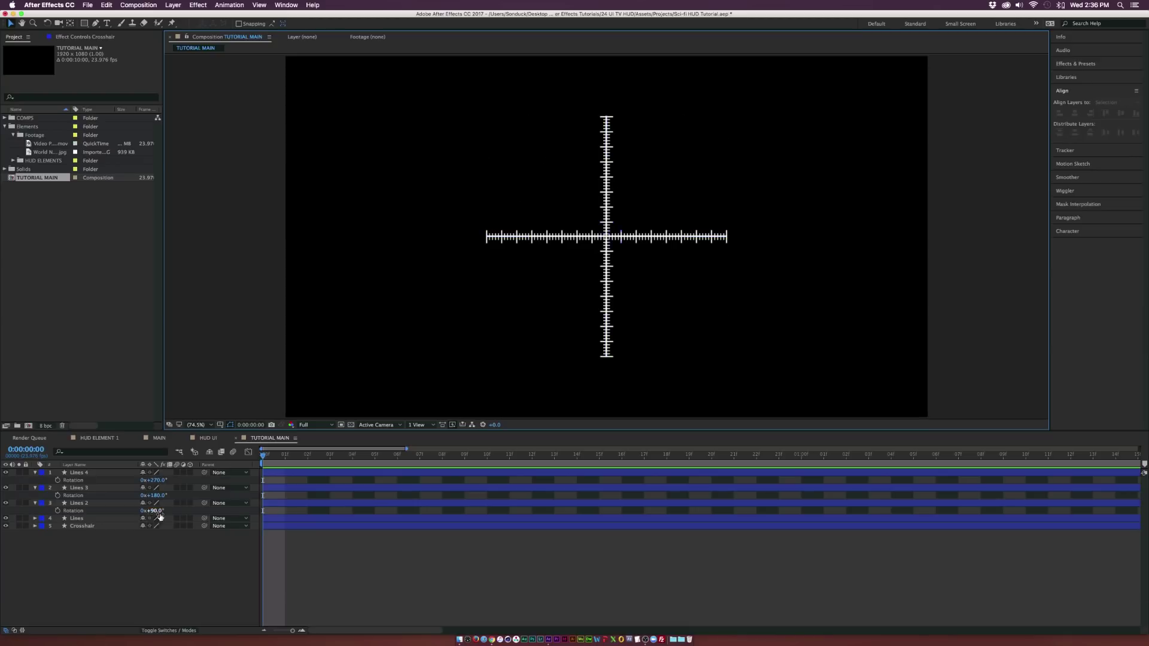
pyautogui.press('u')
pyautogui.press('super+a')
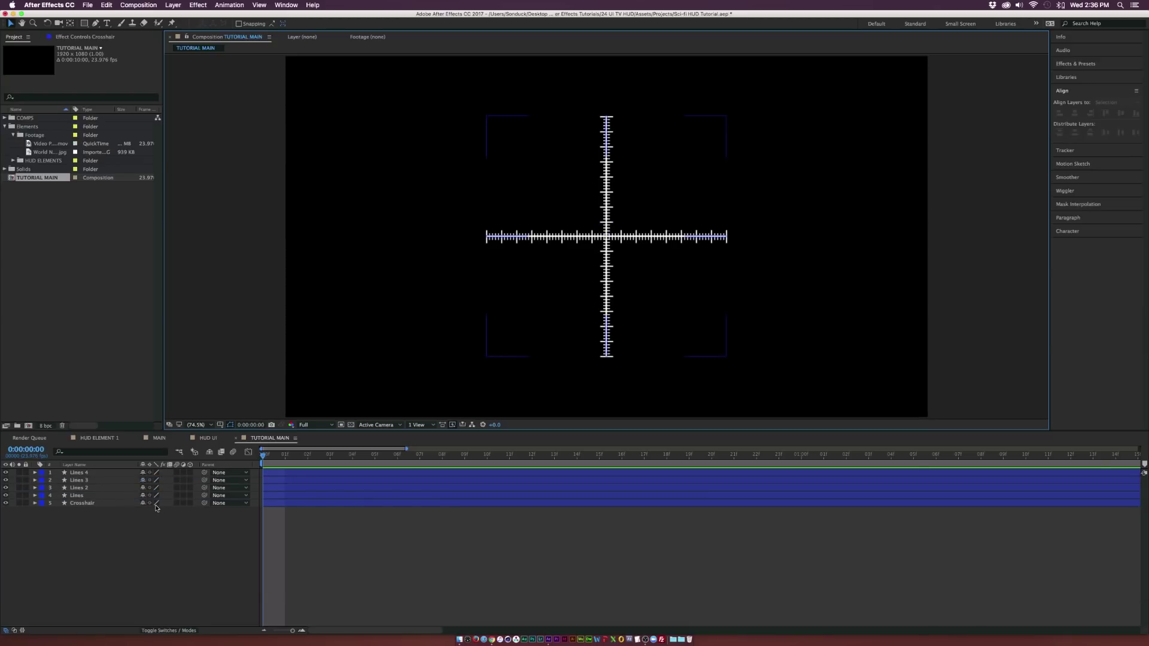
pyautogui.press('super+shift+a')
pyautogui.click(651, 164)
pyautogui.click(345, 457)
pyautogui.moveTo(344, 460); pyautogui.dragTo(263, 458)
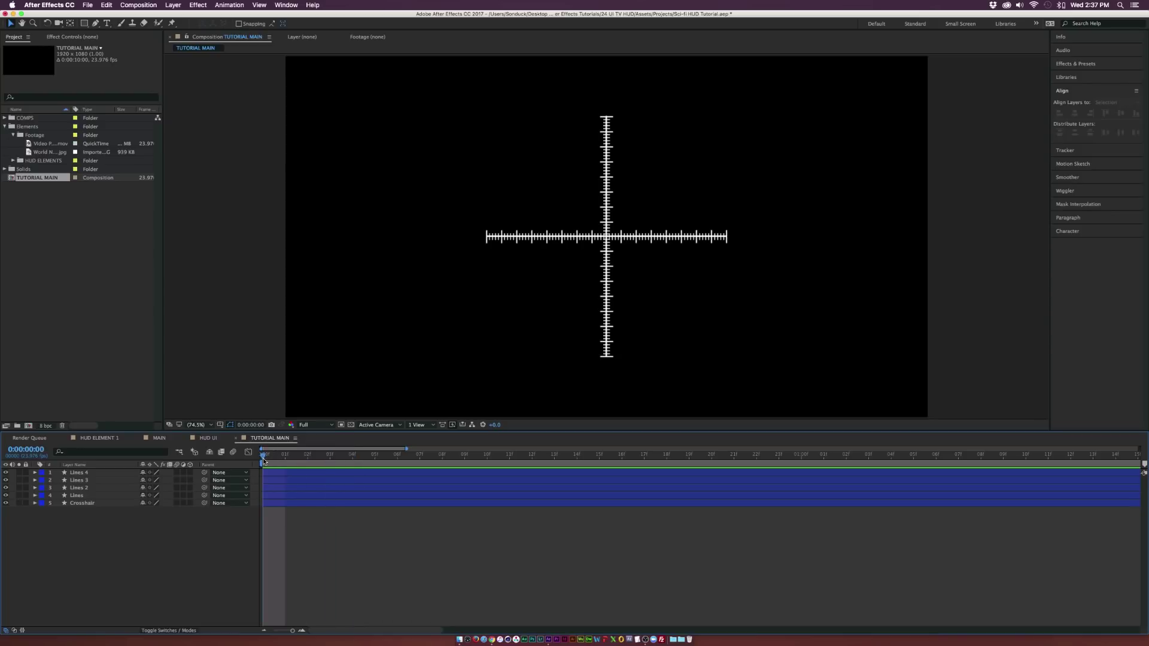
pyautogui.press('super+a')
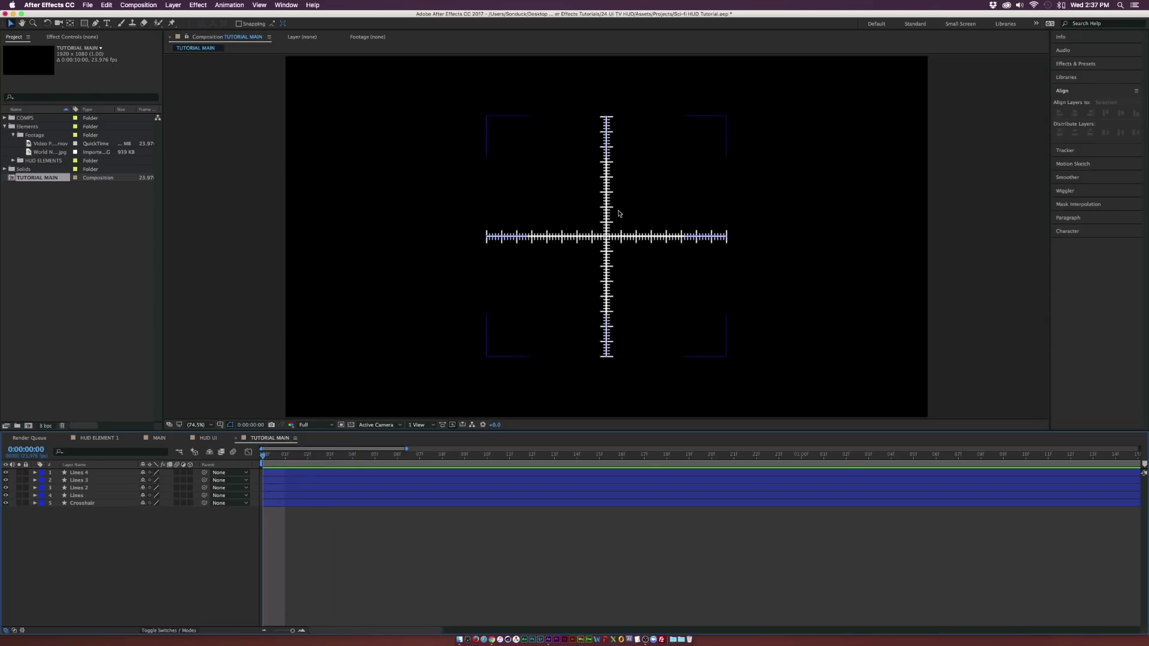
pyautogui.press('super+shift+a')
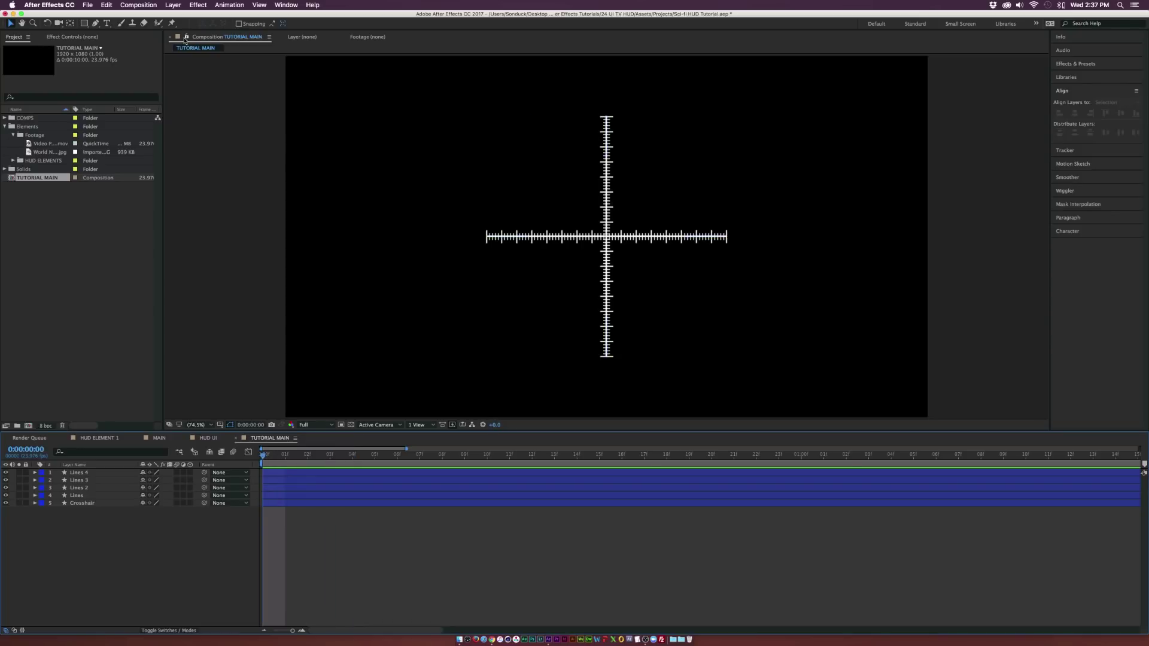
# Step: Give the four Lines layers and Crosshair a Purple label, then pick the Ellipse tool
pyautogui.click(89, 473)
pyautogui.keyDown('shift'); pyautogui.click(81, 503); pyautogui.keyUp('shift')
pyautogui.click(41, 496)
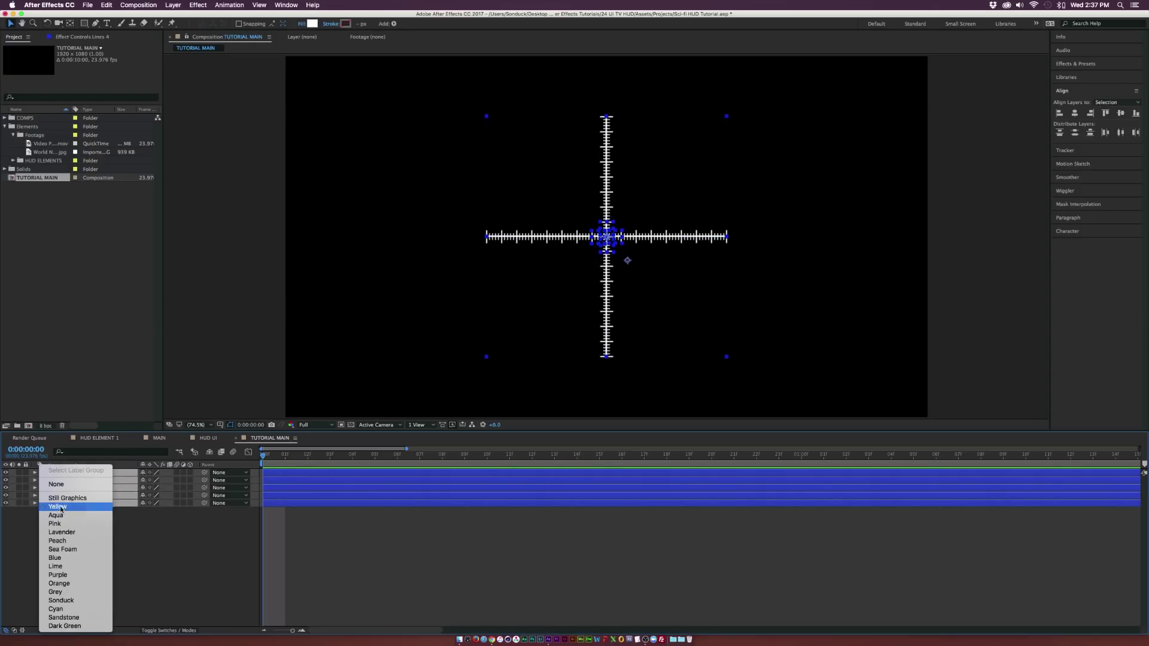
pyautogui.click(64, 575)
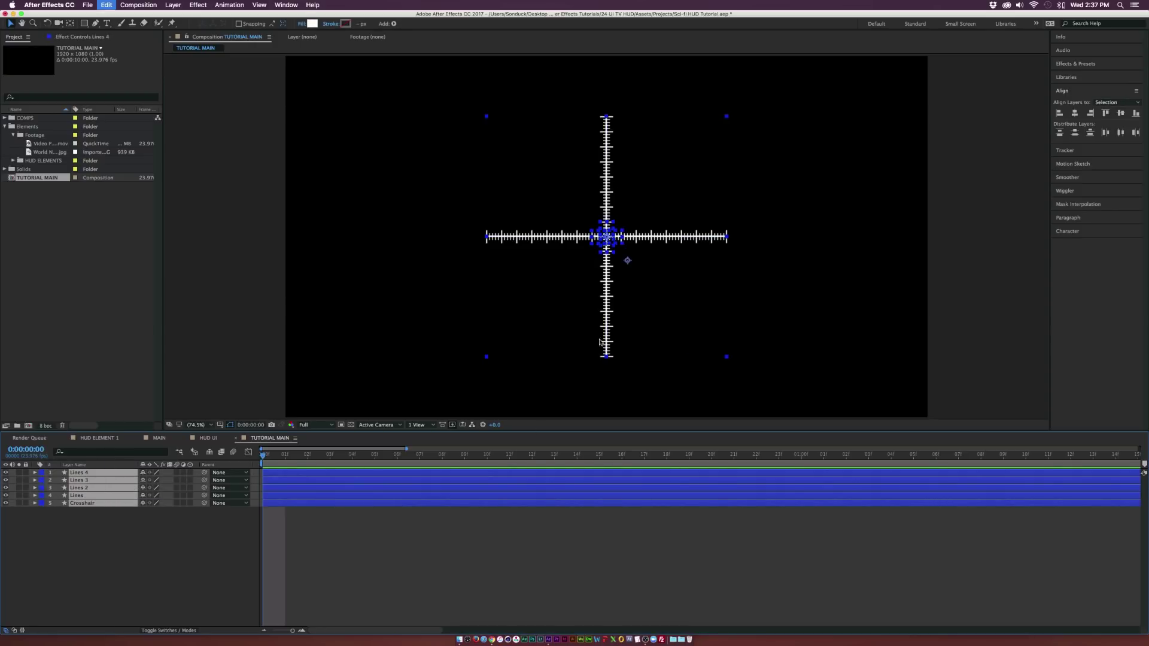
pyautogui.click(139, 549)
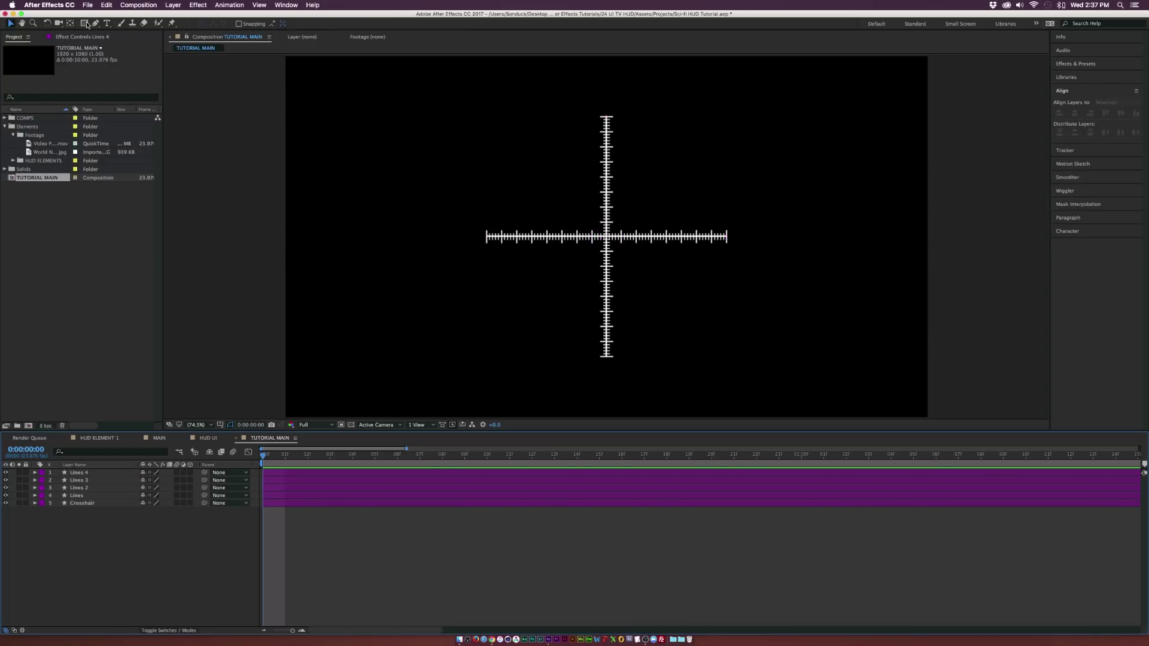
pyautogui.moveTo(87, 24); pyautogui.dragTo(119, 43)
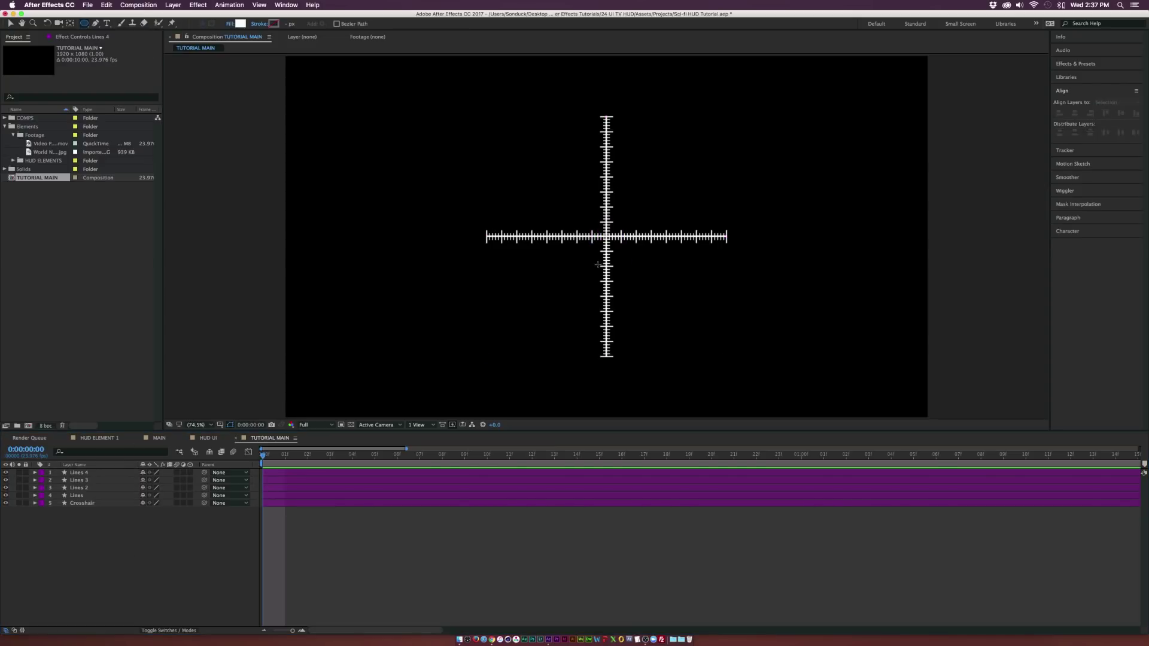
# Step: Draw a circle centred on the crosshair with no fill and a light cyan stroke
pyautogui.press('/')
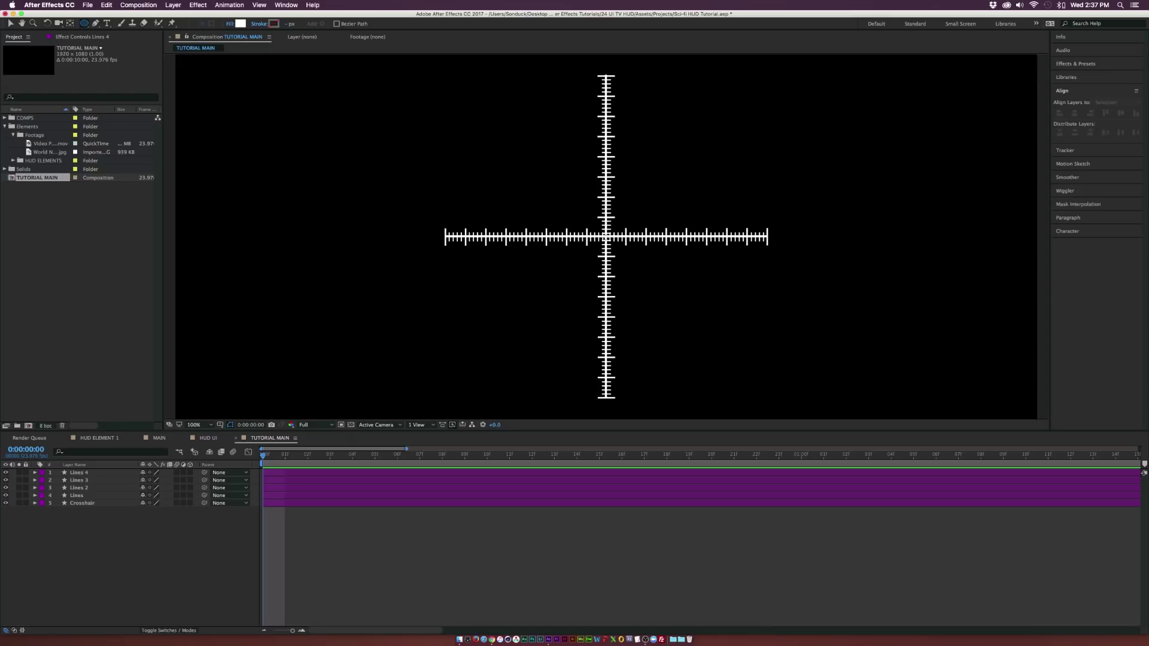
pyautogui.moveTo(606, 237); pyautogui.dragTo(685, 199)
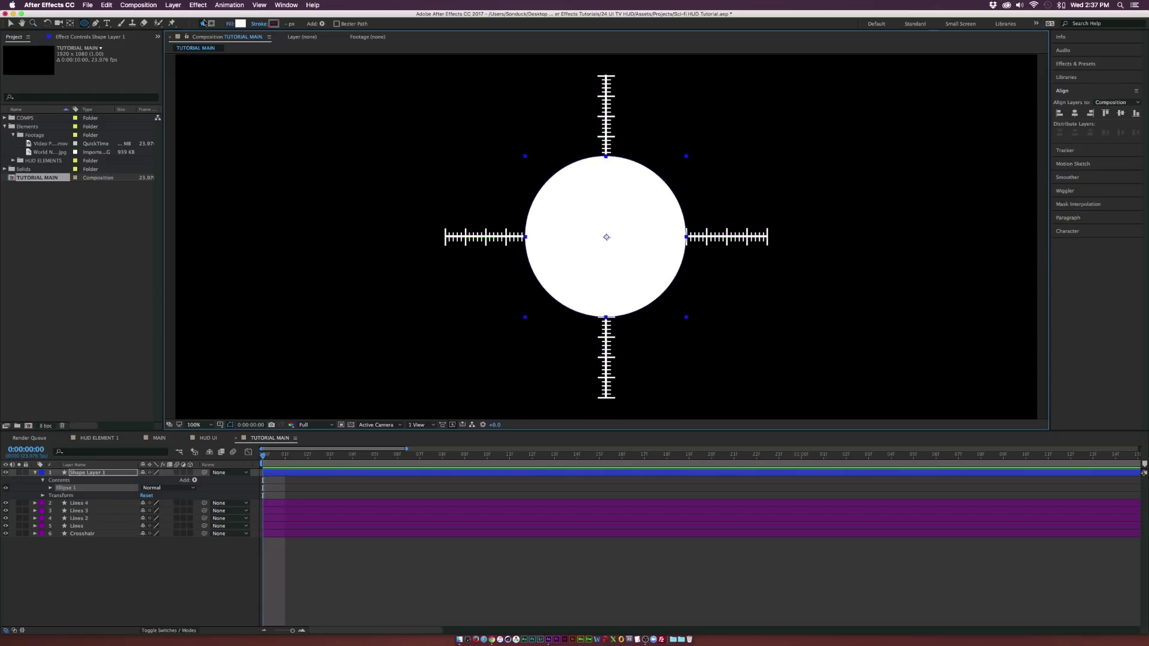
pyautogui.click(227, 25)
pyautogui.click(366, 168)
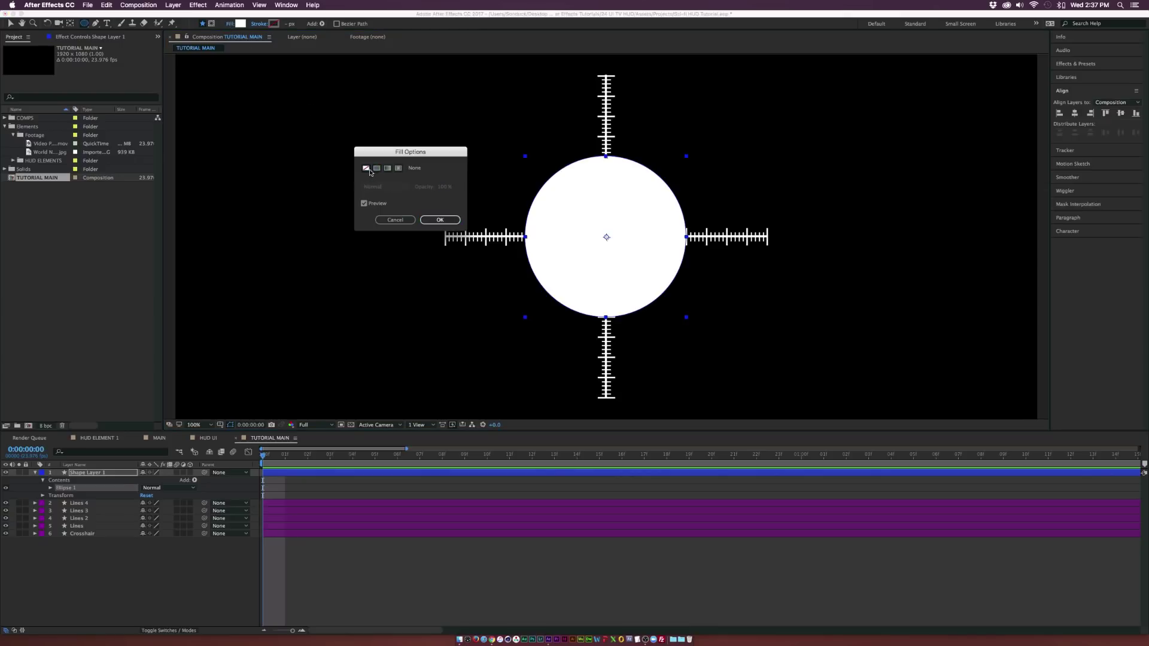
pyautogui.click(440, 220)
pyautogui.click(255, 24)
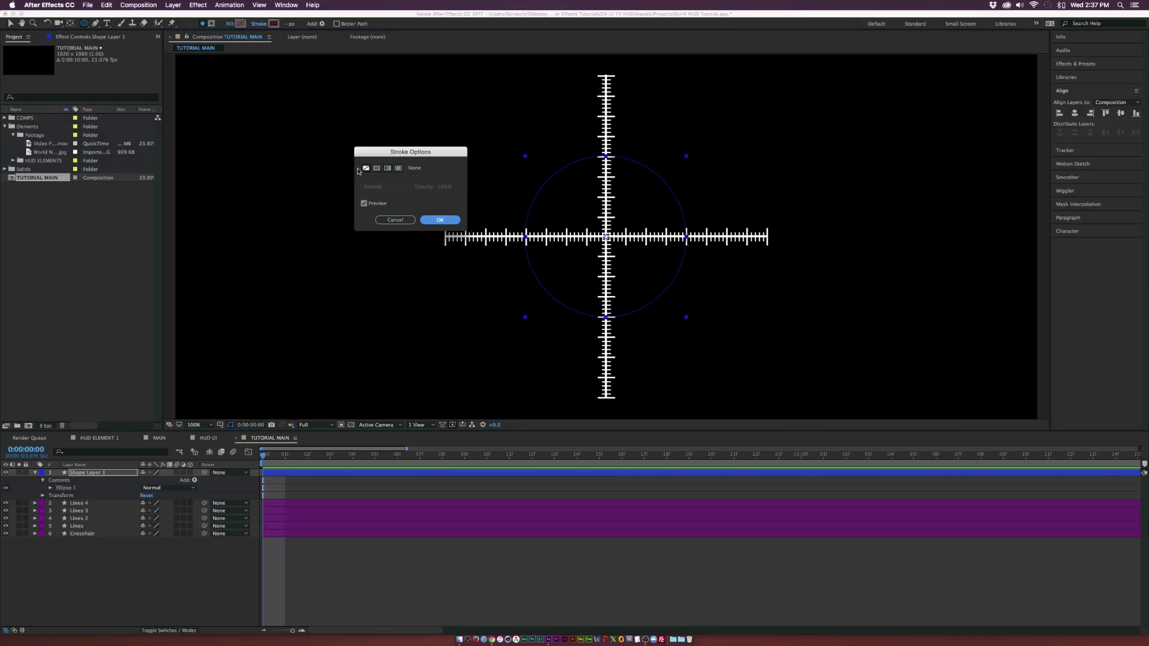
pyautogui.click(376, 168)
pyautogui.click(440, 220)
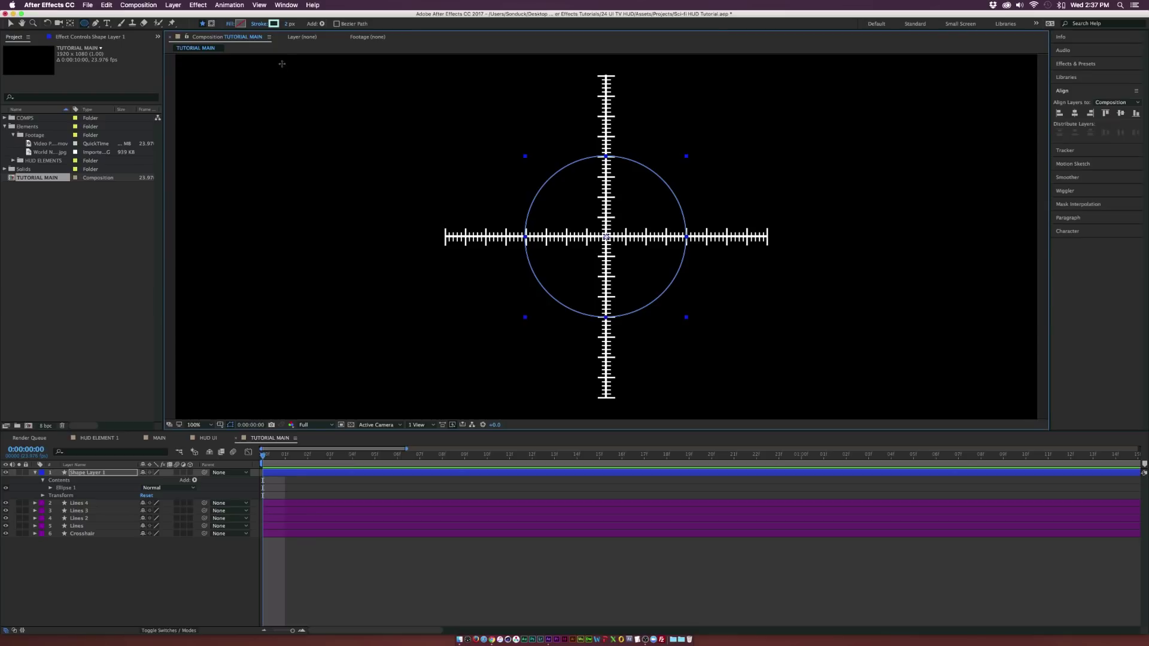
pyautogui.click(273, 24)
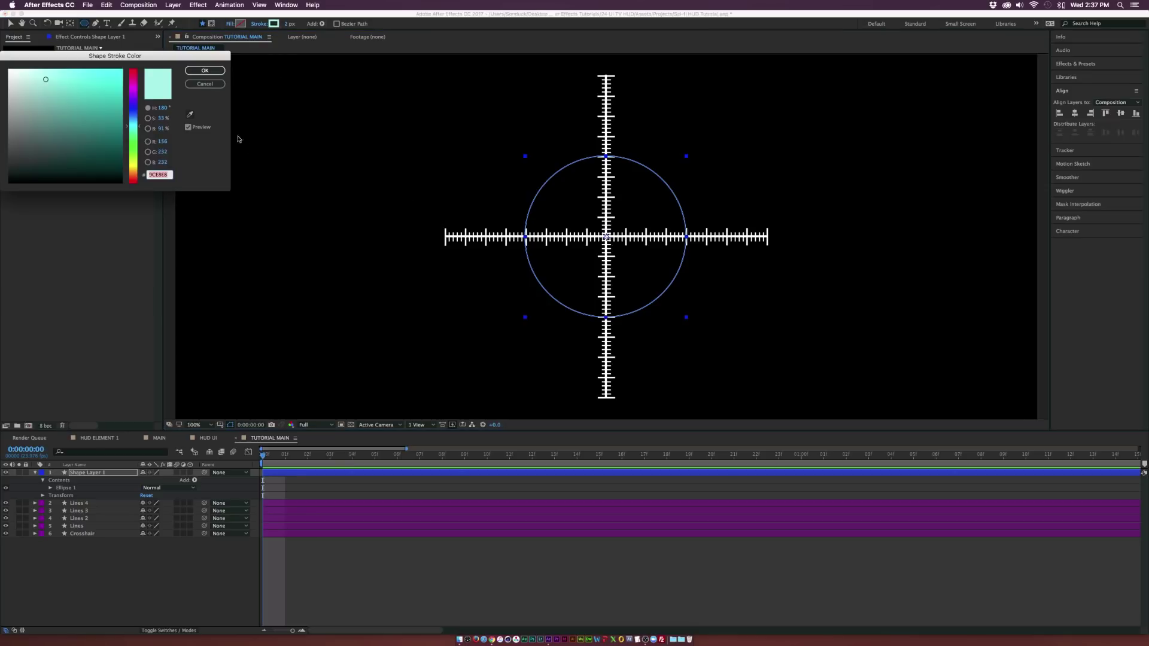
pyautogui.click(203, 71)
pyautogui.click(437, 258)
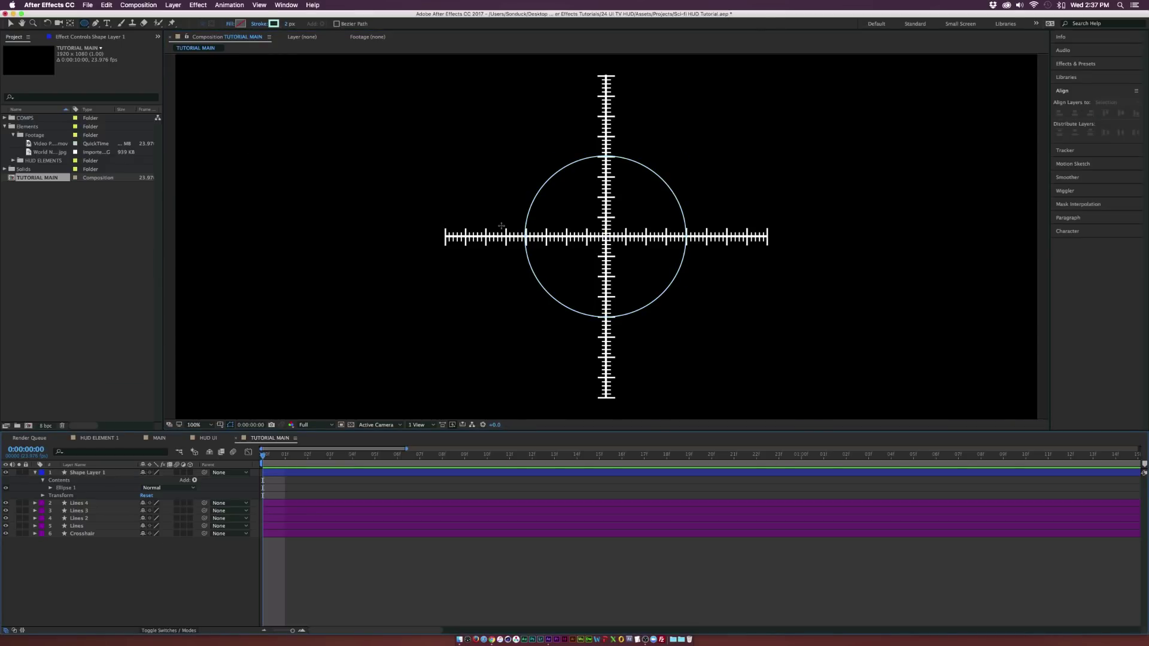
# Step: Thicken the circle's stroke to 6 px and set a starting Scale keyframe
pyautogui.press('.')
pyautogui.click(90, 472)
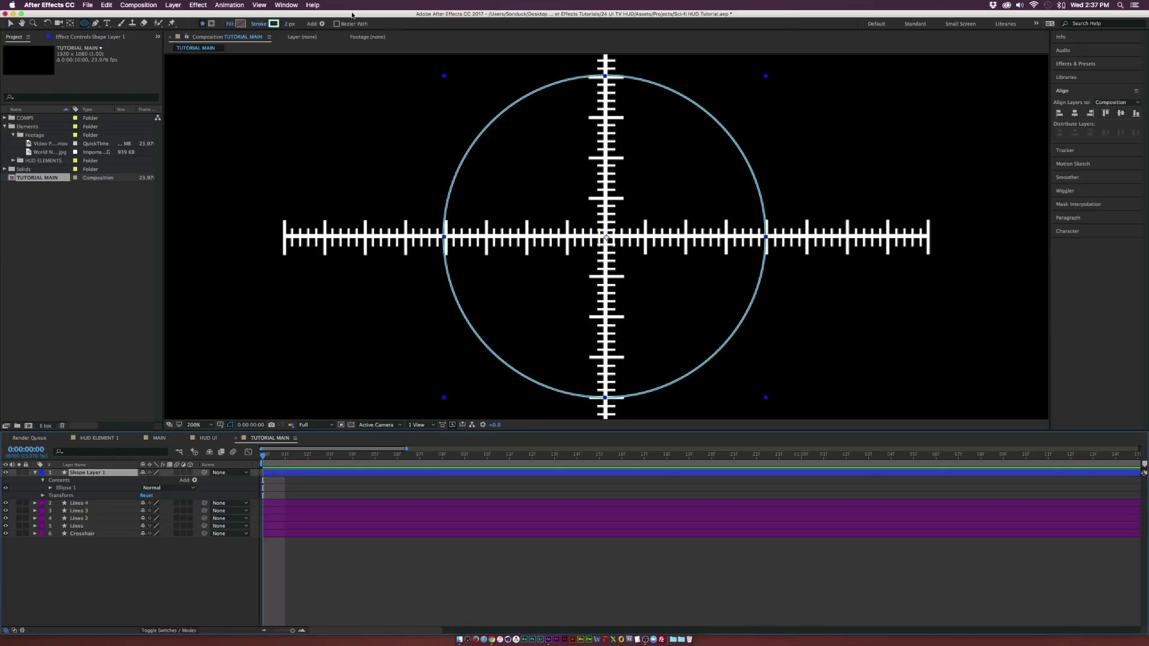
pyautogui.moveTo(290, 25); pyautogui.dragTo(301, 25)
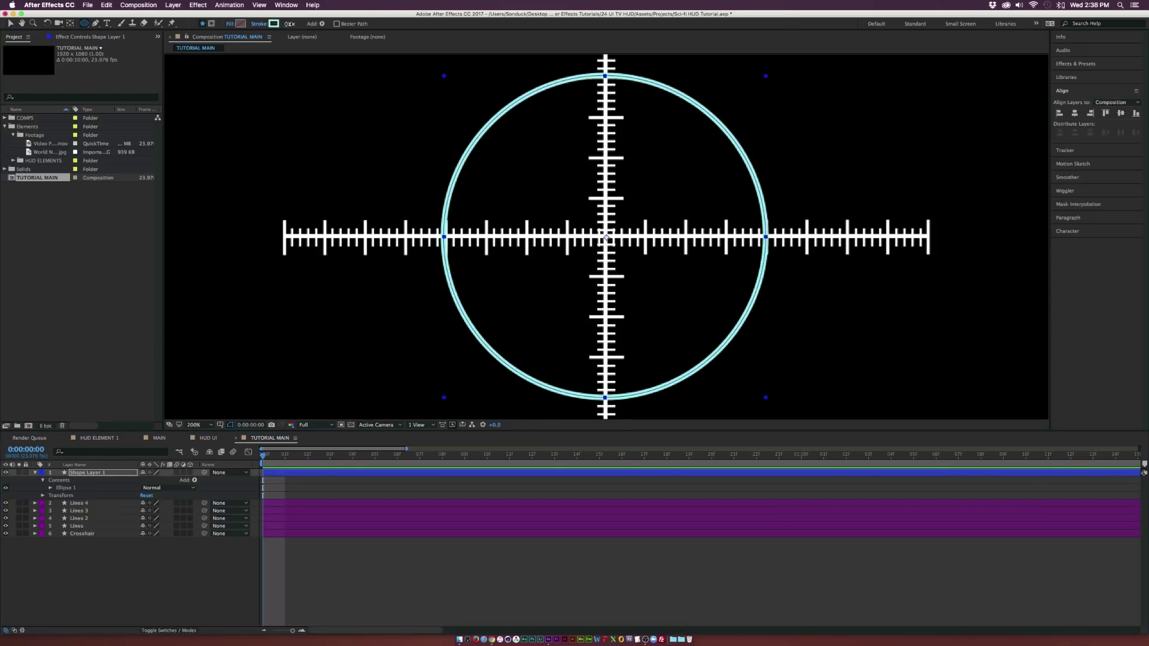
pyautogui.click(151, 571)
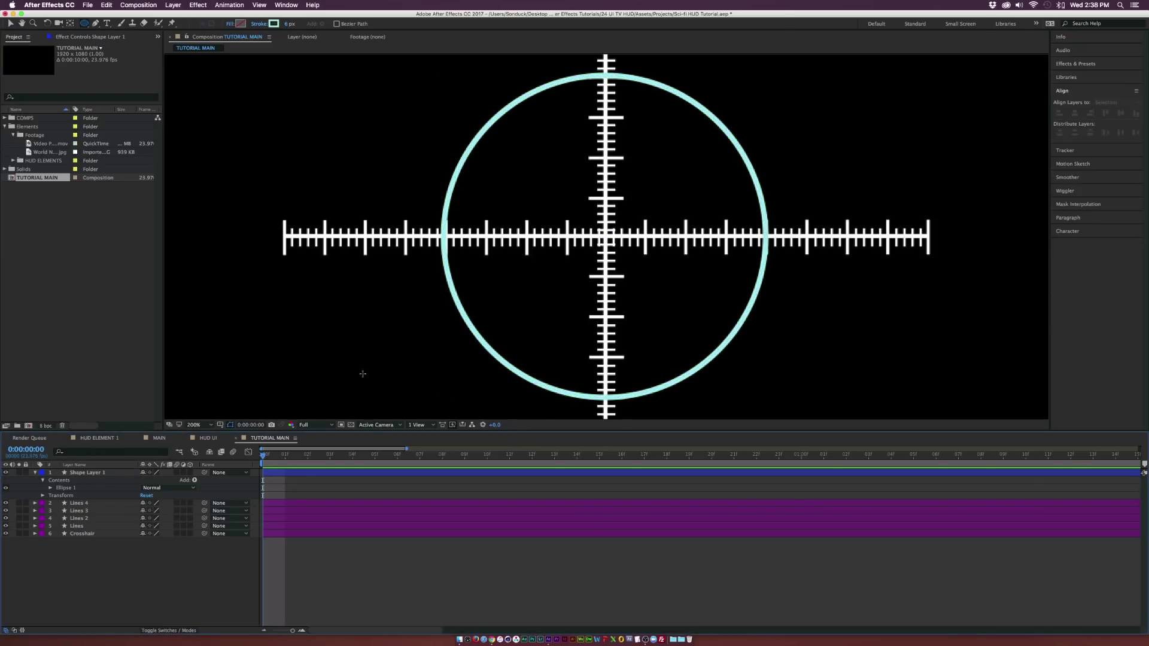
pyautogui.click(113, 473)
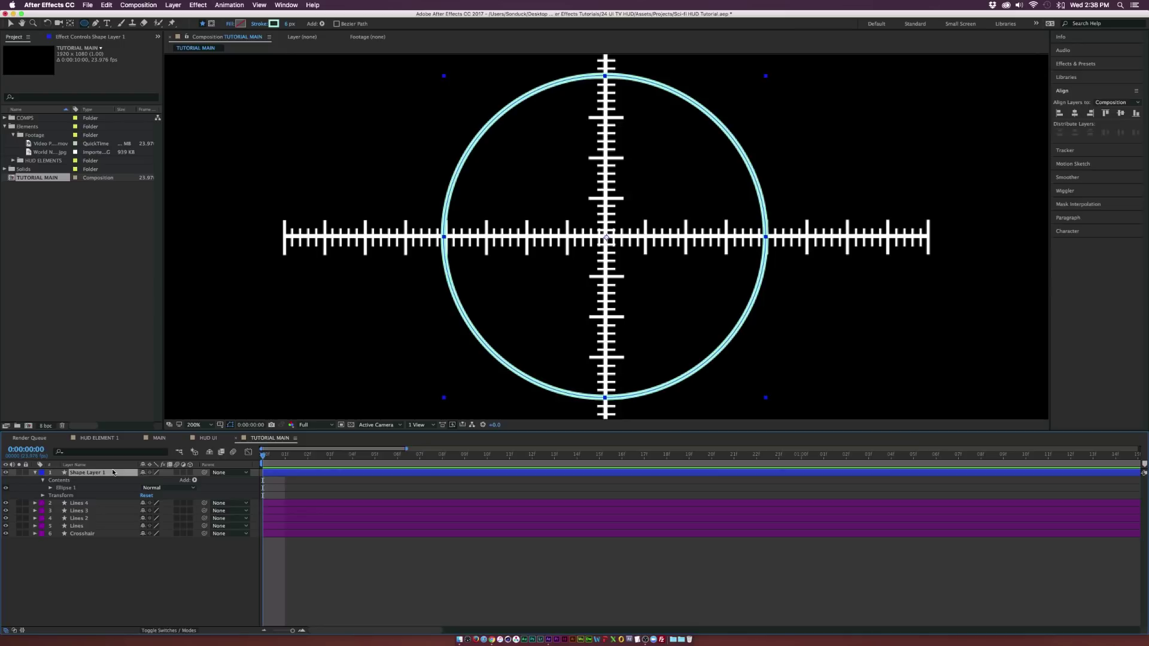
pyautogui.press('s')
pyautogui.click(58, 479)
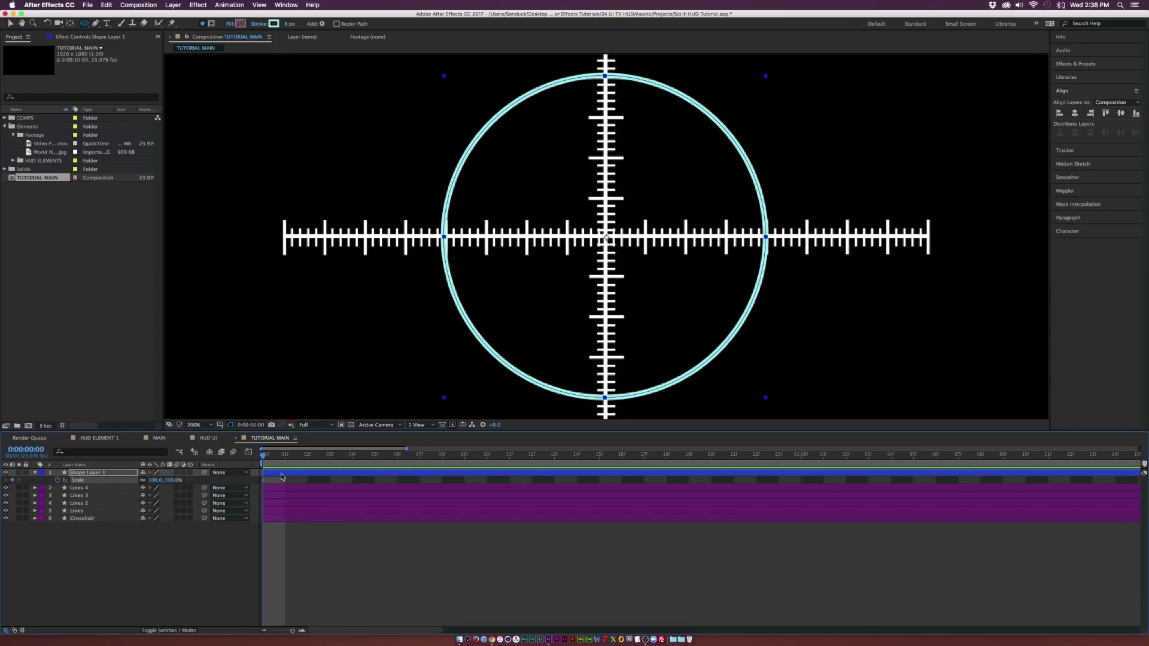
# Step: Animate the circle's scale from 0% at frame 0 to 135% at about 0:00:01:22
pyautogui.moveTo(264, 485); pyautogui.dragTo(424, 480)
pyautogui.press('-')
pyautogui.press('-')
pyautogui.press('-')
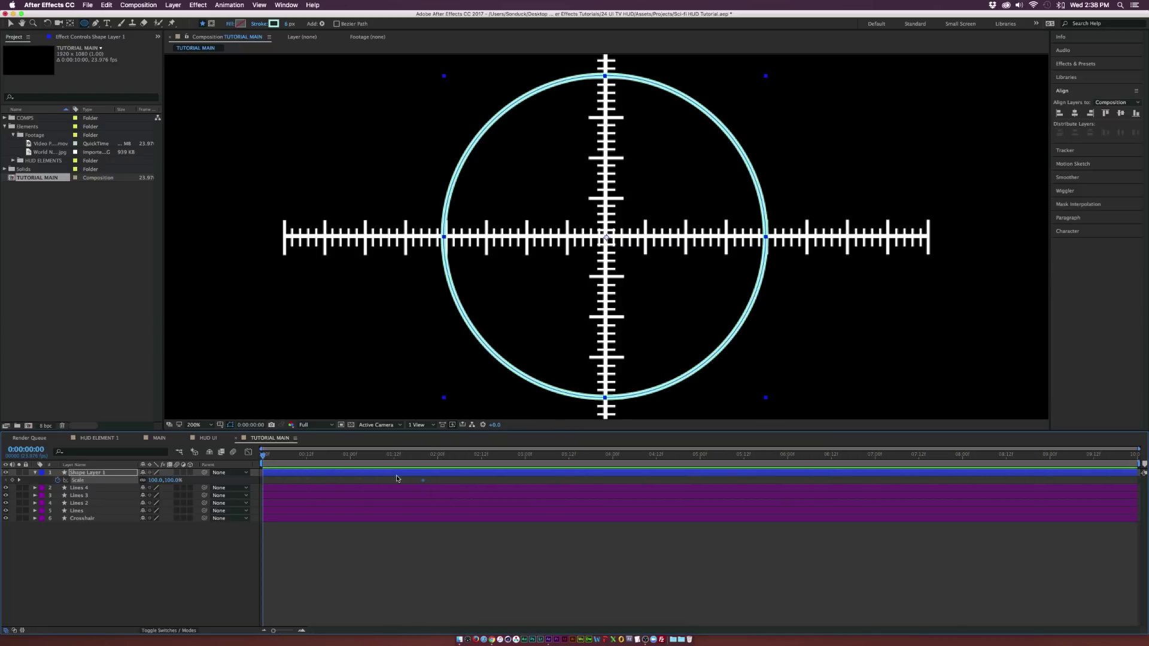
pyautogui.click(156, 480)
pyautogui.write('0')
pyautogui.click(210, 588)
pyautogui.moveTo(267, 459); pyautogui.dragTo(432, 455)
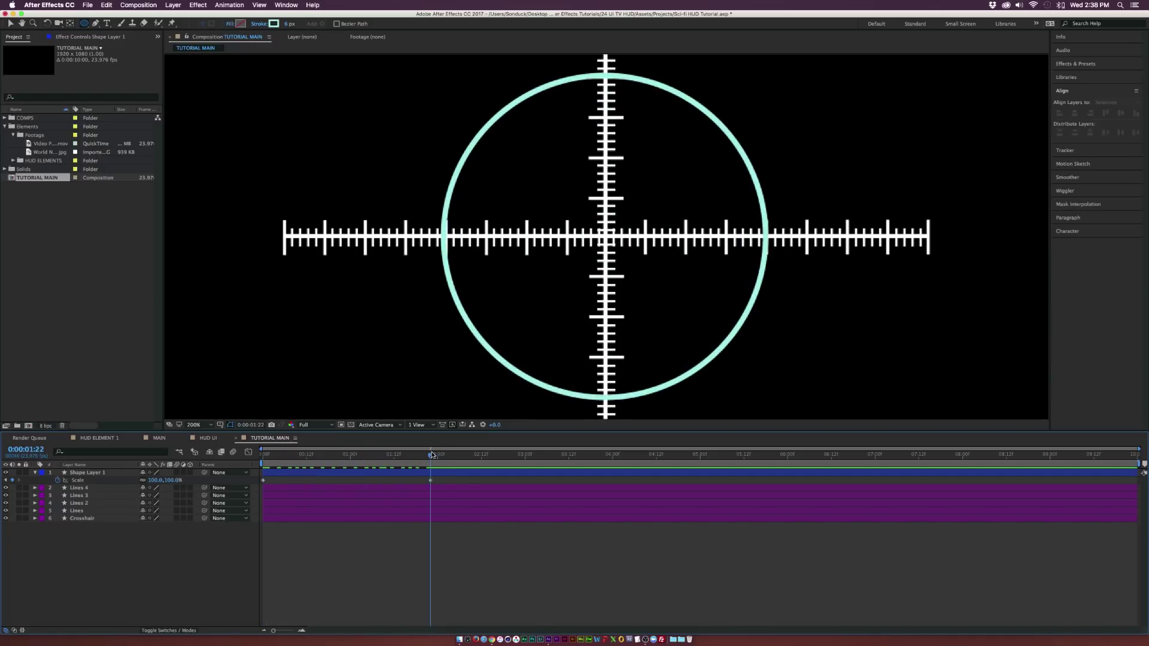
pyautogui.moveTo(154, 480); pyautogui.dragTo(166, 480)
pyautogui.moveTo(440, 481); pyautogui.dragTo(253, 463)
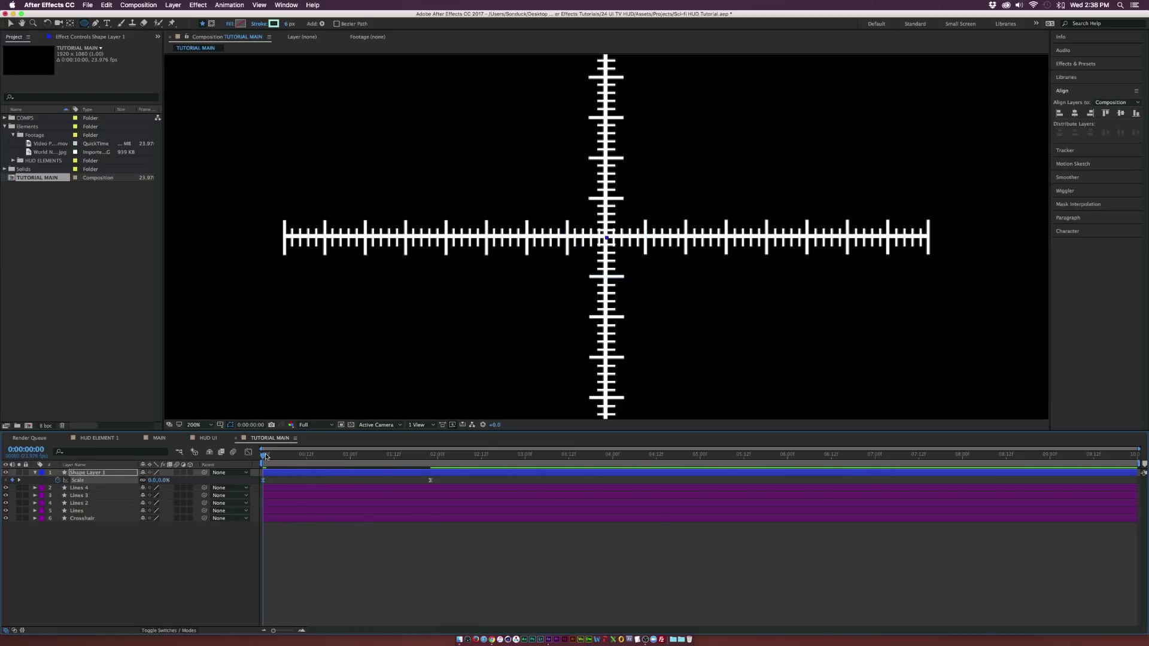
pyautogui.moveTo(263, 456); pyautogui.dragTo(422, 458)
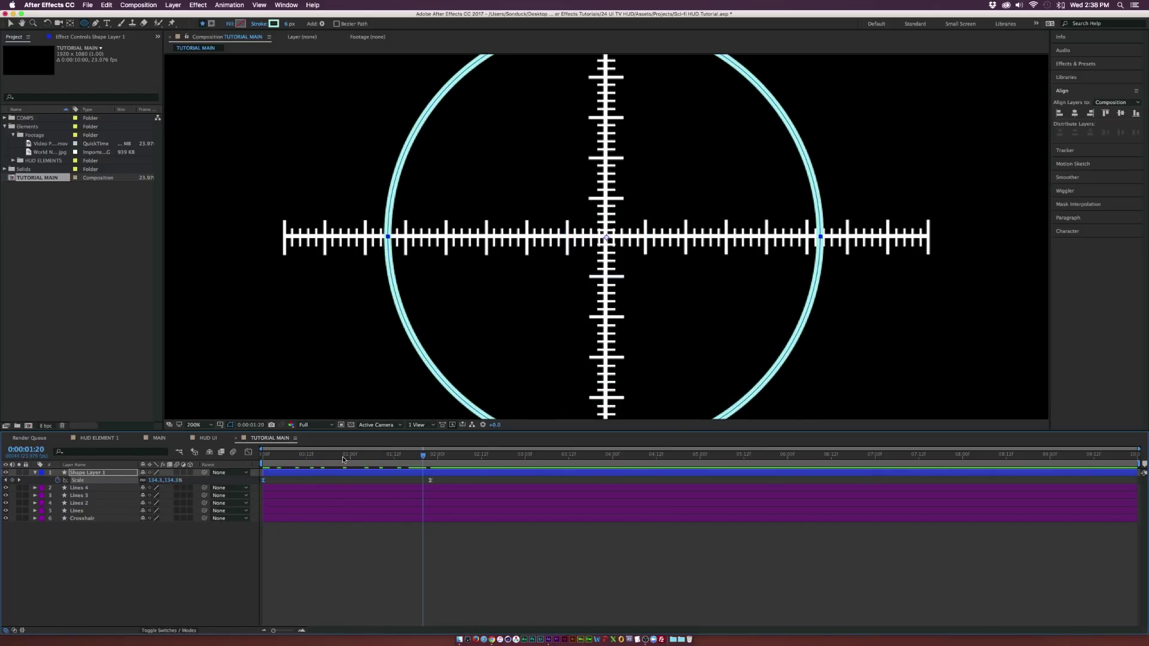
# Step: Keyframe the ring's Stroke Width from 6 down to 0 so it thins out while expanding
pyautogui.click(37, 472)
pyautogui.click(36, 472)
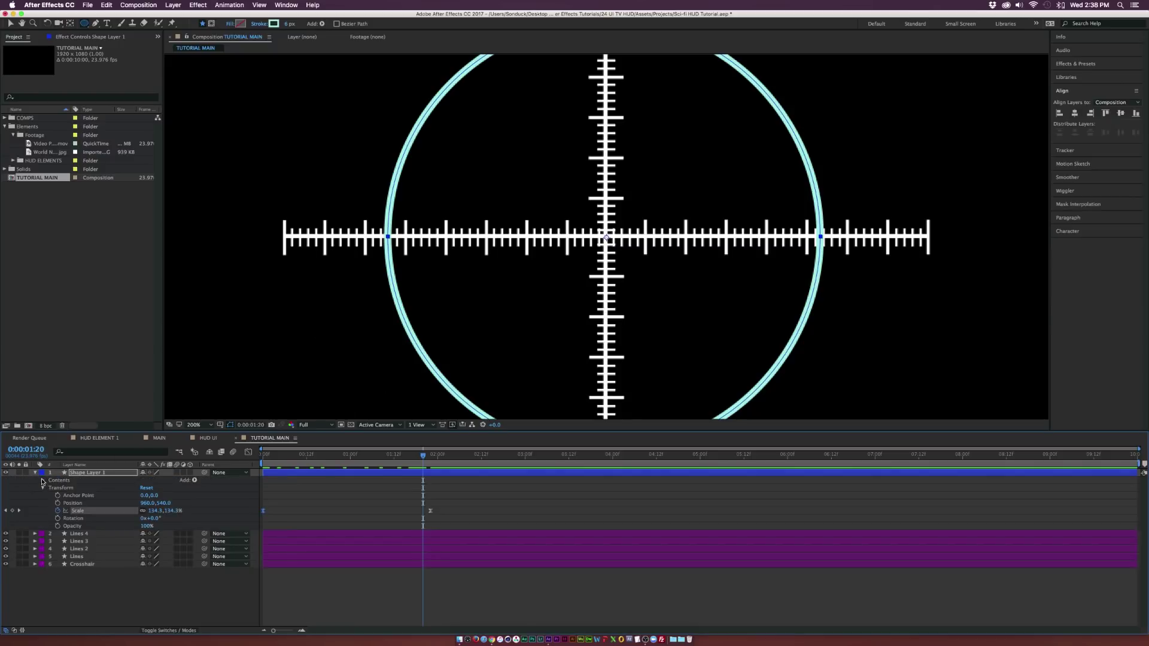
pyautogui.click(42, 480)
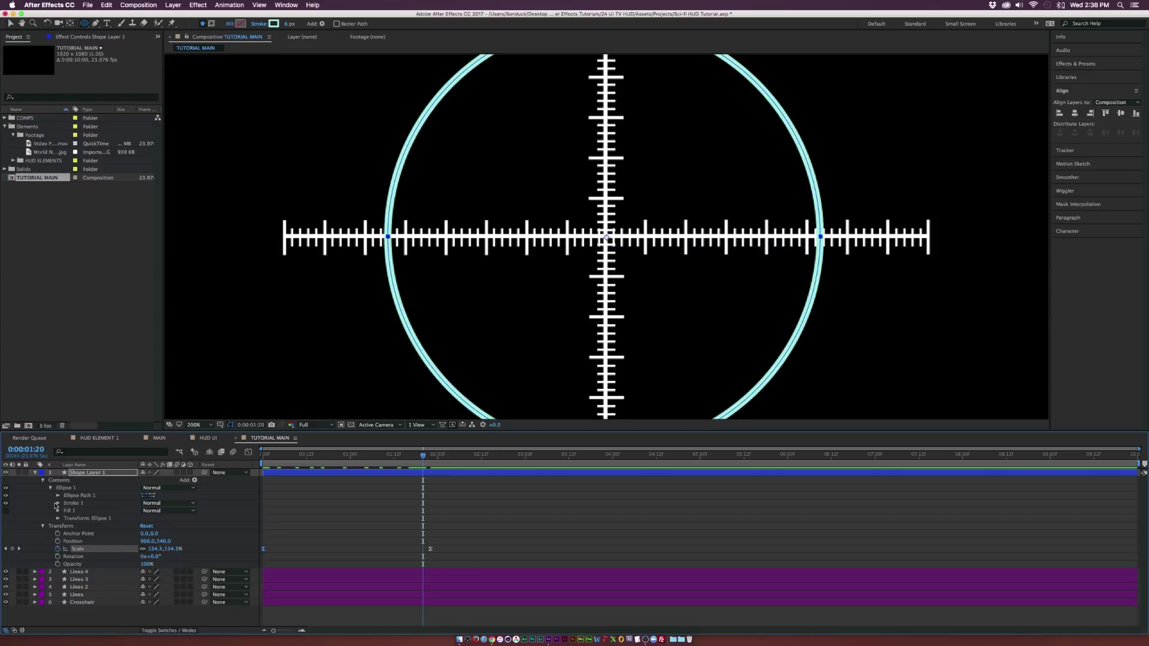
pyautogui.click(58, 503)
pyautogui.moveTo(418, 462); pyautogui.dragTo(391, 457)
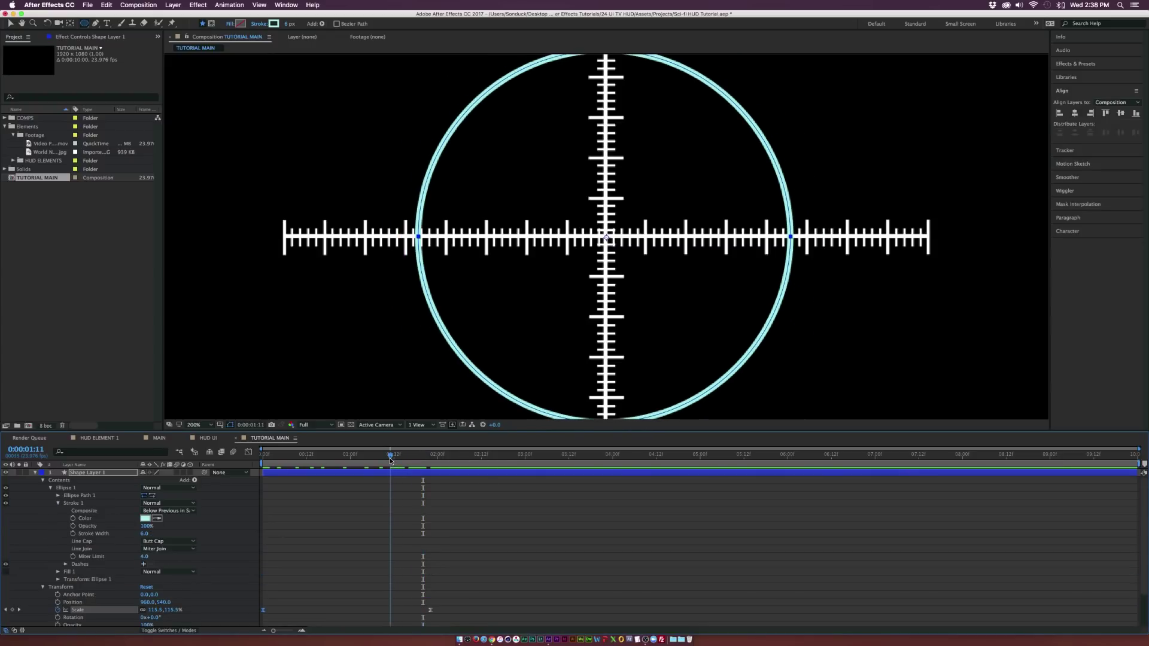
pyautogui.click(73, 533)
pyautogui.moveTo(409, 457); pyautogui.dragTo(432, 457)
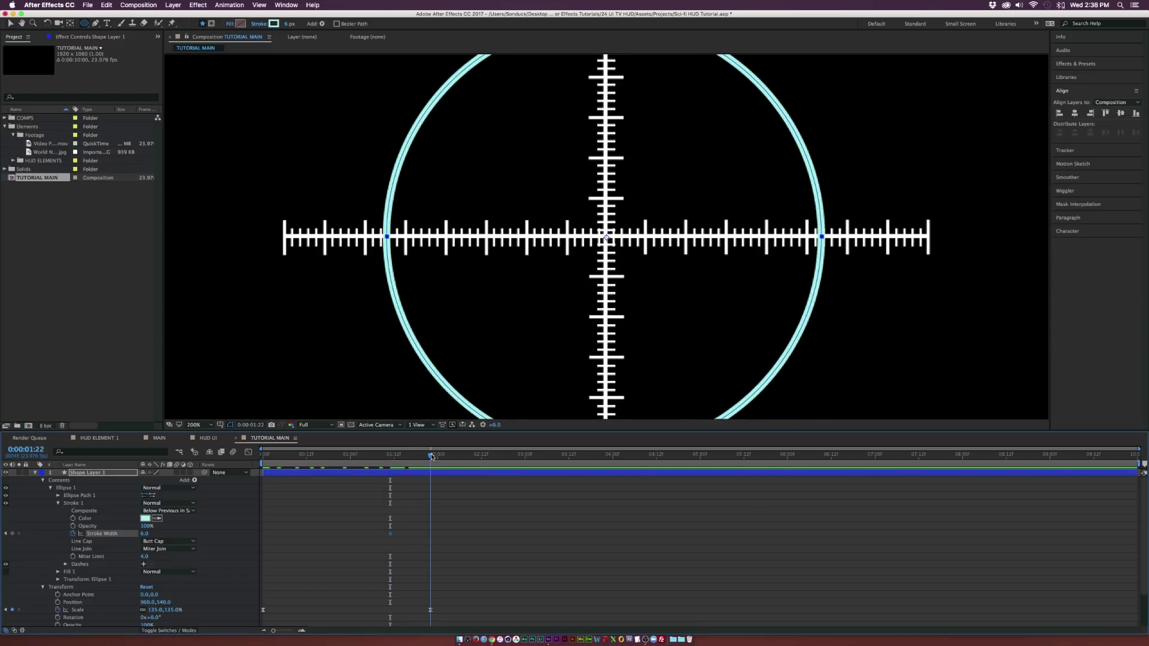
pyautogui.click(144, 534)
pyautogui.press('Return')
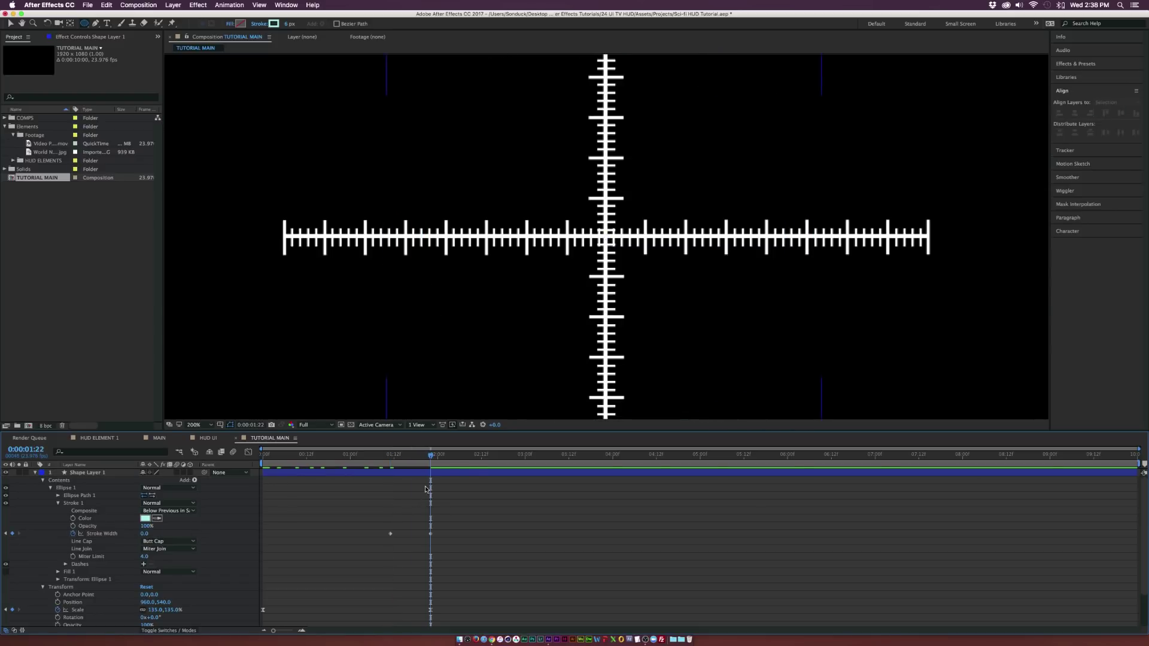
pyautogui.moveTo(415, 457)
pyautogui.mouseDown()
pyautogui.moveTo(361, 458)
pyautogui.moveTo(434, 458)
pyautogui.mouseUp()
pyautogui.moveTo(461, 512); pyautogui.dragTo(421, 541)
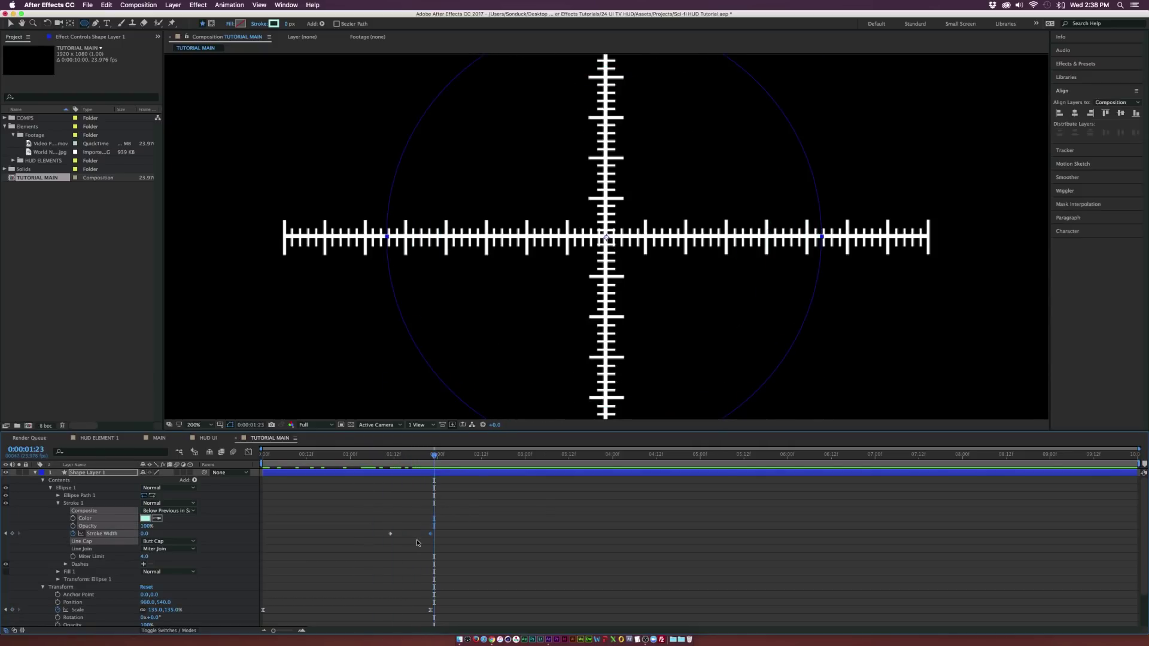
pyautogui.moveTo(422, 453)
pyautogui.mouseDown()
pyautogui.moveTo(332, 456)
pyautogui.moveTo(412, 456)
pyautogui.mouseUp()
# Step: Show only the keyframed properties and rename the ring layer 'Pulse'
pyautogui.click(379, 503)
pyautogui.press('u')
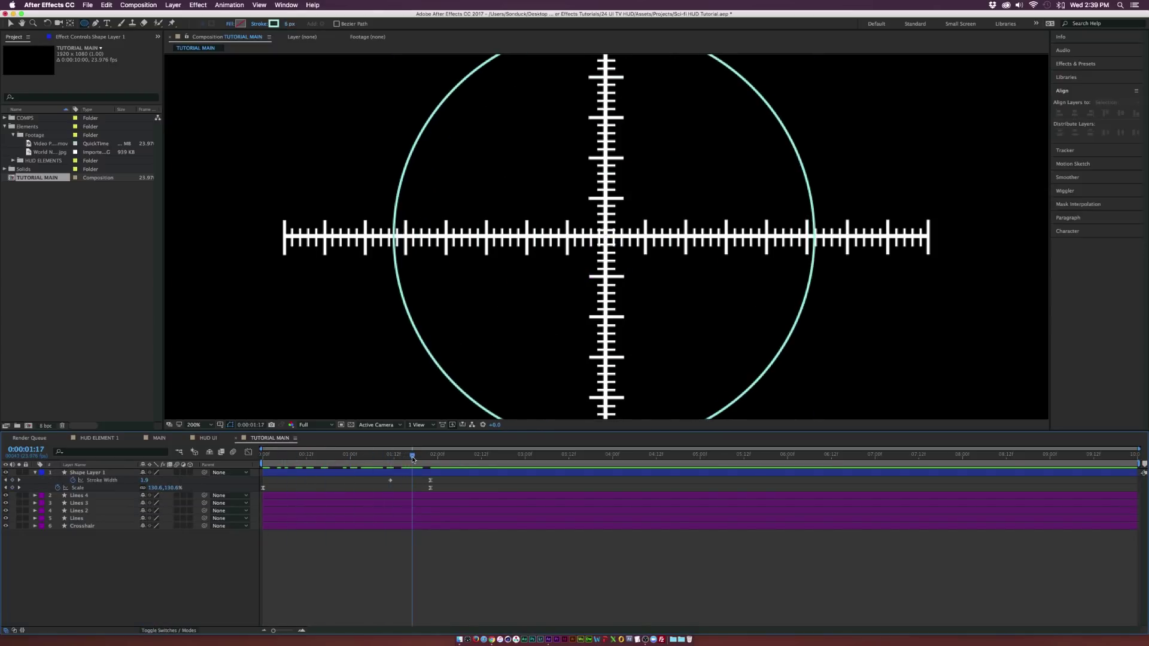
pyautogui.click(100, 473)
pyautogui.press('Return')
pyautogui.write('Pu')
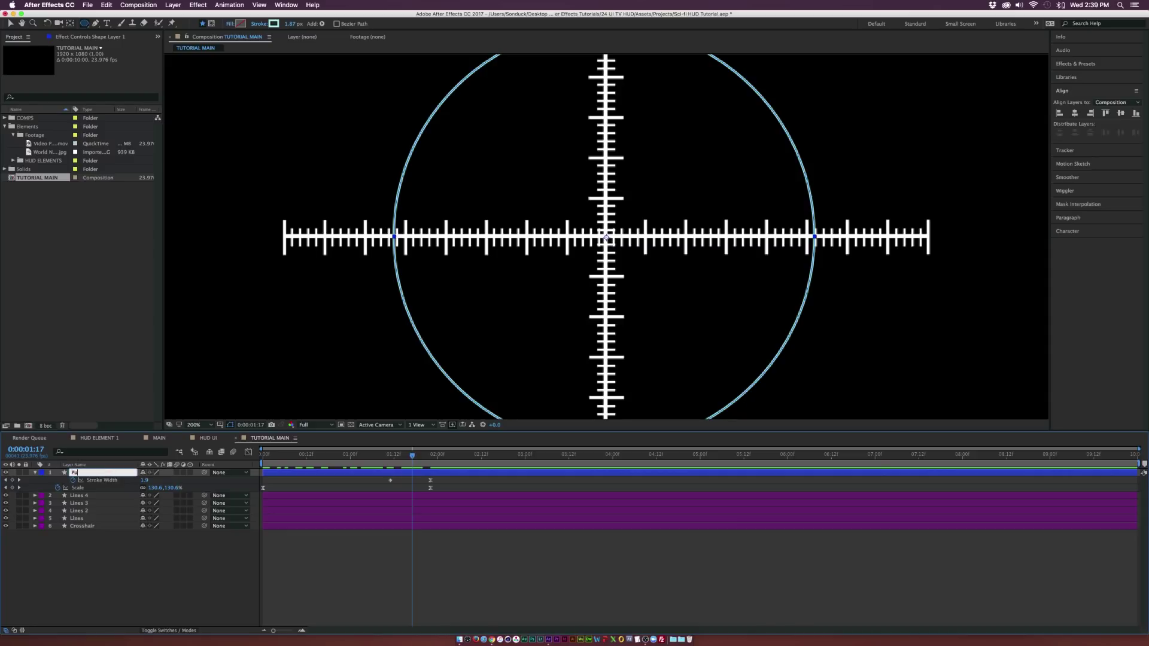
pyautogui.write('lse')
pyautogui.press('Return')
# Step: Duplicate Pulse into Pulse 2 and Pulse 3, offset them later in time, and fit the view
pyautogui.press('u')
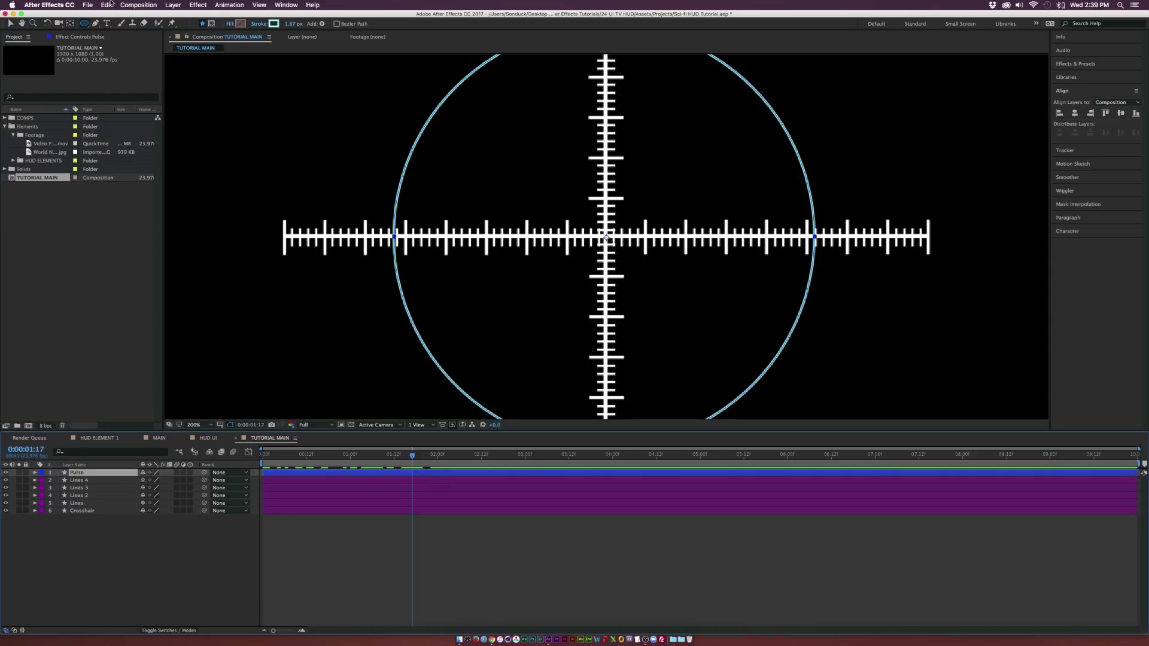
pyautogui.press('super+d')
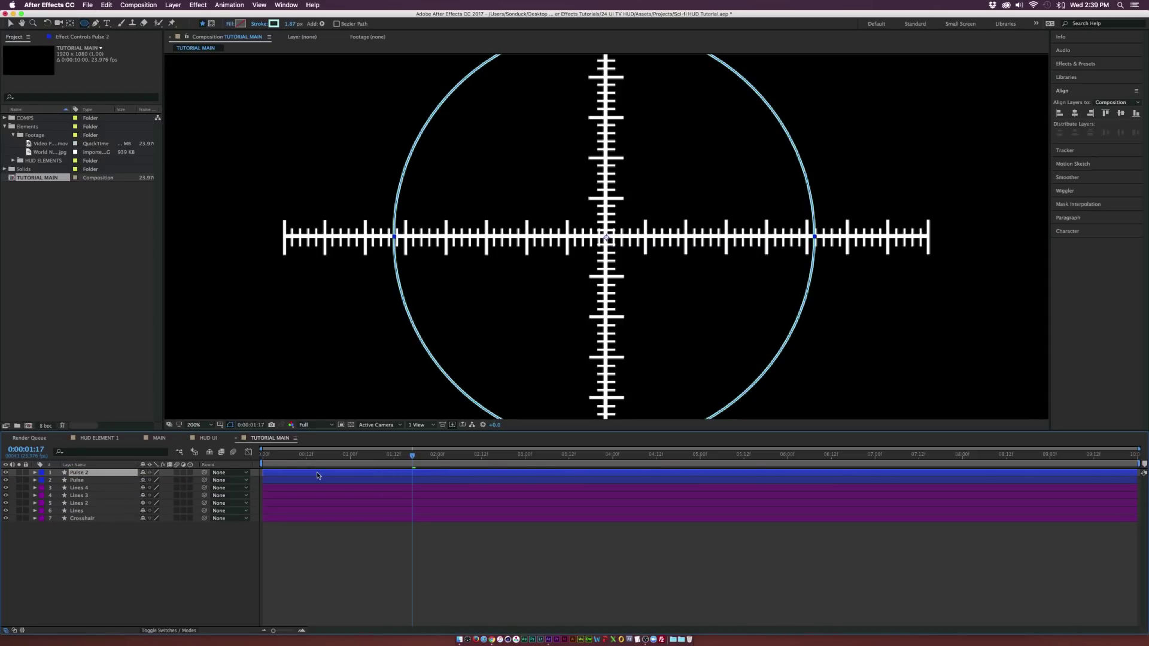
pyautogui.moveTo(341, 474); pyautogui.dragTo(554, 473)
pyautogui.press('super+d')
pyautogui.moveTo(436, 456); pyautogui.dragTo(679, 457)
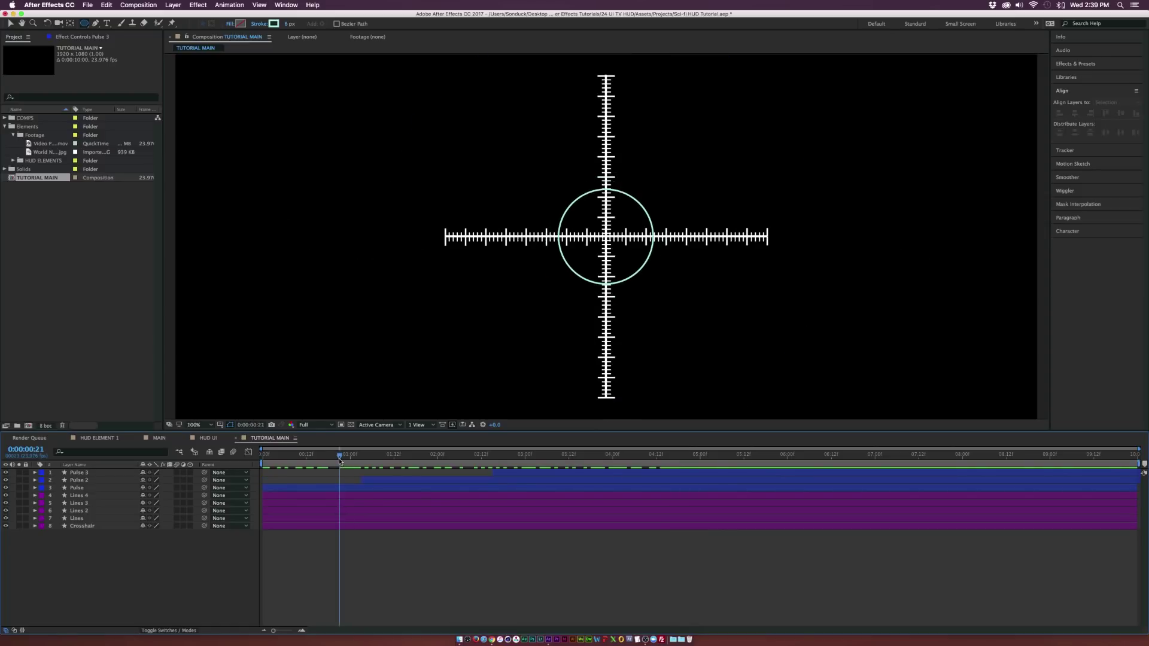
pyautogui.moveTo(339, 460); pyautogui.dragTo(371, 461)
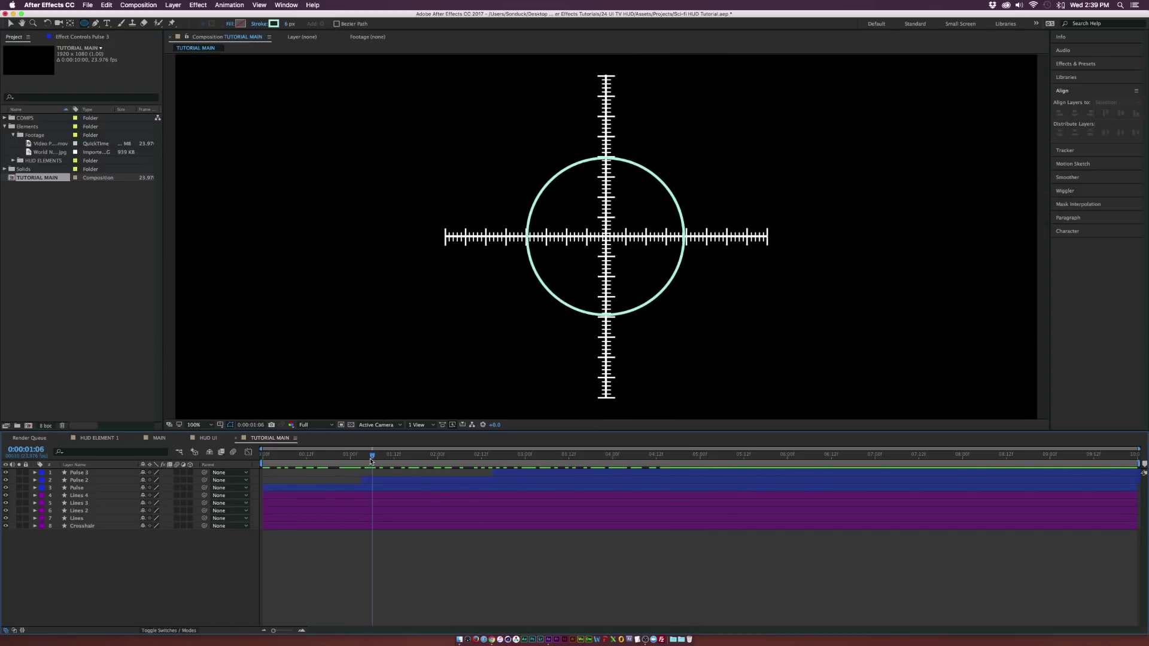
pyautogui.click(195, 426)
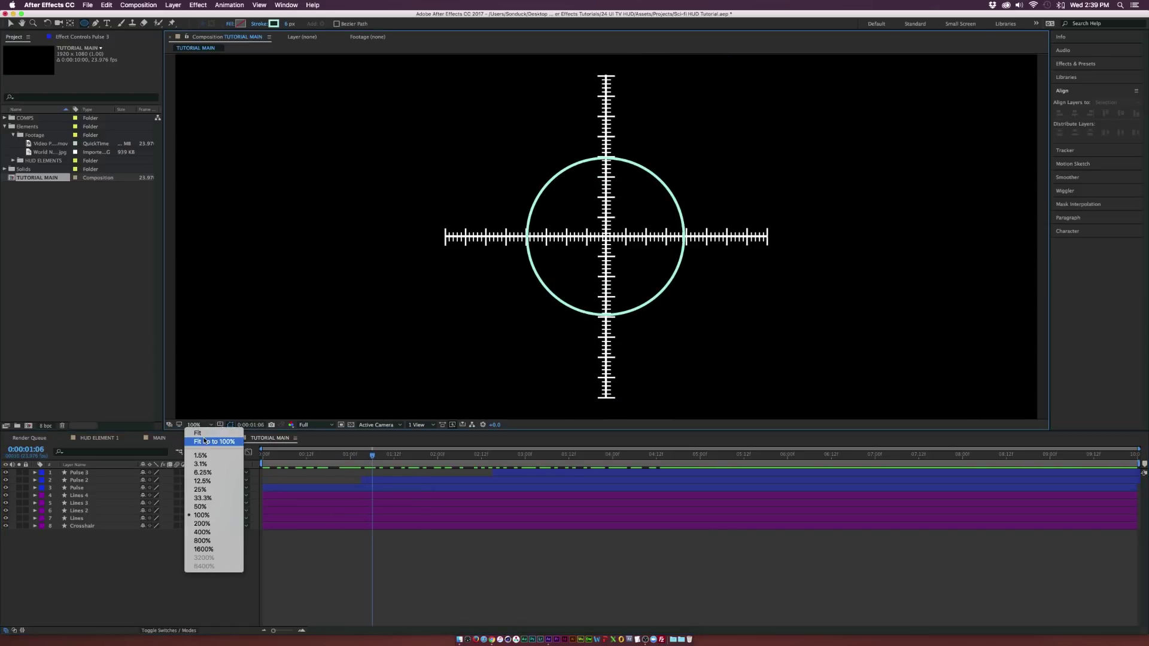
pyautogui.click(198, 433)
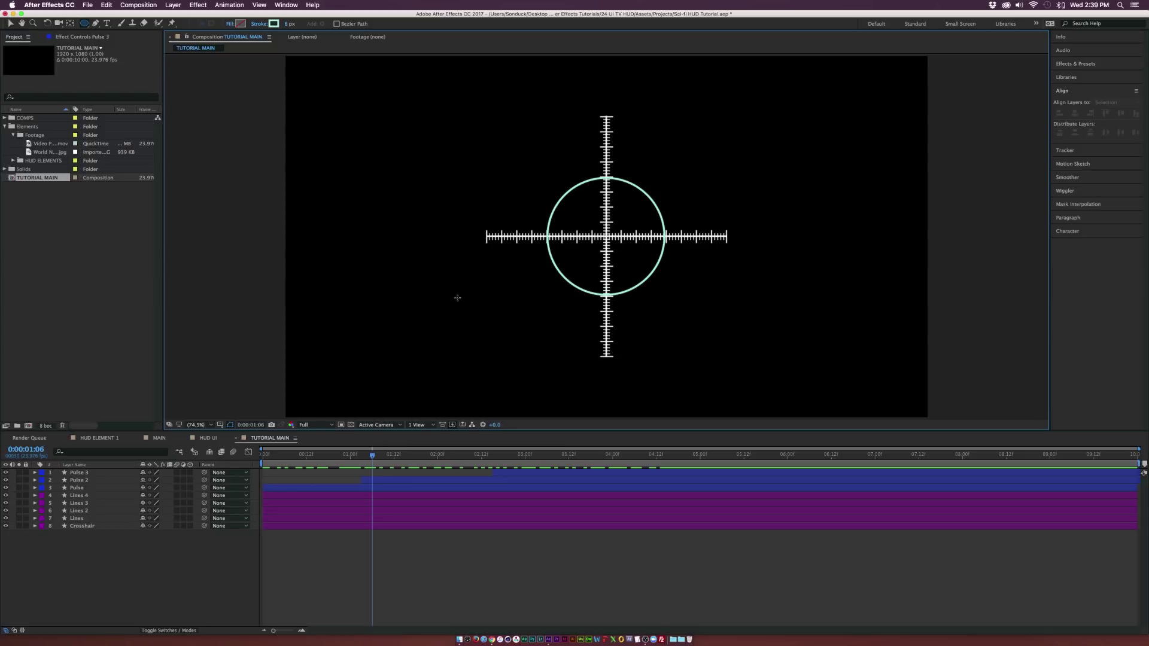
pyautogui.moveTo(84, 26); pyautogui.dragTo(105, 30)
# Step: Pen-draw a four-point cyan bracket left of the crosshair and nudge its bottom arm into place
pyautogui.click(96, 24)
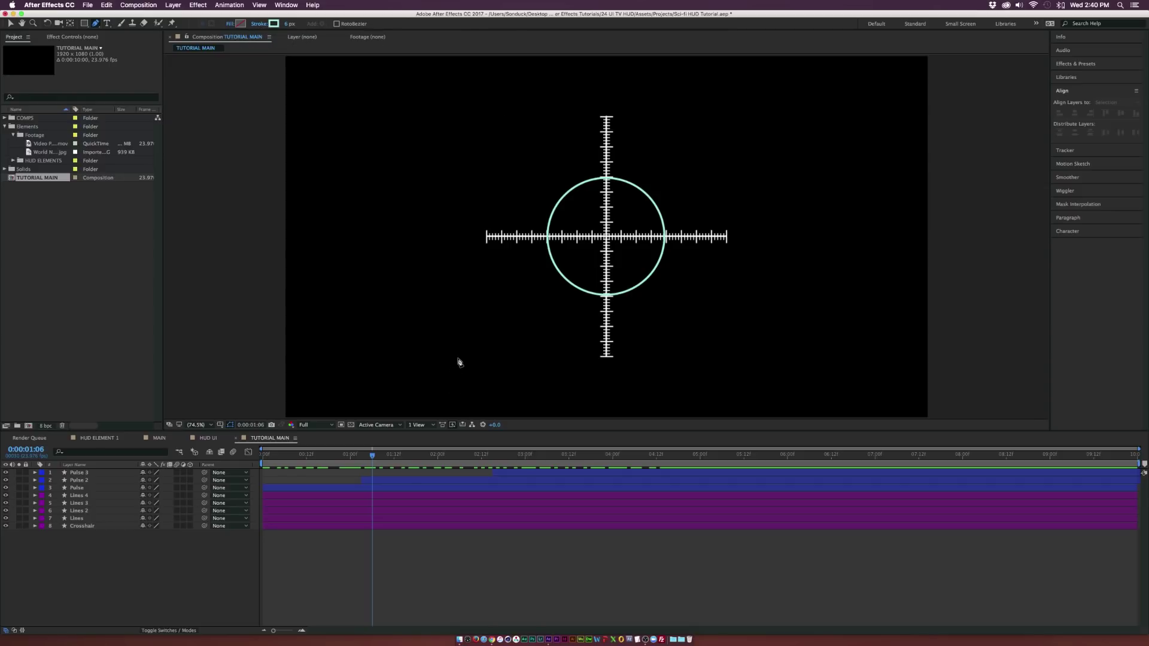
pyautogui.click(498, 115)
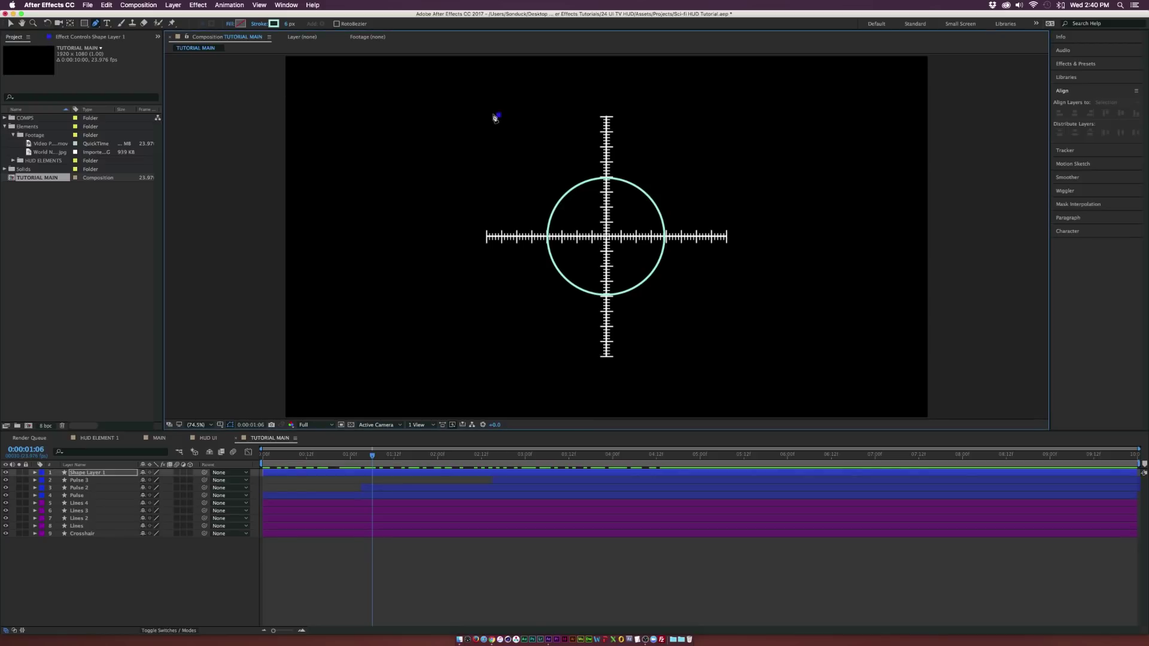
pyautogui.click(468, 116)
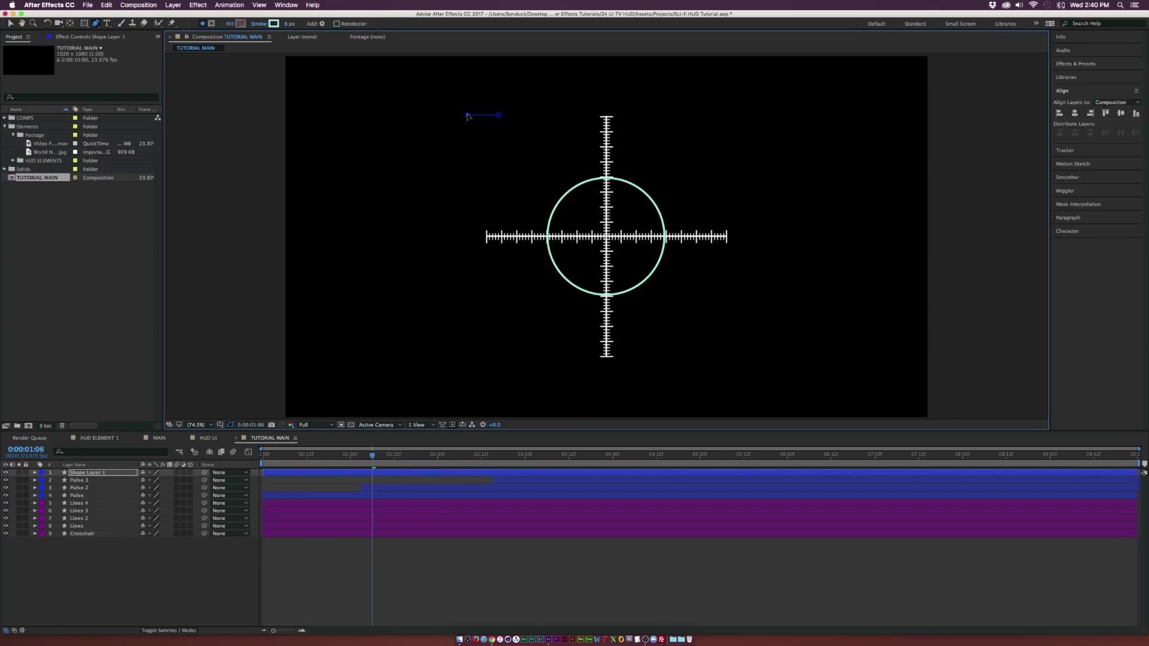
pyautogui.click(468, 374)
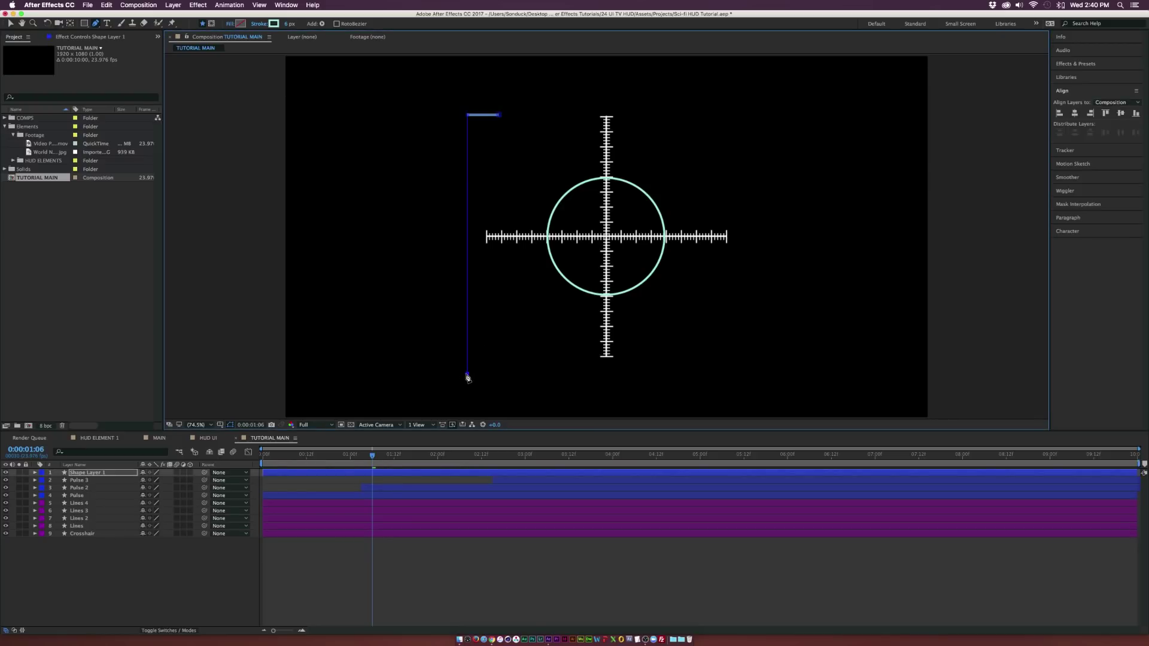
pyautogui.click(503, 374)
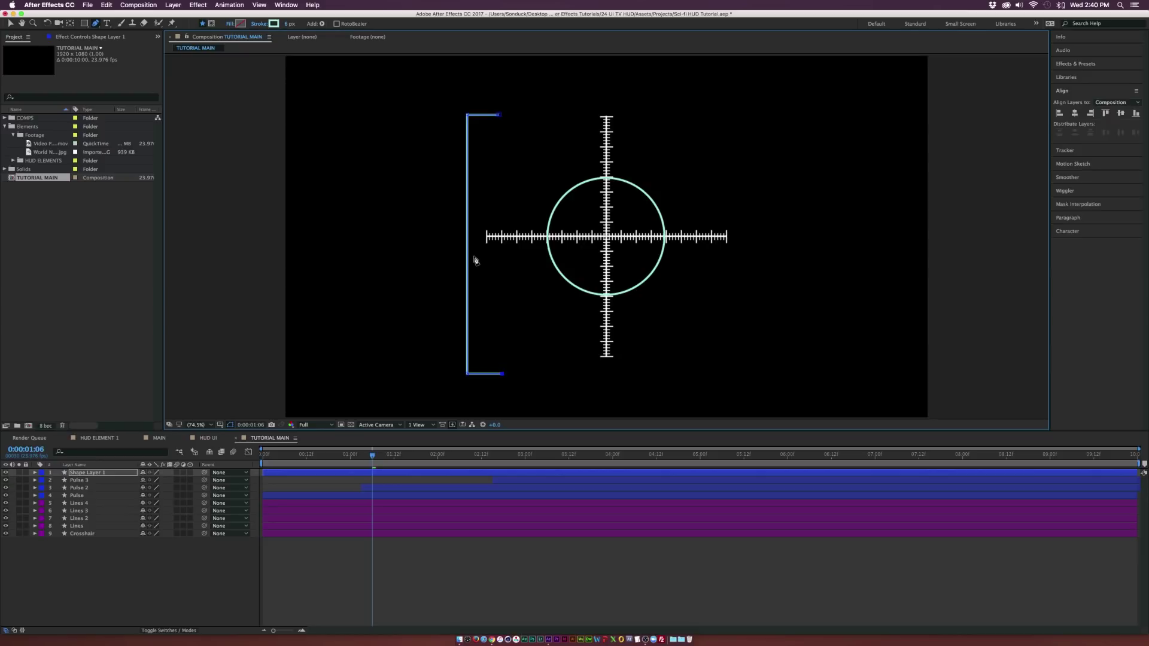
pyautogui.press('v')
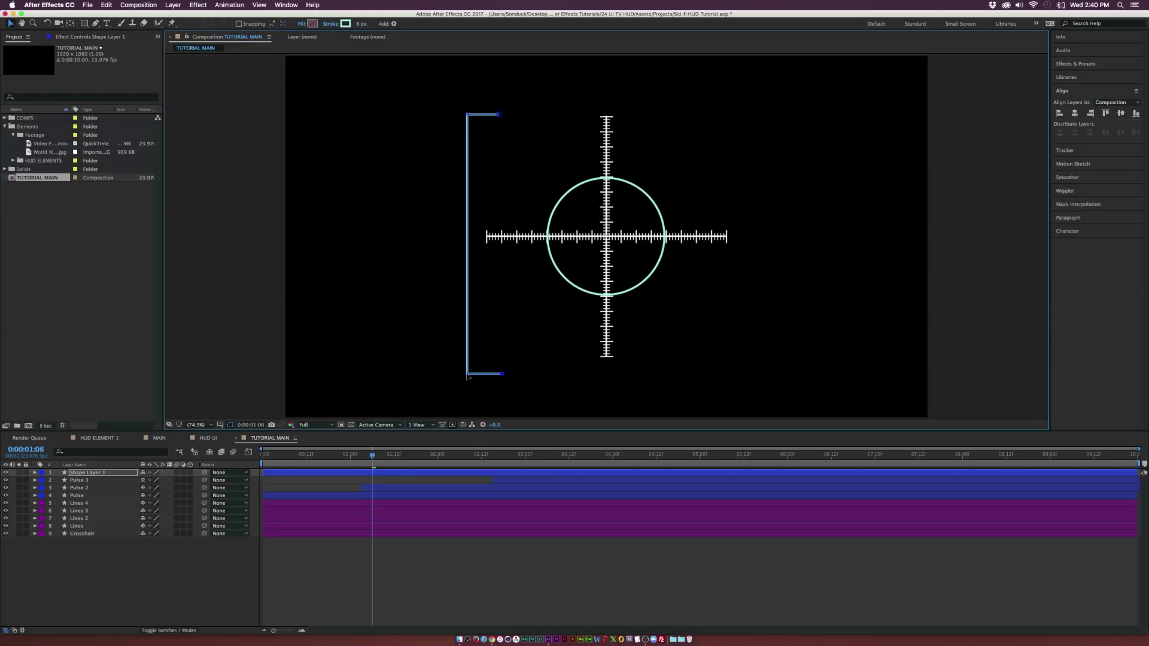
pyautogui.hotkey('shift', 'Up')
pyautogui.hotkey('shift', 'Up')
pyautogui.hotkey('shift', 'Up')
pyautogui.hotkey('shift', 'Up')
pyautogui.press('Down')
pyautogui.press('Down')
pyautogui.press('Down')
pyautogui.press('Down')
pyautogui.press('Down')
pyautogui.press('Down')
pyautogui.press('Down')
pyautogui.press('Down')
pyautogui.click(160, 587)
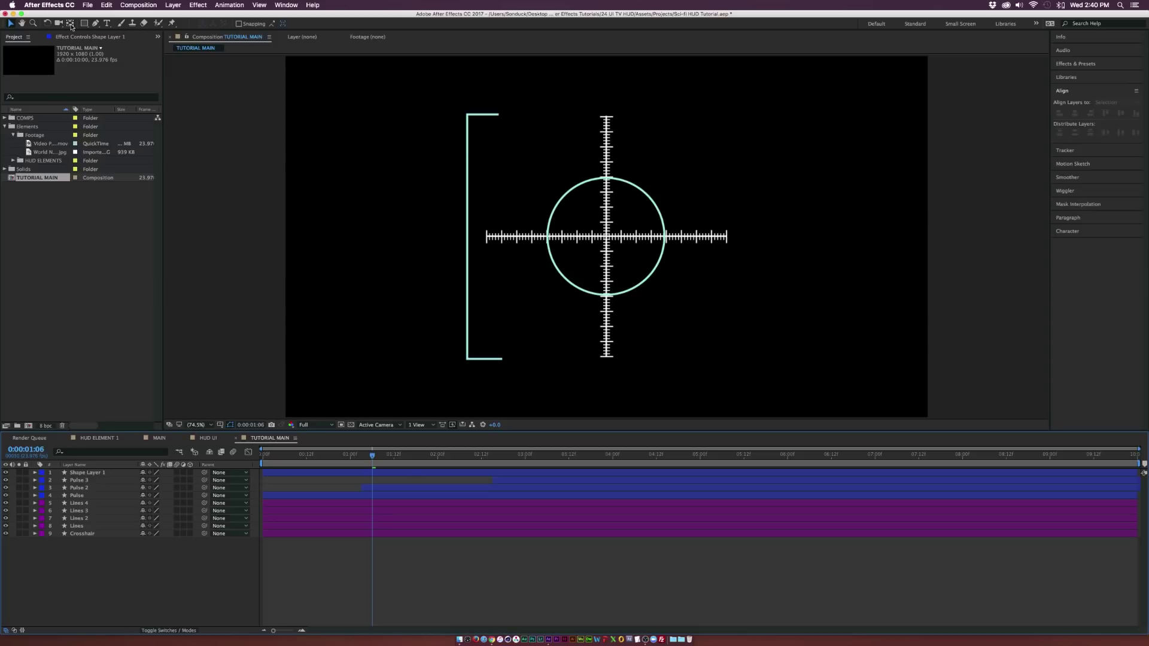
pyautogui.moveTo(85, 24); pyautogui.dragTo(105, 22)
pyautogui.press('.')
pyautogui.press('.')
pyautogui.press('.')
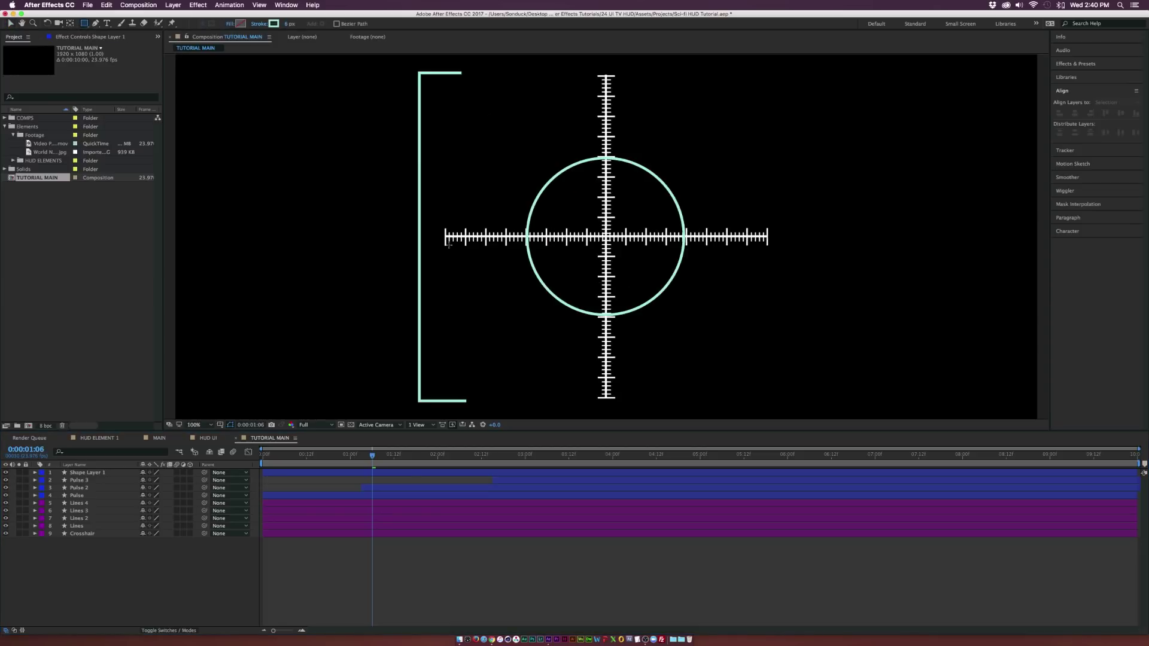
# Step: Draw a small rectangle over the left bracket line with a solid cyan fill
pyautogui.moveTo(313, 201); pyautogui.dragTo(455, 214)
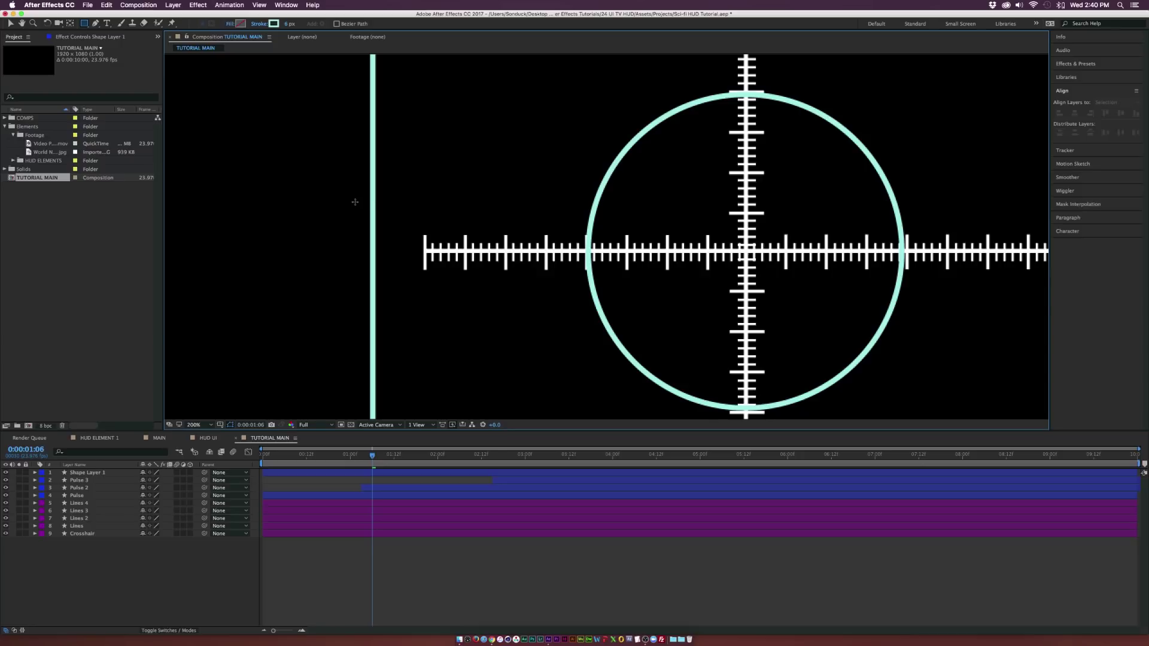
pyautogui.moveTo(357, 200)
pyautogui.mouseDown()
pyautogui.moveTo(417, 315)
pyautogui.moveTo(394, 324)
pyautogui.mouseUp()
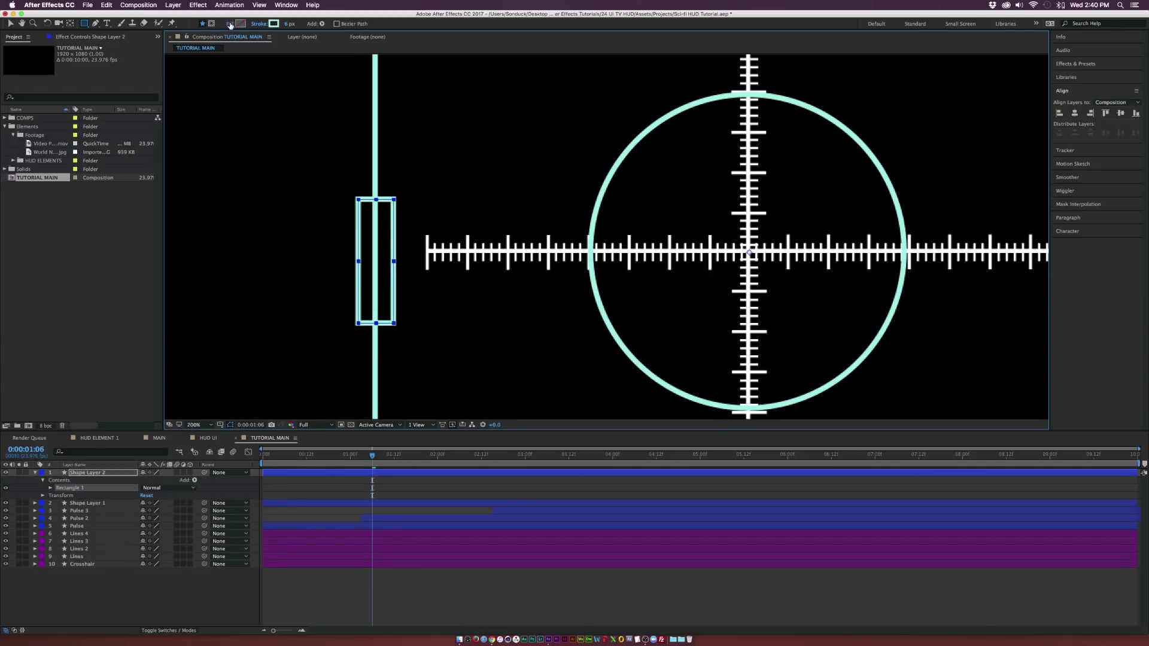
pyautogui.click(230, 24)
pyautogui.click(376, 168)
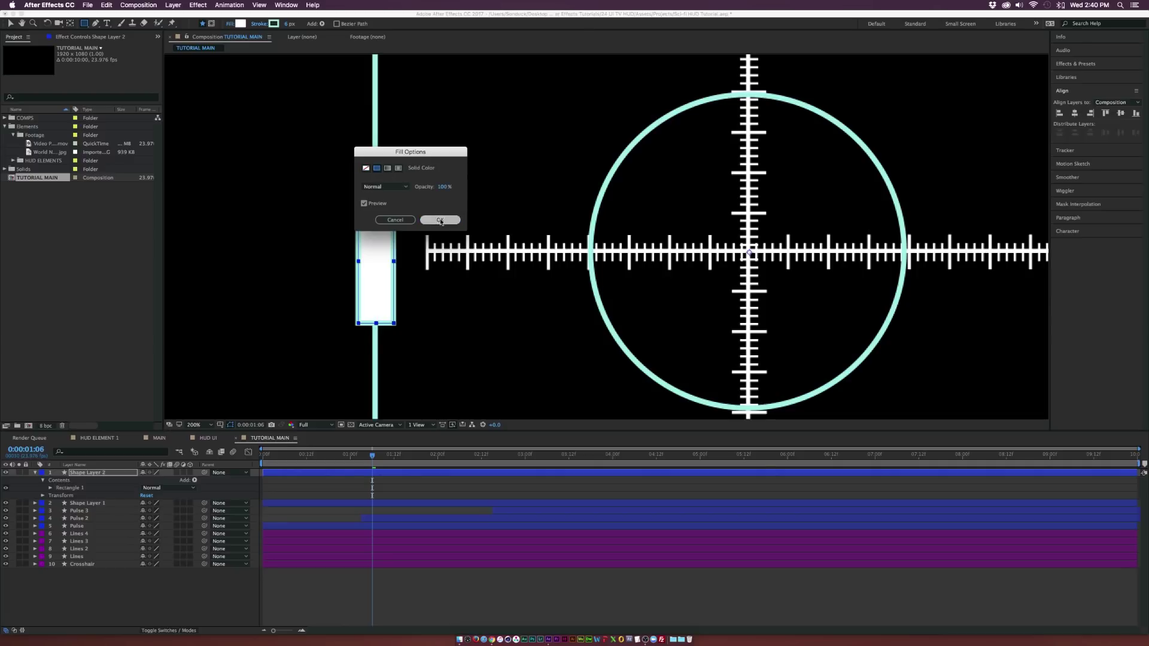
pyautogui.click(440, 220)
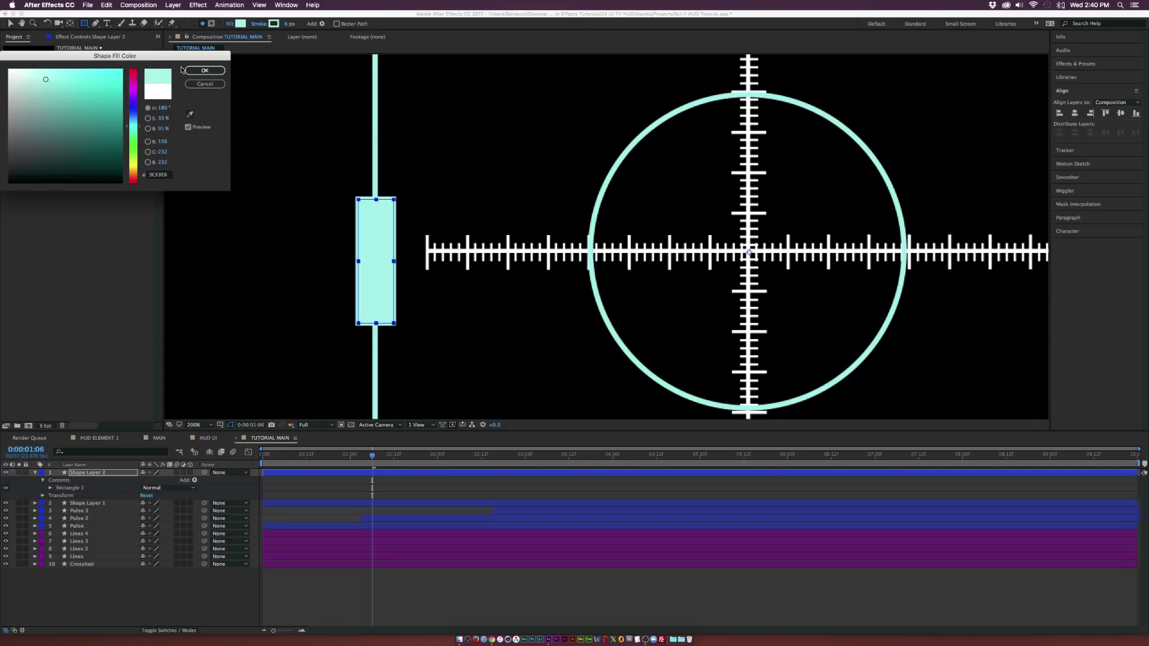
pyautogui.click(205, 70)
# Step: Set the rectangle's stroke to None and reveal its Rectangle Path properties
pyautogui.click(271, 25)
pyautogui.press('Escape')
pyautogui.click(258, 24)
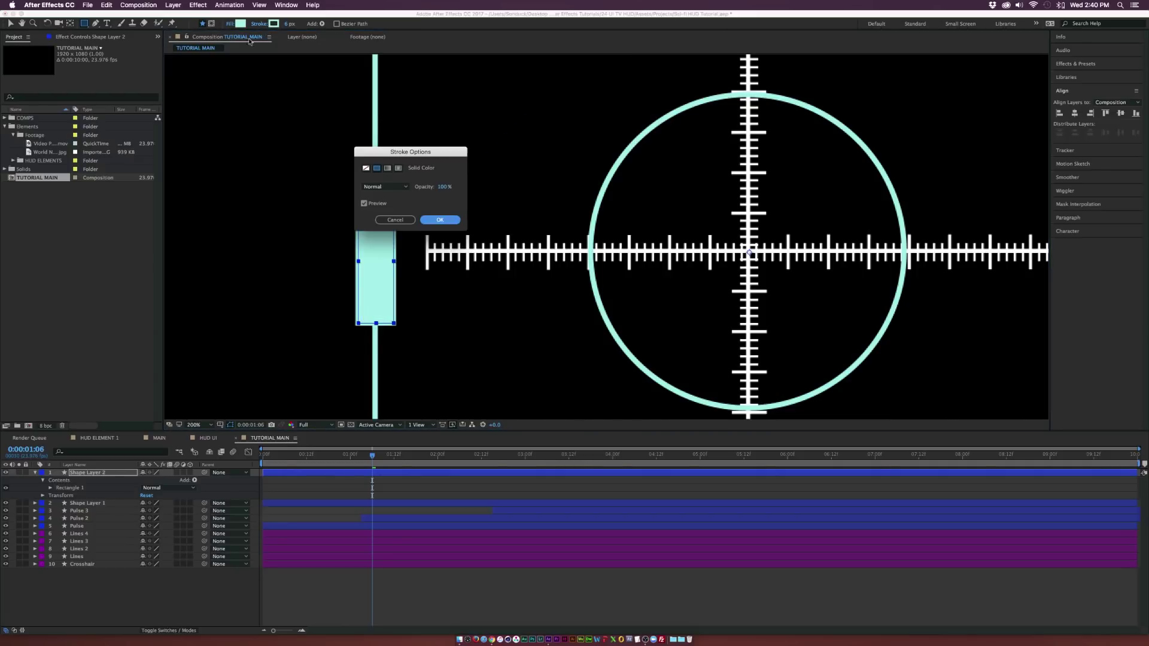
pyautogui.click(364, 168)
pyautogui.click(436, 219)
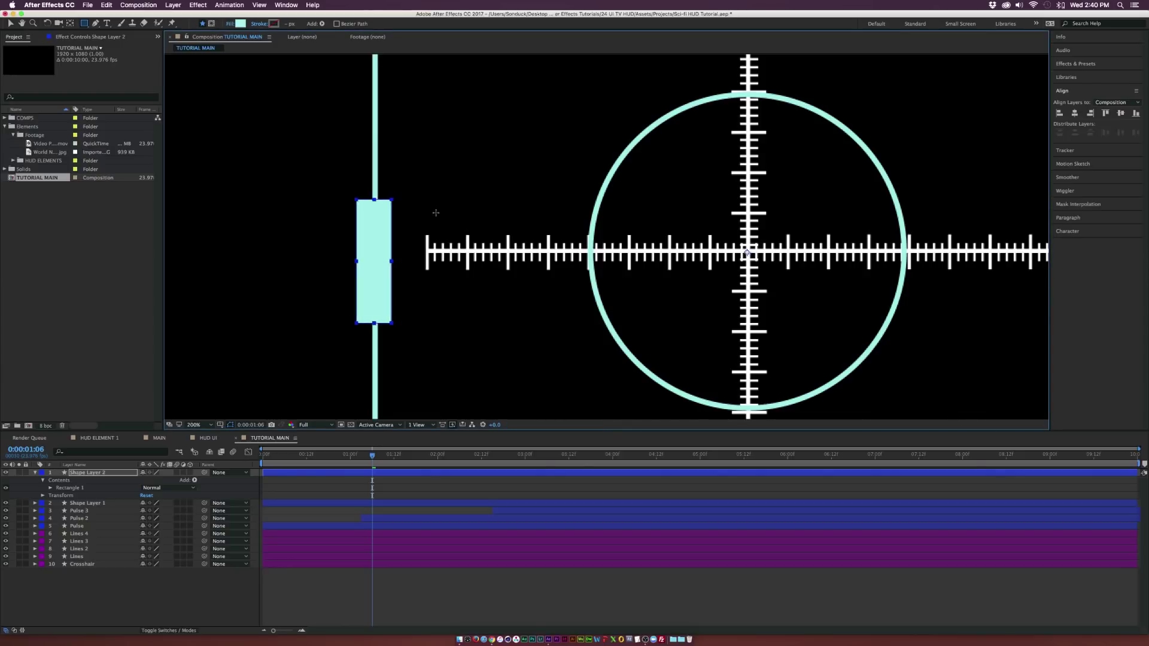
pyautogui.press(',')
pyautogui.press('v')
pyautogui.click(50, 488)
pyautogui.click(58, 495)
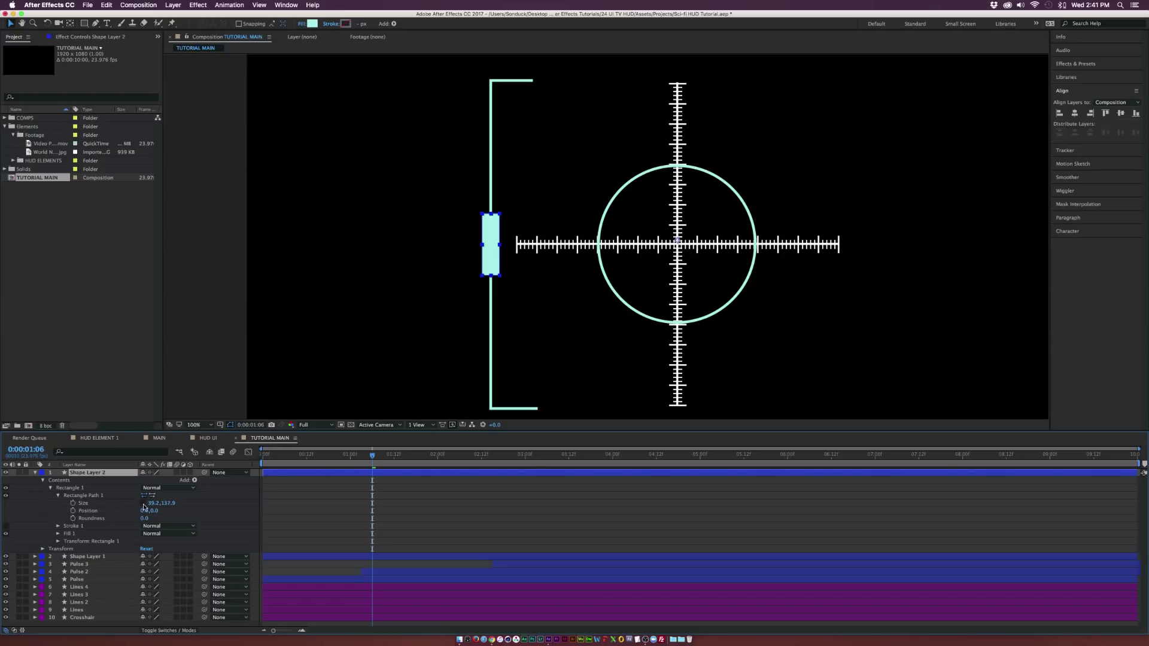
# Step: Narrow the cyan bar to about 29.2 wide and give the four shape layers a Lime label
pyautogui.moveTo(153, 503)
pyautogui.mouseDown()
pyautogui.moveTo(140, 503)
pyautogui.moveTo(162, 505)
pyautogui.mouseUp()
pyautogui.click(170, 366)
pyautogui.click(40, 477)
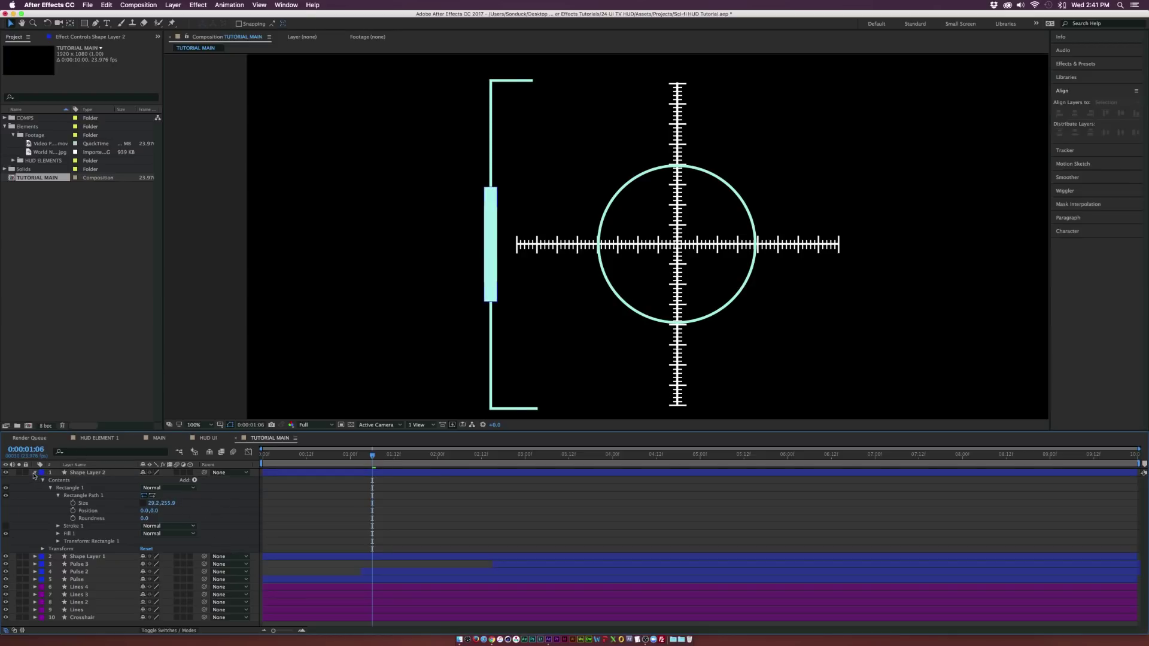
pyautogui.click(34, 472)
pyautogui.click(106, 607)
pyautogui.click(83, 472)
pyautogui.keyDown('shift'); pyautogui.click(53, 487); pyautogui.keyUp('shift')
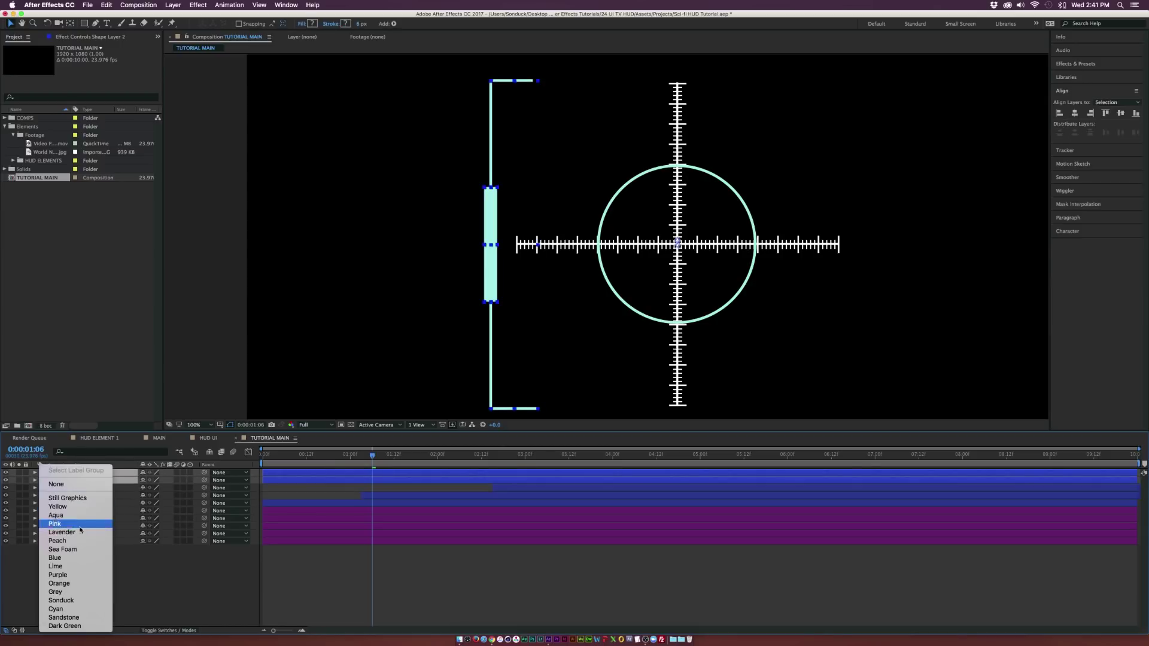
pyautogui.click(42, 483)
pyautogui.click(60, 566)
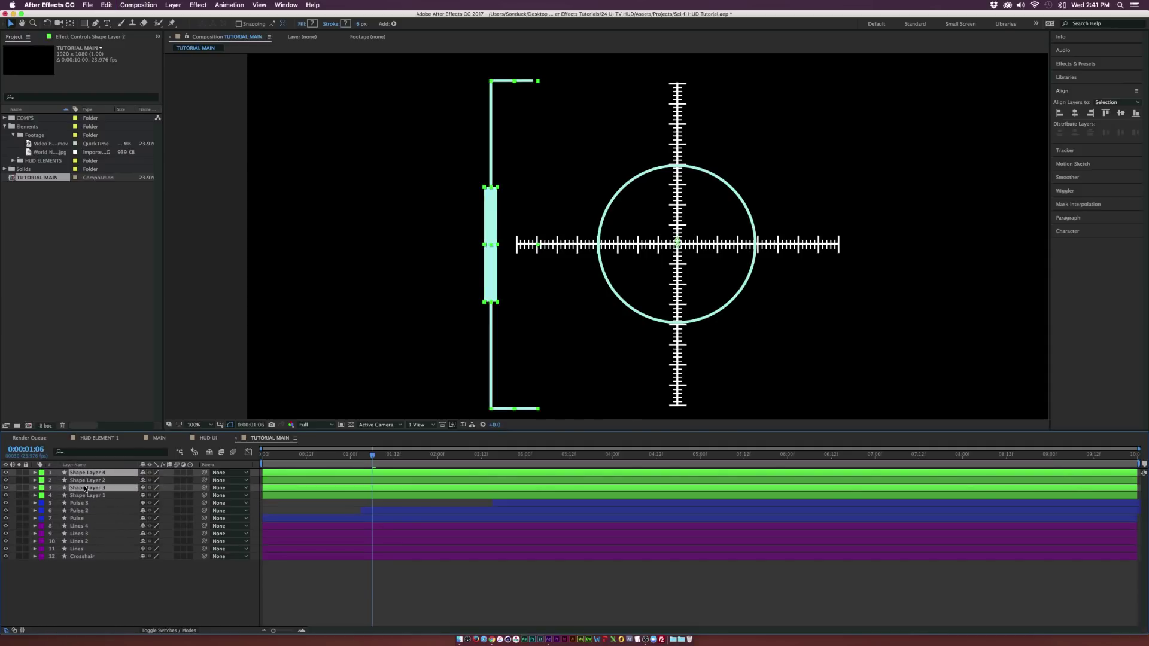
# Step: Move Shape Layer 3 above Shape Layer 2 and flip the copied bracket and bar horizontally to the right side
pyautogui.moveTo(85, 488); pyautogui.dragTo(87, 480)
pyautogui.click(107, 5)
pyautogui.click(87, 324)
pyautogui.click(169, 5)
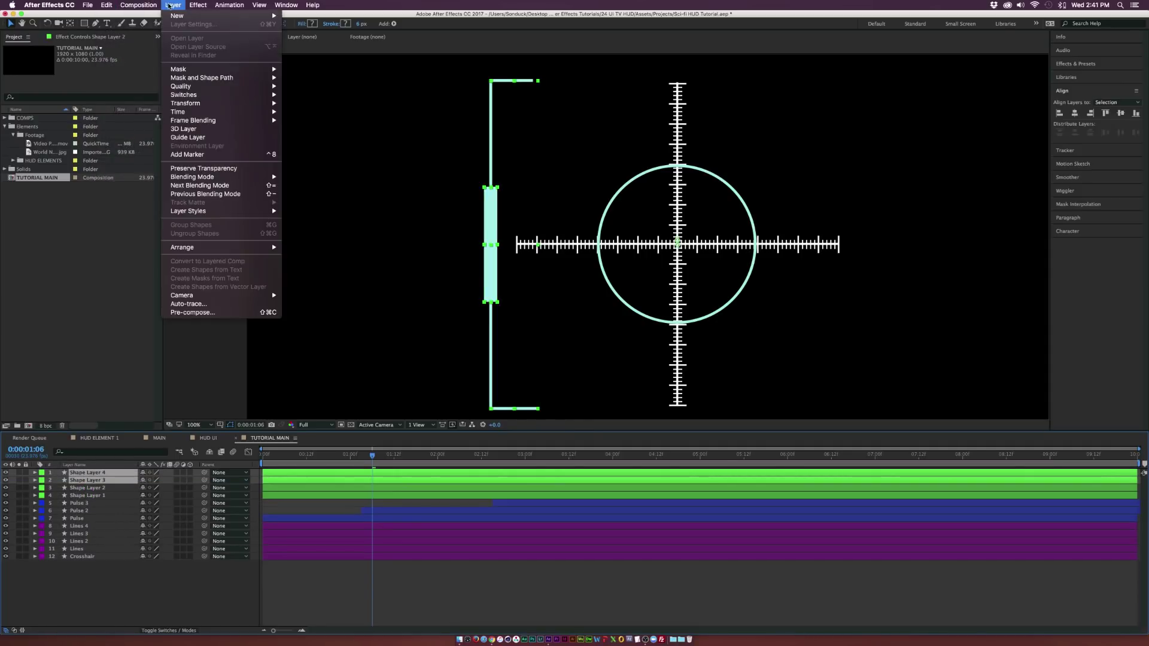
pyautogui.moveTo(239, 103)
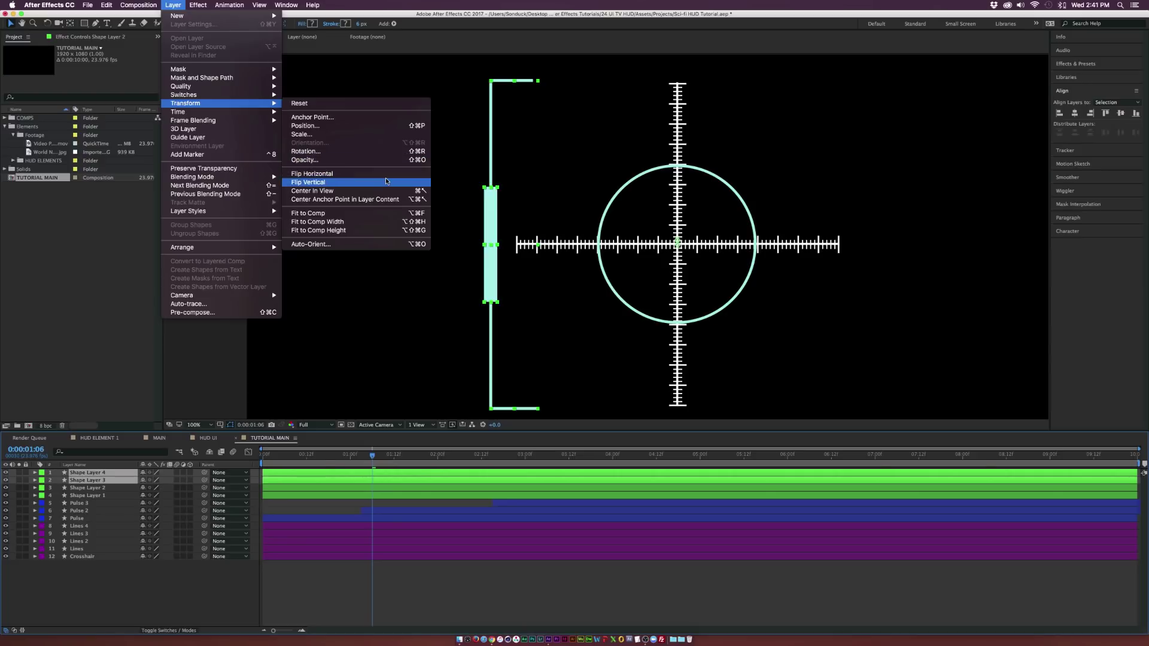
pyautogui.click(386, 174)
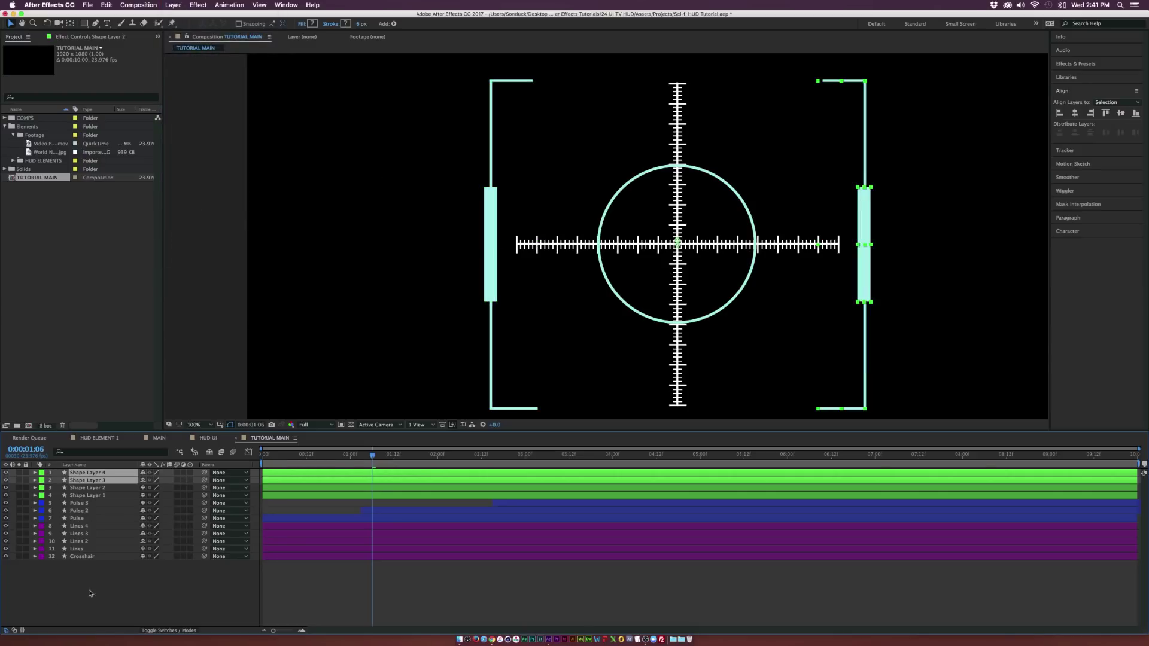
pyautogui.click(109, 580)
pyautogui.press(',')
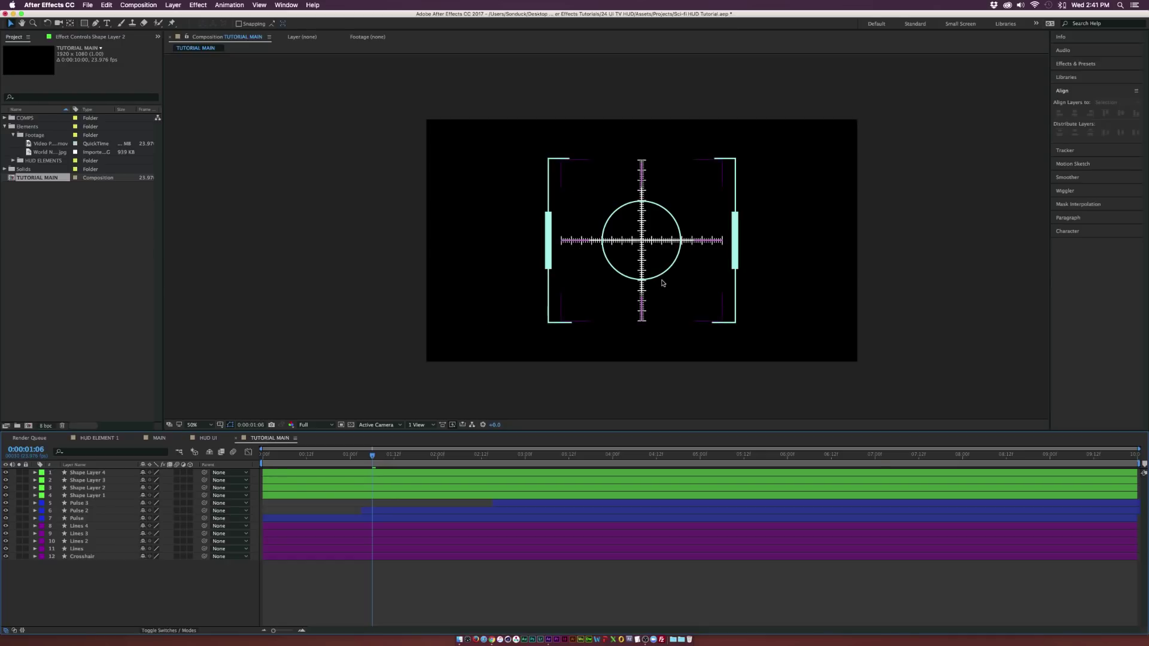
pyautogui.press('.')
pyautogui.press('.')
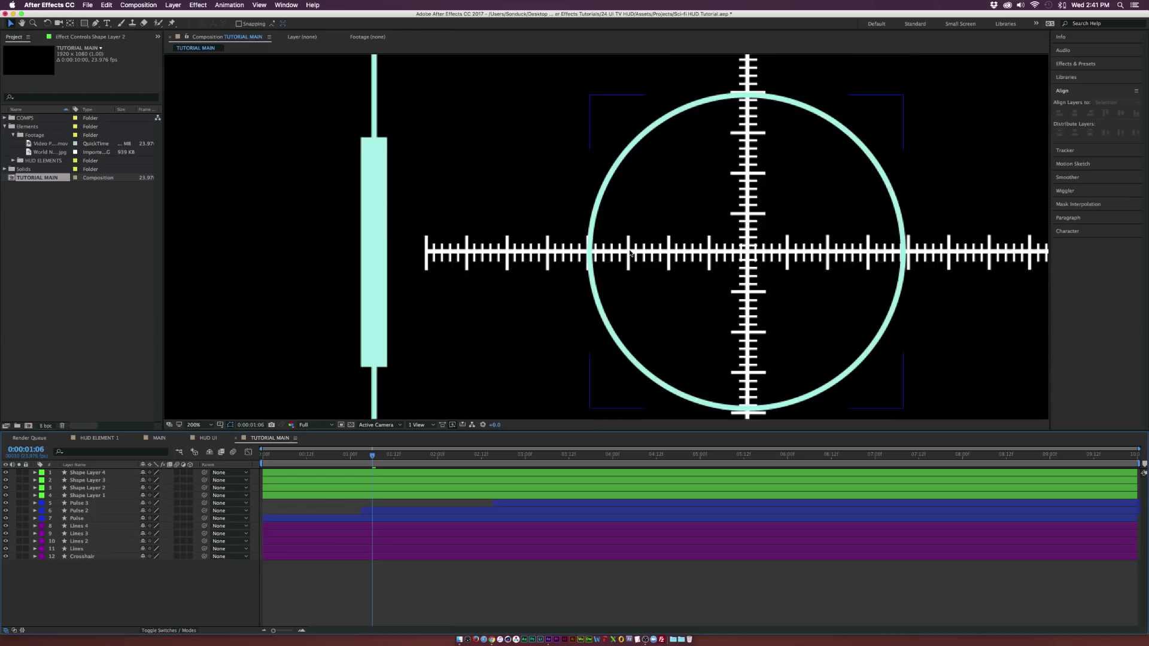
# Step: Compare against the HUD ELEMENT 1 comp, then return to zoomed-in TUTORIAL MAIN with the Ellipse tool
pyautogui.press(',')
pyautogui.press(',')
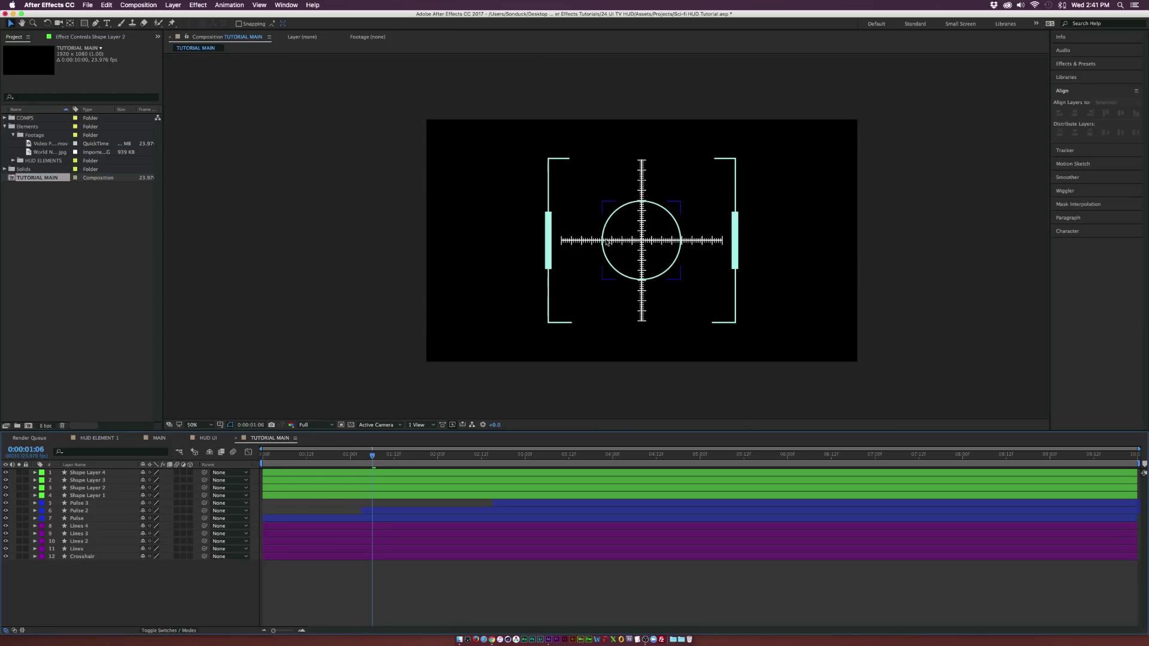
pyautogui.click(98, 439)
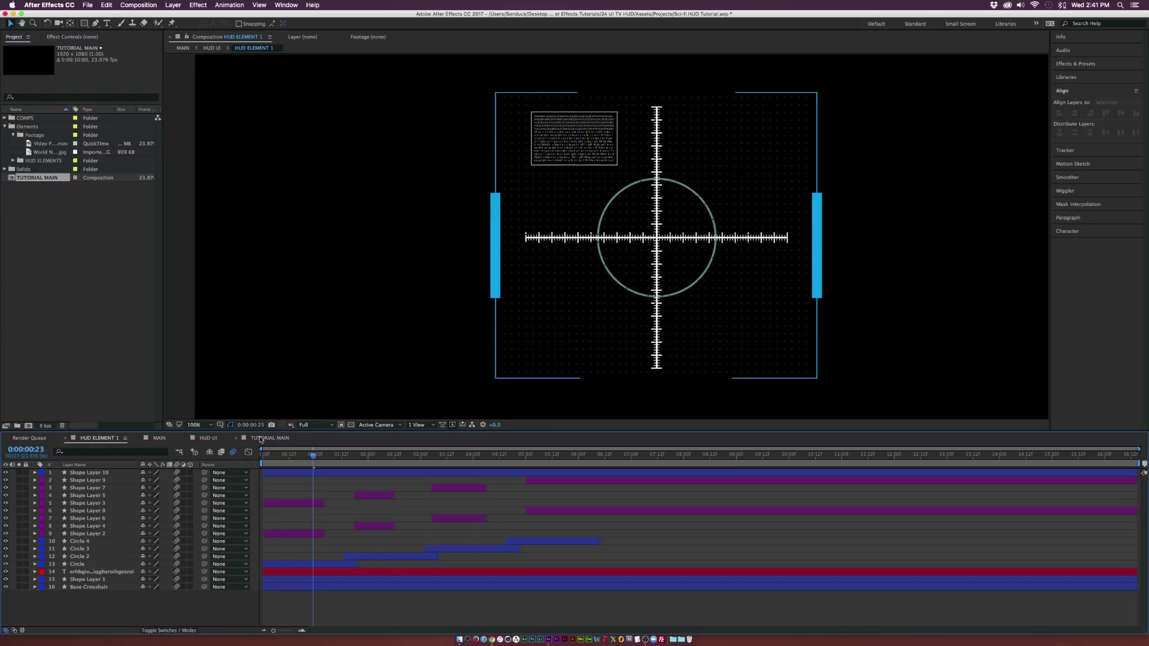
pyautogui.click(261, 438)
pyautogui.press('.')
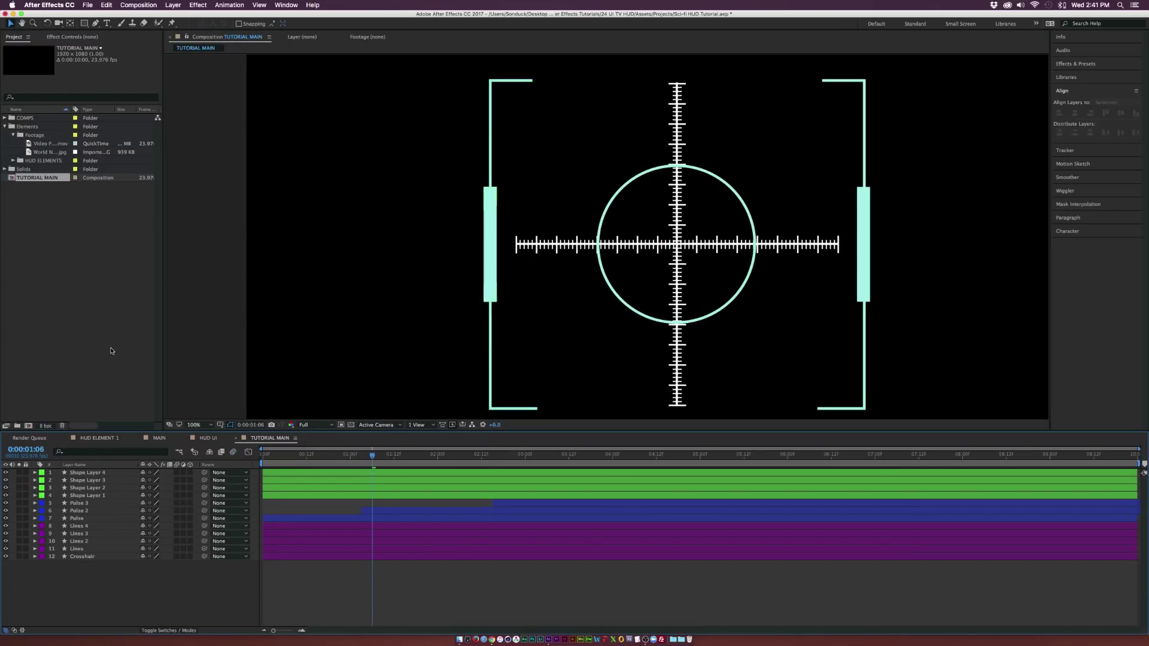
pyautogui.moveTo(84, 24); pyautogui.dragTo(120, 48)
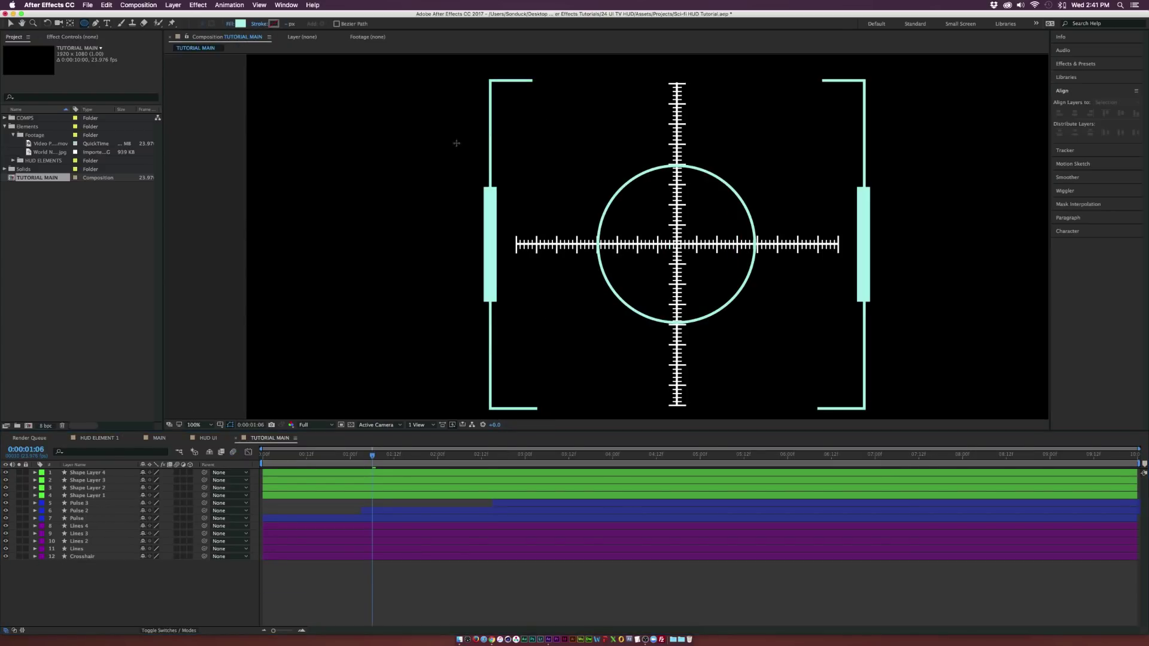
# Step: Zoom into the top-left bracket corner and draw a small circle inside it
pyautogui.moveTo(537, 120); pyautogui.dragTo(559, 233)
pyautogui.scroll(2, 517, 226)
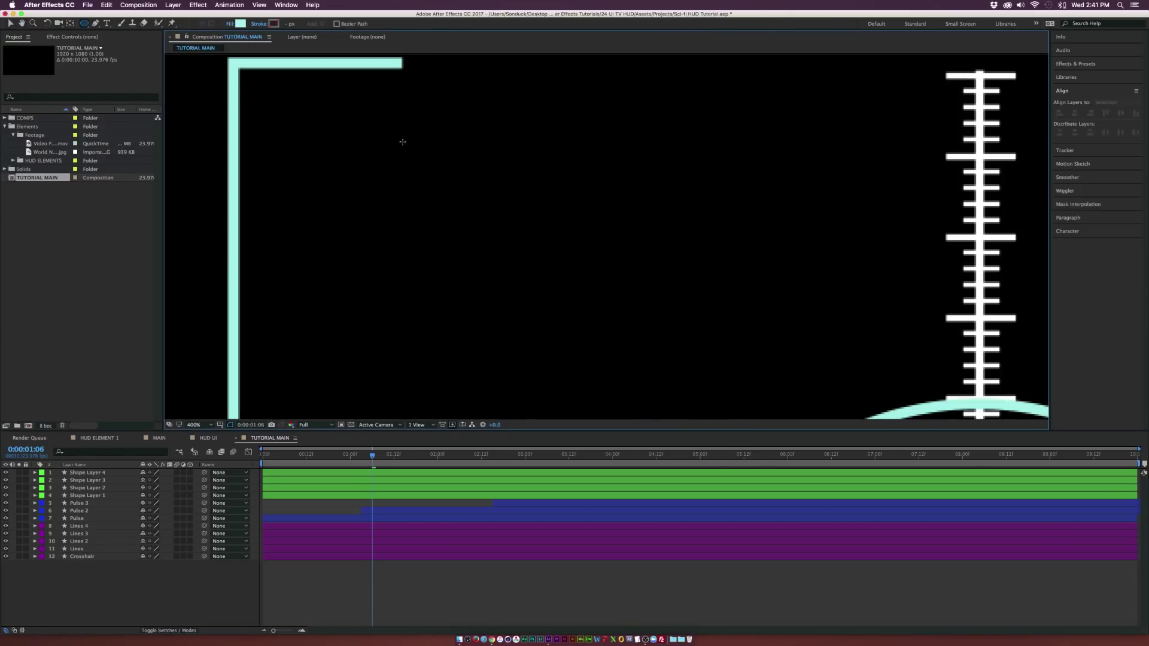
pyautogui.moveTo(248, 76)
pyautogui.mouseDown()
pyautogui.moveTo(266, 95)
pyautogui.moveTo(258, 86)
pyautogui.mouseUp()
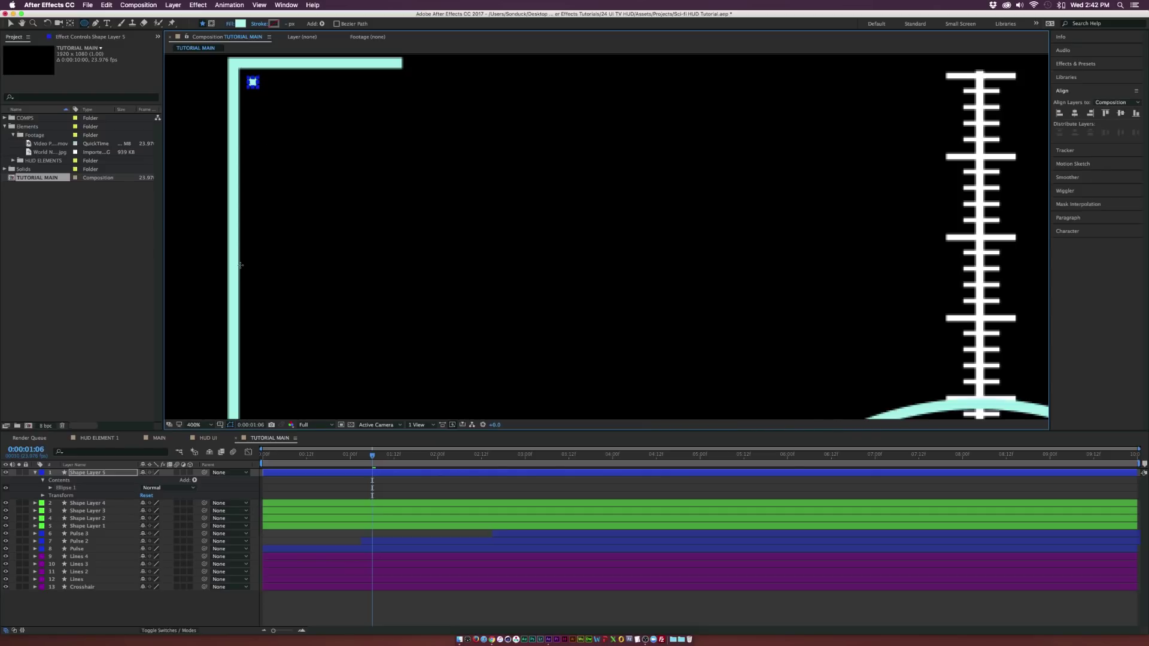
# Step: Give the circle a dark navy fill, starting from hex 002438
pyautogui.click(244, 23)
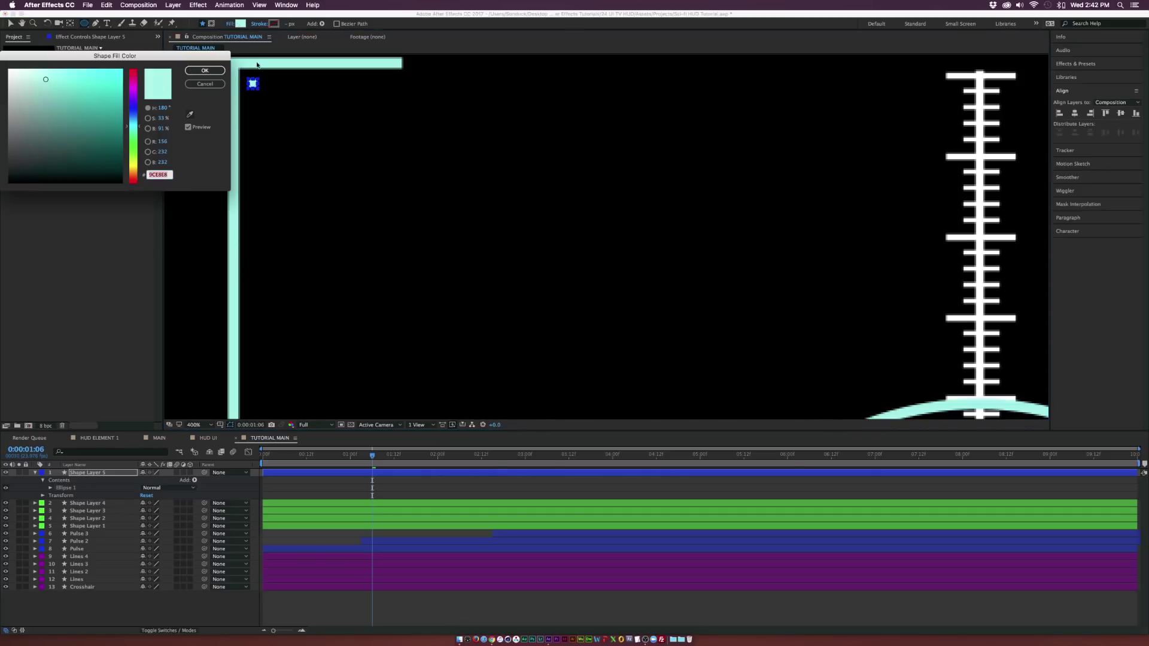
pyautogui.write('002438')
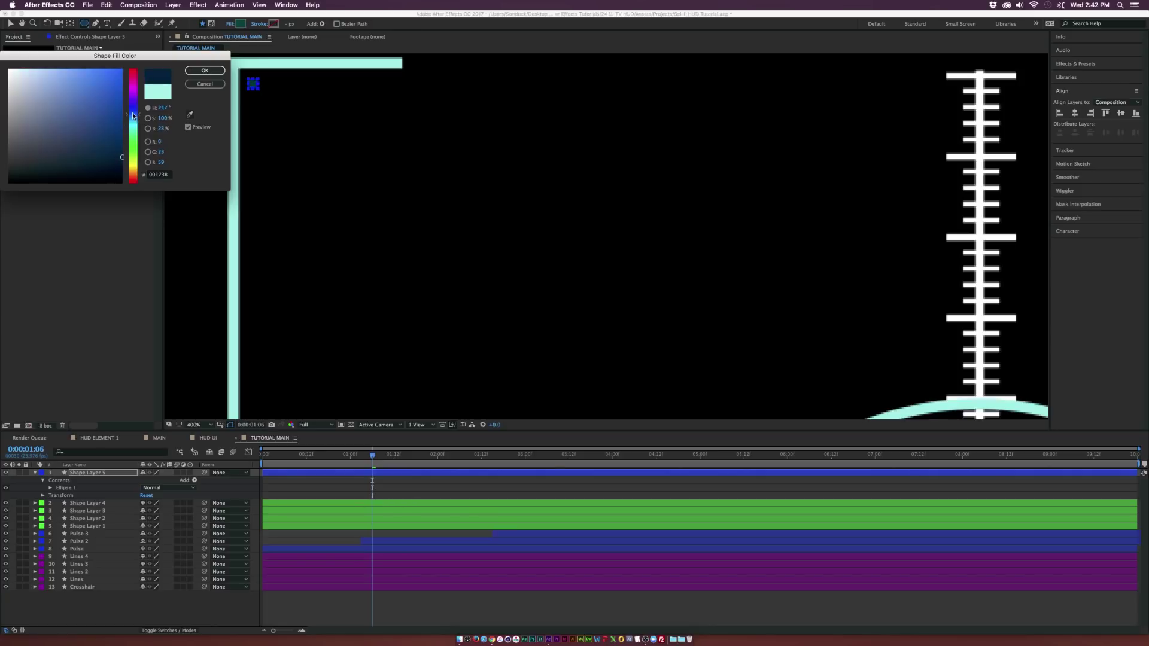
pyautogui.click(120, 159)
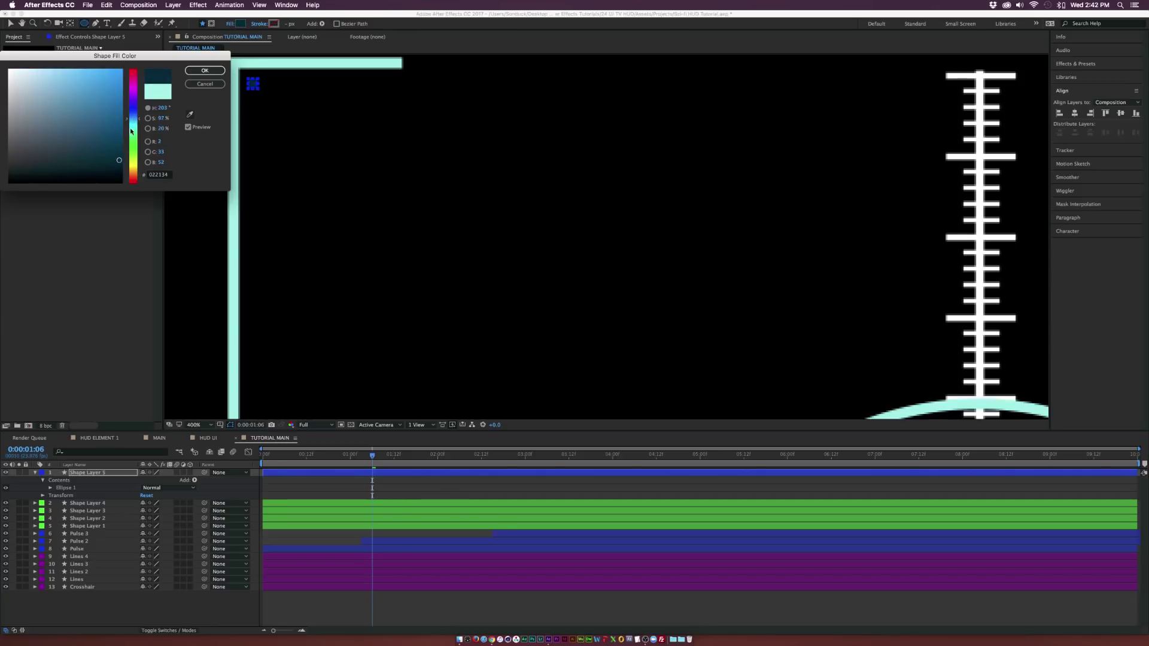
pyautogui.moveTo(131, 119); pyautogui.dragTo(131, 115)
pyautogui.click(122, 149)
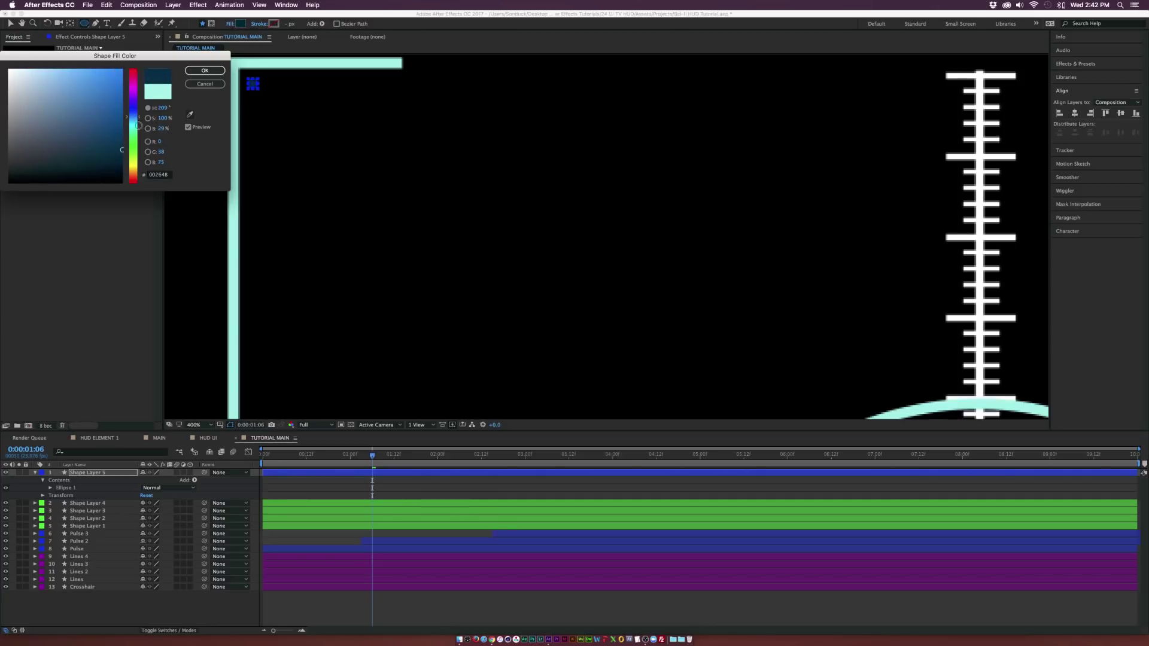
pyautogui.click(204, 71)
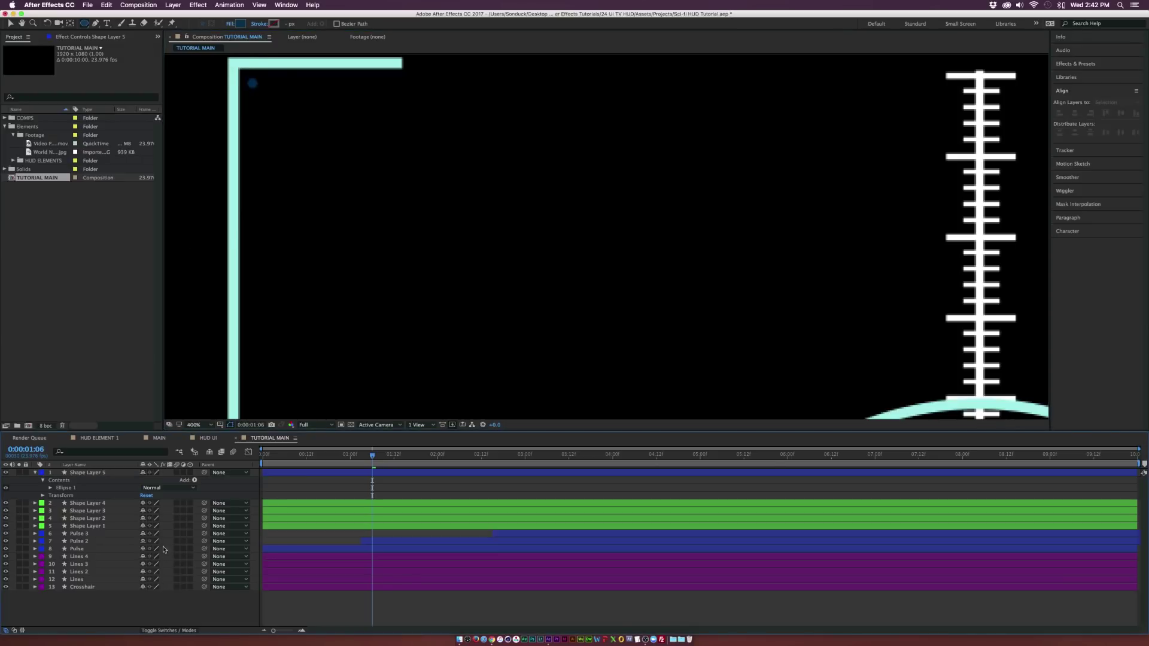
# Step: Add a Repeater to the dot, tightening the spacing to 14 px and raising Copies to 59
pyautogui.click(194, 480)
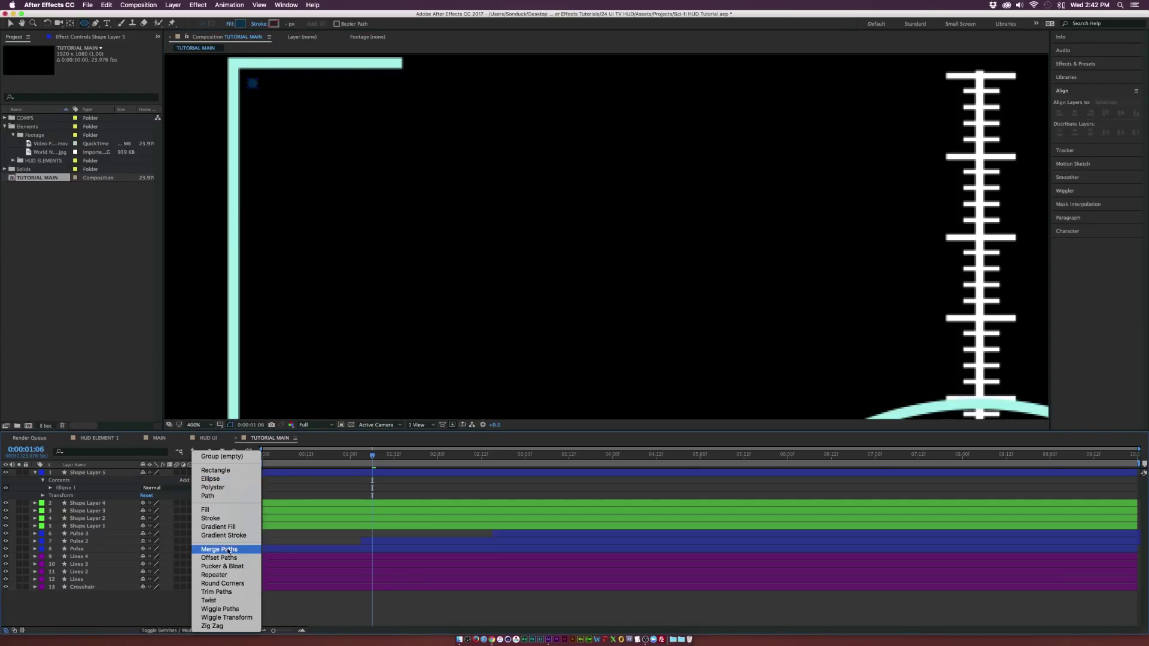
pyautogui.click(207, 573)
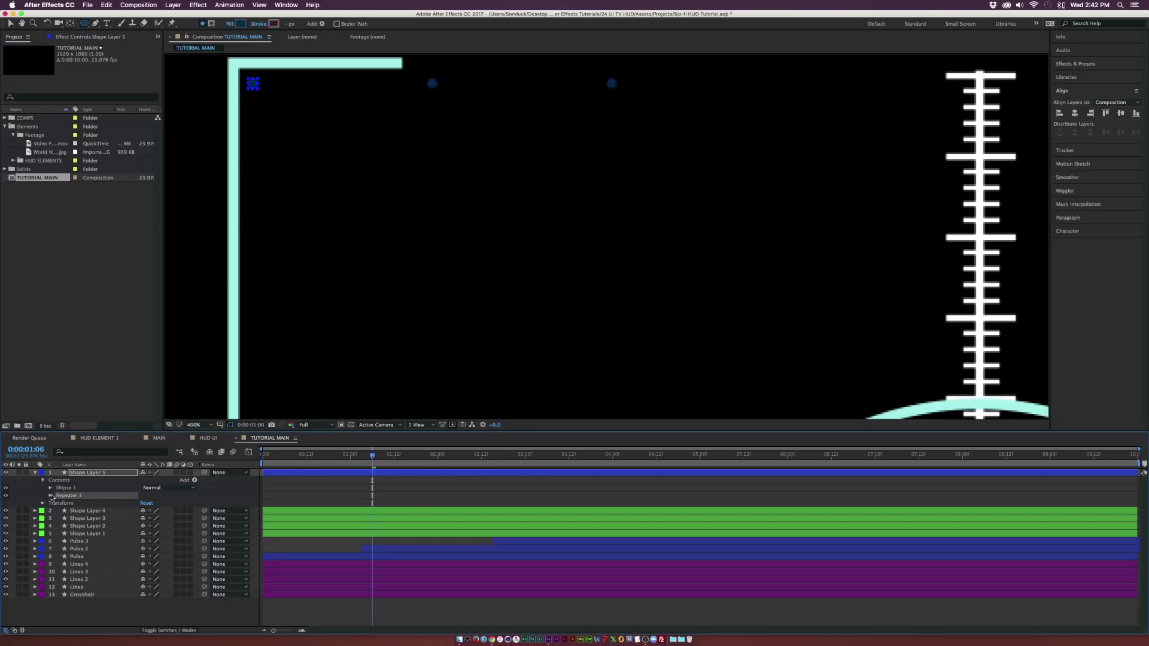
pyautogui.click(50, 496)
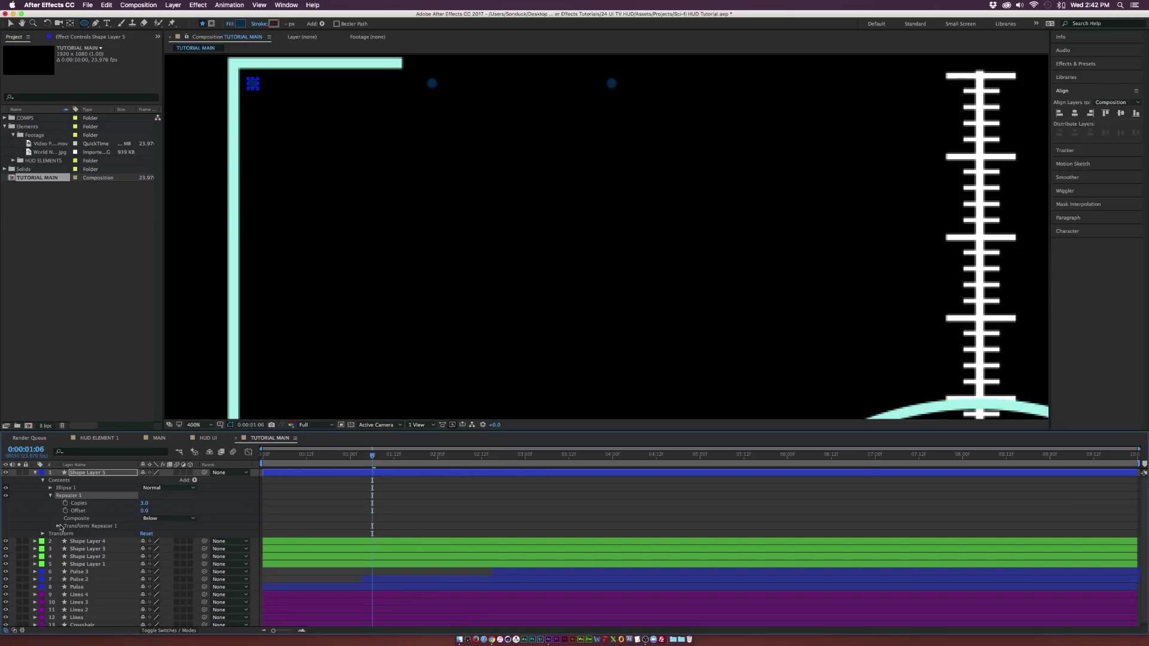
pyautogui.click(58, 526)
pyautogui.scroll(-1, 458, 336)
pyautogui.scroll(1, 458, 336)
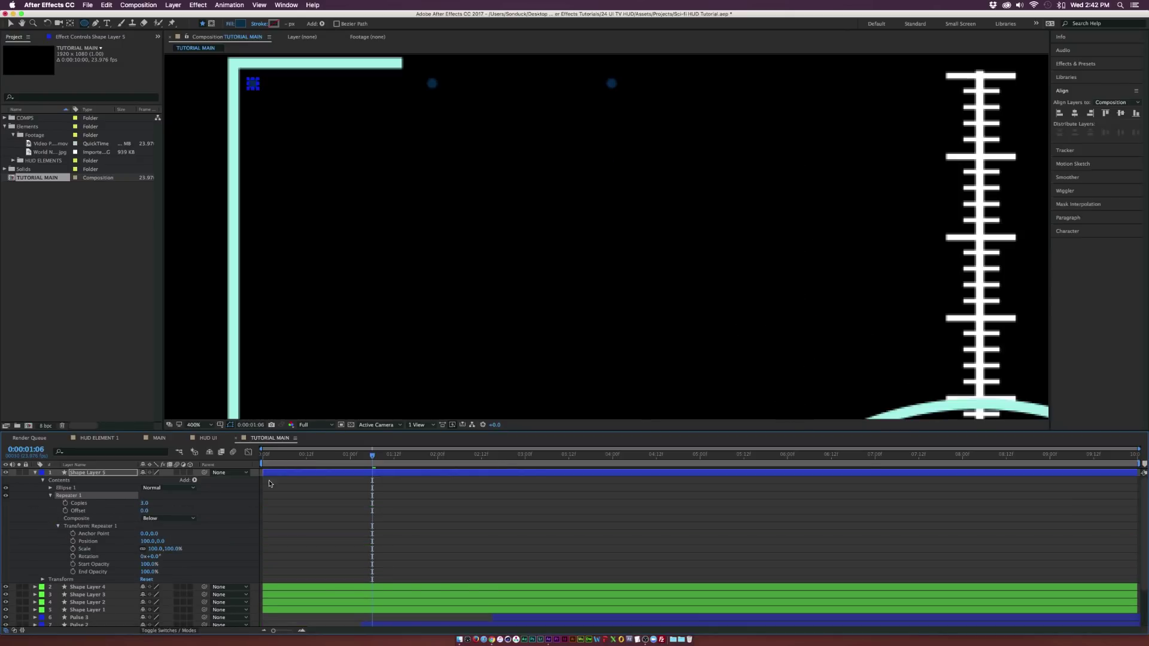
pyautogui.press(',')
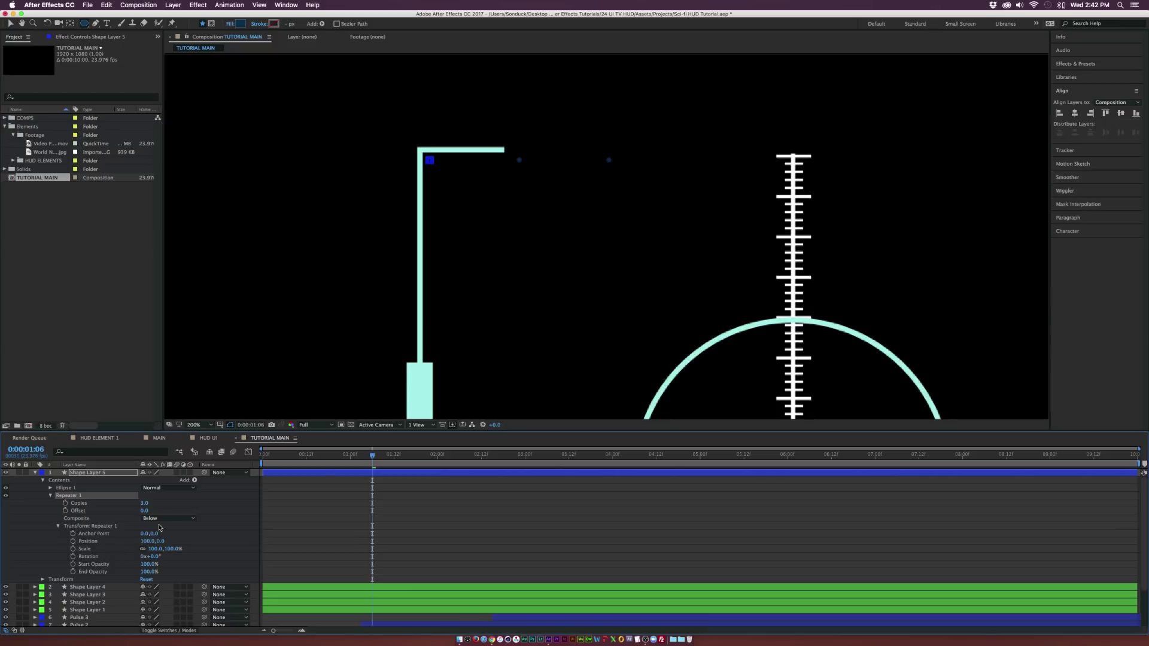
pyautogui.moveTo(147, 541); pyautogui.dragTo(129, 540)
pyautogui.moveTo(144, 503)
pyautogui.mouseDown()
pyautogui.moveTo(165, 504)
pyautogui.moveTo(146, 503)
pyautogui.mouseUp()
pyautogui.press(',')
pyautogui.scroll(2, 479, 282)
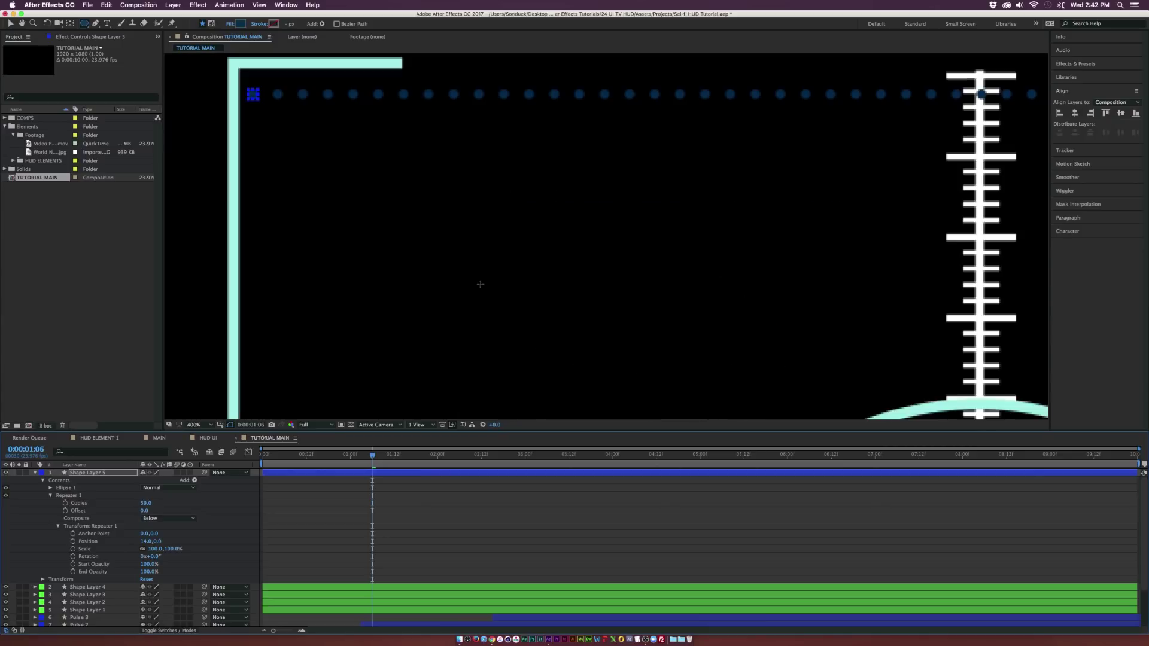
# Step: Shrink the Ellipse Path 1 size of the repeated dots to 4×4
pyautogui.click(96, 474)
pyautogui.click(51, 488)
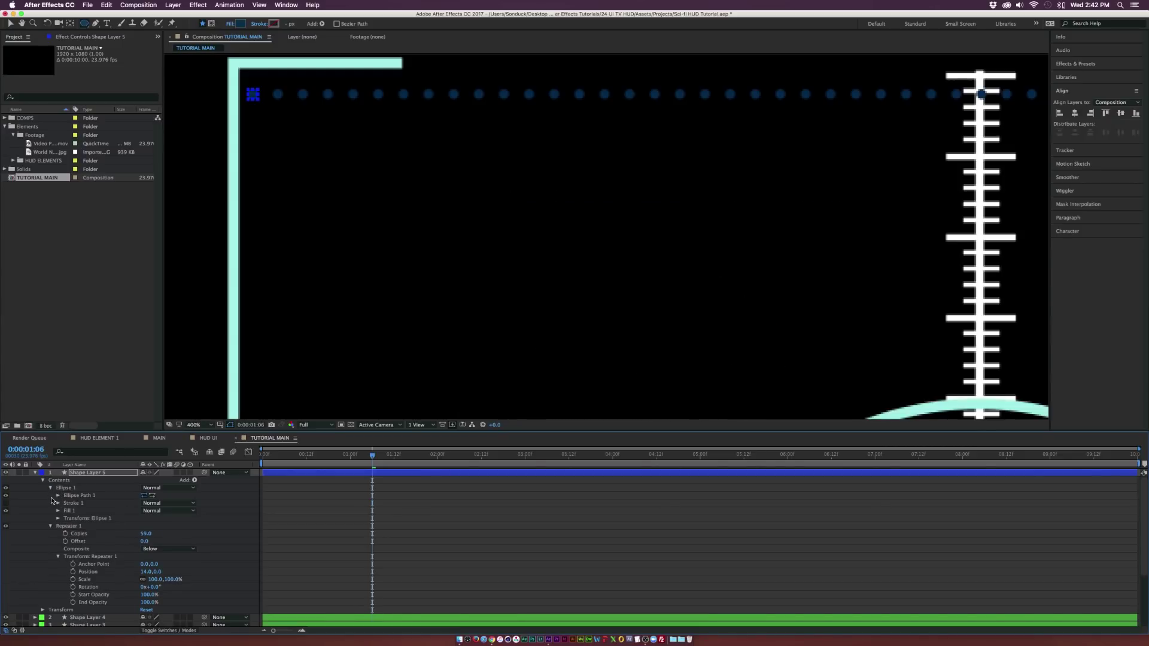
pyautogui.click(57, 496)
pyautogui.moveTo(149, 503); pyautogui.dragTo(153, 506)
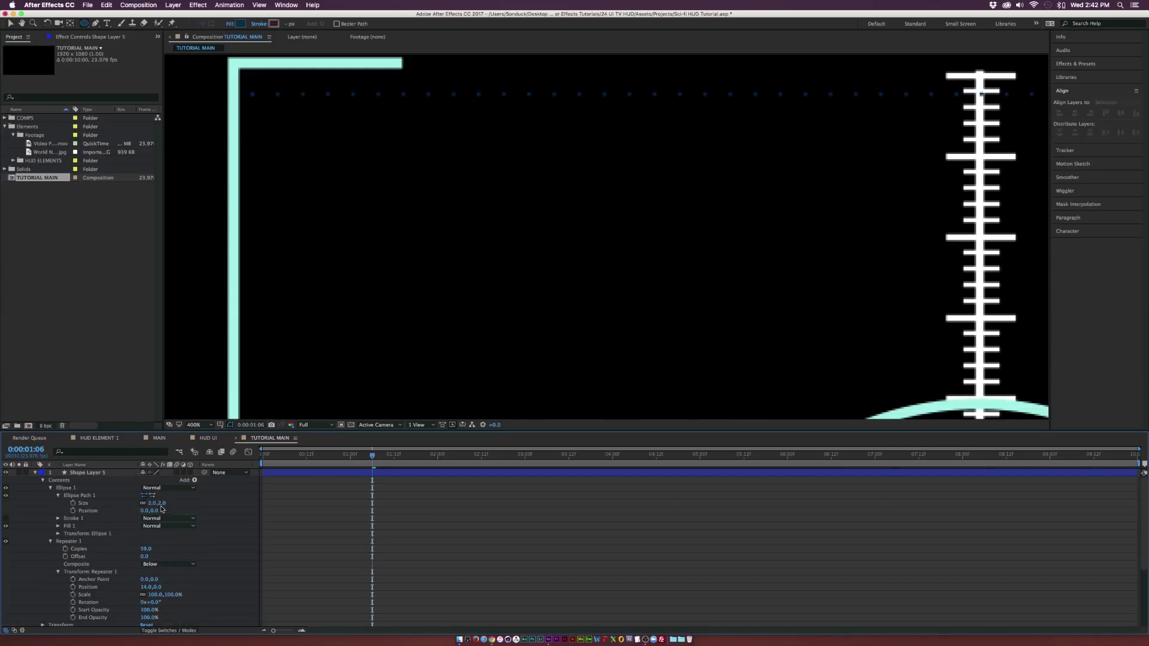
pyautogui.click(152, 505)
pyautogui.write('4')
pyautogui.click(205, 496)
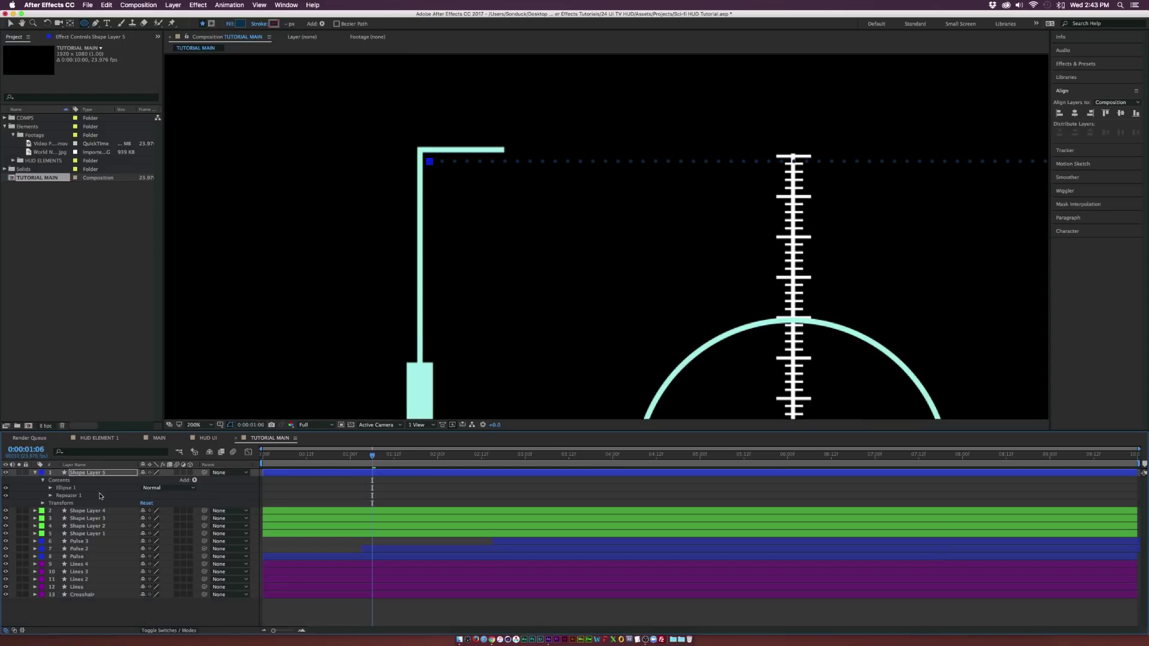
# Step: Add a Group and move Ellipse 1 and Repeater 1 into it
pyautogui.click(195, 480)
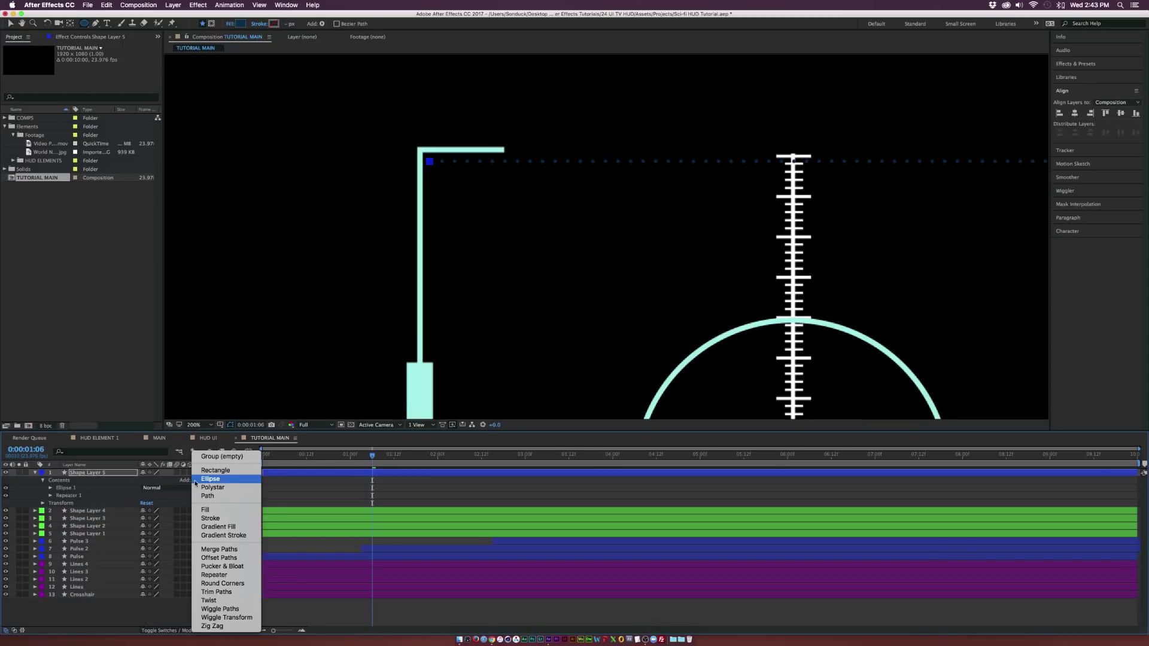
pyautogui.click(212, 457)
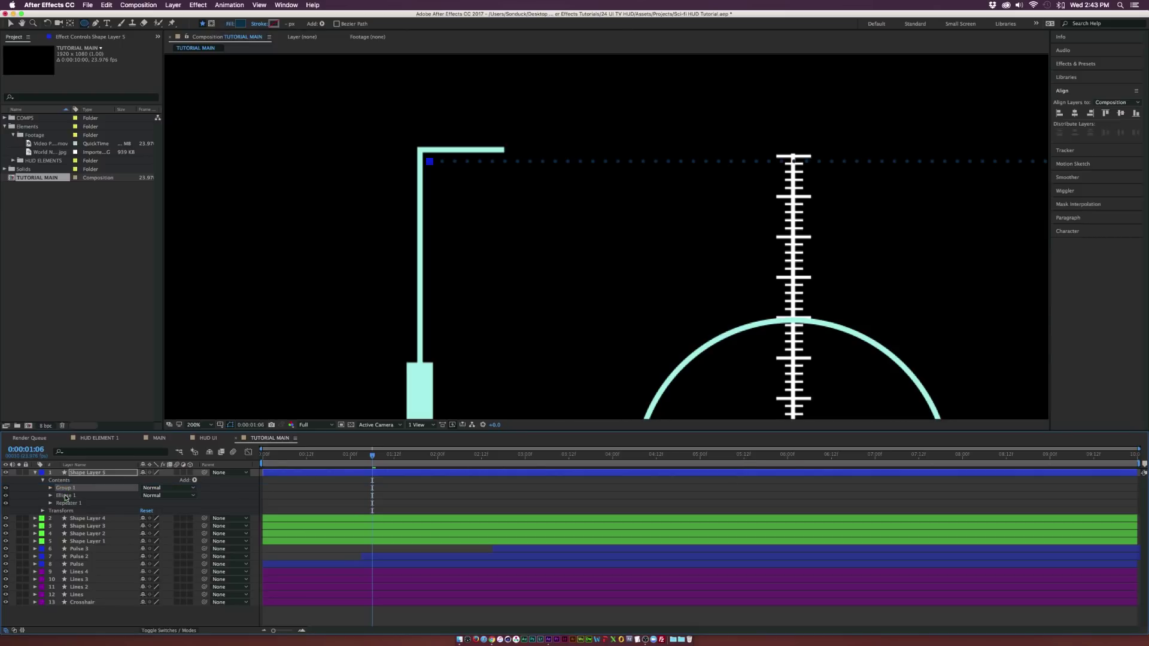
pyautogui.click(66, 496)
pyautogui.keyDown('shift'); pyautogui.click(66, 504); pyautogui.keyUp('shift')
pyautogui.moveTo(67, 503); pyautogui.dragTo(67, 489)
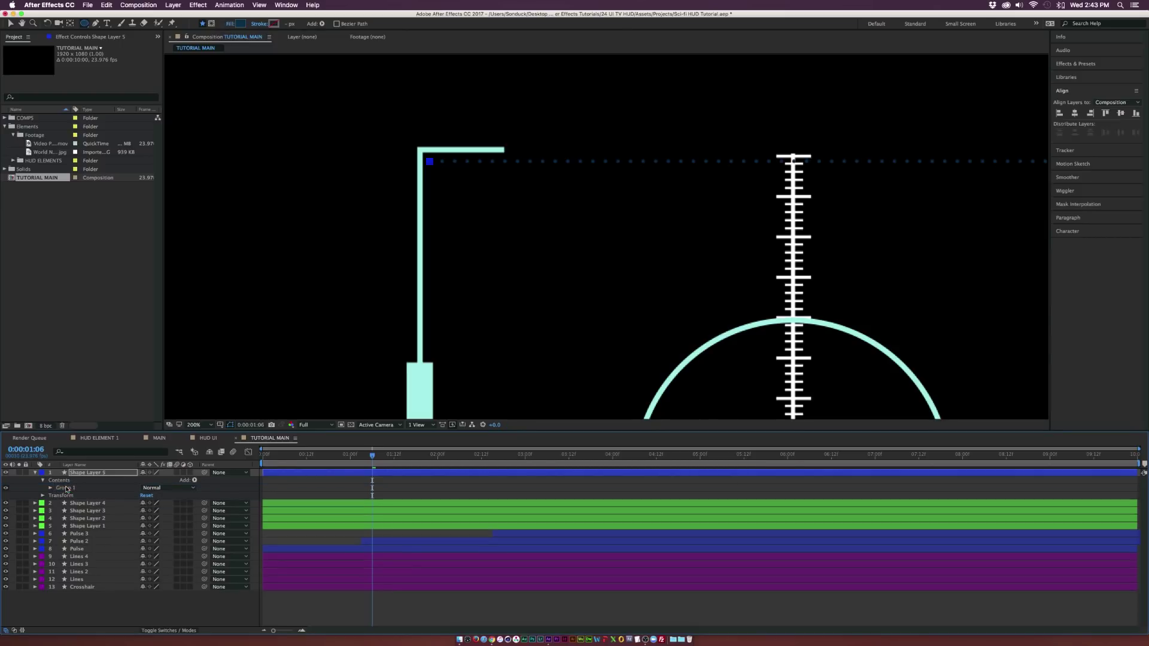
# Step: Add a second Repeater outside Group 1, offset 13 downward, with more copies to form rows
pyautogui.click(195, 480)
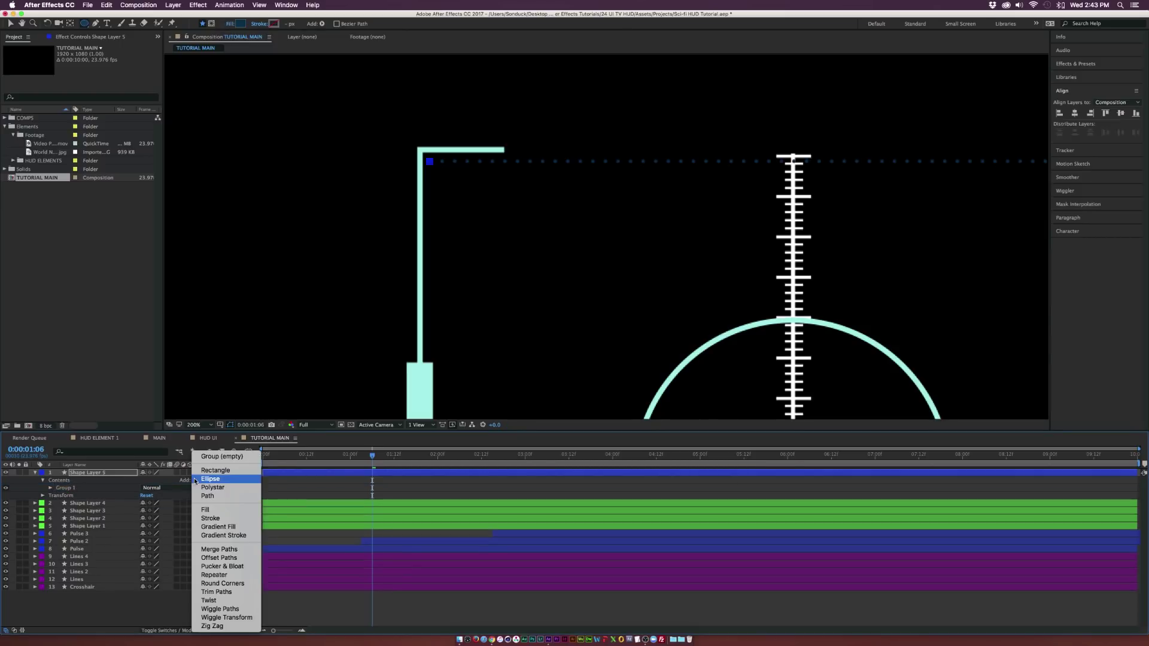
pyautogui.click(212, 575)
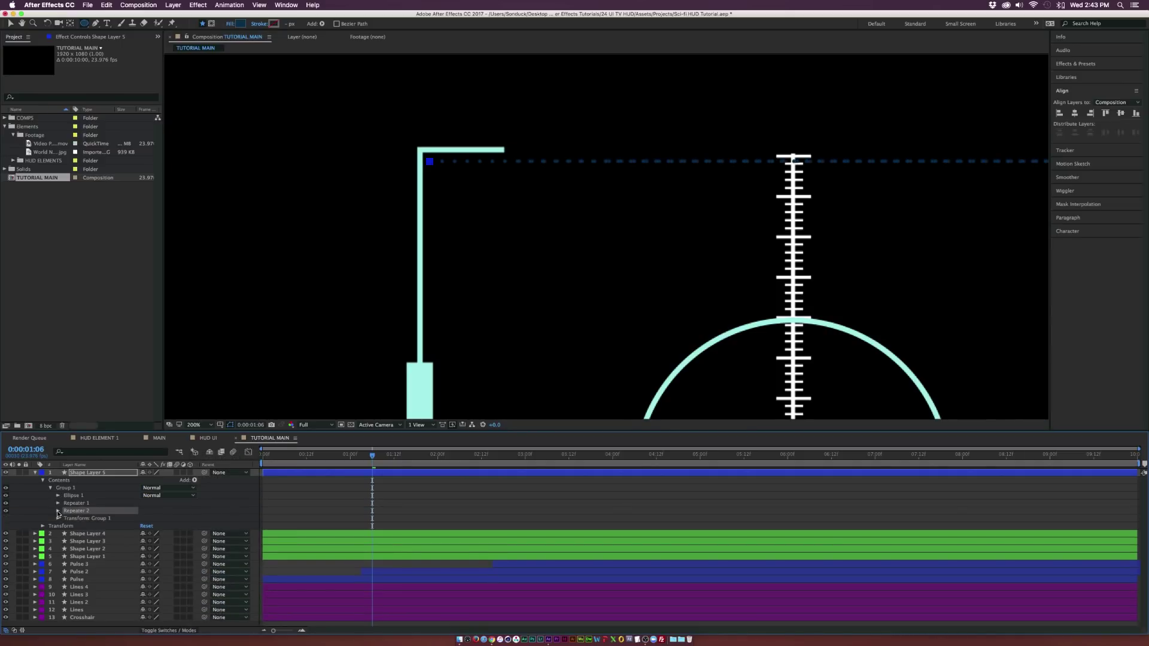
pyautogui.moveTo(58, 514); pyautogui.dragTo(62, 486)
pyautogui.click(51, 496)
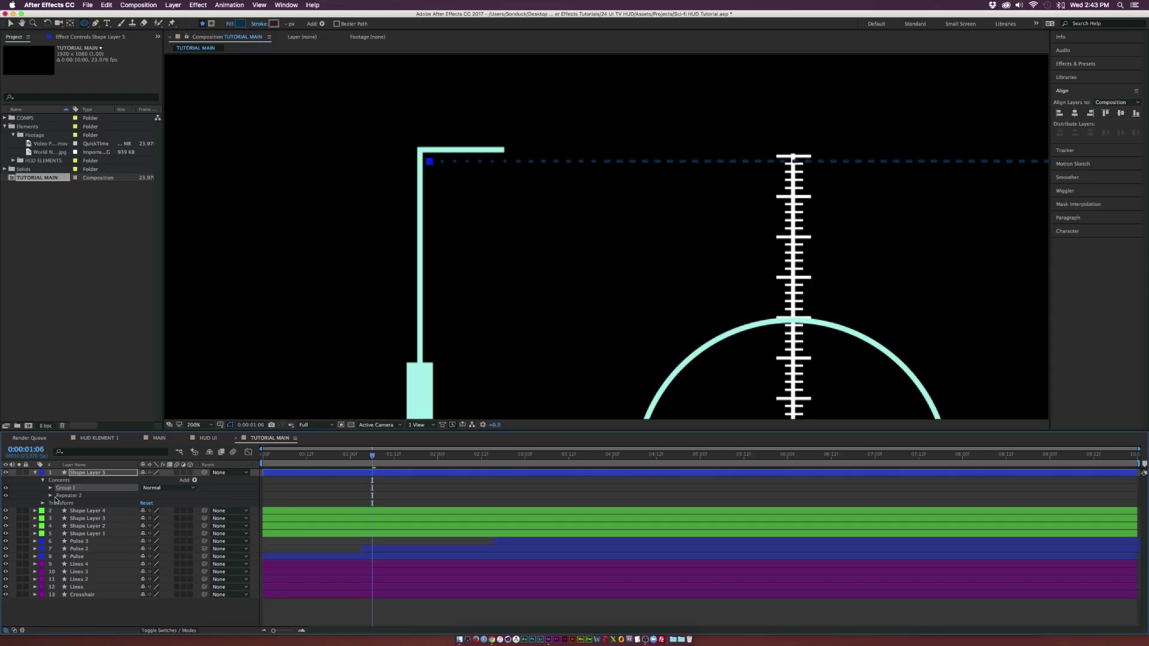
pyautogui.click(50, 496)
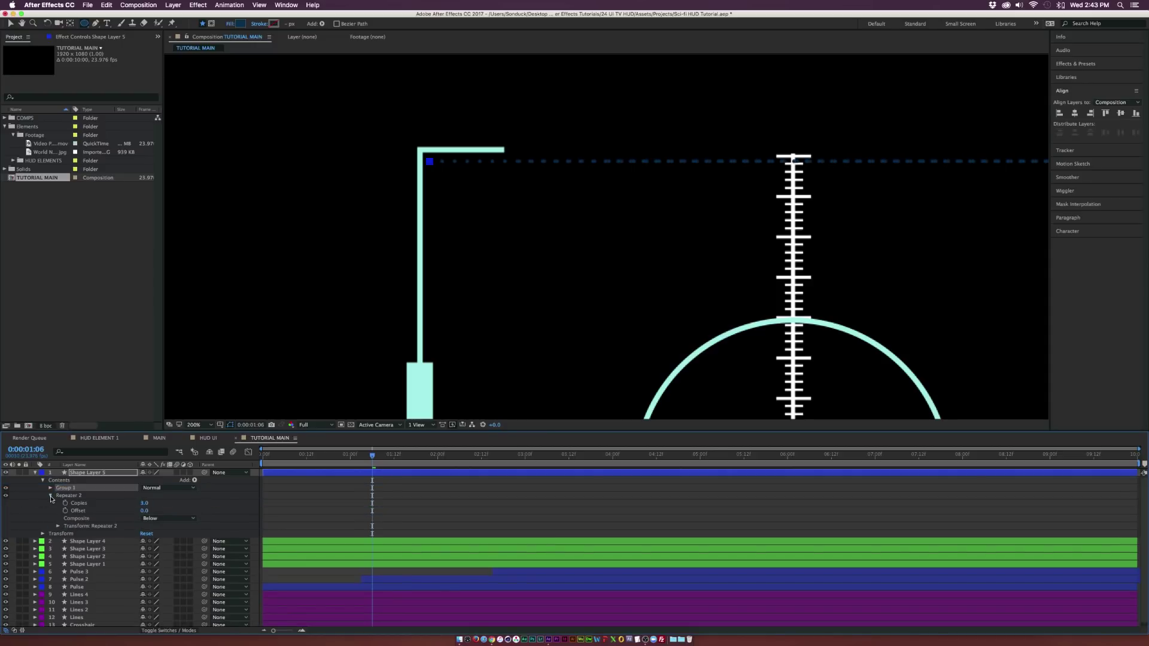
pyautogui.click(58, 526)
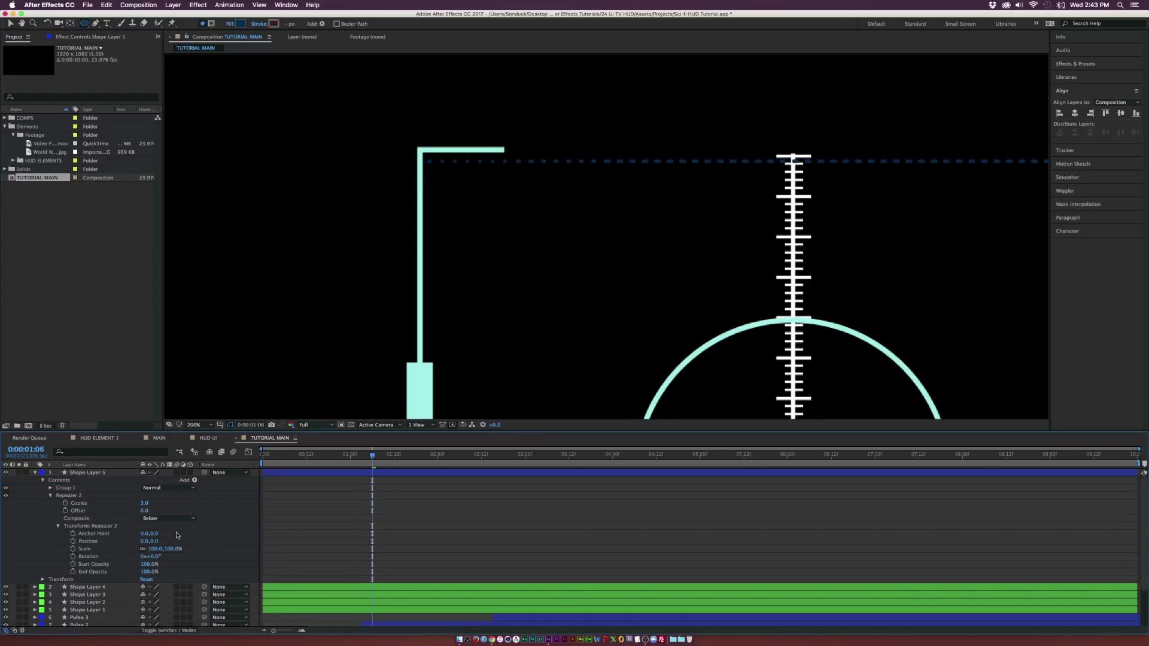
pyautogui.moveTo(154, 541); pyautogui.dragTo(161, 541)
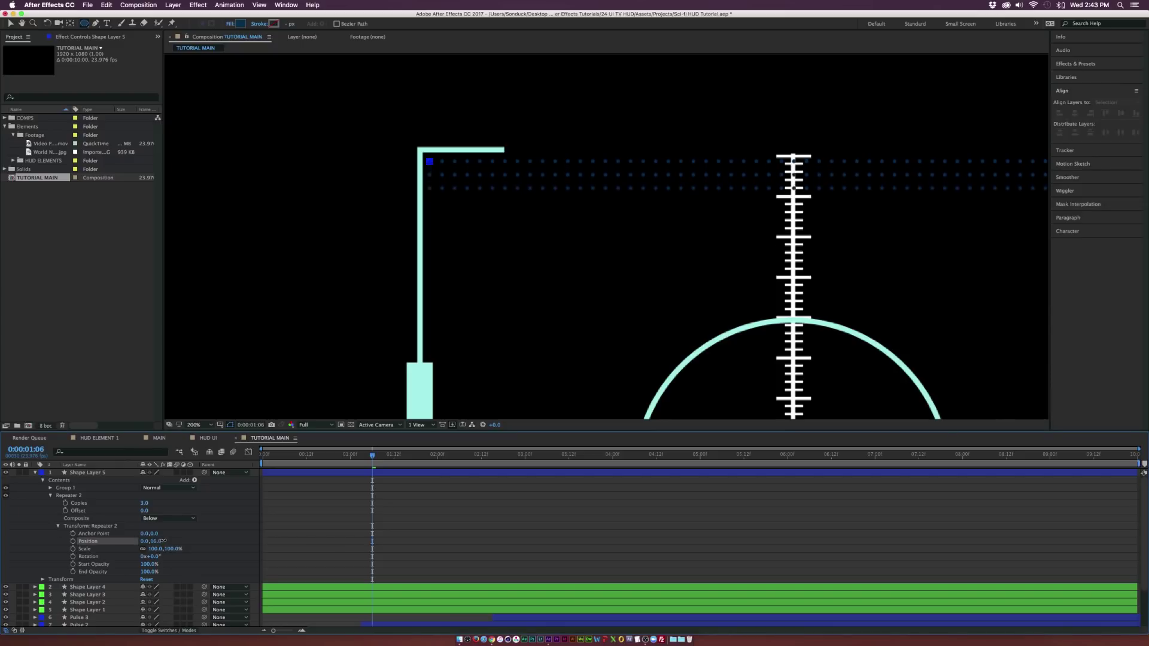
pyautogui.click(144, 503)
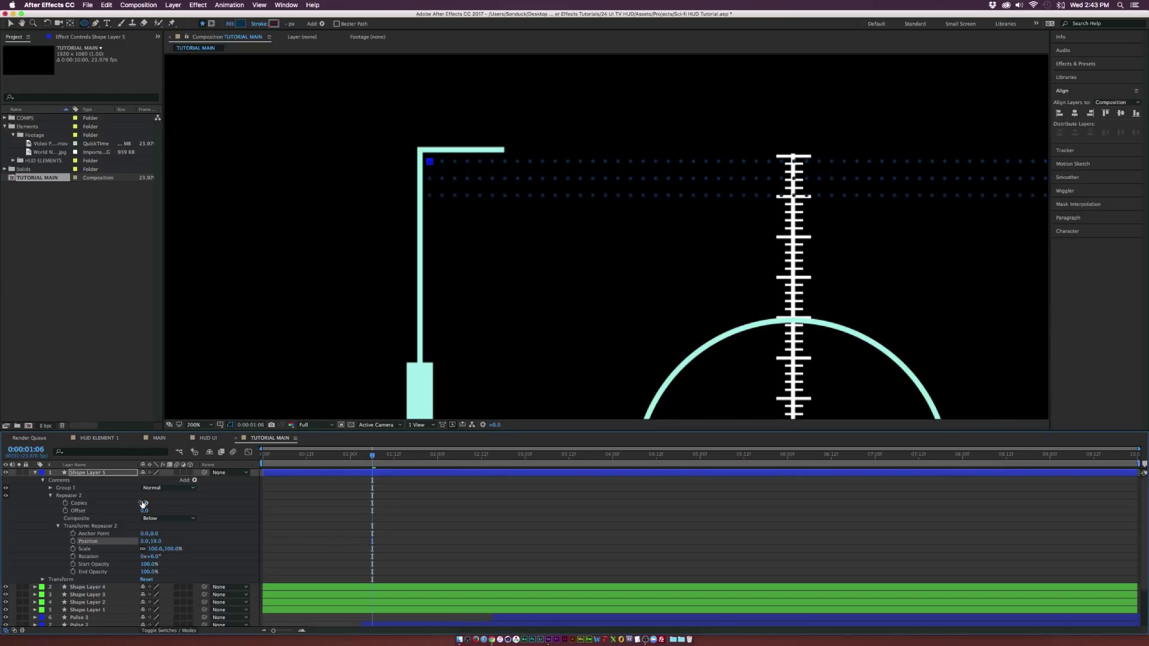
pyautogui.write('22')
pyautogui.press('Return')
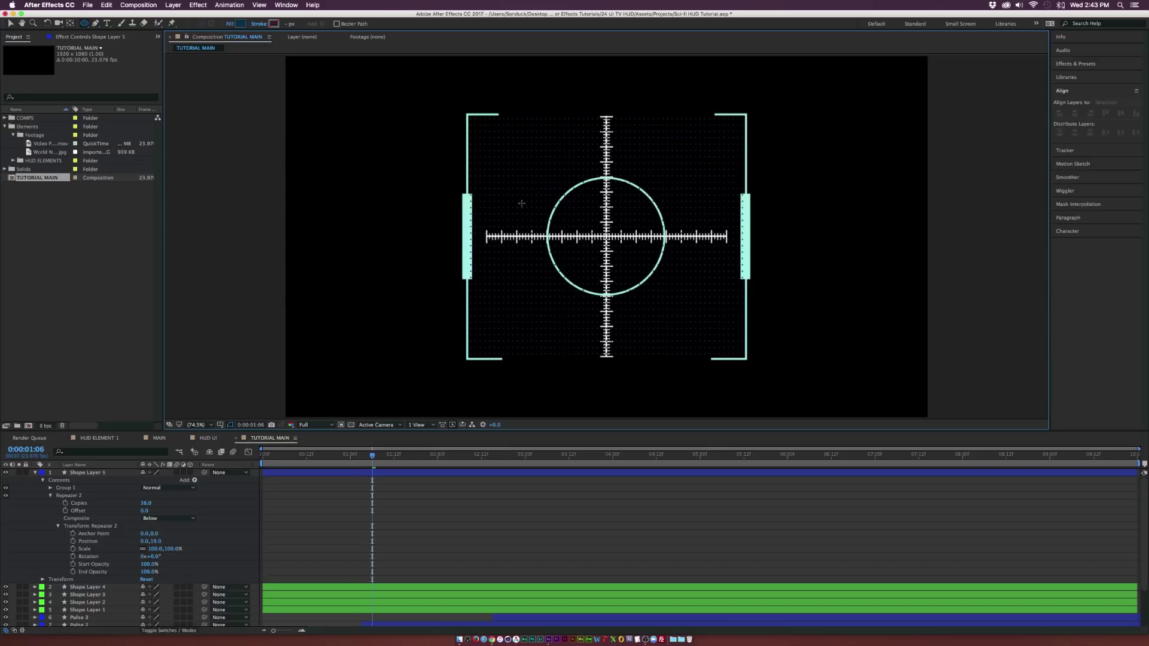
pyautogui.click(35, 473)
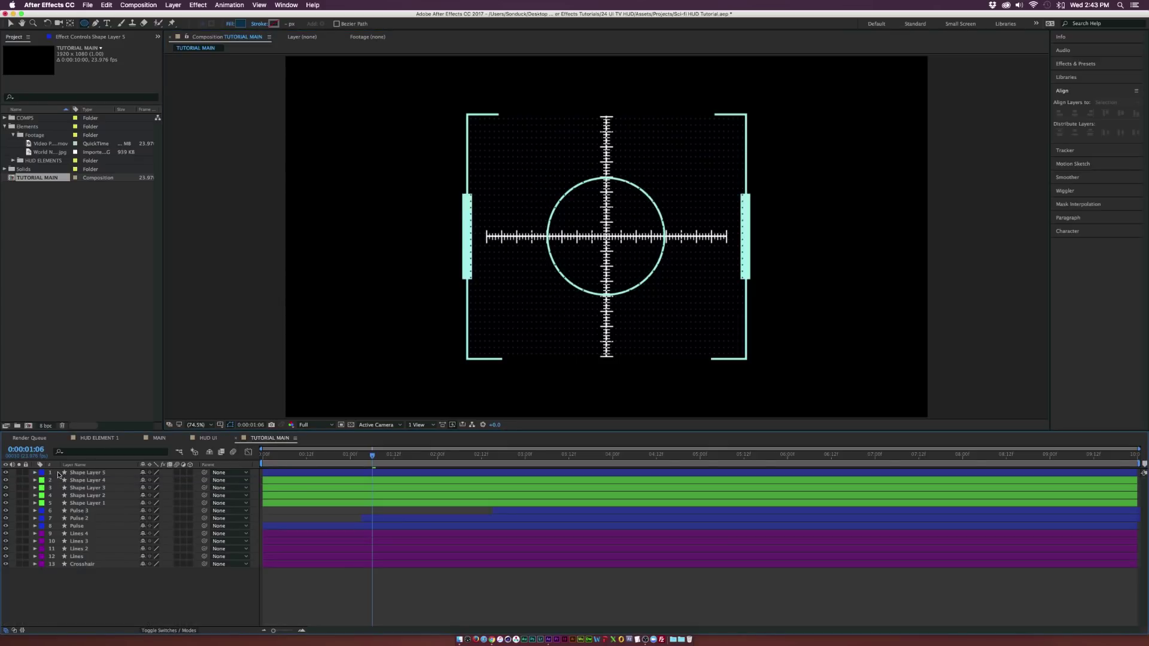
# Step: Rename Shape Layer 5 to 'Dots' and drag it below Crosshair at the bottom of the stack
pyautogui.click(68, 473)
pyautogui.press('Return')
pyautogui.write('Dots')
pyautogui.press('Return')
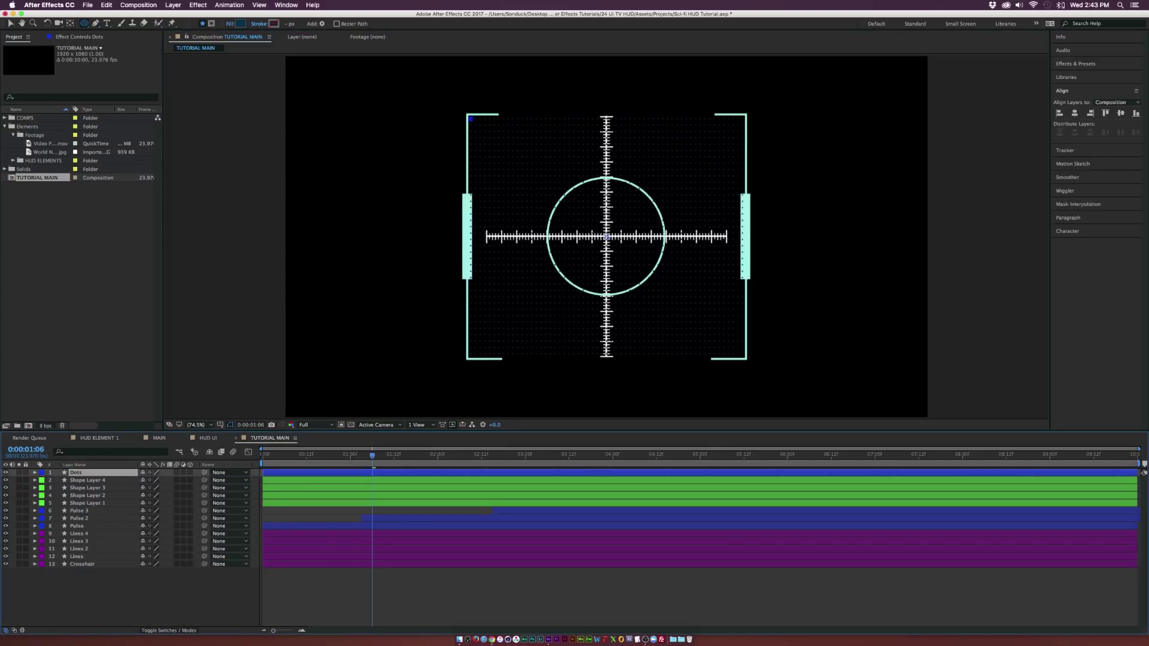
pyautogui.moveTo(67, 476); pyautogui.dragTo(101, 594)
pyautogui.click(108, 600)
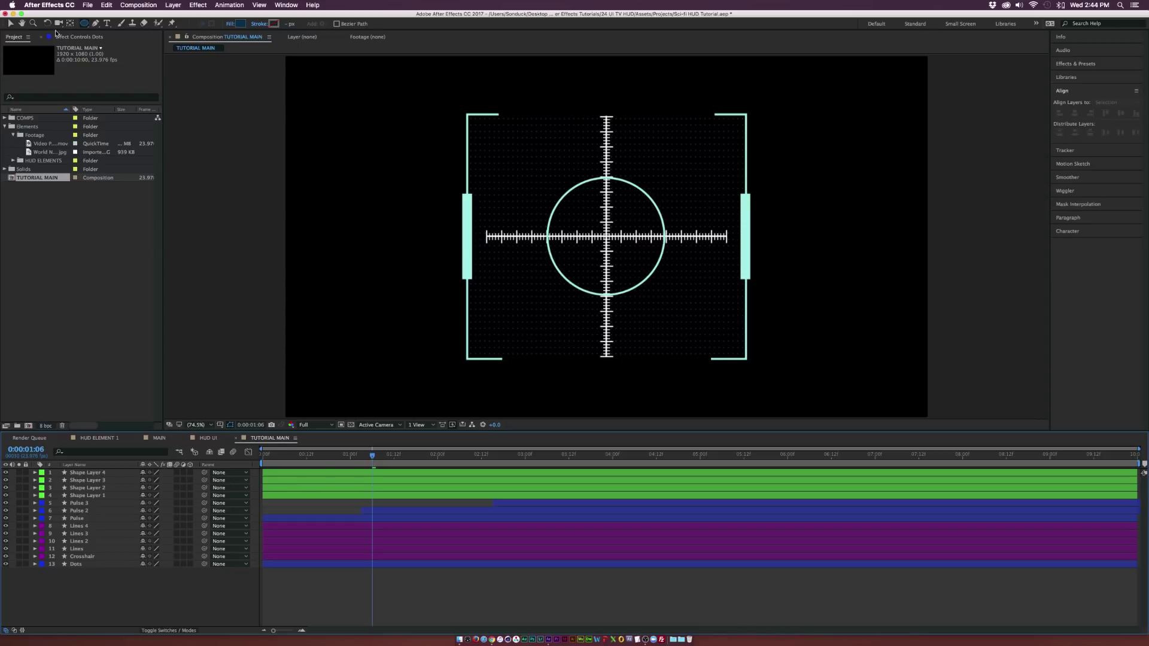
# Step: Select the Rectangle tool and pan the view toward the HUD's upper left
pyautogui.click(86, 23)
pyautogui.click(102, 24)
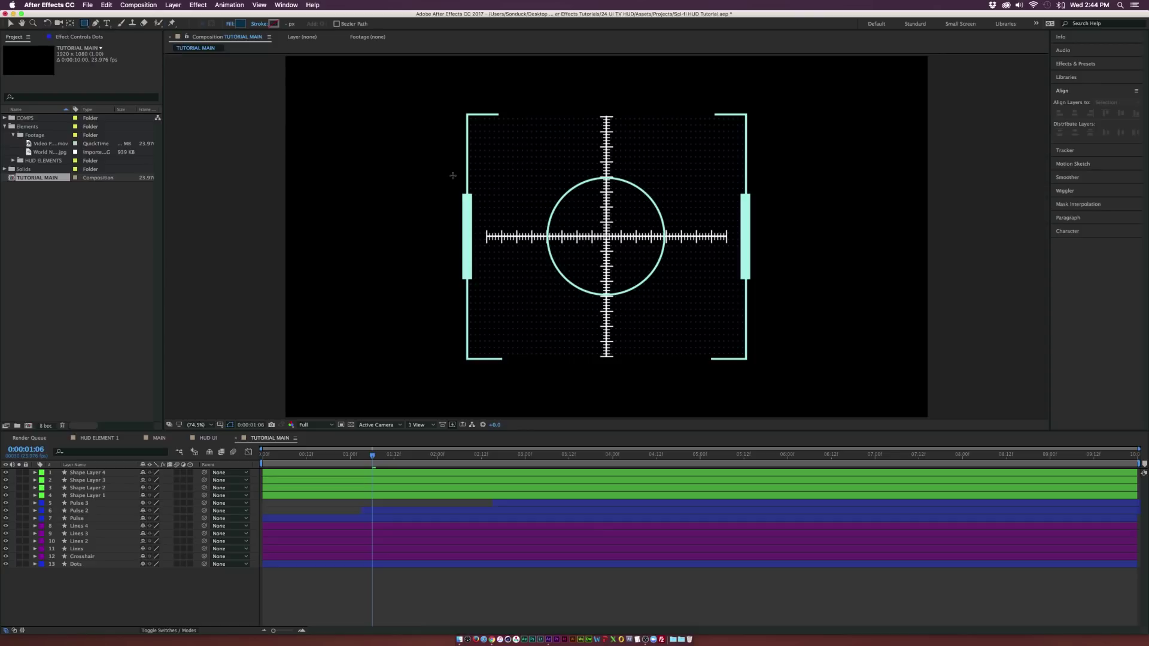
pyautogui.scroll(2, 453, 176)
pyautogui.press('space')
pyautogui.moveTo(425, 139); pyautogui.dragTo(503, 297)
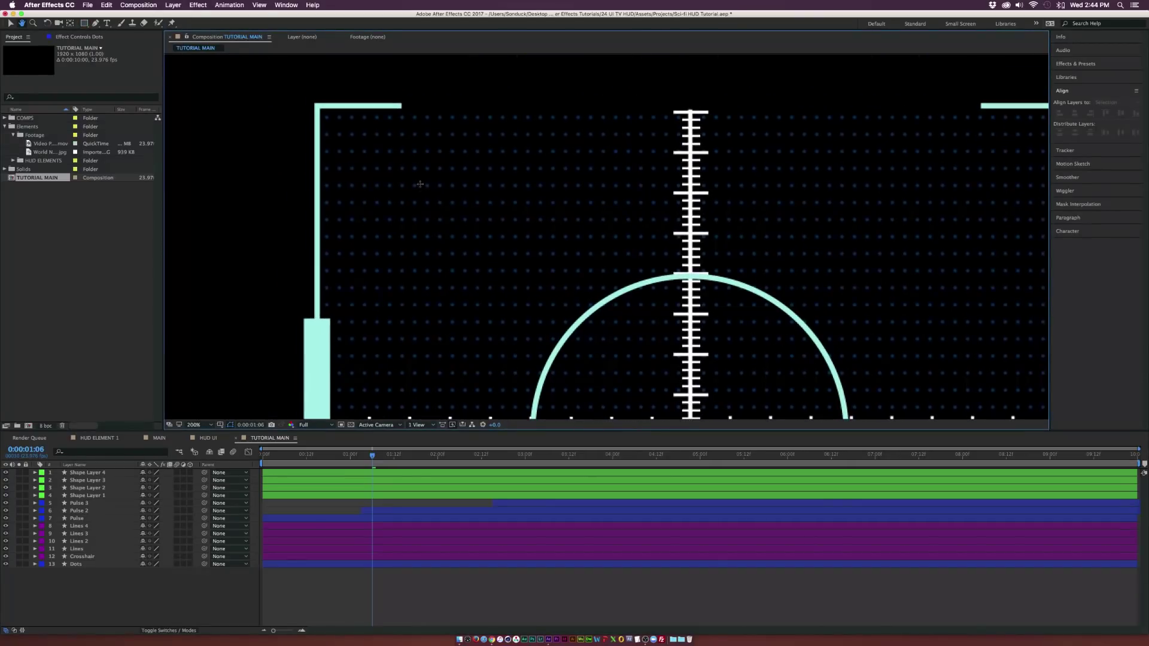
# Step: Draw an upper-left rectangle with Fill set to None and a 4 px Solid Color stroke
pyautogui.moveTo(368, 141)
pyautogui.mouseDown()
pyautogui.moveTo(540, 268)
pyautogui.moveTo(571, 279)
pyautogui.moveTo(613, 263)
pyautogui.mouseUp()
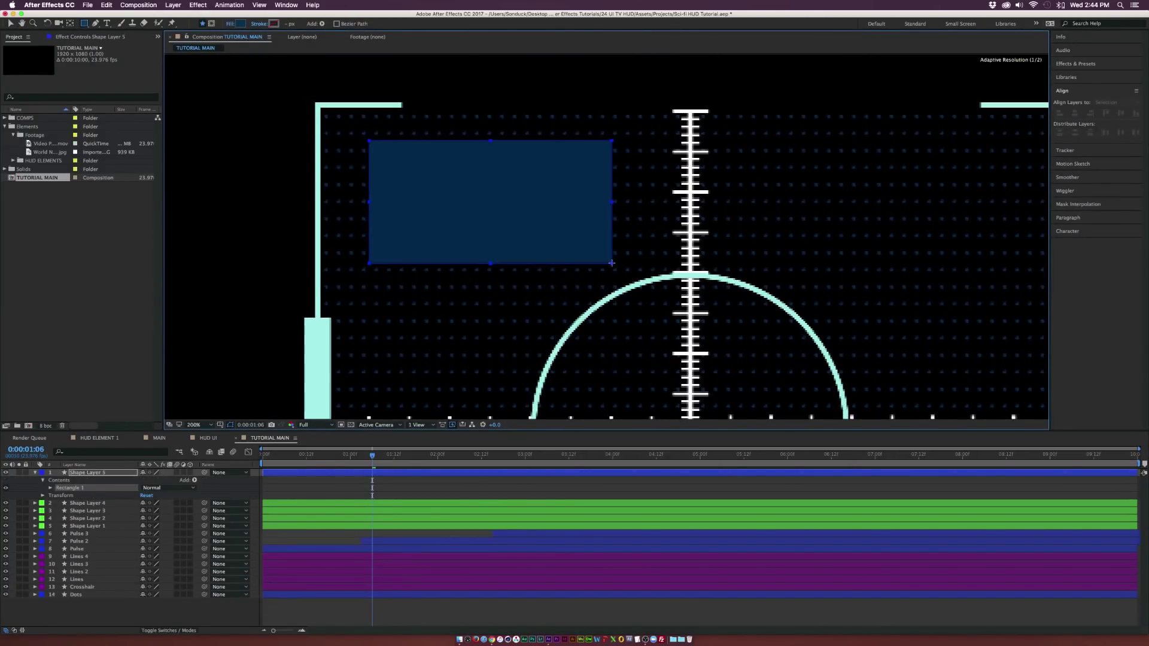
pyautogui.click(231, 24)
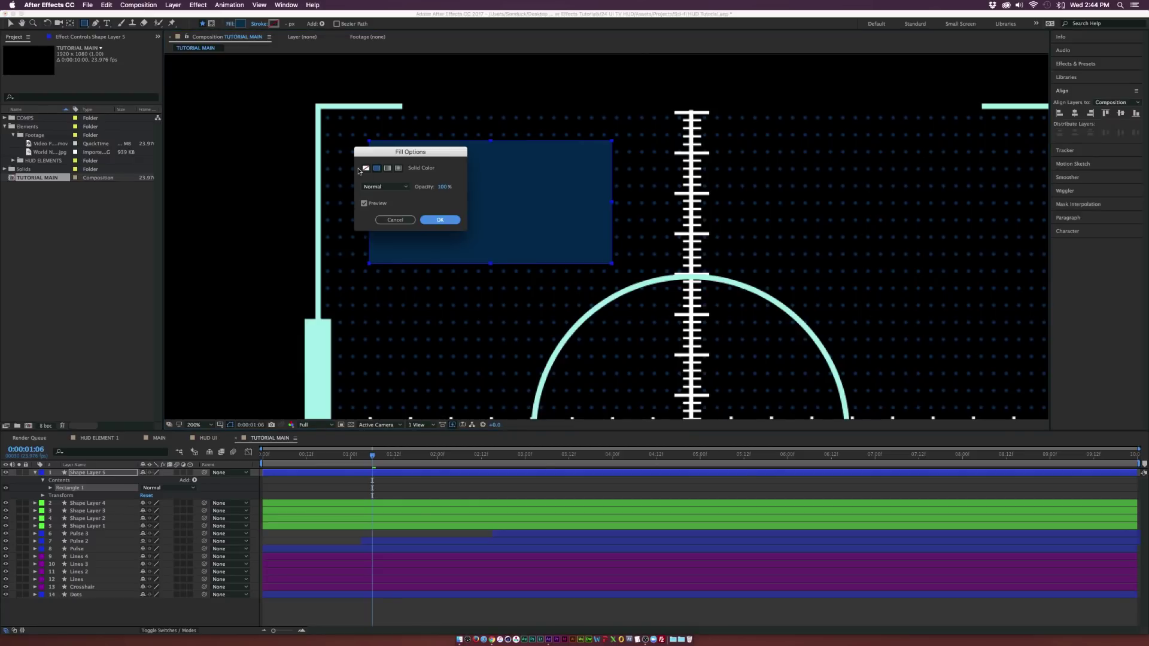
pyautogui.click(366, 168)
pyautogui.click(440, 220)
pyautogui.click(259, 24)
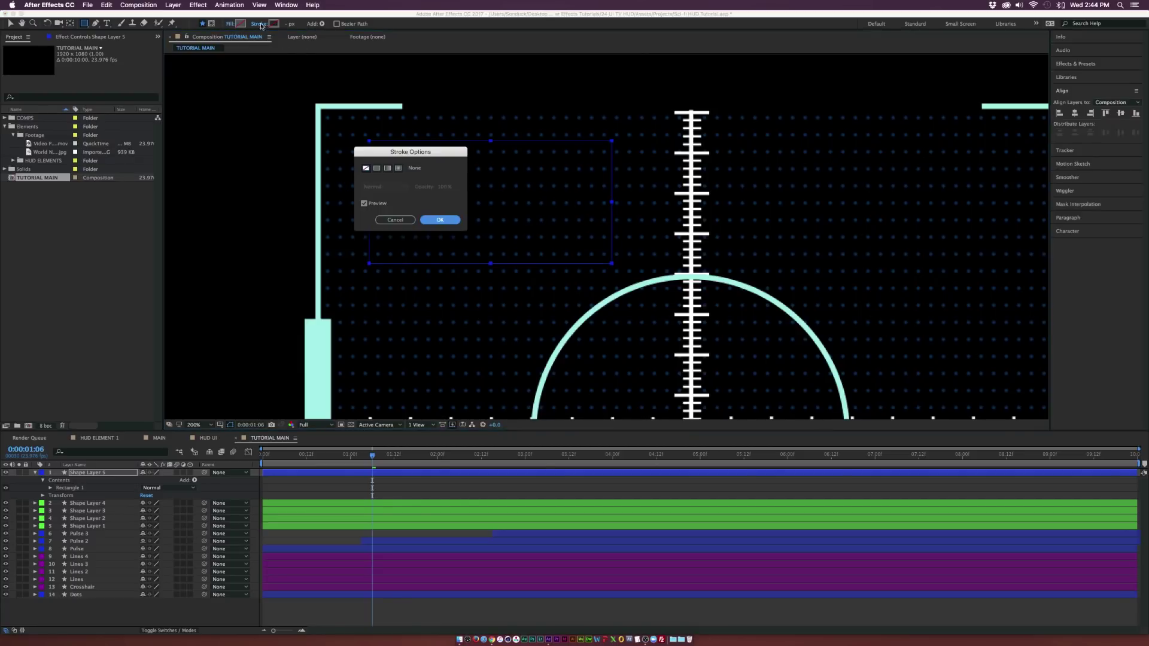
pyautogui.click(376, 168)
pyautogui.click(439, 220)
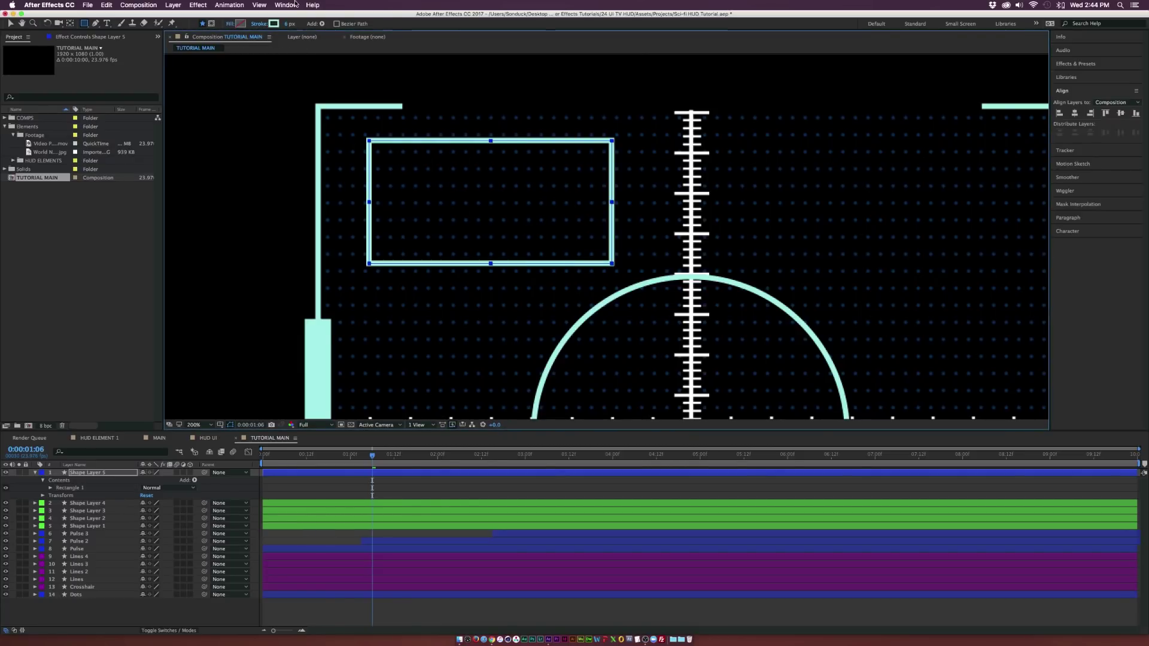
pyautogui.click(285, 24)
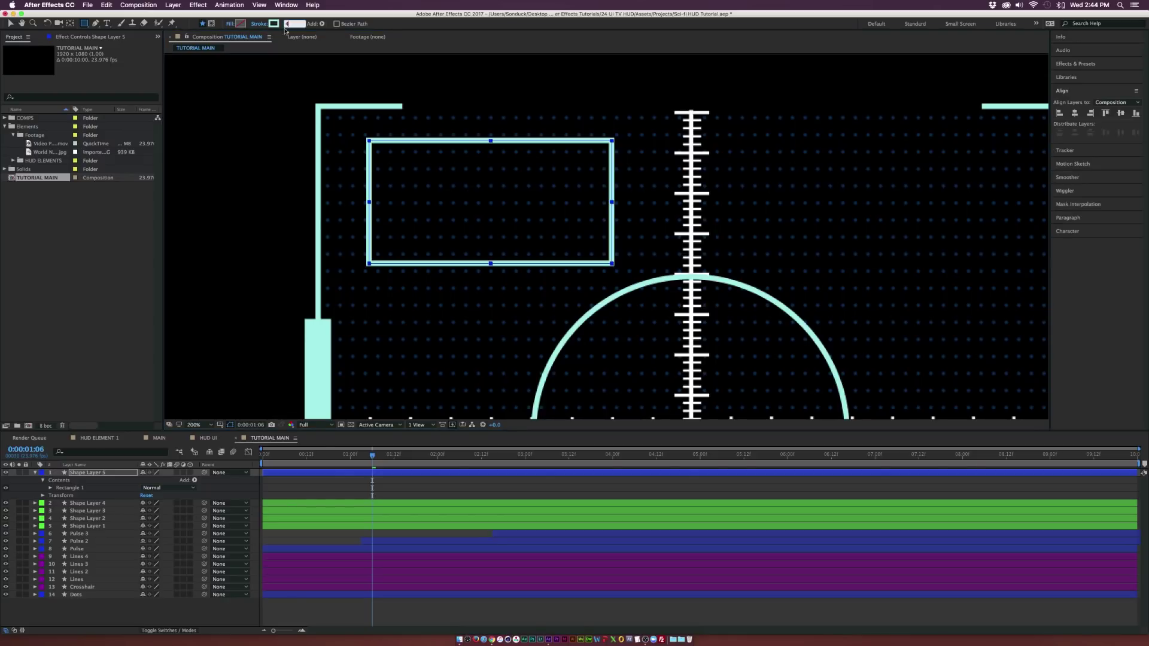
pyautogui.press('Return')
pyautogui.press('v')
pyautogui.click(190, 208)
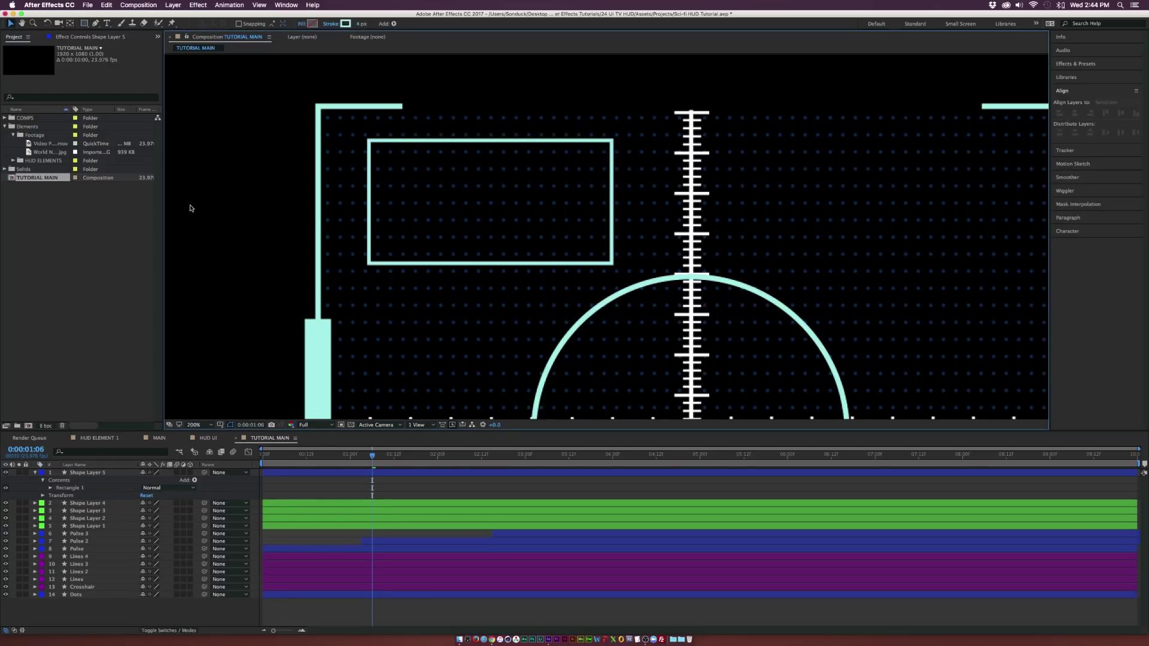
pyautogui.press('super+t')
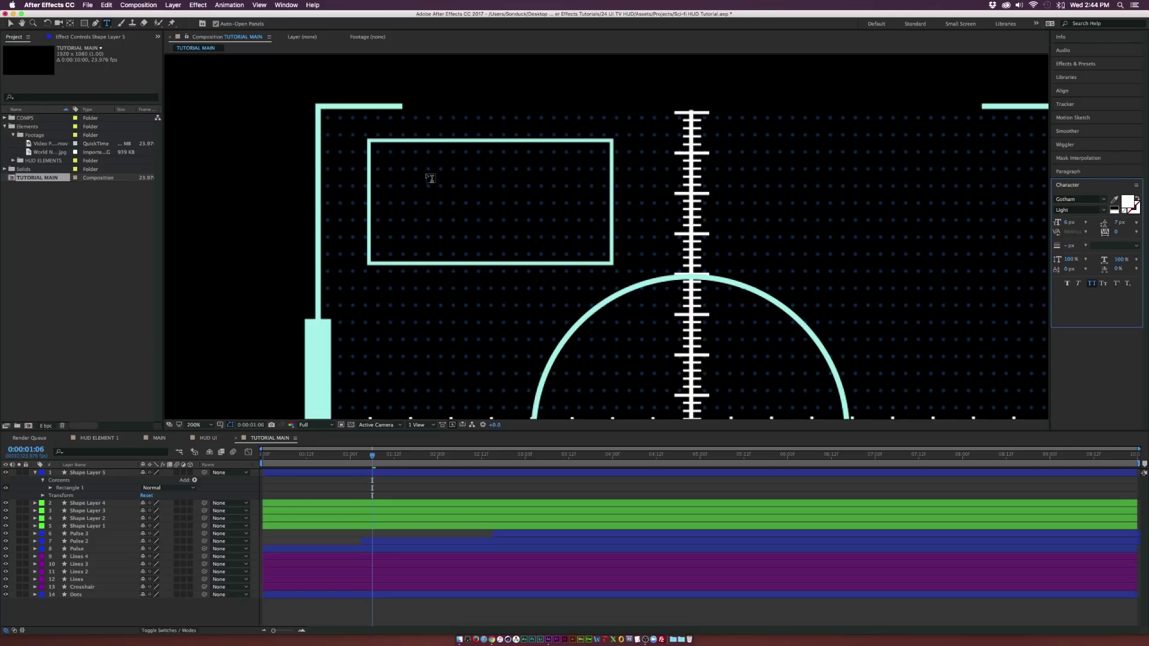
# Step: Create a paragraph text box inside the rectangle, type a gibberish string, and copy it
pyautogui.moveTo(372, 147); pyautogui.dragTo(608, 259)
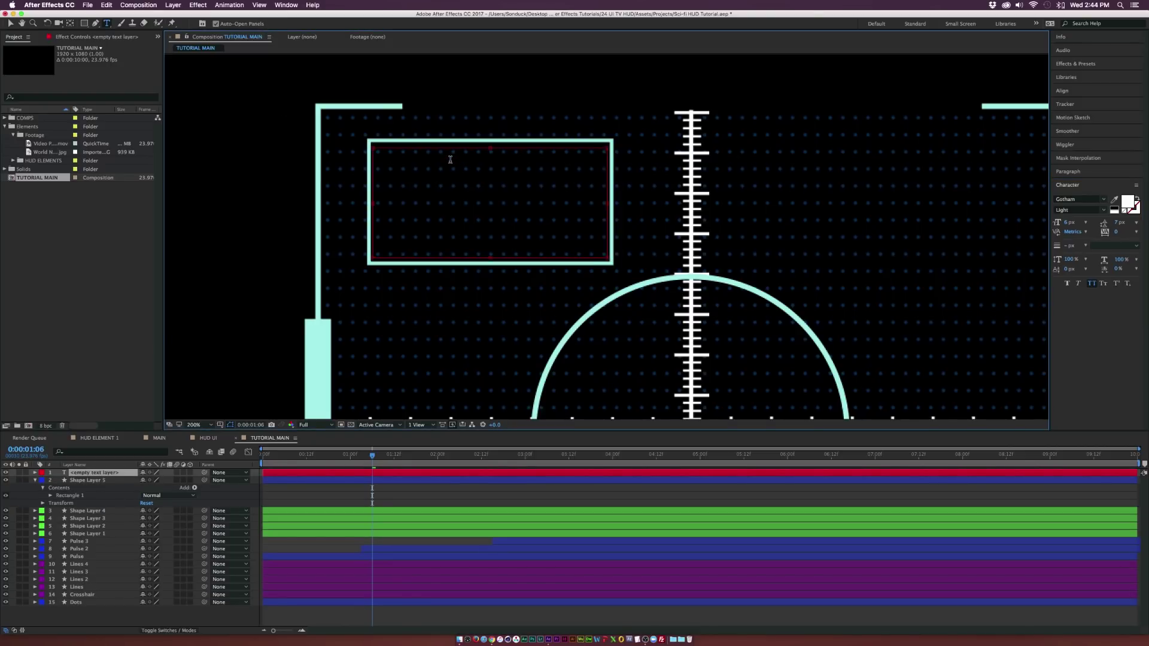
pyautogui.write('rejigfjheriogheroihgoiehgoiejhgoi4jgoijhreioghiqhrehgoiperqhgoi34h03400g34hghoghreo')
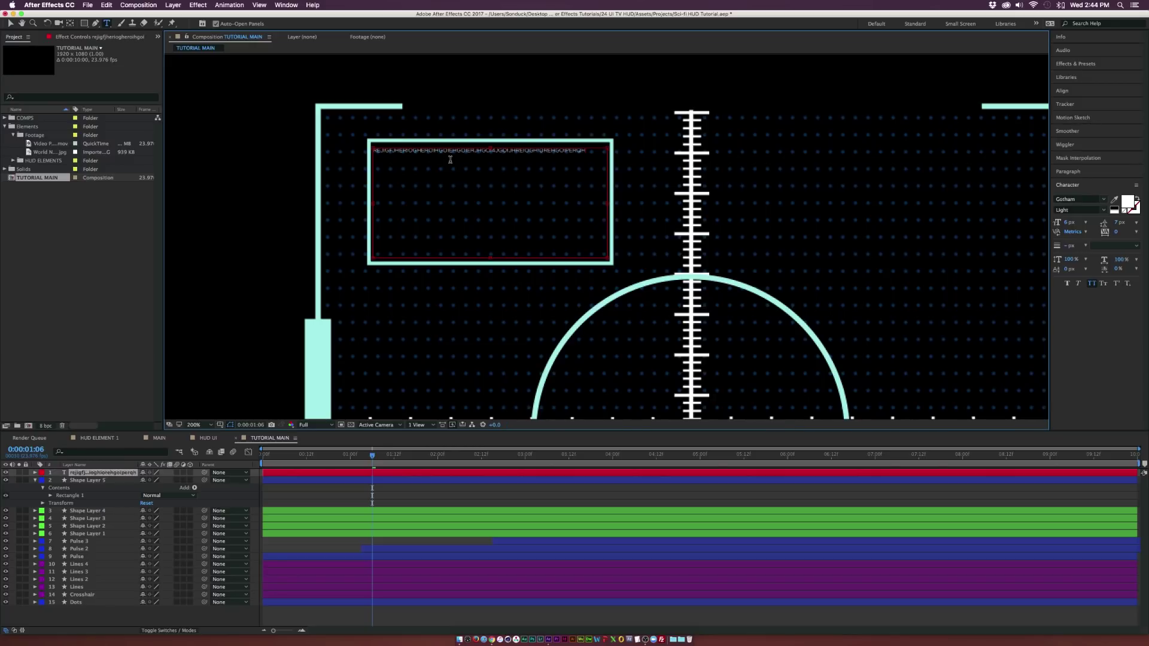
pyautogui.write('hgoh0934hg9hg9h9th92')
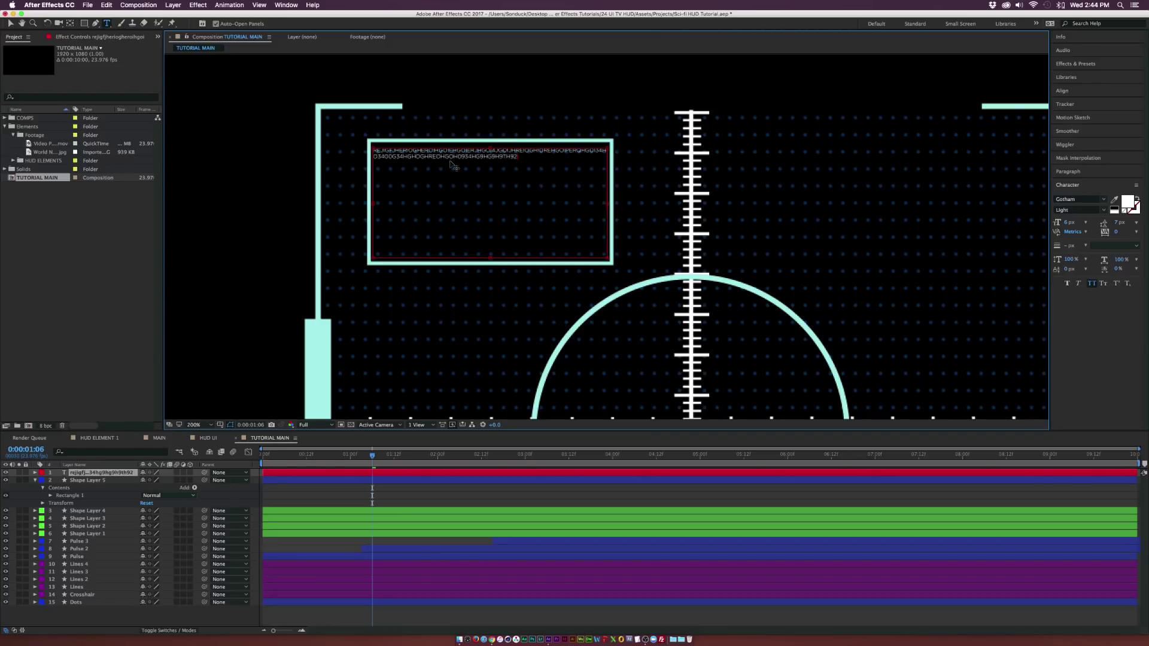
pyautogui.hotkey('ctrl', 'a')
pyautogui.hotkey('ctrl', 'c')
# Step: Paste the gibberish string repeatedly until it fills the text box
pyautogui.press('Right')
pyautogui.hotkey('ctrl', 'v')
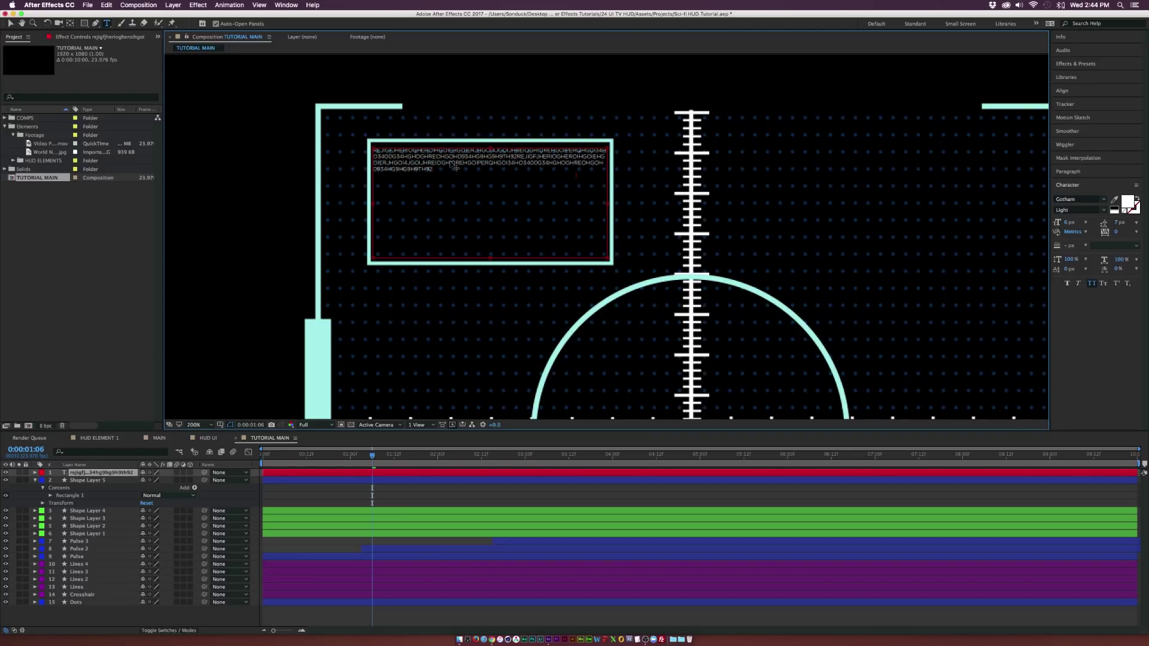
pyautogui.hotkey('ctrl', 'v')
pyautogui.hotkey('ctrl', 'v')
pyautogui.hotkey('ctrl', 'v')
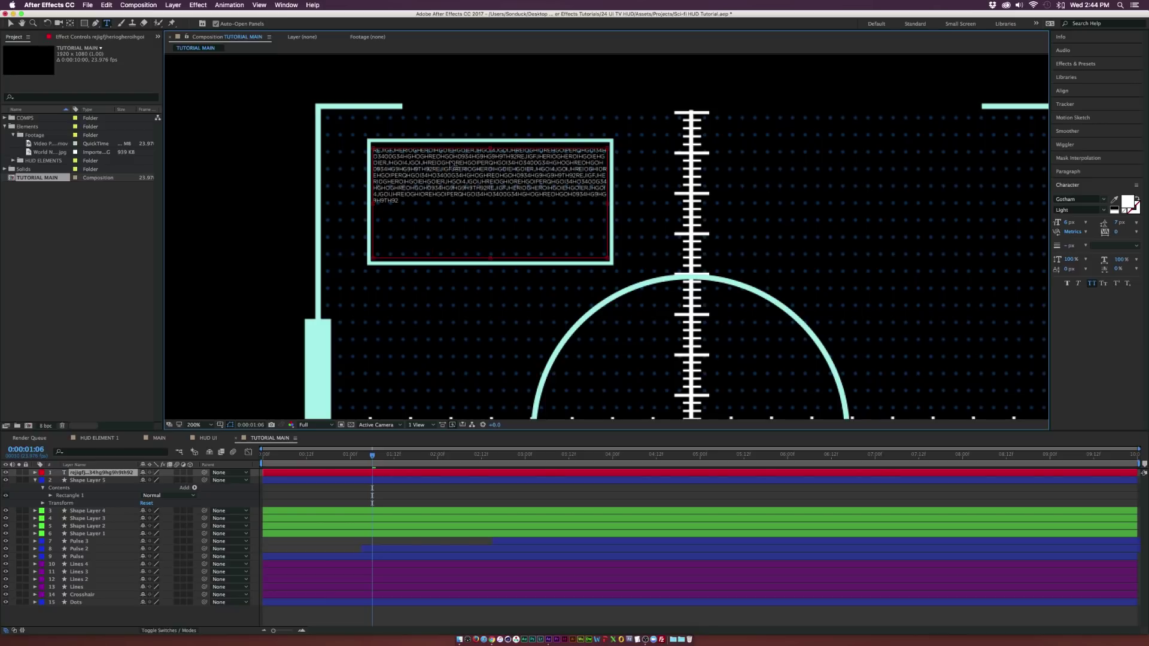
pyautogui.hotkey('ctrl', 'v')
pyautogui.hotkey('ctrl', 'v')
pyautogui.hotkey('ctrl', 'v')
pyautogui.hotkey('ctrl', 'v')
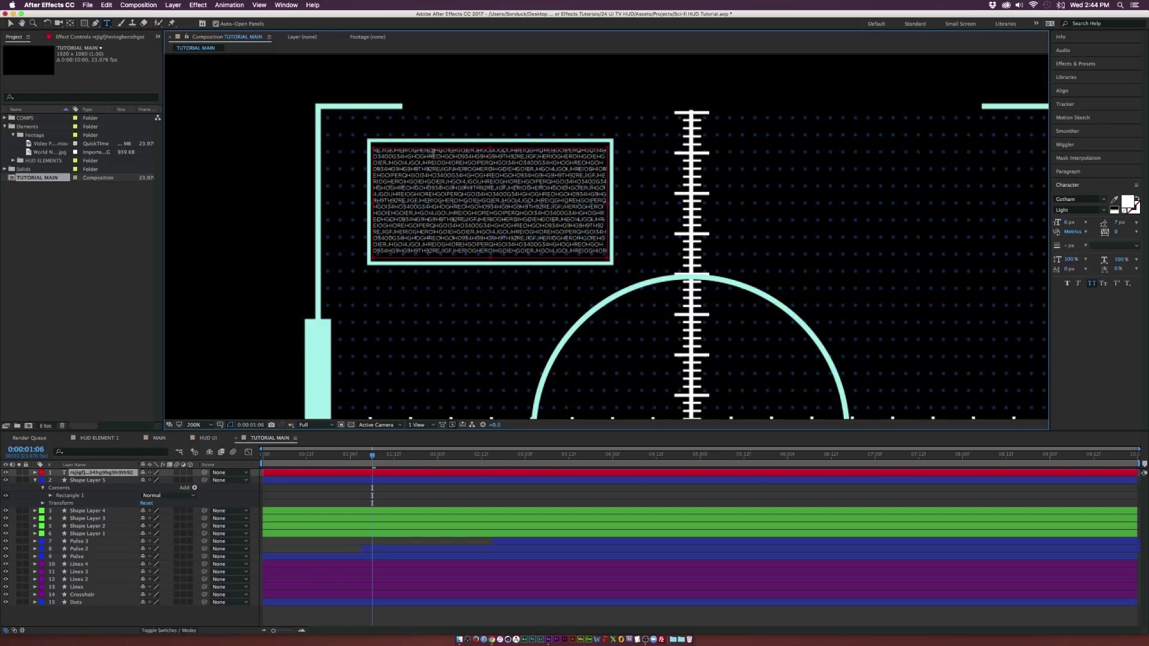
pyautogui.click(10, 24)
pyautogui.press(',')
pyautogui.press(',')
pyautogui.press(',')
pyautogui.press('.')
pyautogui.press('.')
pyautogui.press('.')
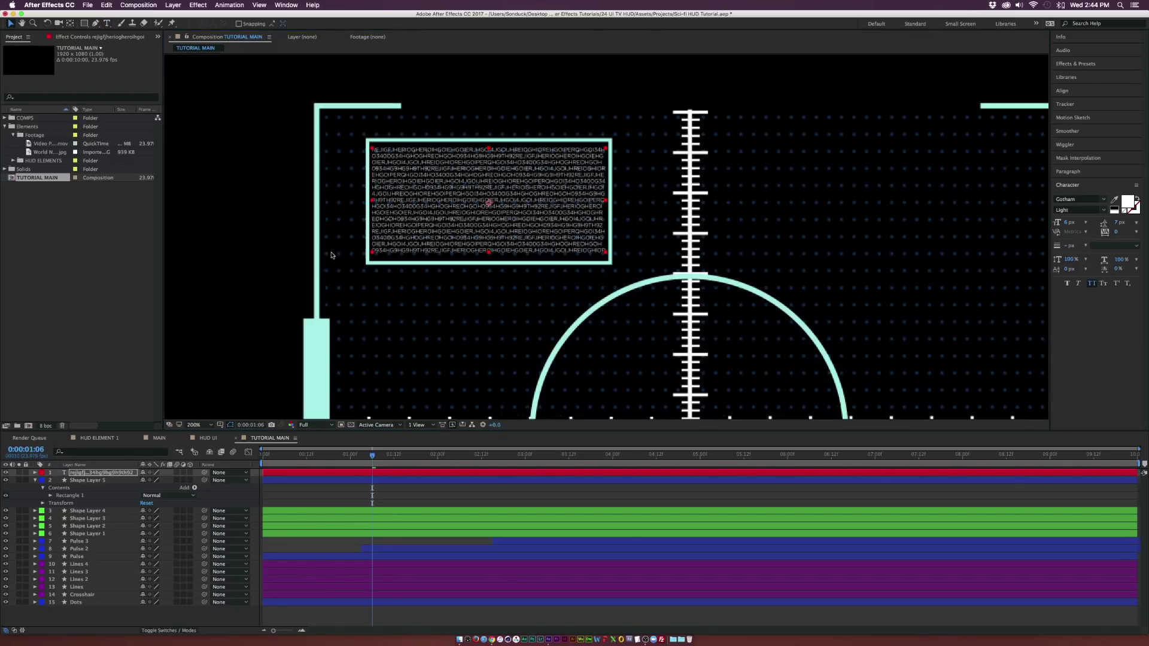
# Step: Adjust Shape Layer 5's top and bottom edges around the text, then set magnification to Fit
pyautogui.click(96, 481)
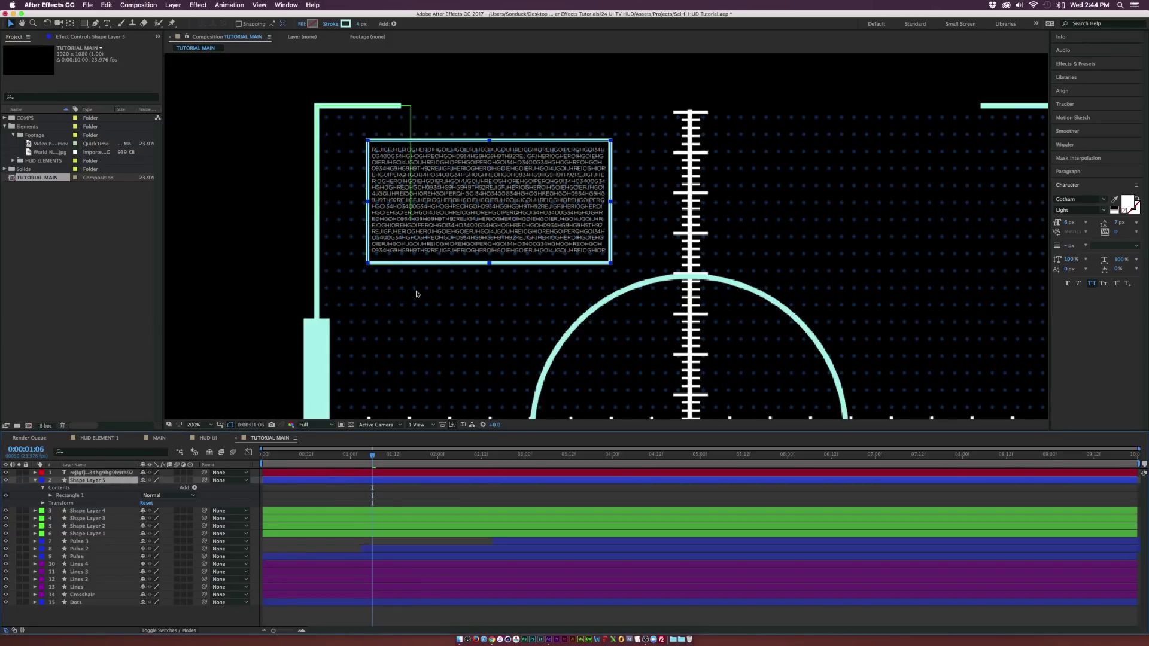
pyautogui.moveTo(489, 267); pyautogui.dragTo(489, 263)
pyautogui.press('Down')
pyautogui.press('Down')
pyautogui.press('Down')
pyautogui.press('Down')
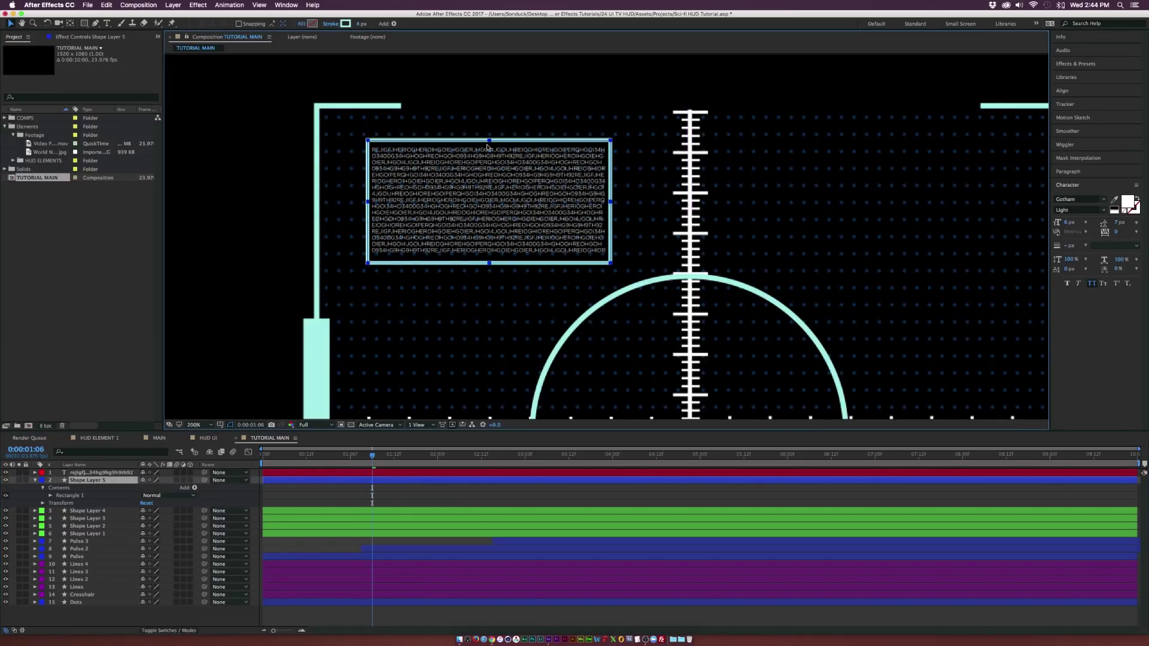
pyautogui.moveTo(489, 142); pyautogui.dragTo(489, 143)
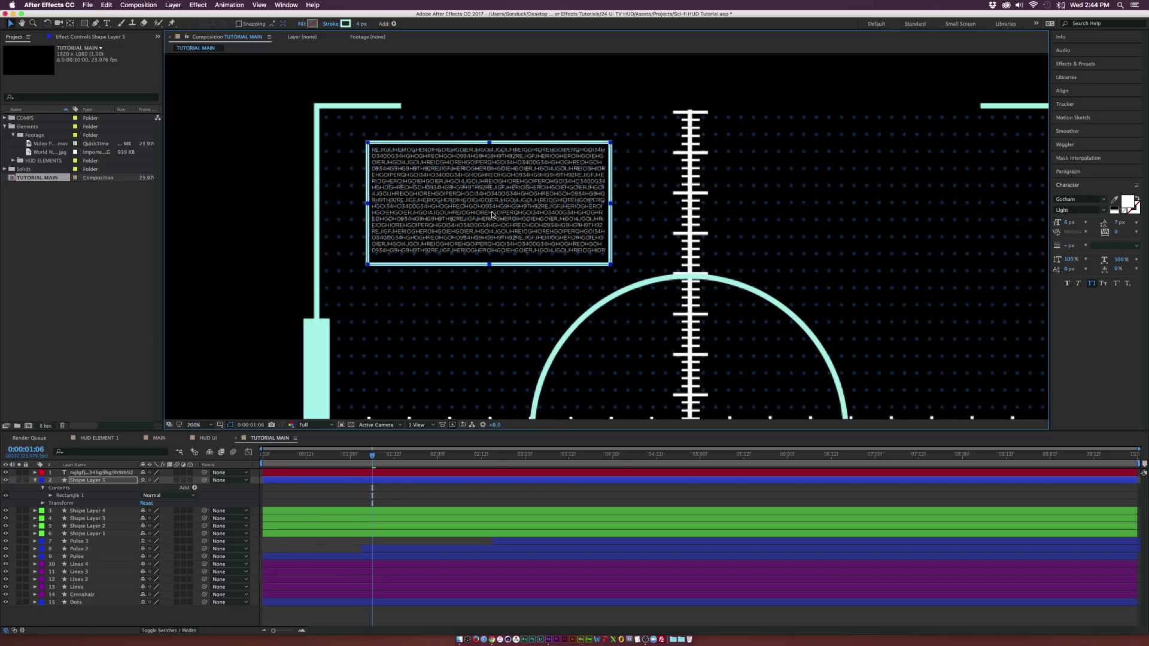
pyautogui.press('Up')
pyautogui.press('Up')
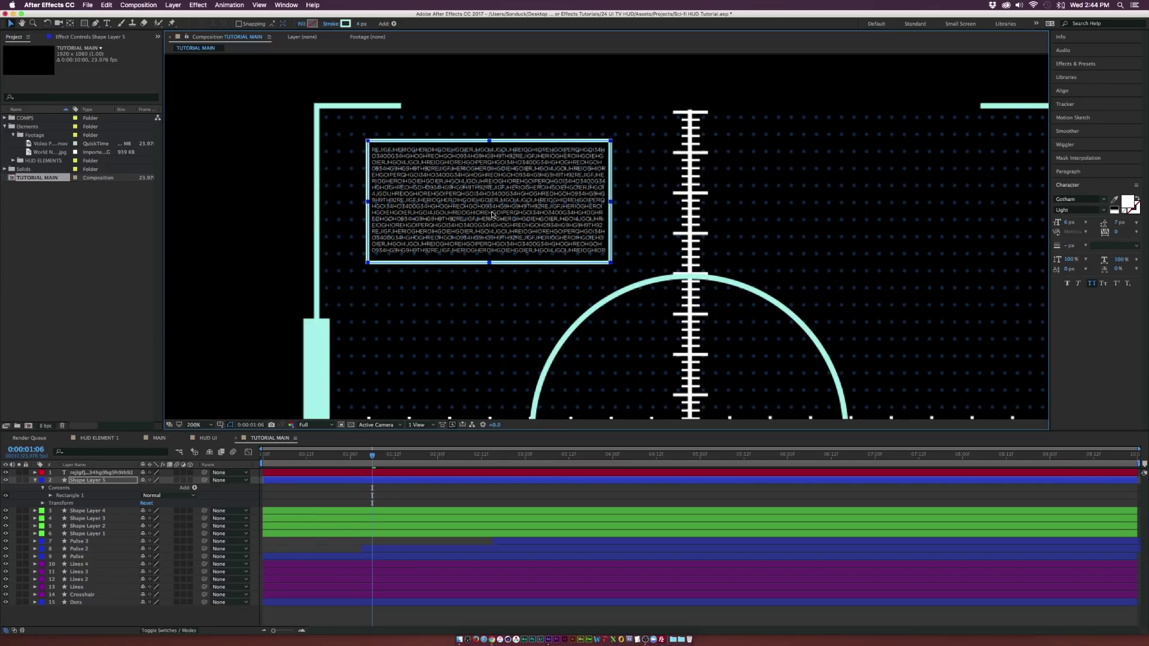
pyautogui.press(',')
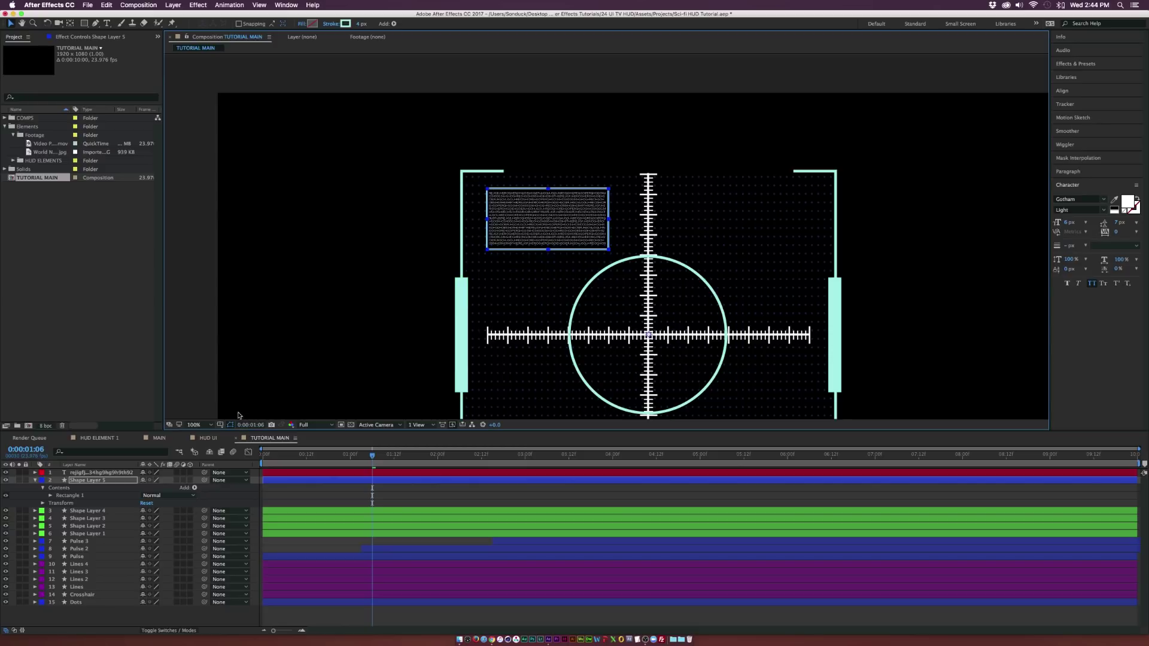
pyautogui.click(199, 424)
pyautogui.click(198, 433)
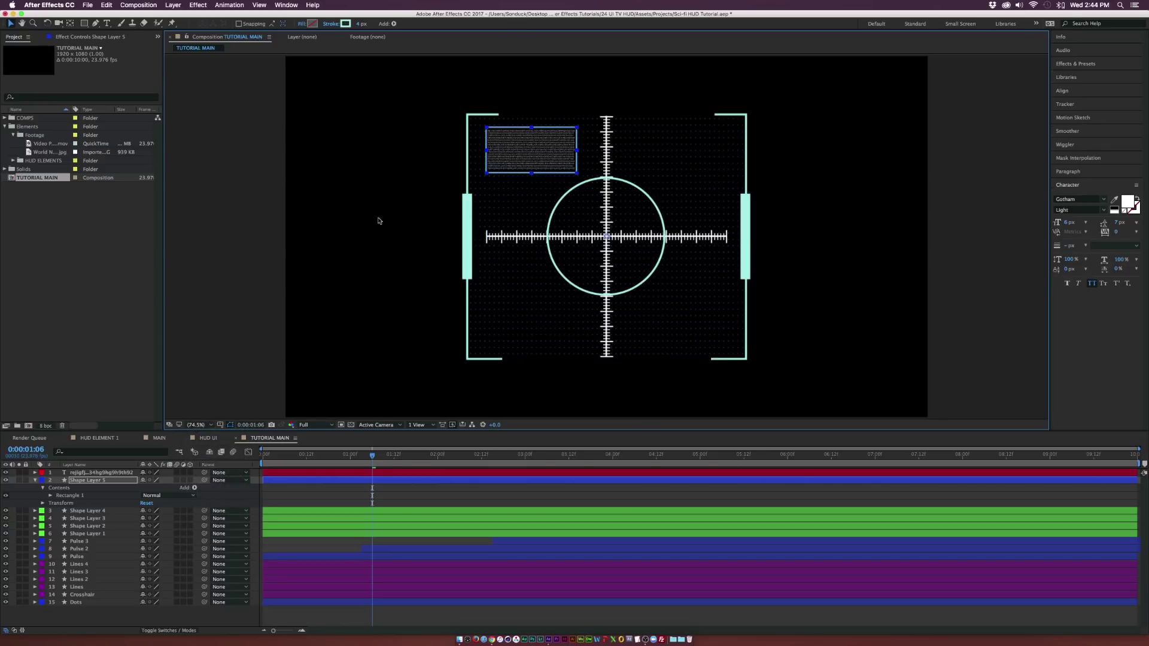
pyautogui.click(261, 303)
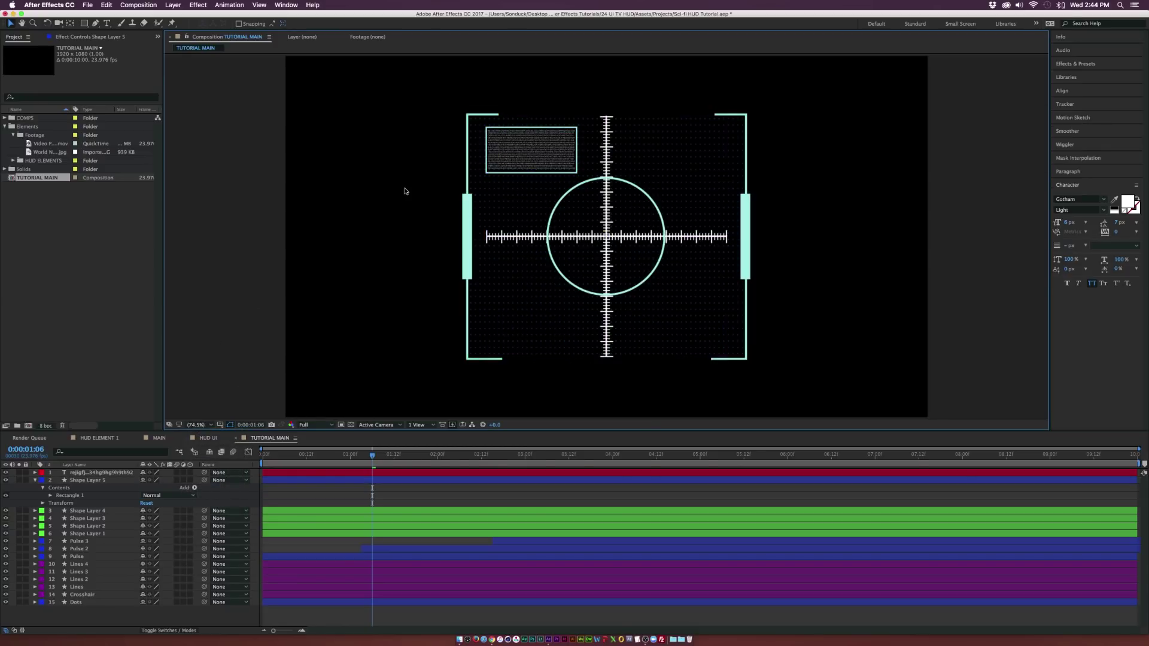
# Step: Add a Character Offset animator to the gibberish text layer and raise the offset to 24
pyautogui.click(30, 473)
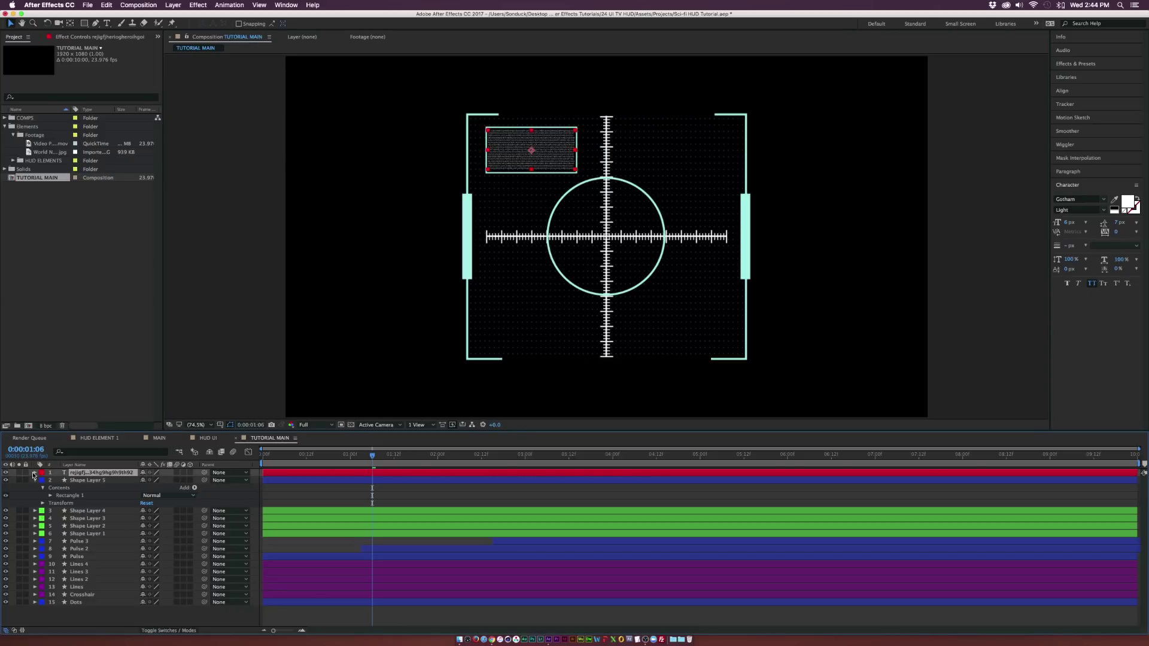
pyautogui.click(34, 473)
pyautogui.click(195, 480)
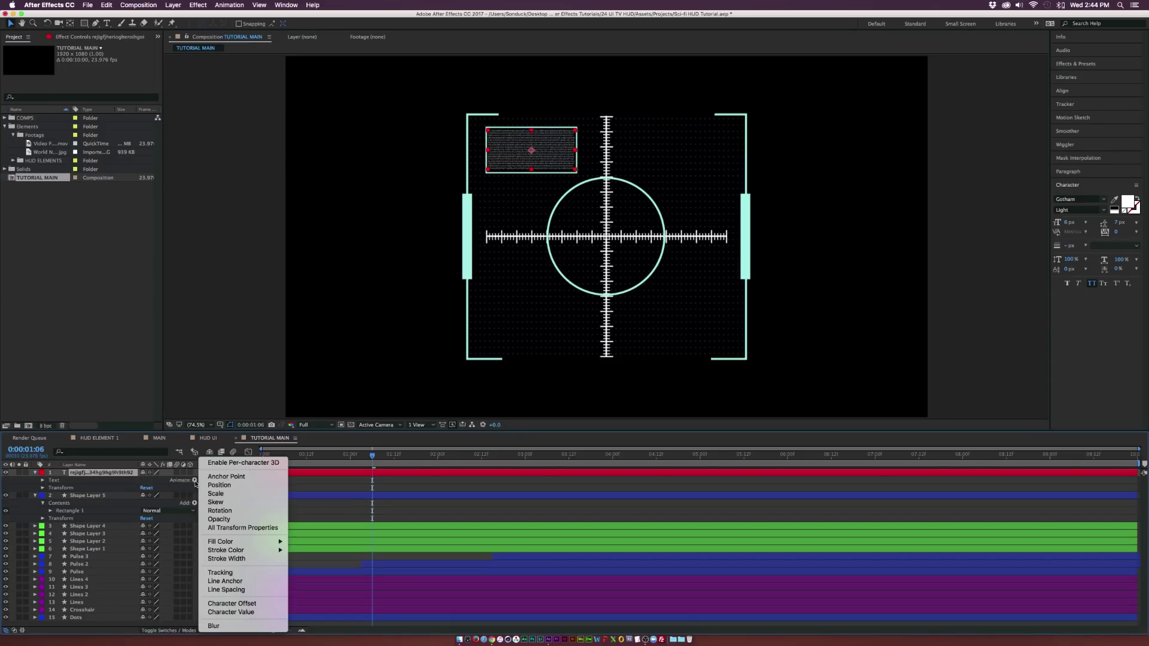
pyautogui.click(231, 604)
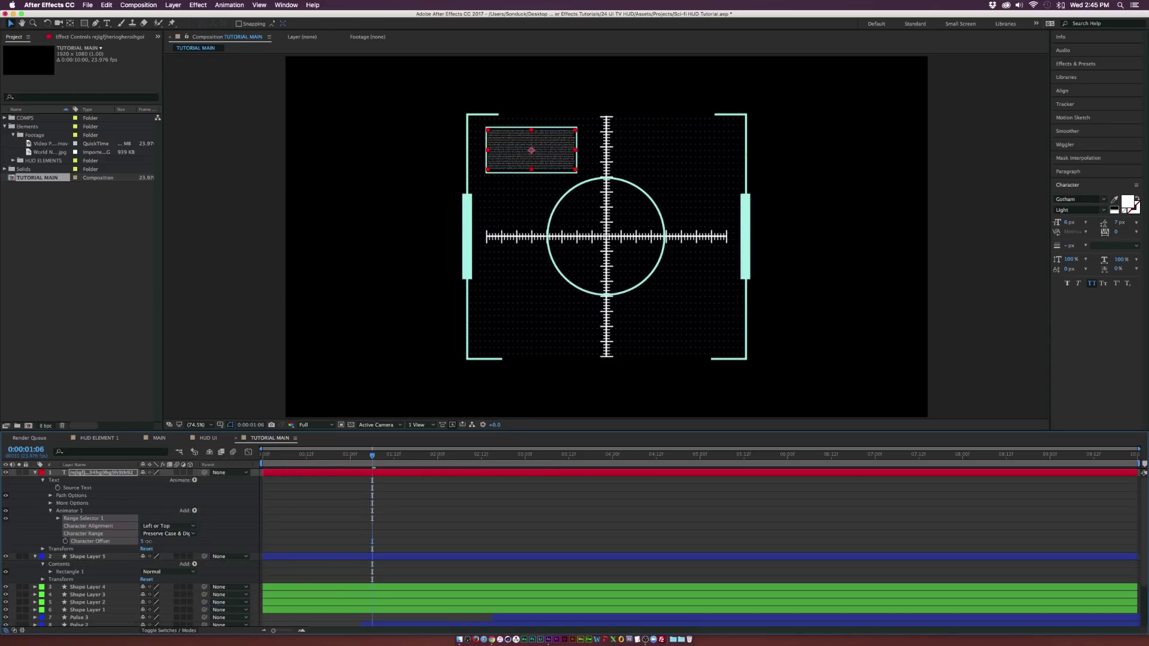
pyautogui.moveTo(149, 539); pyautogui.dragTo(150, 540)
pyautogui.click(196, 425)
pyautogui.click(196, 434)
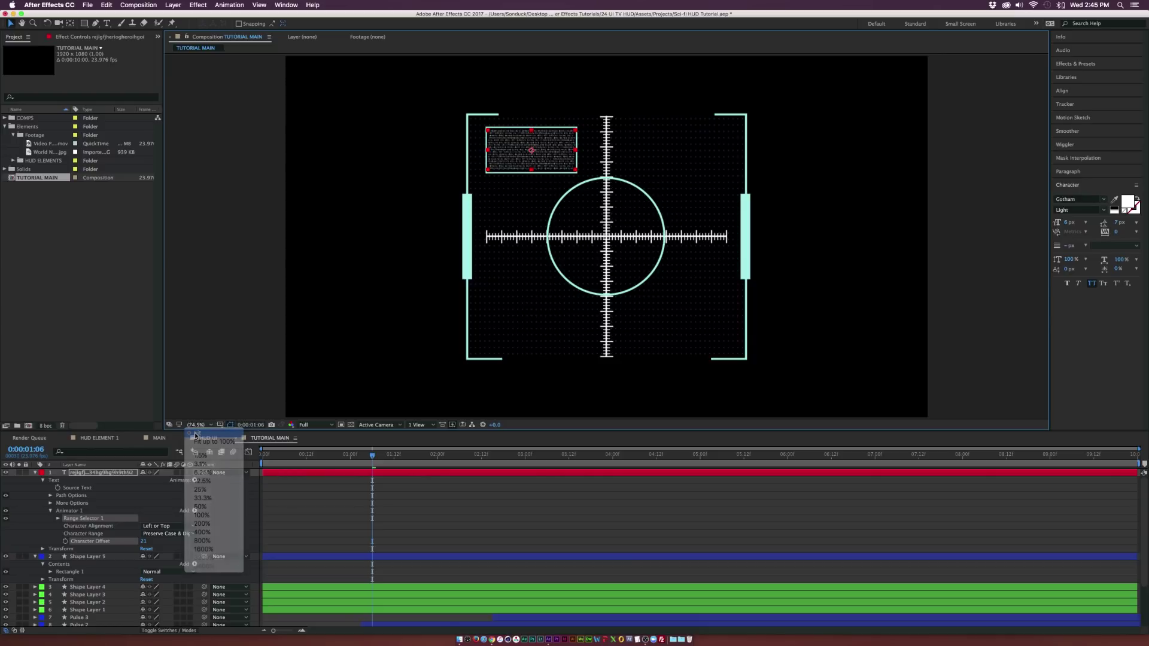
pyautogui.scroll(4, 403, 236)
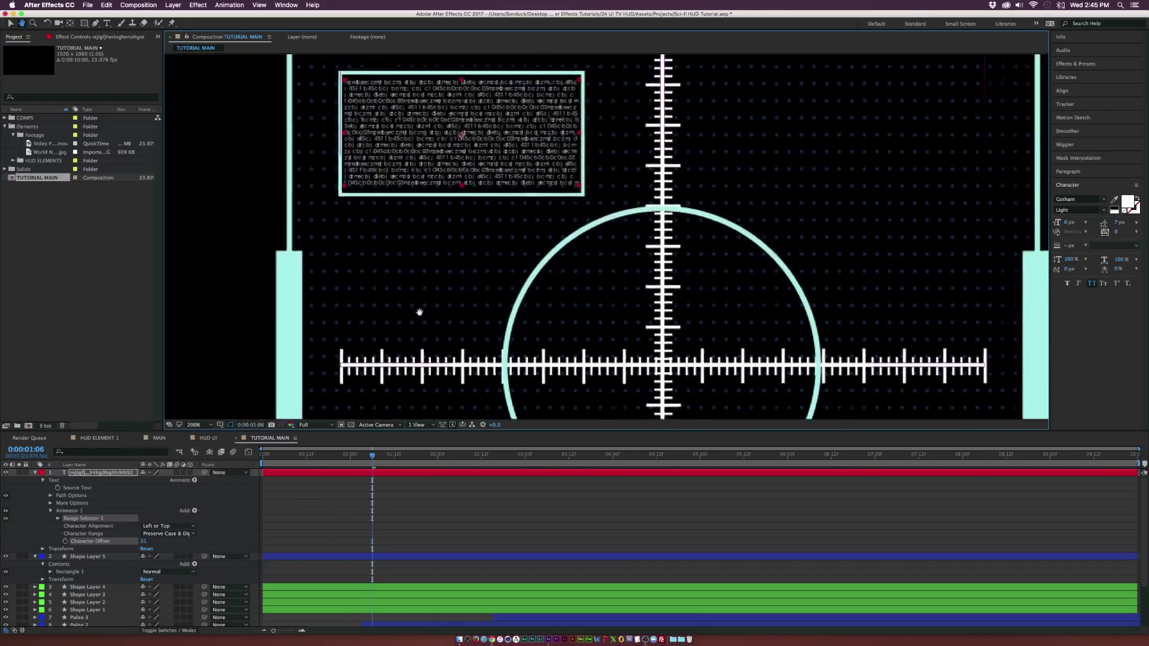
pyautogui.moveTo(419, 313); pyautogui.dragTo(421, 360)
pyautogui.moveTo(144, 541); pyautogui.dragTo(151, 541)
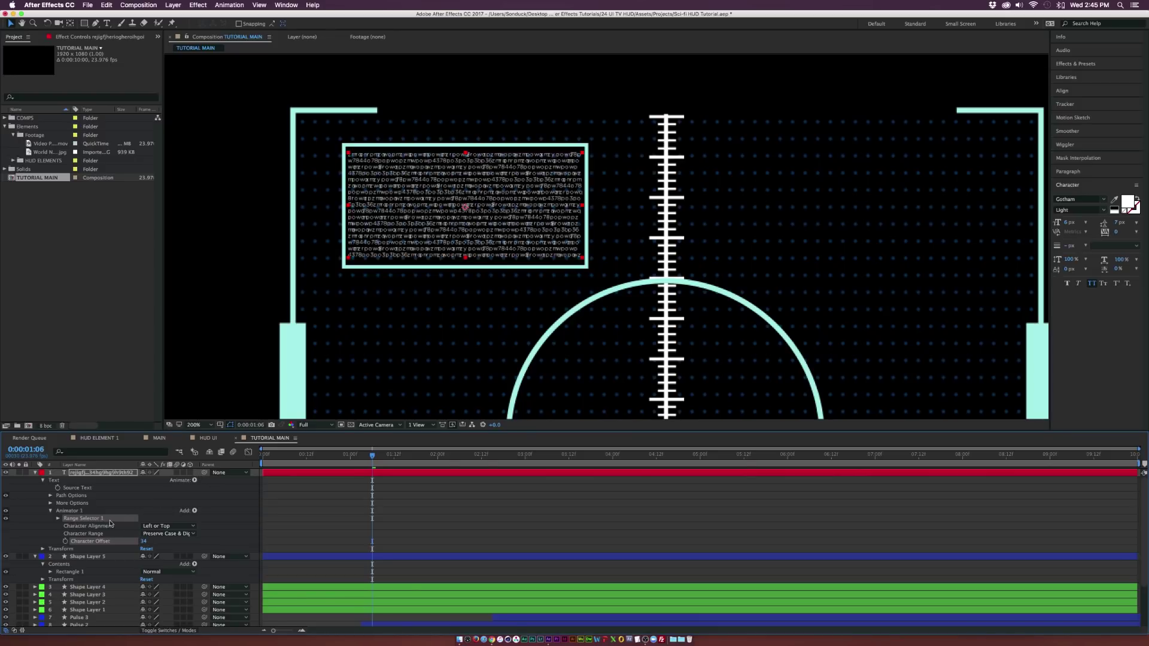
# Step: Keyframe Range Selector 1 Offset at 0% on the first frame and 100% at 6:00
pyautogui.click(59, 519)
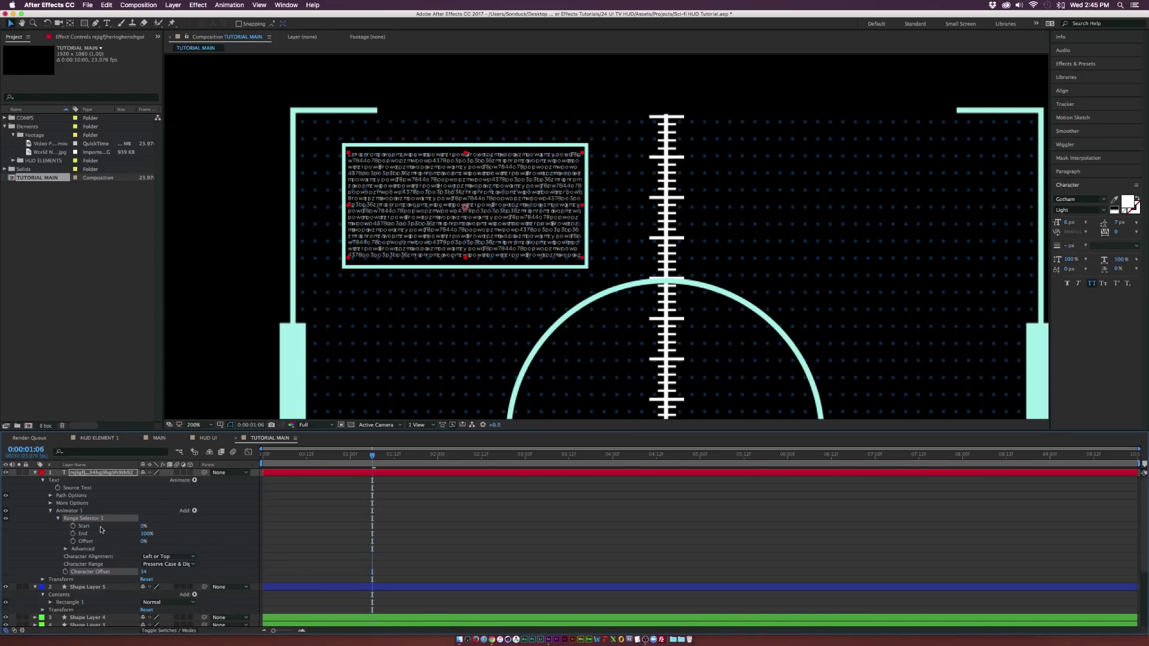
pyautogui.press('Home')
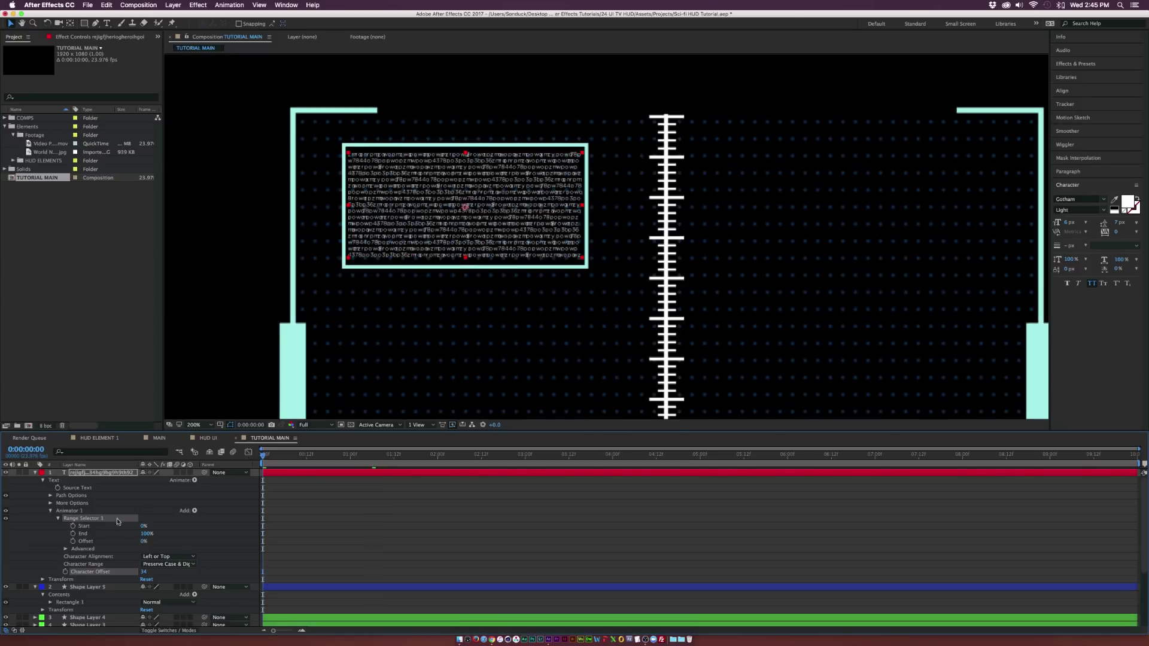
pyautogui.click(72, 541)
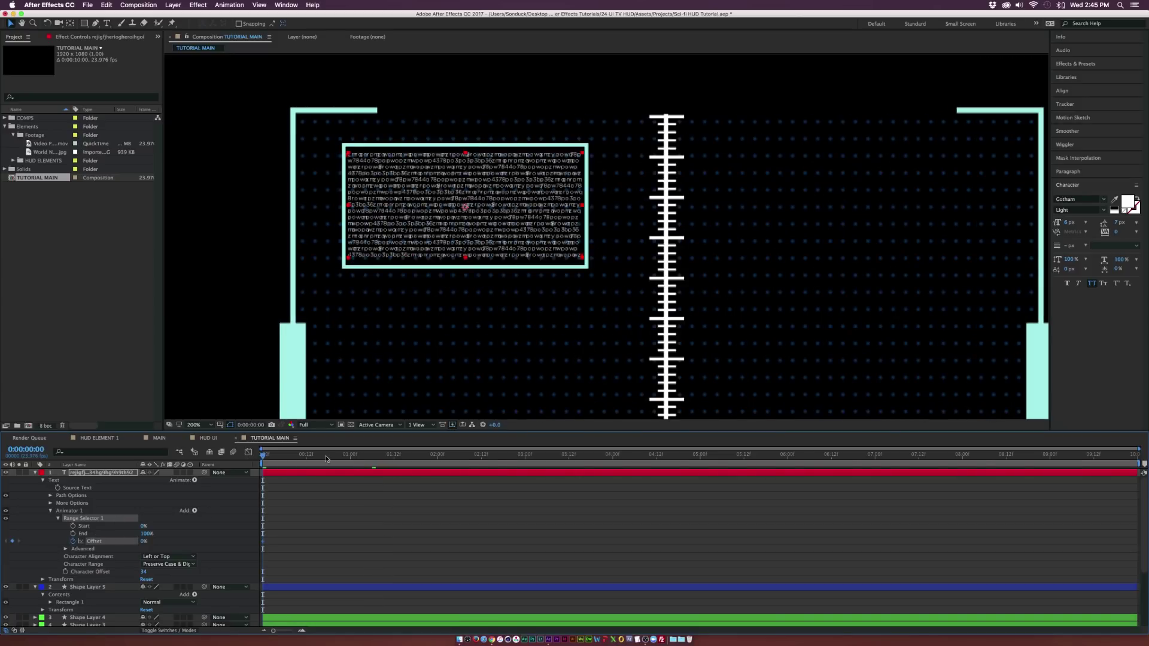
pyautogui.moveTo(326, 458); pyautogui.dragTo(787, 458)
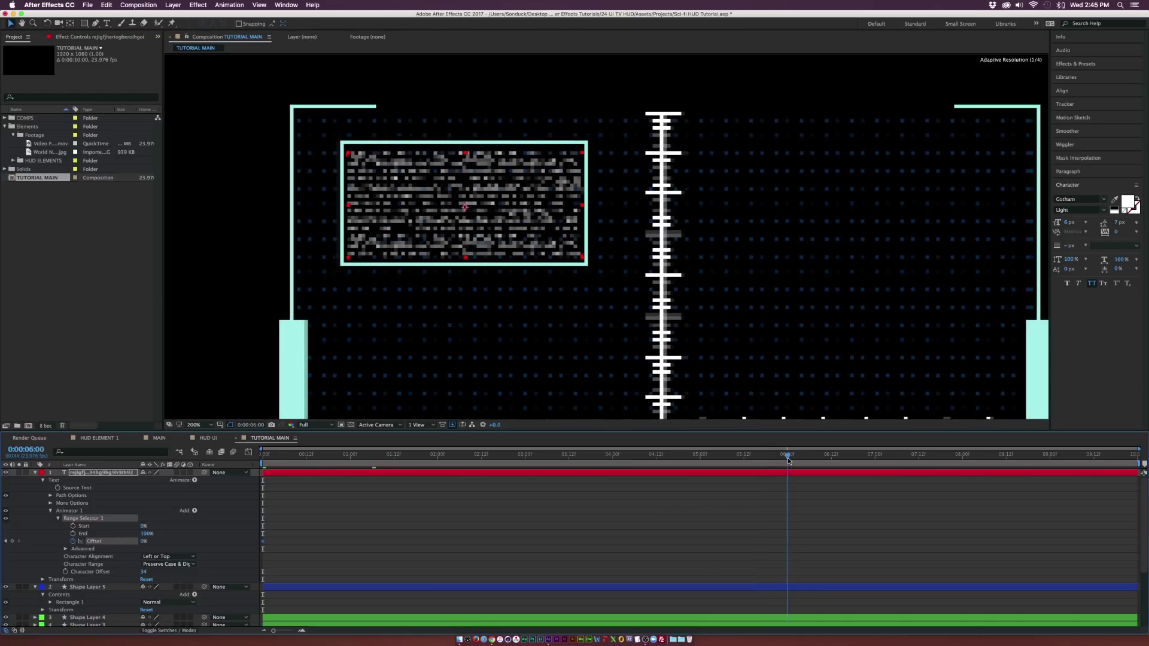
pyautogui.moveTo(142, 543); pyautogui.dragTo(275, 542)
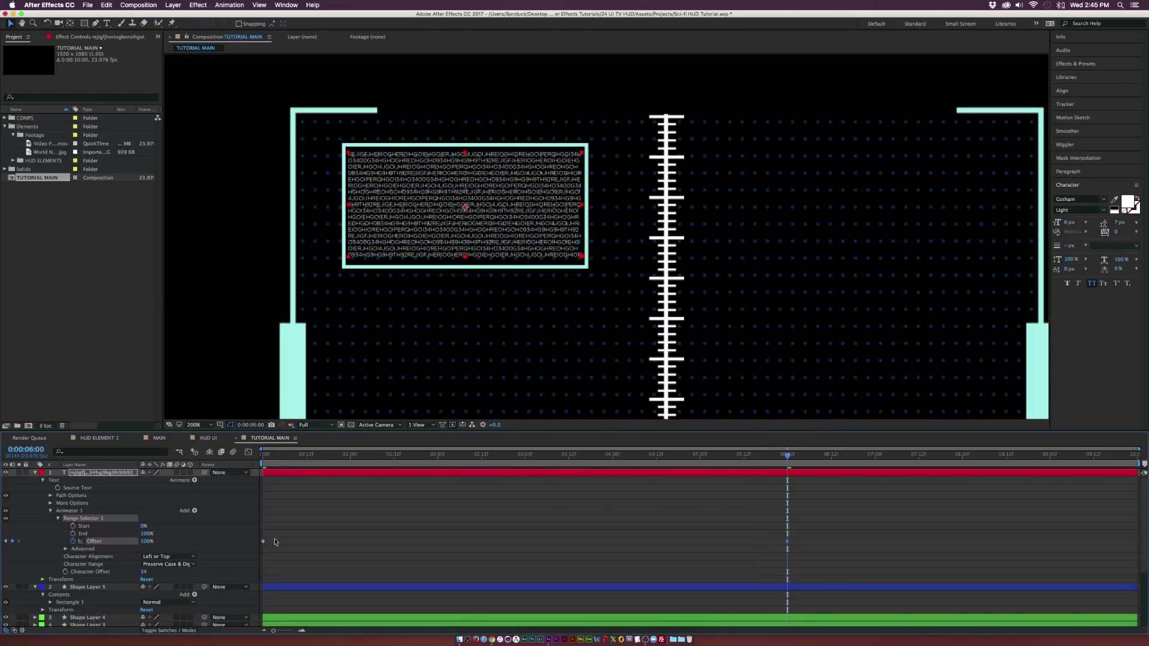
# Step: Preview the scramble at several times, fit the view, and collapse the text layer
pyautogui.click(486, 458)
pyautogui.click(437, 456)
pyautogui.click(335, 456)
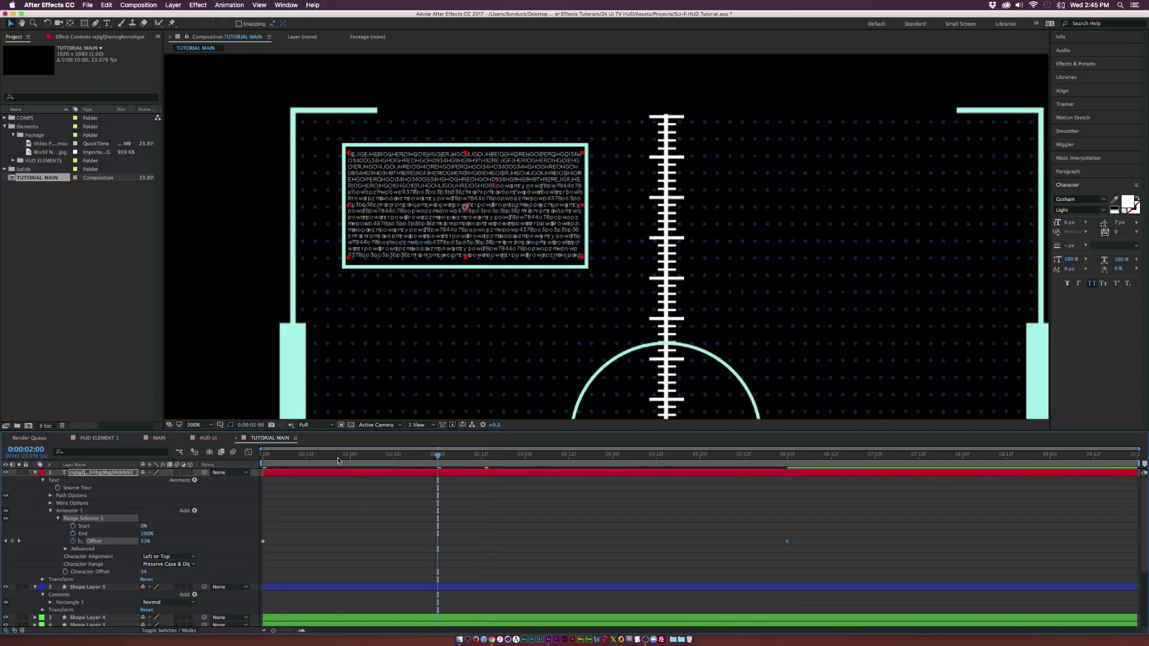
pyautogui.click(521, 456)
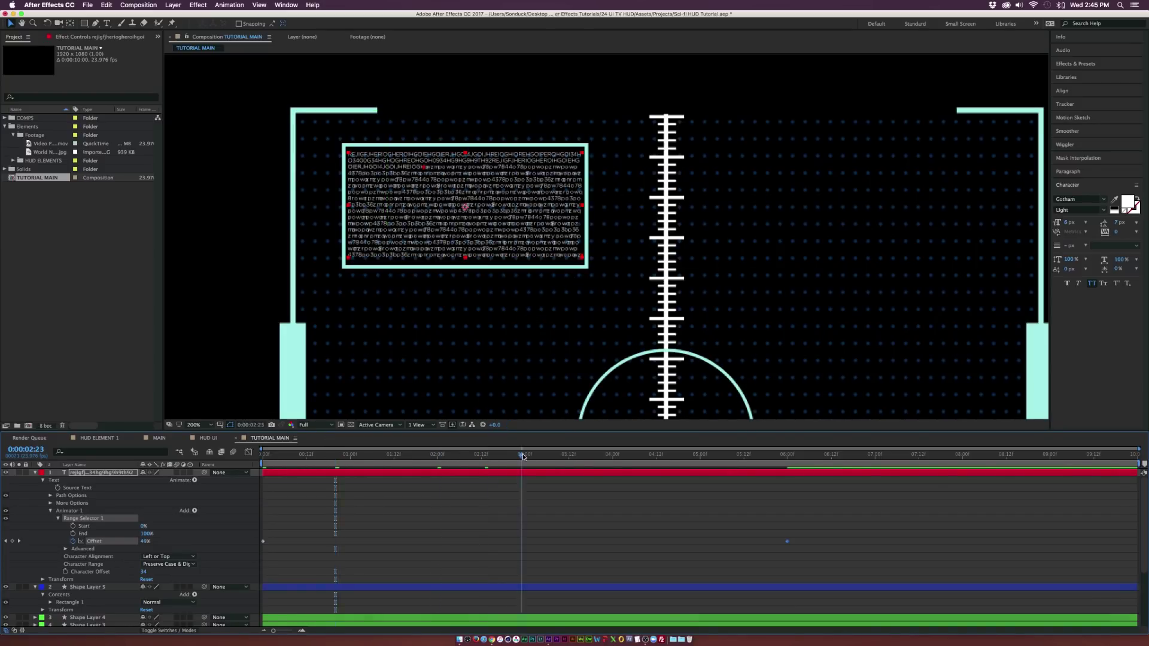
pyautogui.press(',')
pyautogui.press(',')
pyautogui.press(',')
pyautogui.press('.')
pyautogui.press('.')
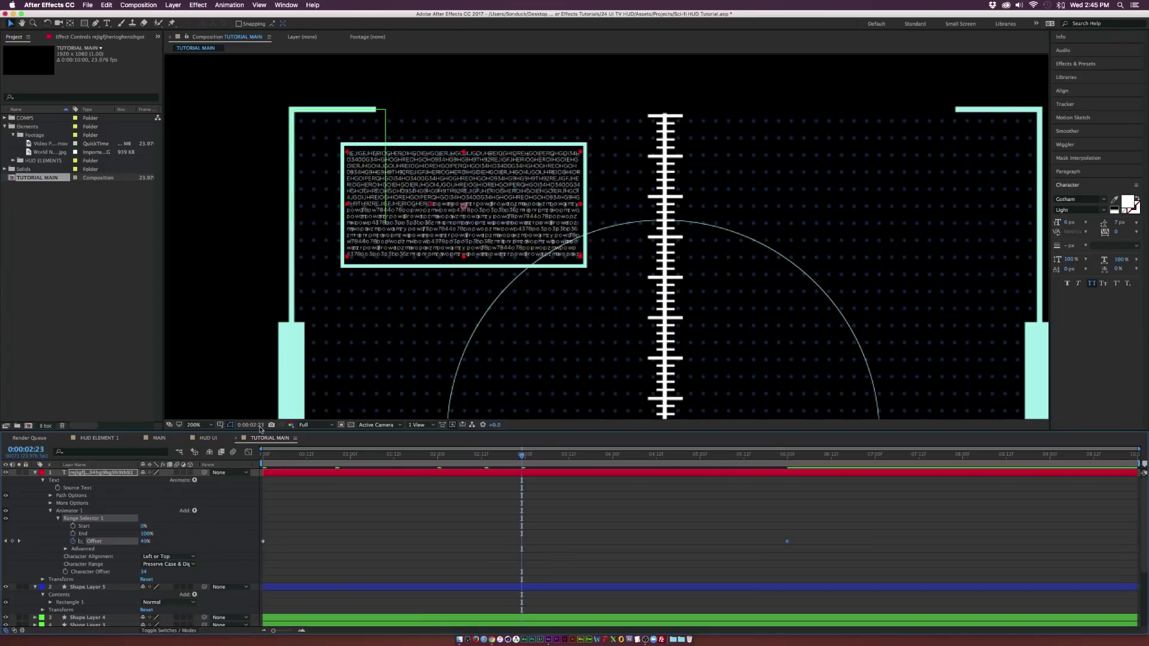
pyautogui.click(195, 425)
pyautogui.click(200, 431)
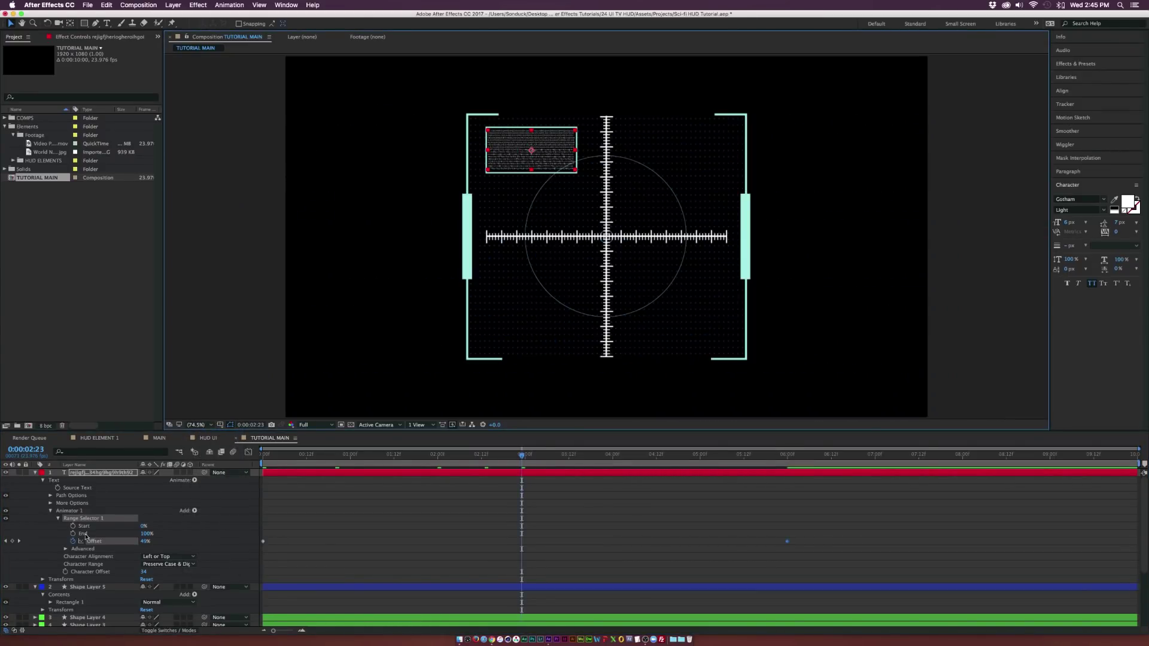
pyautogui.click(36, 473)
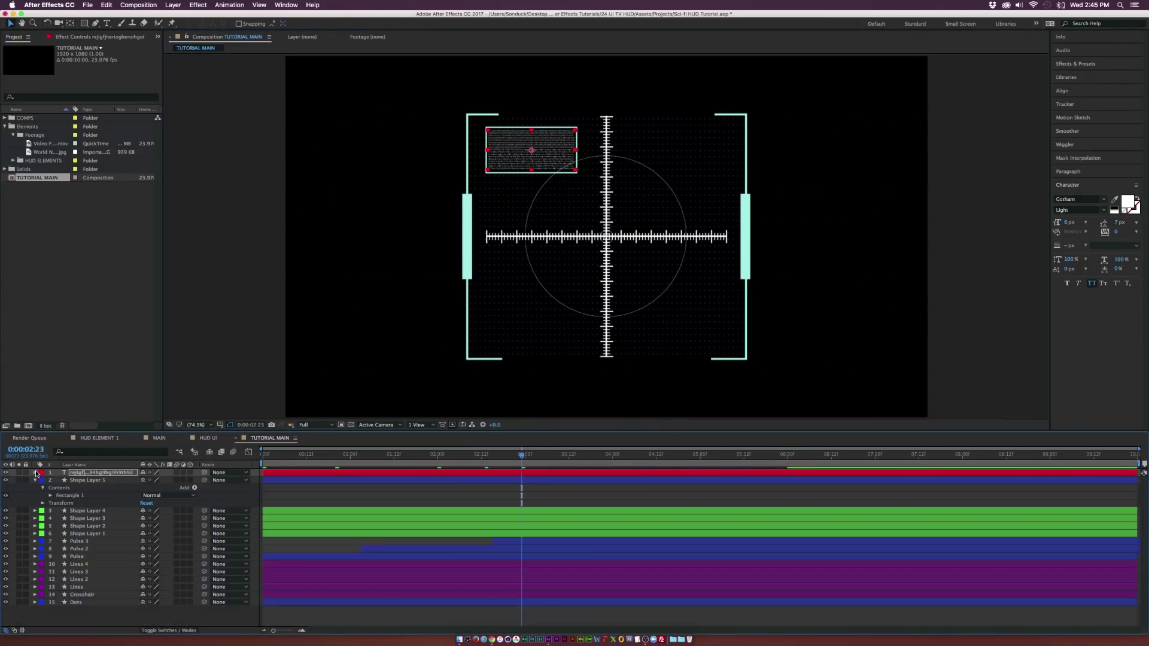
pyautogui.click(308, 474)
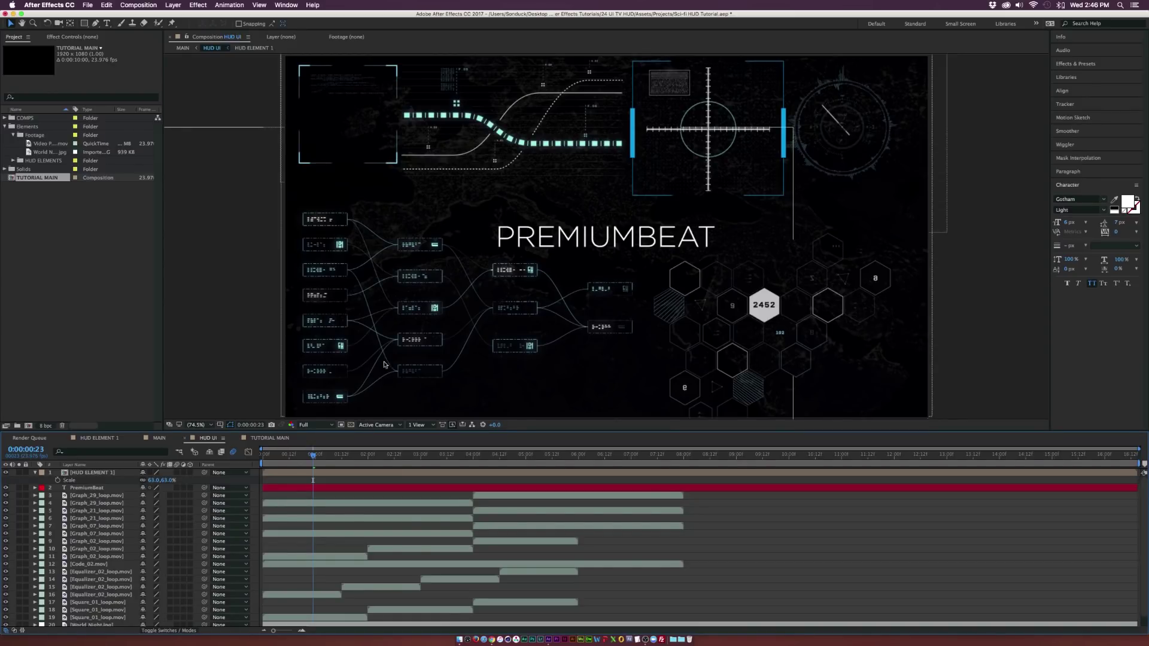
pyautogui.click(260, 438)
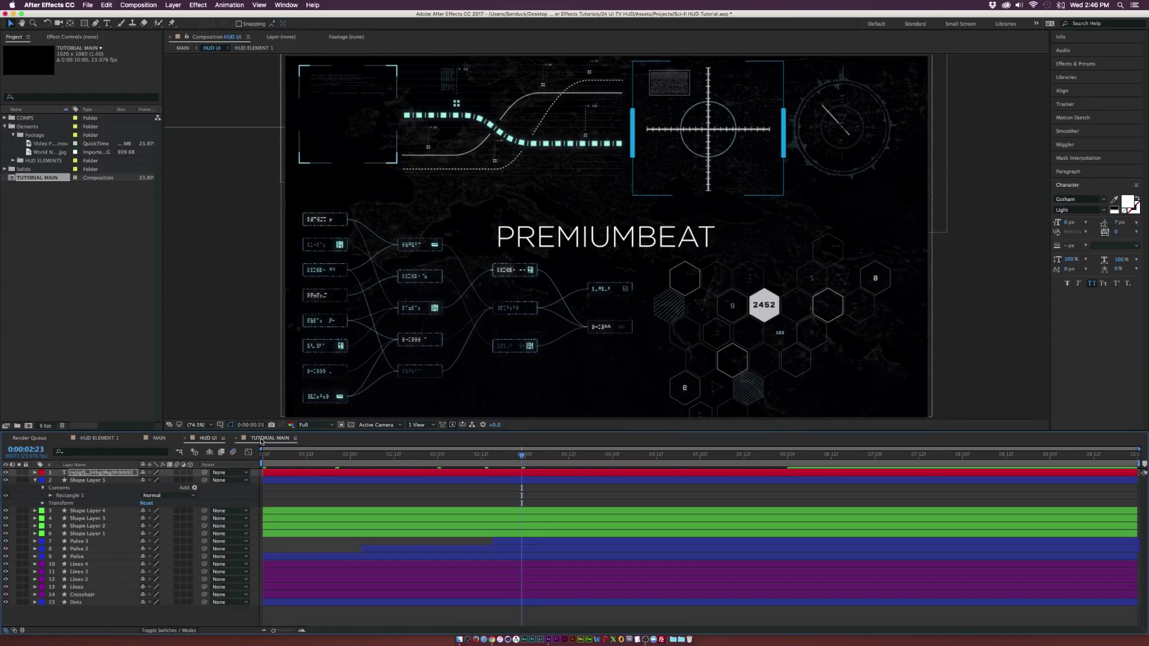
pyautogui.click(34, 480)
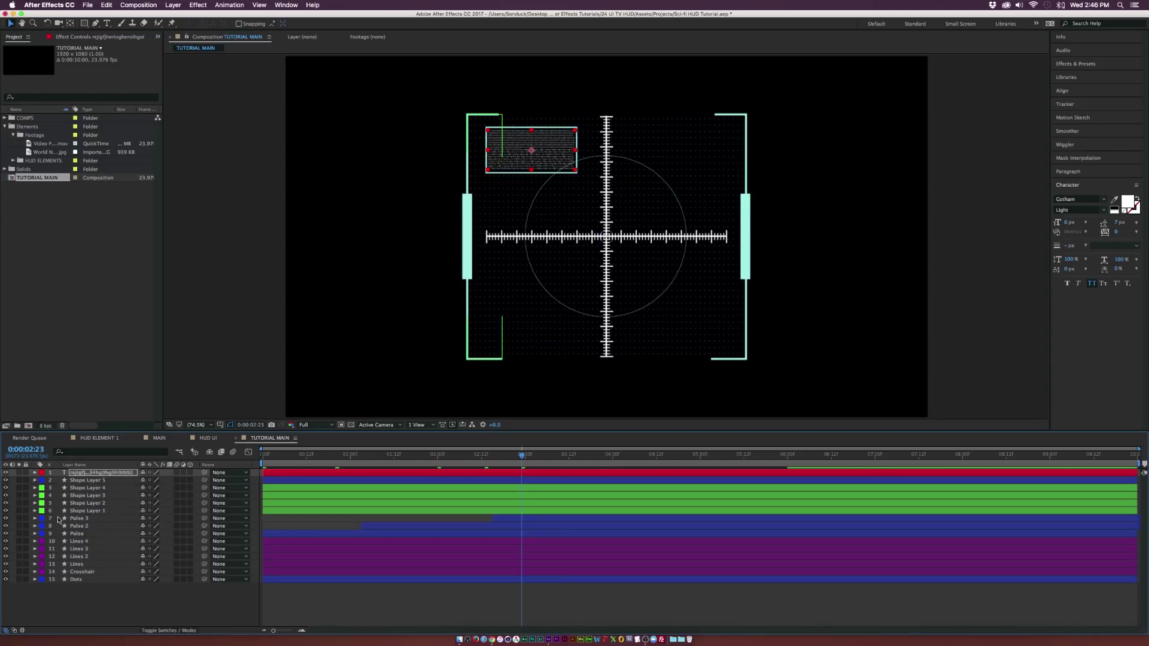
# Step: Pre-compose all the HUD layers into a new comp named HUD ELEMENT 2
pyautogui.moveTo(89, 606); pyautogui.dragTo(89, 473)
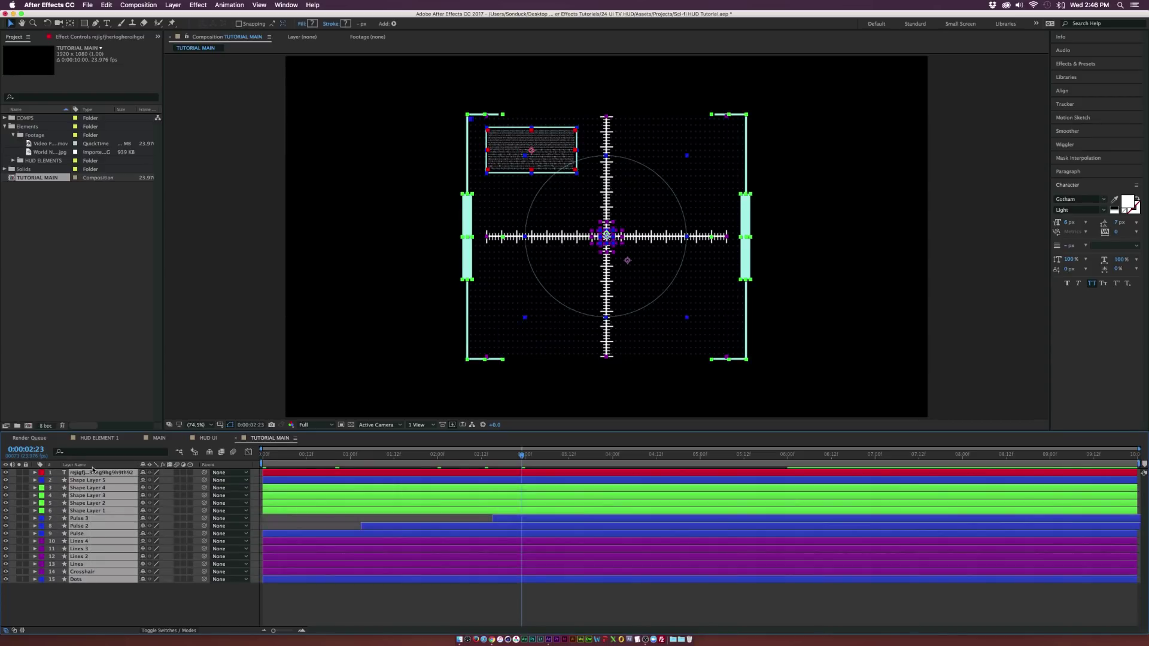
pyautogui.press('super+shift+c')
pyautogui.write('HUD ELEMENT 2')
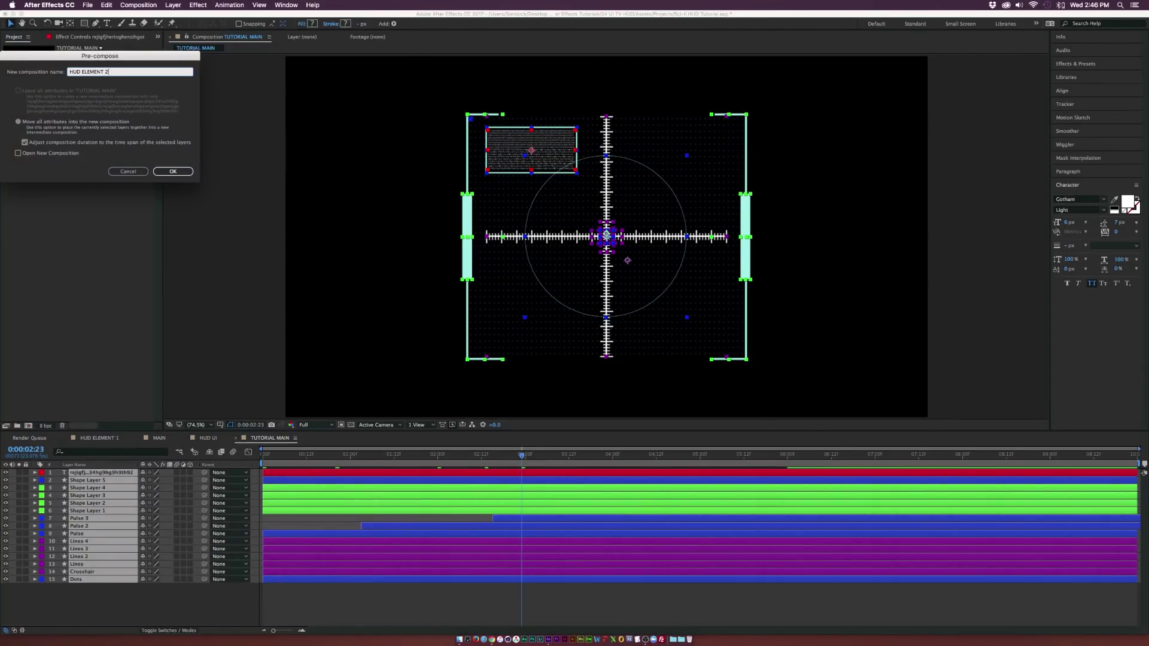
pyautogui.press('Return')
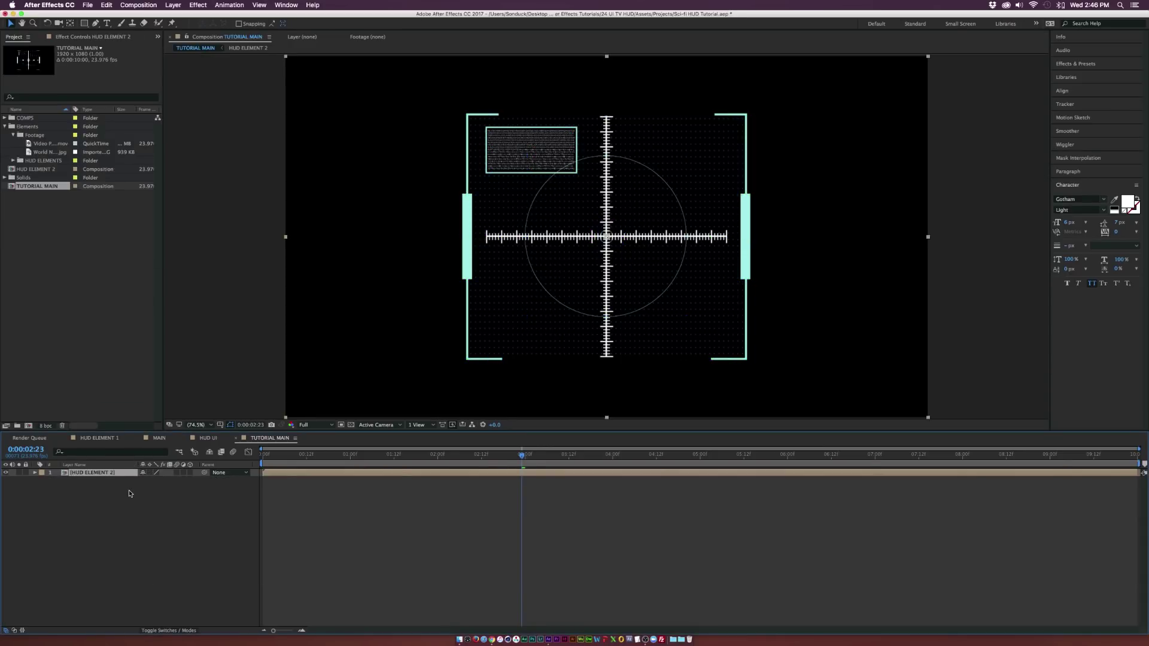
# Step: Scale the HUD ELEMENT 2 layer to 49% and move it to the upper right
pyautogui.press('s')
pyautogui.moveTo(158, 479)
pyautogui.mouseDown()
pyautogui.moveTo(126, 482)
pyautogui.moveTo(143, 482)
pyautogui.mouseUp()
pyautogui.moveTo(628, 249); pyautogui.dragTo(787, 142)
pyautogui.doubleClick(40, 162)
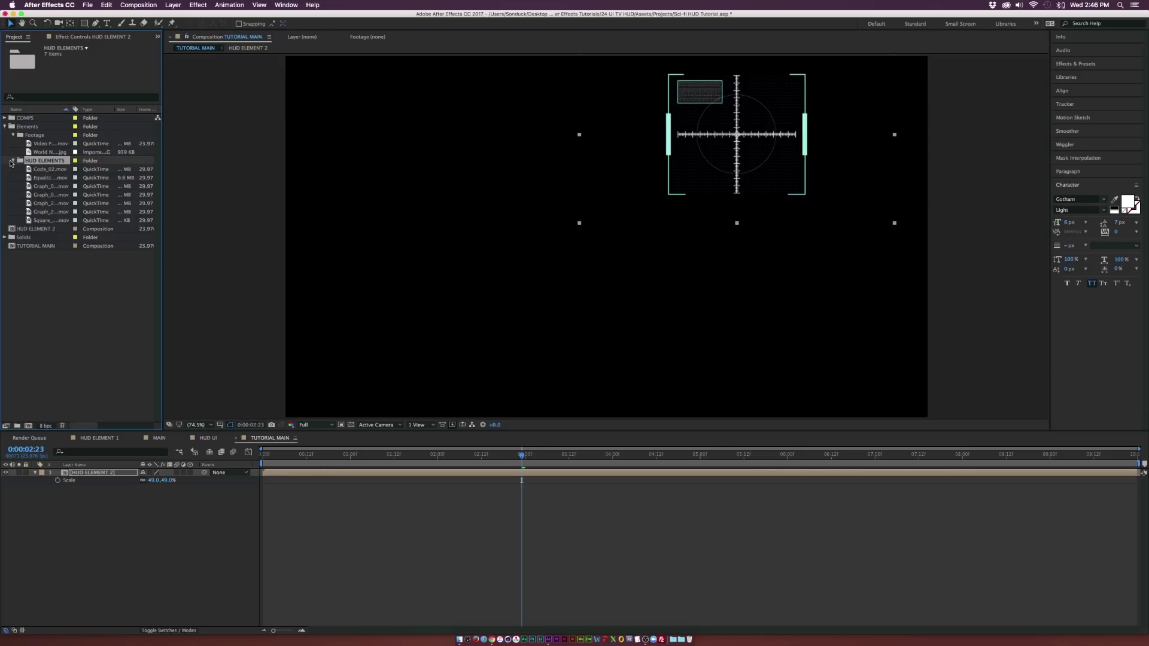
# Step: Add Graph_02_loop.mov to the composition in place of Code_02.mov
pyautogui.click(34, 167)
pyautogui.click(28, 170)
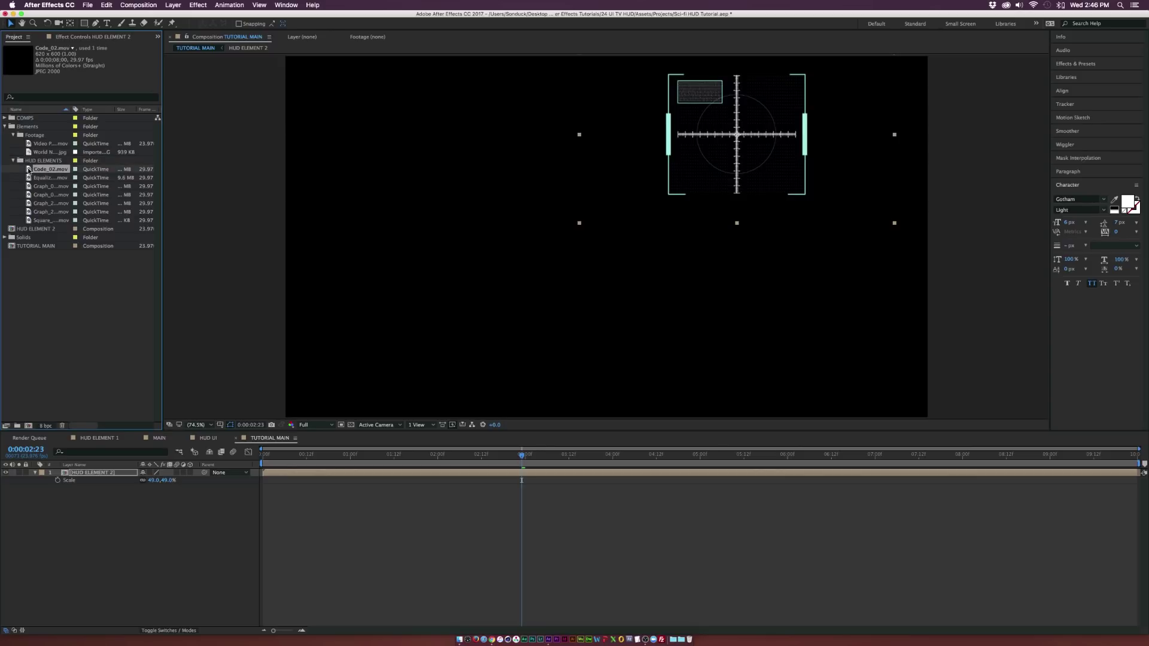
pyautogui.moveTo(28, 171); pyautogui.dragTo(127, 472)
pyautogui.press('Delete')
pyautogui.click(51, 203)
pyautogui.moveTo(50, 187); pyautogui.dragTo(82, 475)
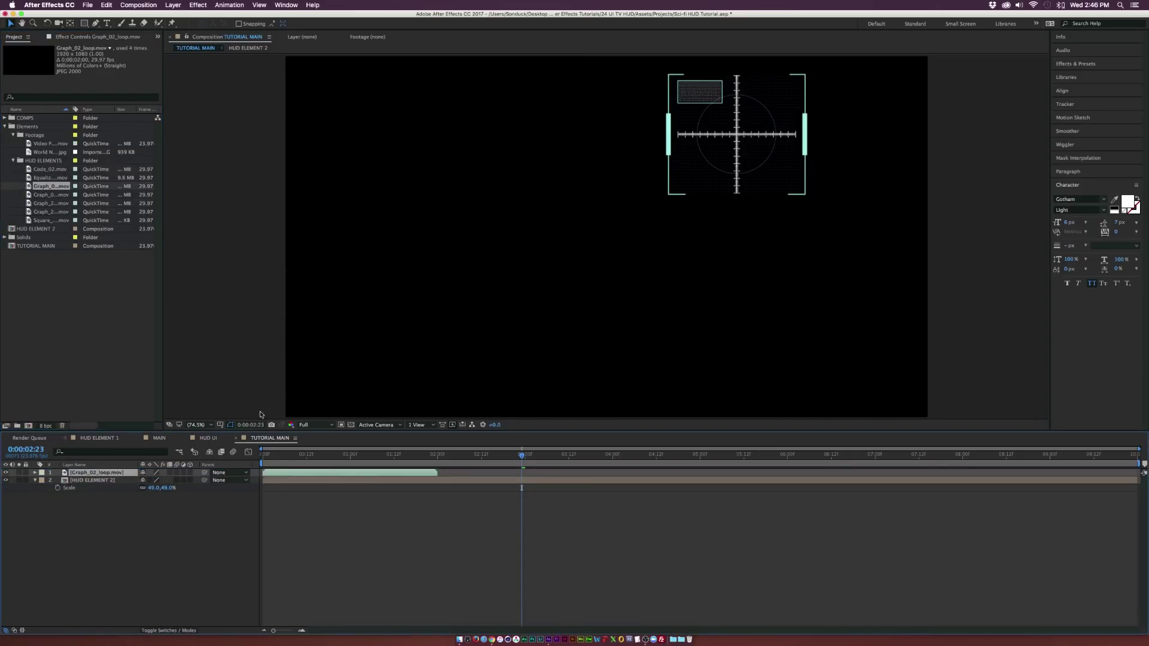
# Step: Position the graph in the lower-left area and scale it to 77%
pyautogui.click(294, 459)
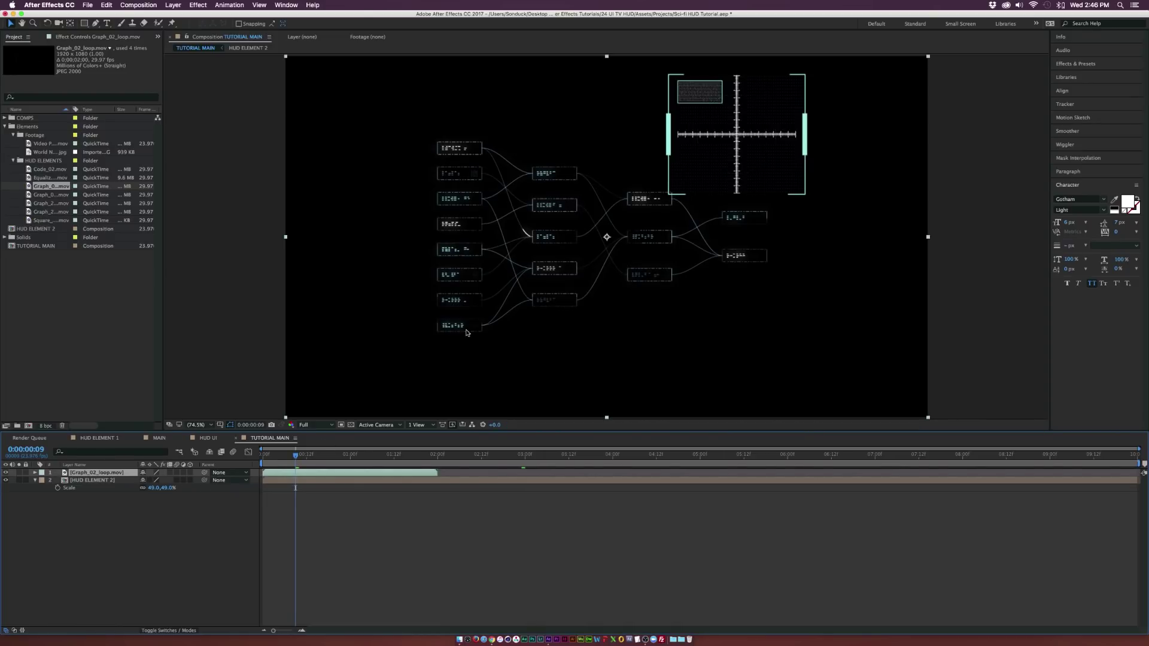
pyautogui.moveTo(526, 253); pyautogui.dragTo(450, 352)
pyautogui.scroll(-4, 456, 350)
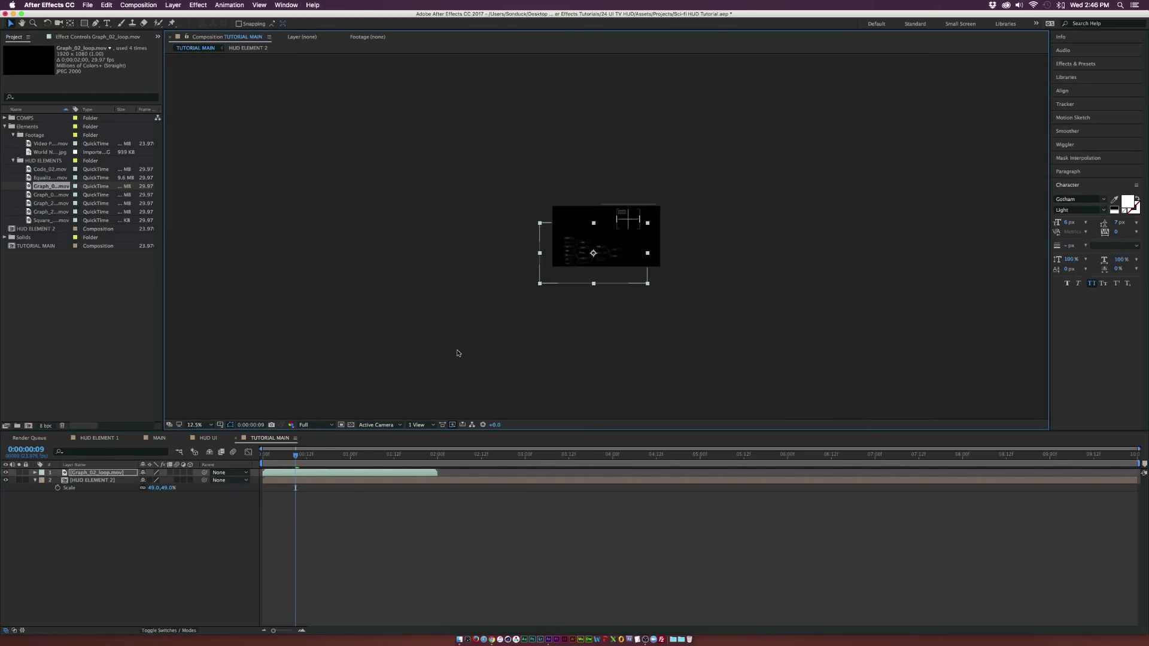
pyautogui.scroll(3, 560, 328)
pyautogui.moveTo(561, 328); pyautogui.dragTo(493, 249)
pyautogui.press('s')
pyautogui.moveTo(154, 482); pyautogui.dragTo(141, 481)
pyautogui.moveTo(512, 229); pyautogui.dragTo(497, 236)
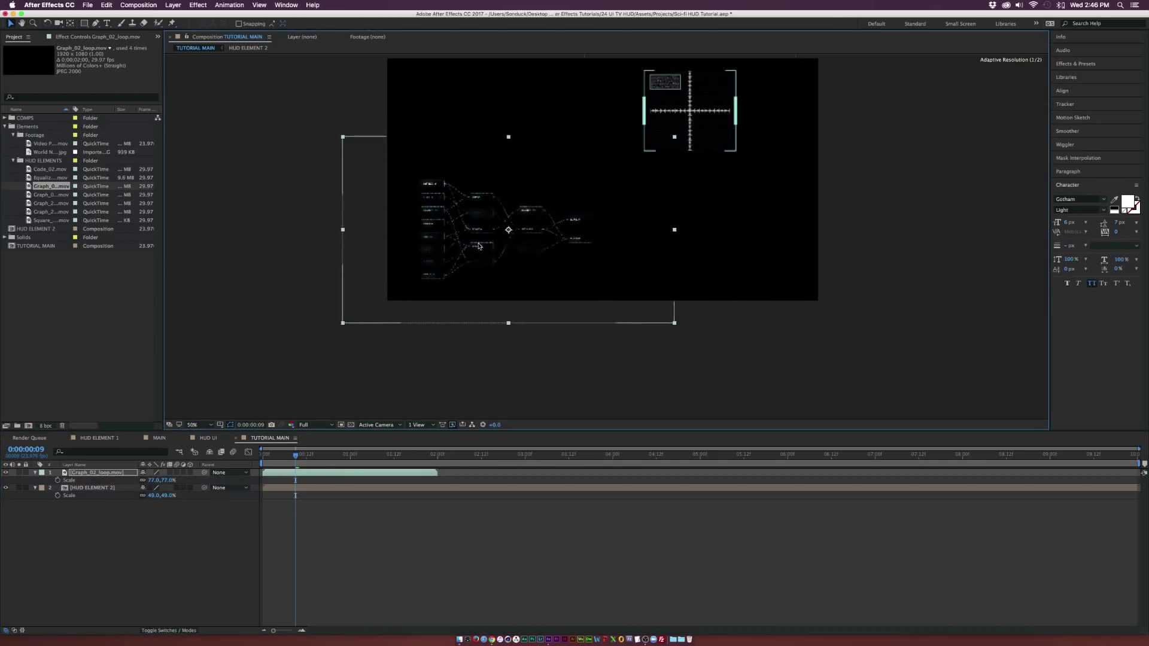
# Step: Scrub ahead in the timeline and play a preview of the graph animation
pyautogui.scroll(2, 477, 247)
pyautogui.moveTo(349, 263); pyautogui.dragTo(925, 328)
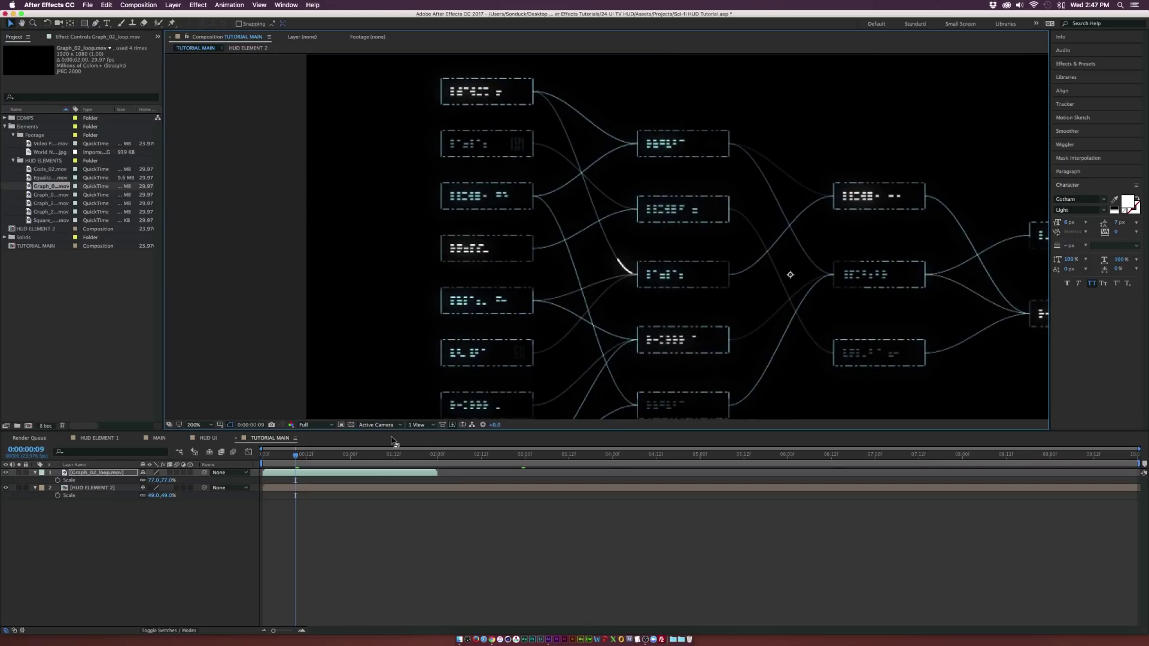
pyautogui.click(313, 452)
pyautogui.moveTo(313, 454); pyautogui.dragTo(358, 455)
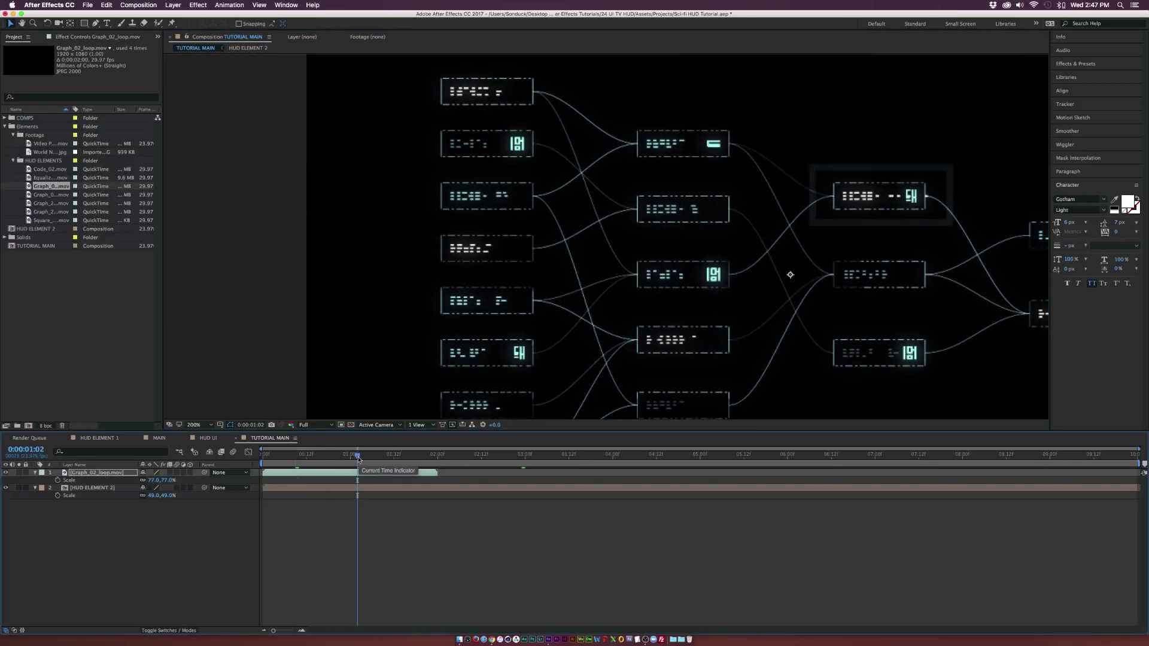
pyautogui.press('space')
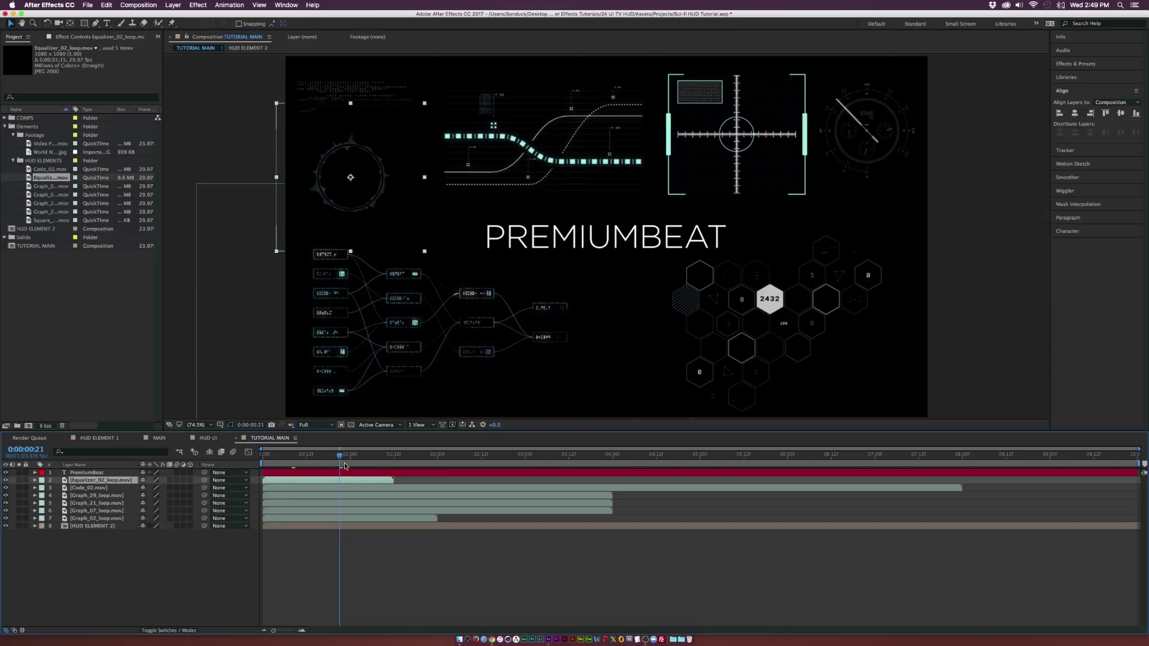
# Step: Duplicate the Equalizer_02 layer, start the copy where the original ends, and duplicate again
pyautogui.moveTo(344, 467); pyautogui.dragTo(263, 466)
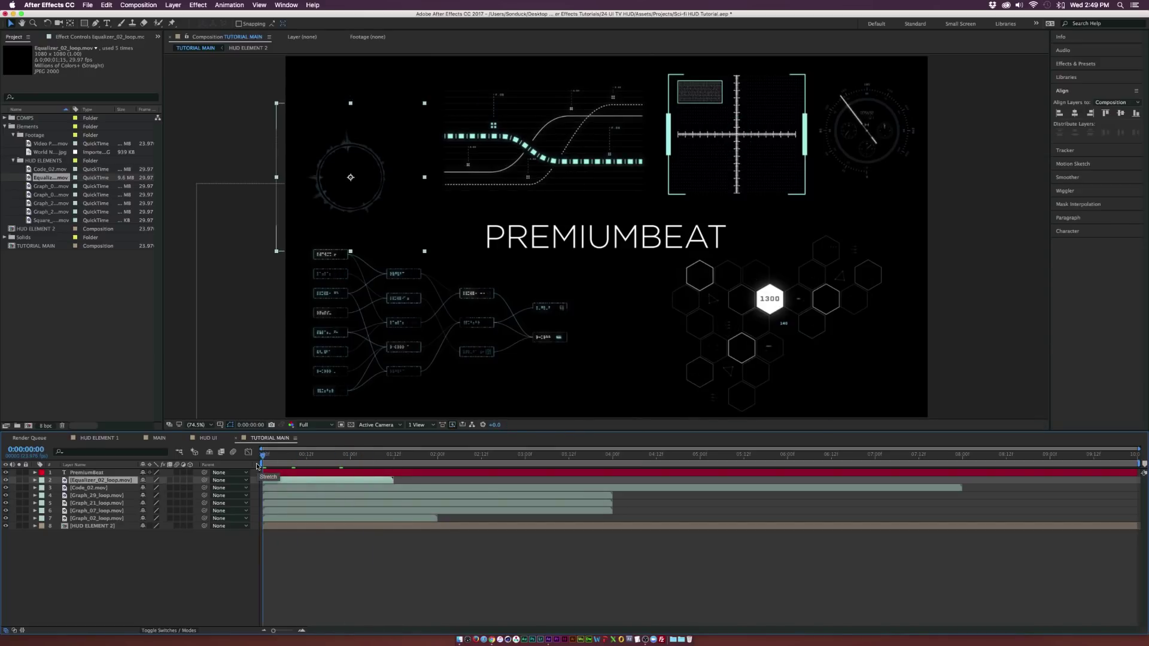
pyautogui.press('super+d')
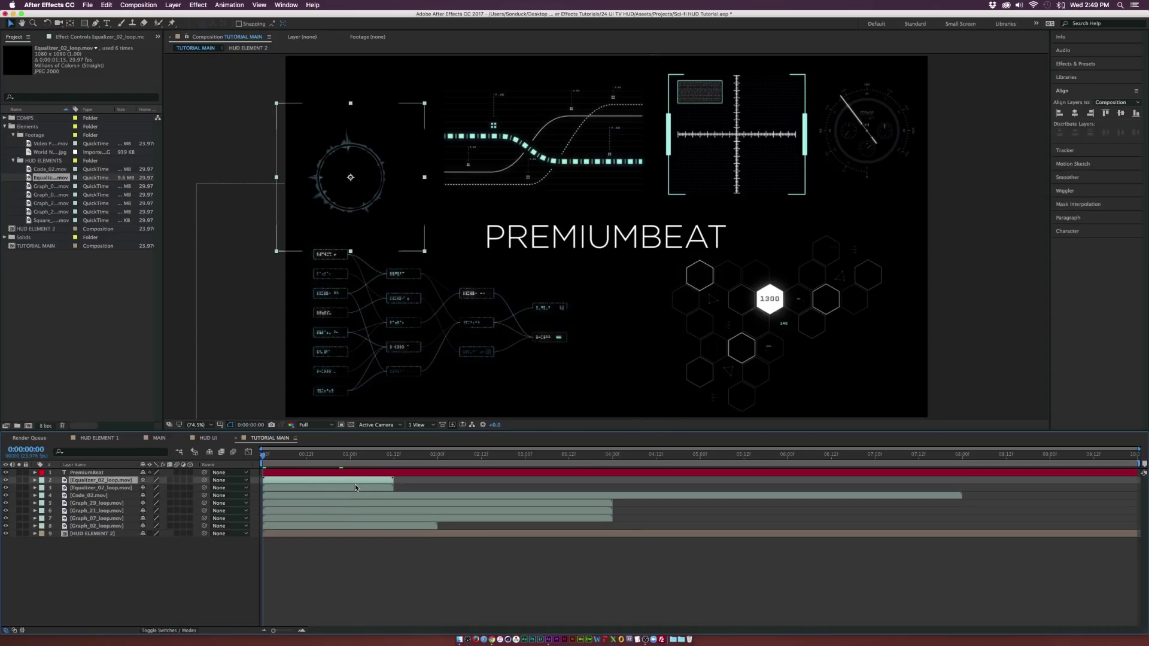
pyautogui.moveTo(352, 481); pyautogui.dragTo(731, 482)
pyautogui.press('super+d')
pyautogui.press('super+d')
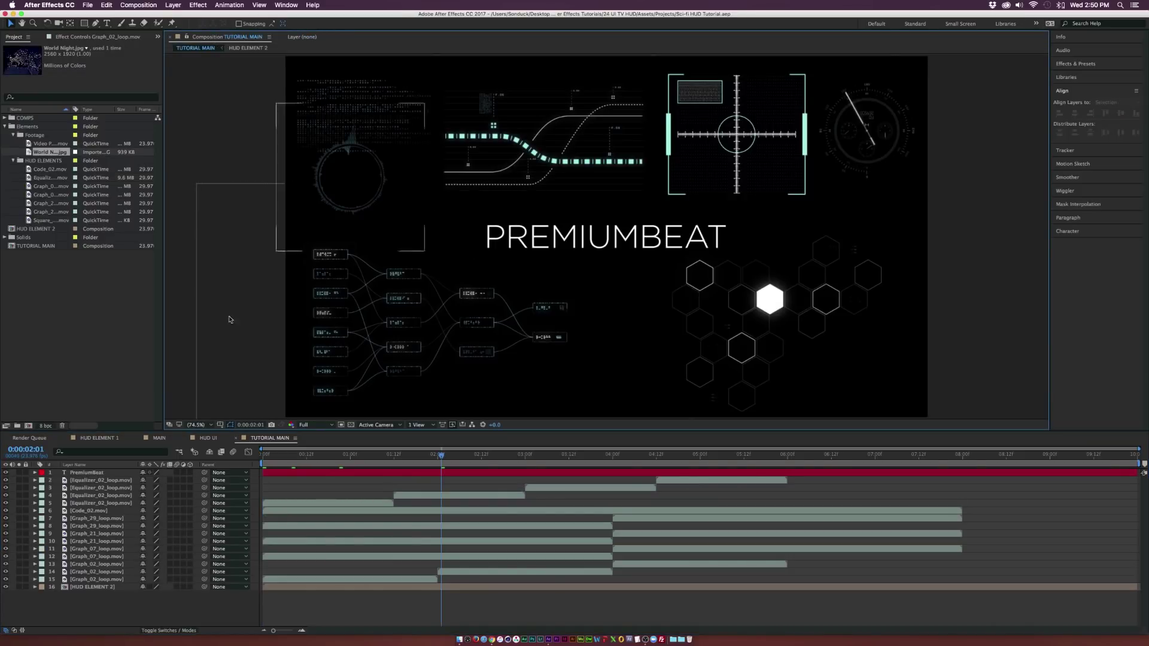
# Step: Add World Night.jpg at the bottom of the stack with 14% opacity and 78% scale
pyautogui.moveTo(31, 154); pyautogui.dragTo(89, 594)
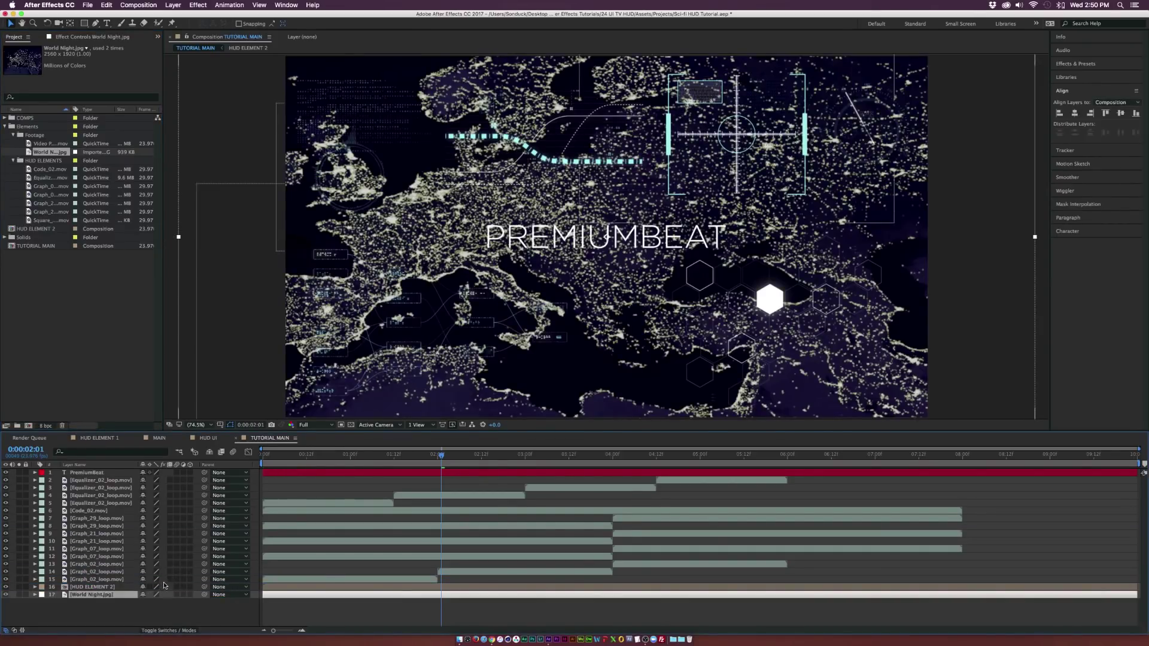
pyautogui.press('t')
pyautogui.moveTo(143, 602)
pyautogui.mouseDown()
pyautogui.moveTo(105, 605)
pyautogui.moveTo(145, 603)
pyautogui.mouseUp()
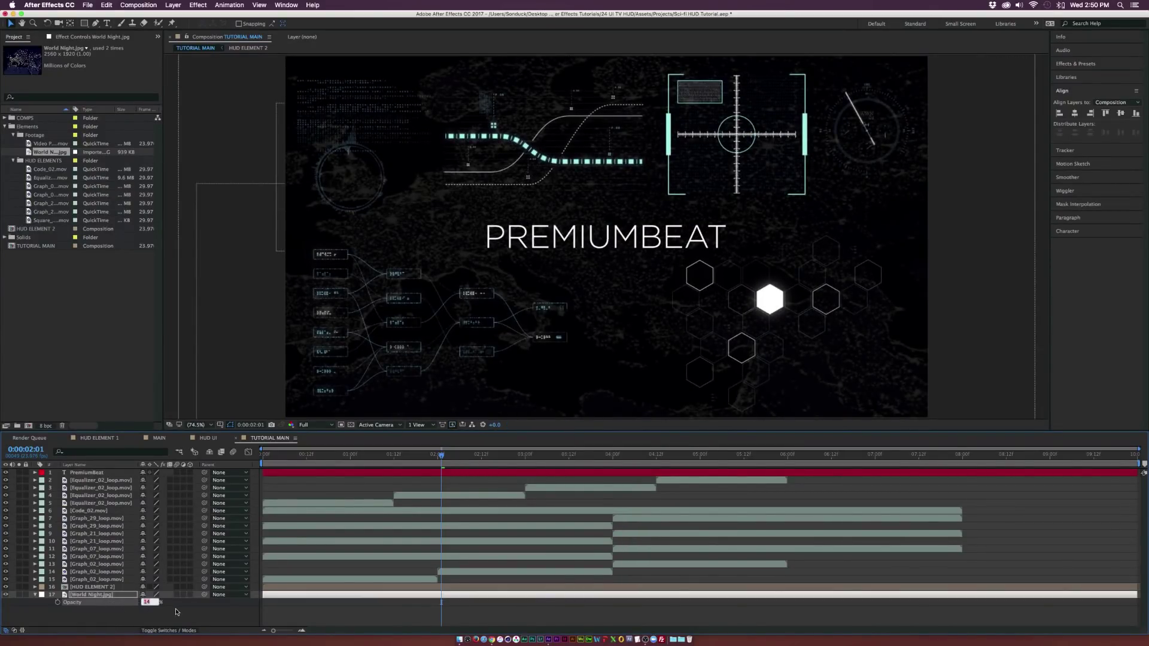
pyautogui.press('s')
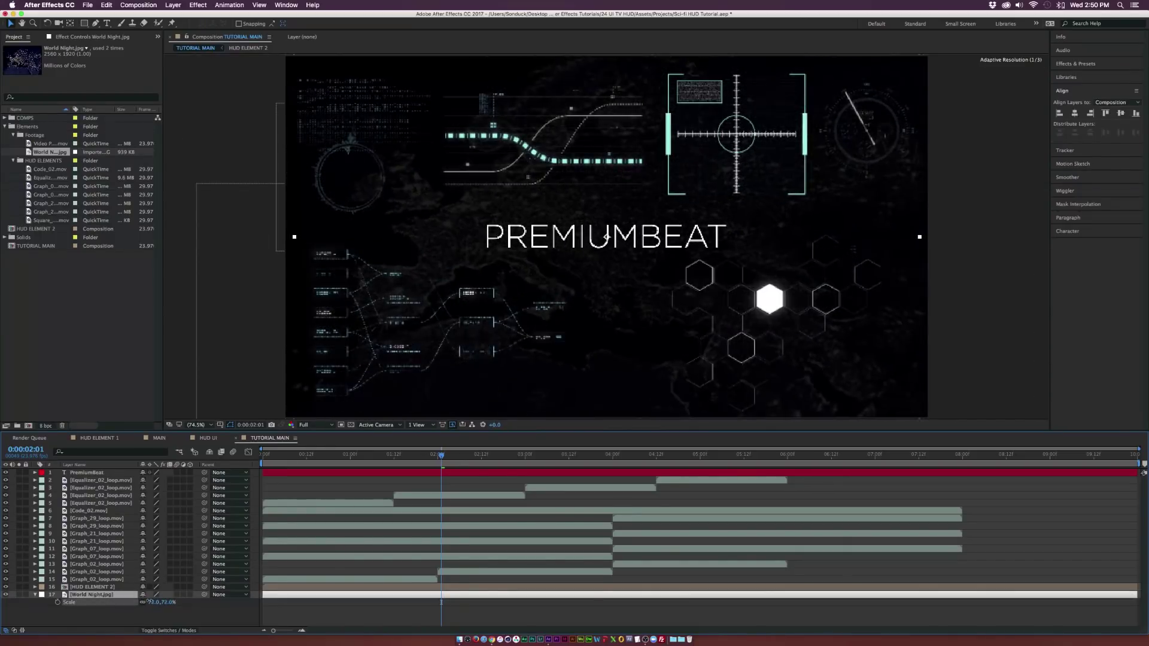
pyautogui.moveTo(160, 601); pyautogui.dragTo(182, 603)
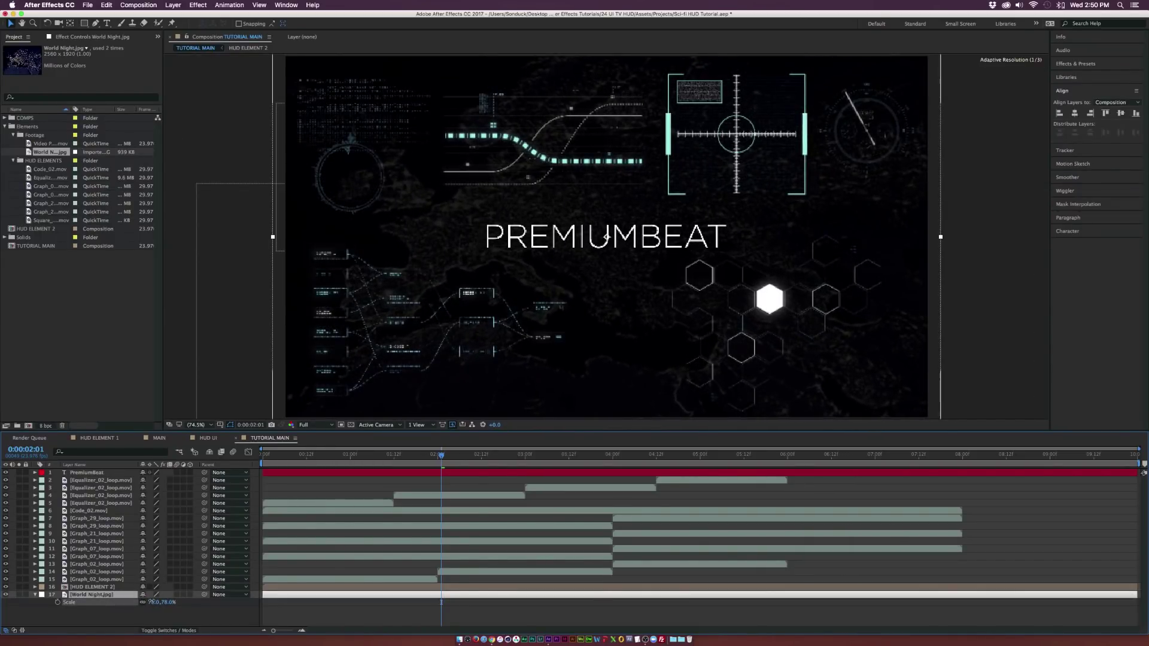
pyautogui.click(200, 613)
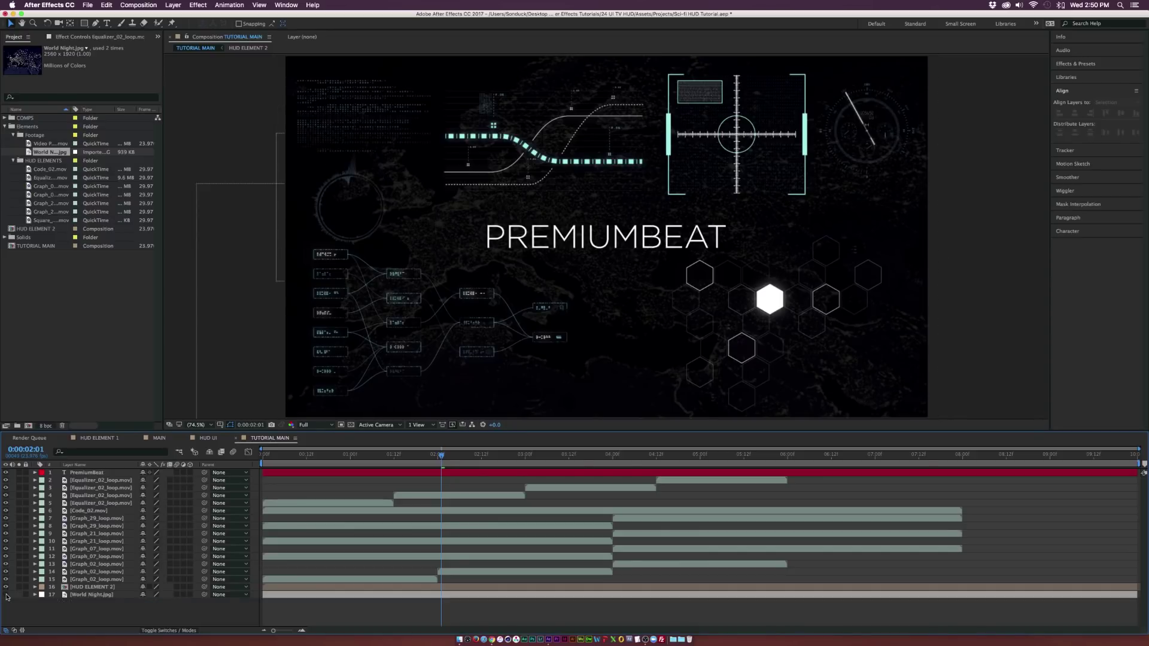
pyautogui.click(6, 595)
pyautogui.click(6, 595)
# Step: Select all 17 layers and pre-compose them into a comp named HUD DISPLAY 1
pyautogui.click(6, 595)
pyautogui.click(6, 594)
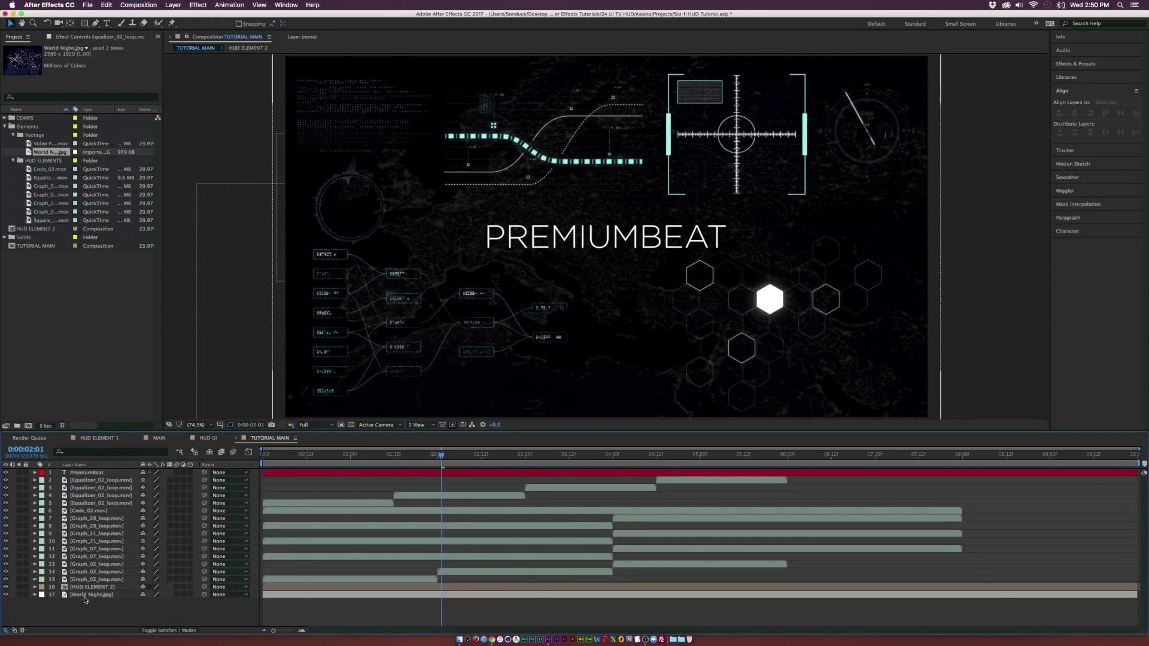
pyautogui.press('super+a')
pyautogui.click(173, 5)
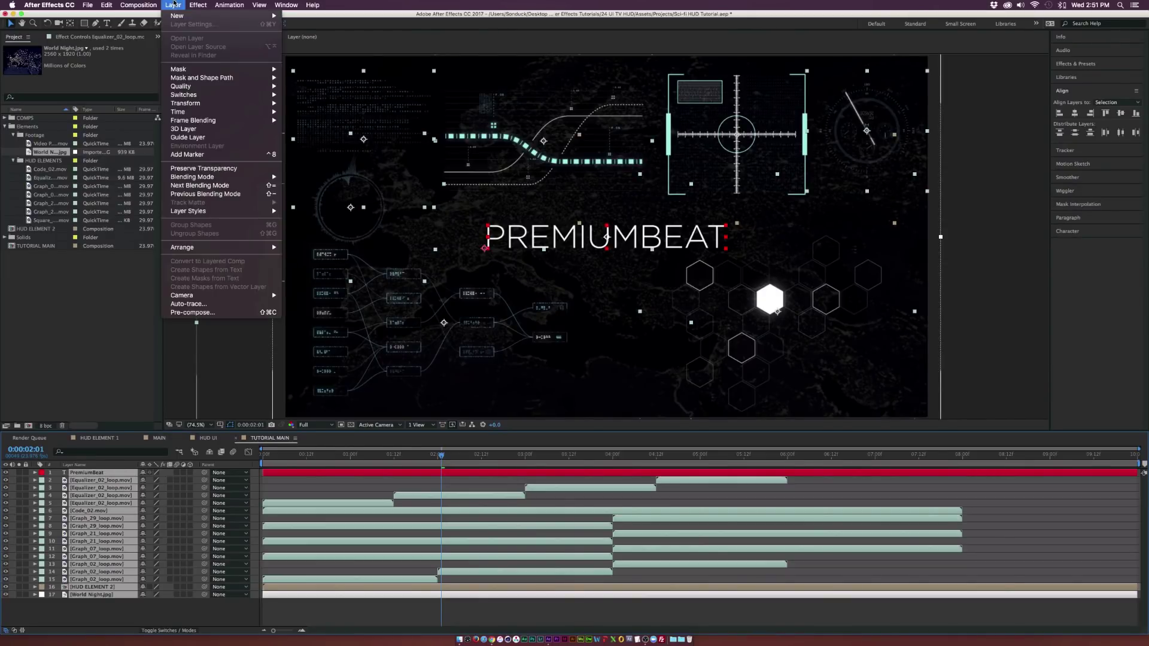
pyautogui.click(209, 315)
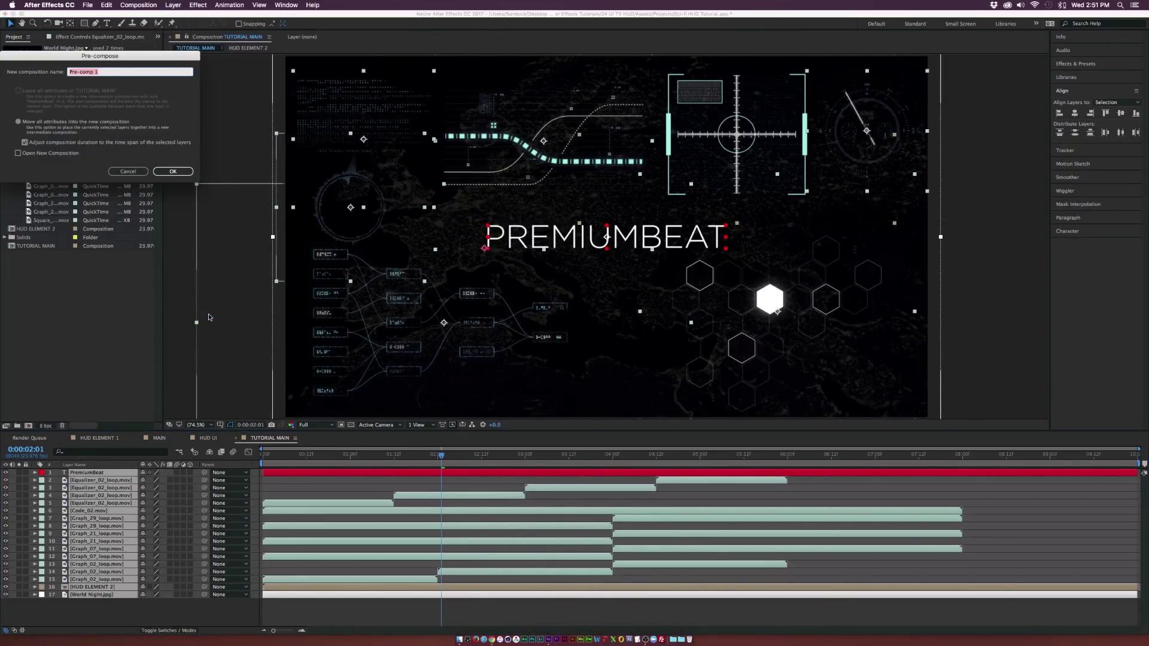
pyautogui.write('HUD')
pyautogui.press('BackSpace')
pyautogui.press('BackSpace')
pyautogui.press('BackSpace')
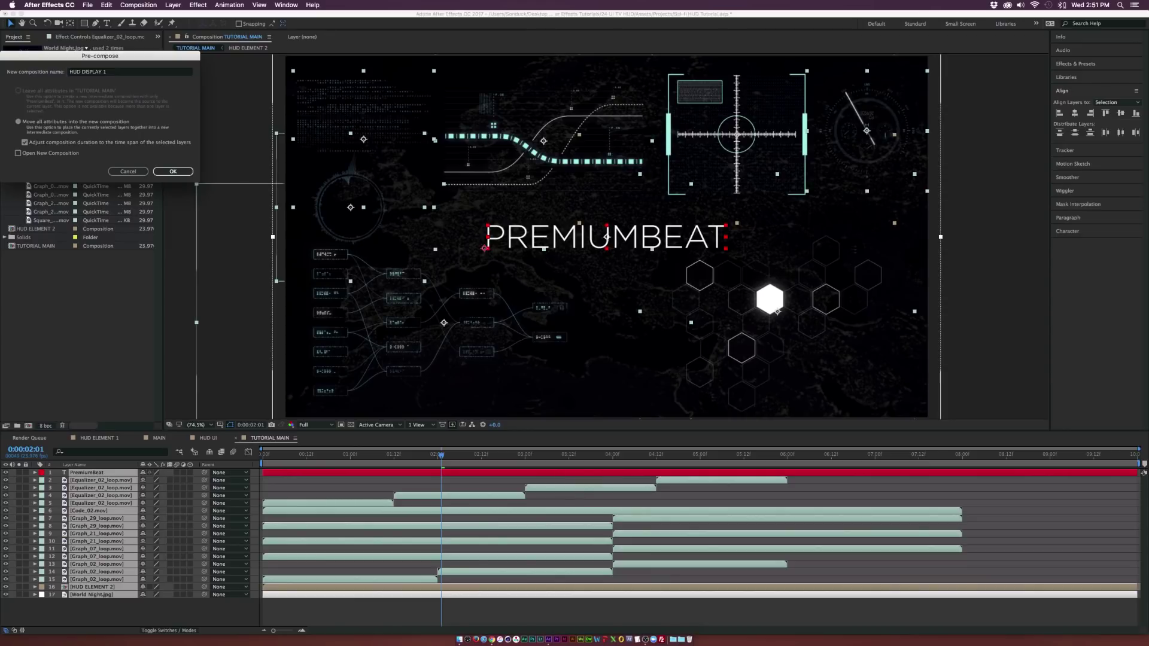
pyautogui.press('Return')
pyautogui.click(55, 144)
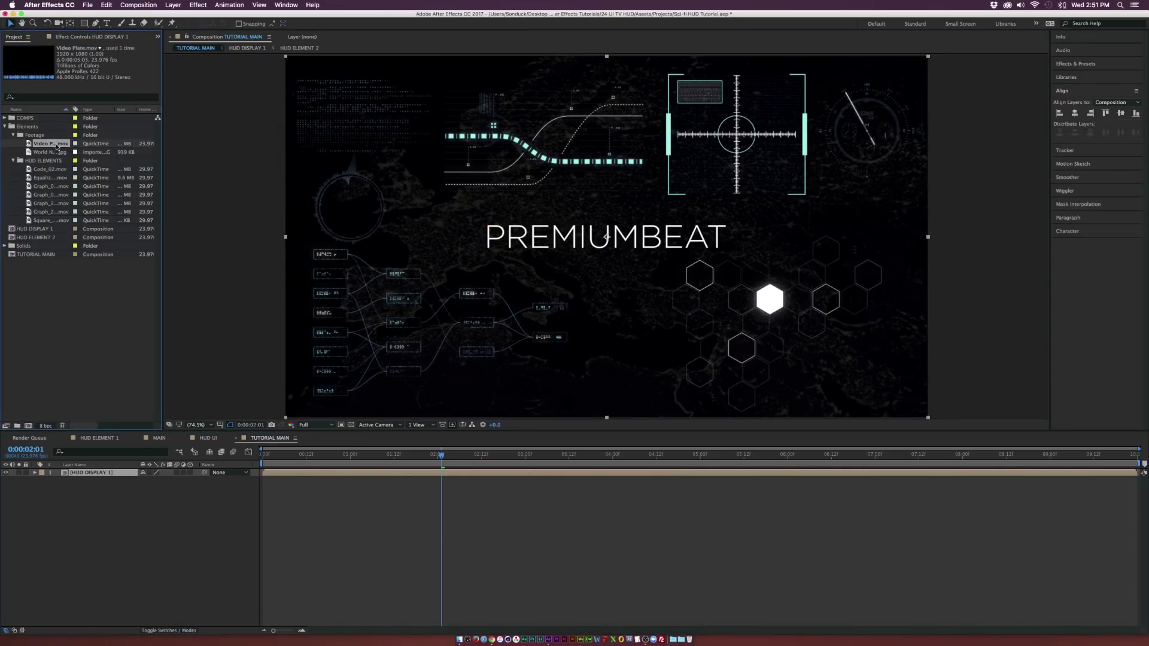
# Step: Add Video Plate.mov to the composition beneath the HUD DISPLAY 1 layer
pyautogui.moveTo(52, 147); pyautogui.dragTo(113, 382)
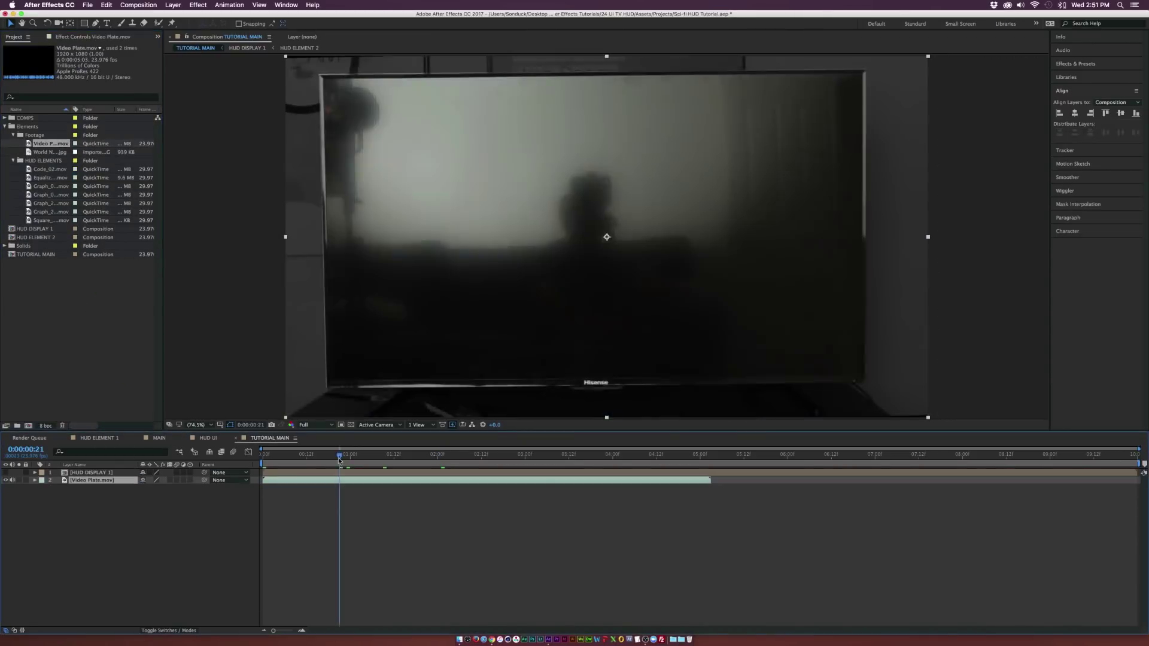
pyautogui.moveTo(341, 464)
pyautogui.mouseDown()
pyautogui.moveTo(274, 465)
pyautogui.moveTo(350, 464)
pyautogui.mouseUp()
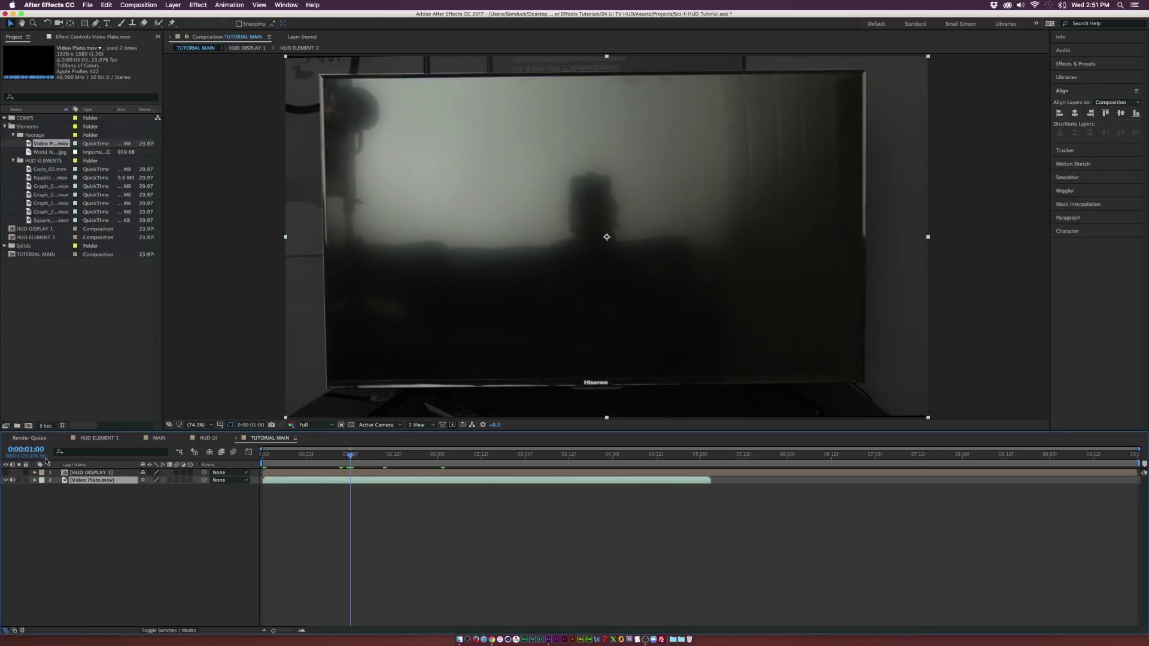
pyautogui.click(93, 466)
# Step: Scale the HUD DISPLAY 1 layer down to 89% to fit the TV
pyautogui.click(93, 472)
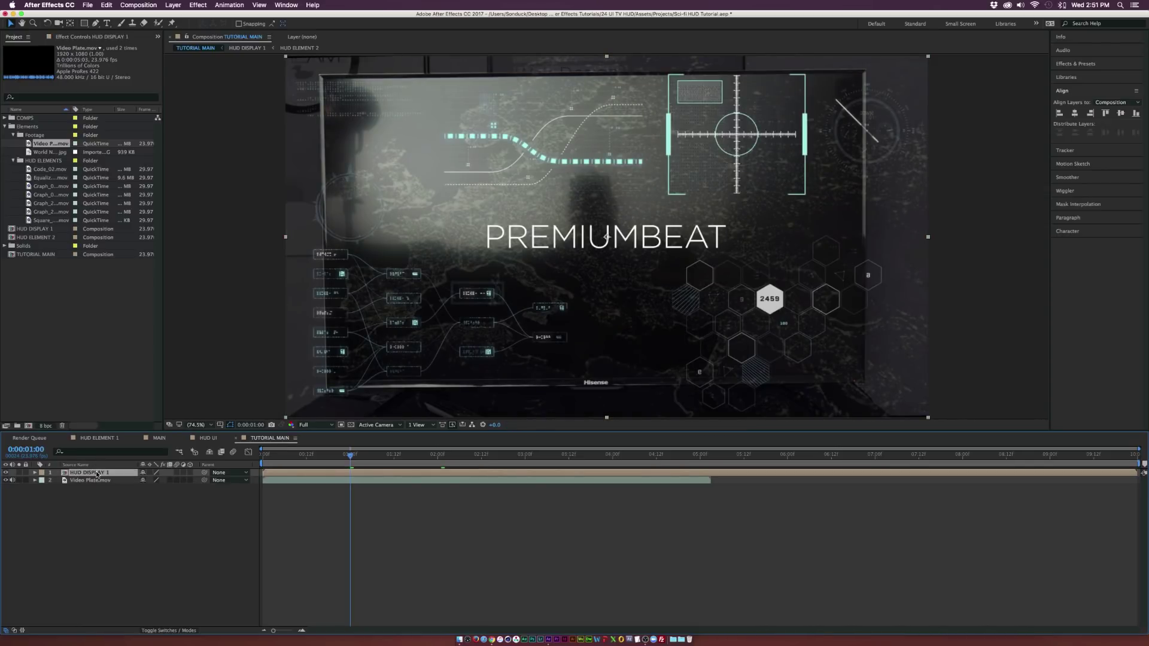
pyautogui.press('s')
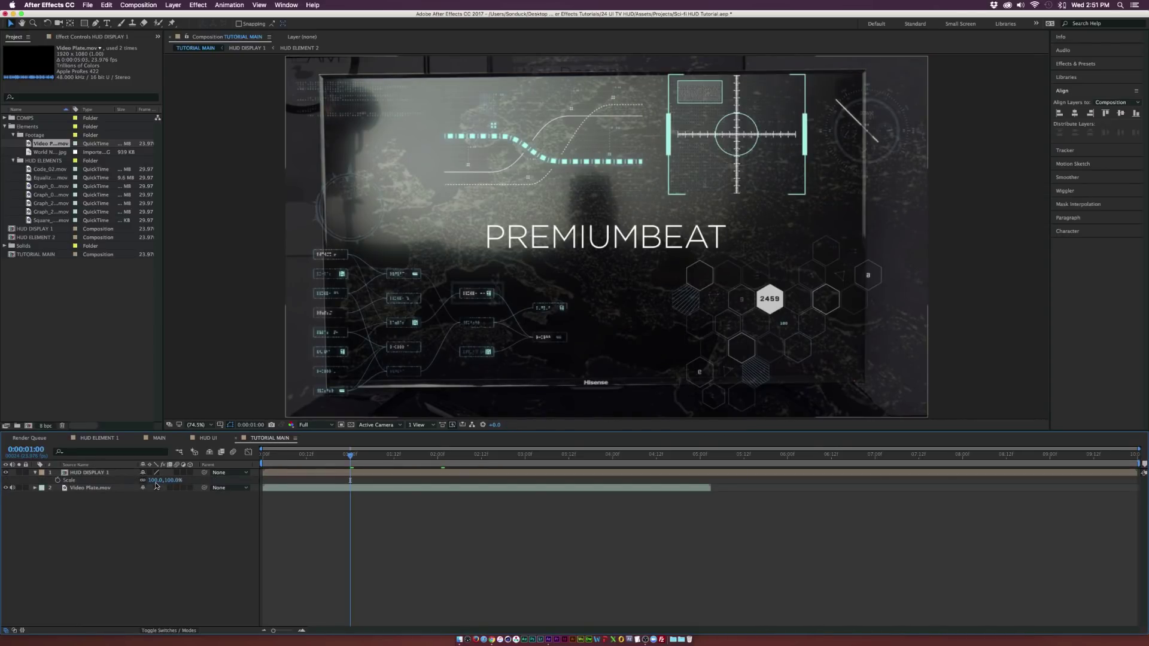
pyautogui.moveTo(155, 480); pyautogui.dragTo(149, 480)
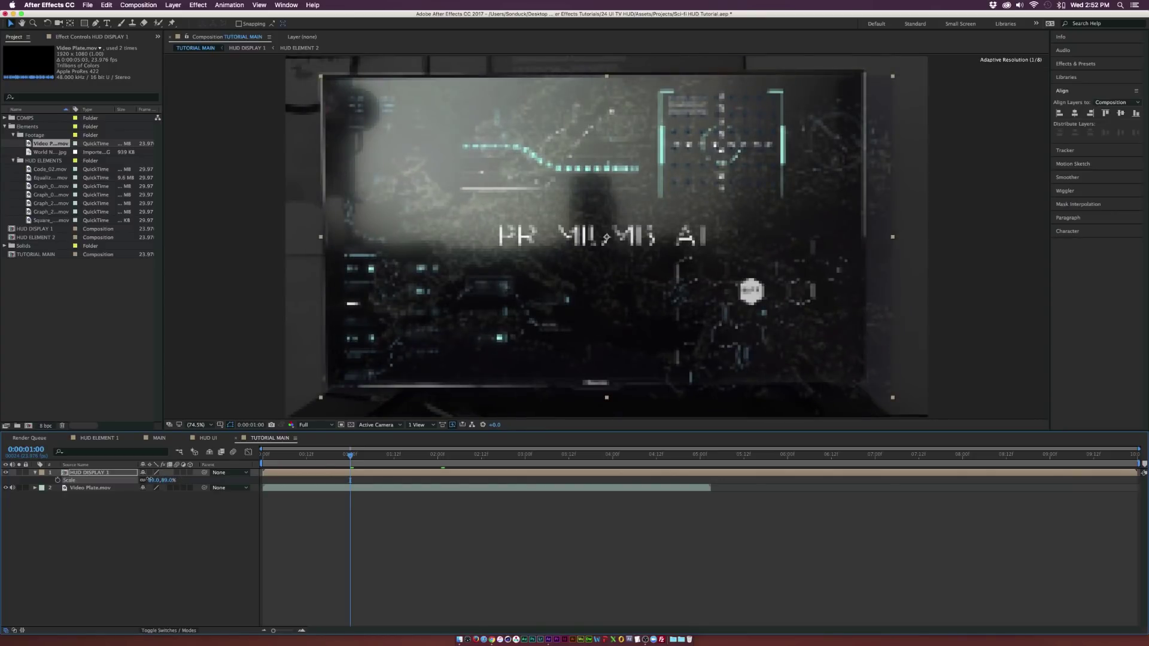
pyautogui.click(198, 4)
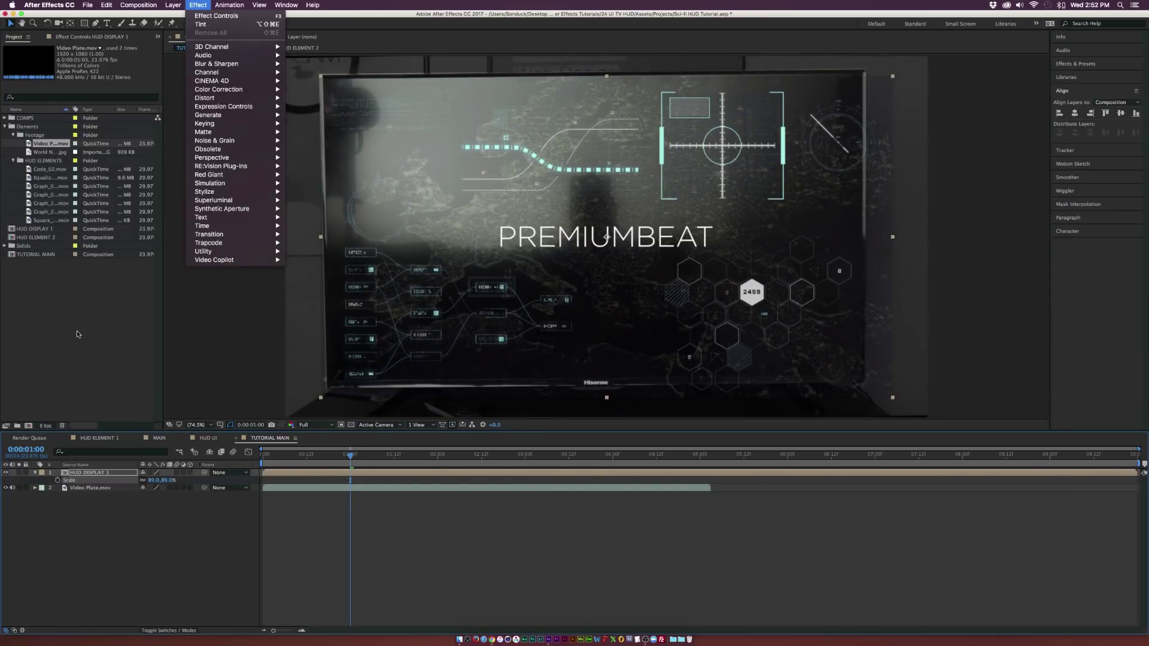
pyautogui.click(79, 335)
# Step: Apply the Distort > Corner Pin effect to the HUD DISPLAY 1 layer
pyautogui.click(173, 4)
pyautogui.moveTo(198, 4)
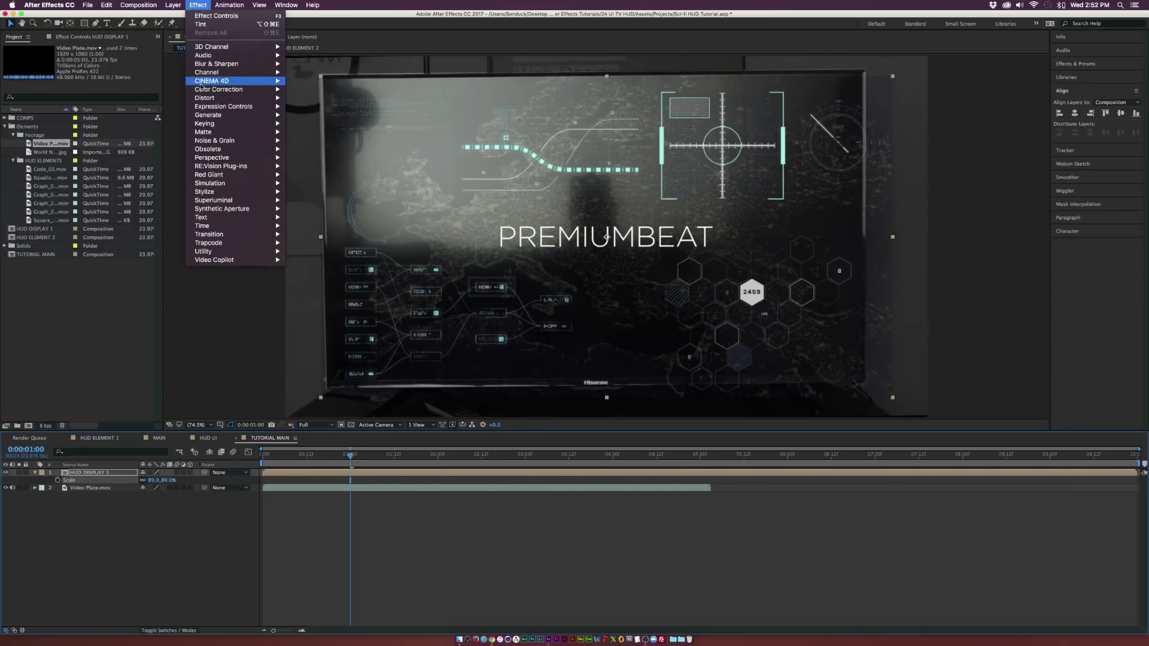
pyautogui.moveTo(239, 97)
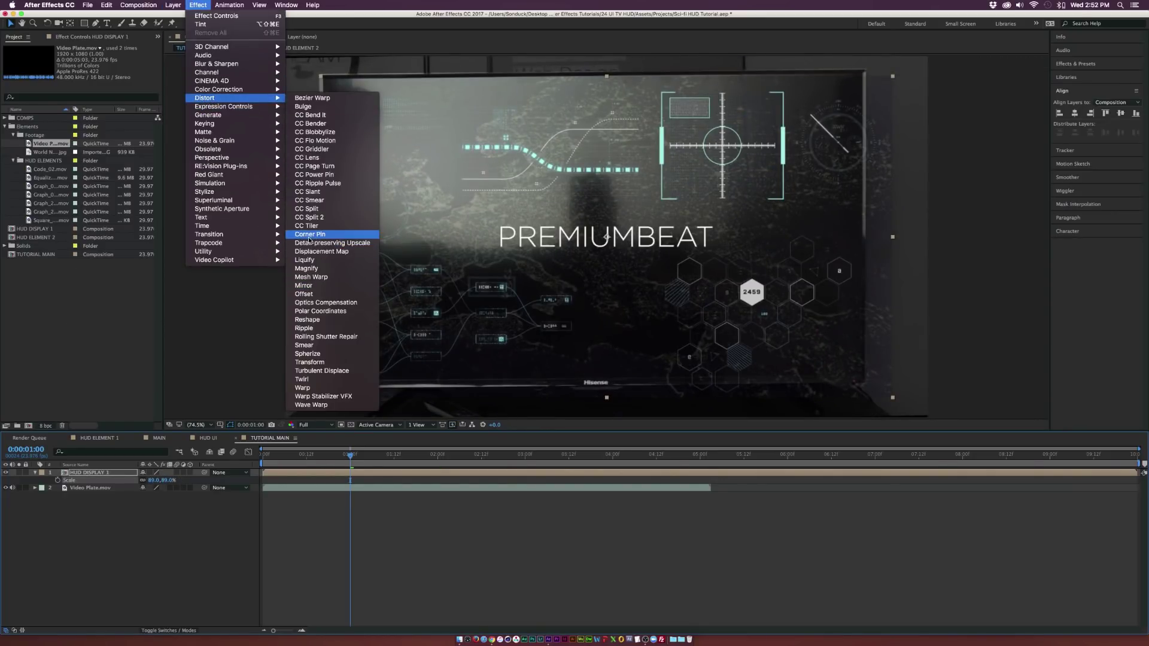
pyautogui.click(309, 234)
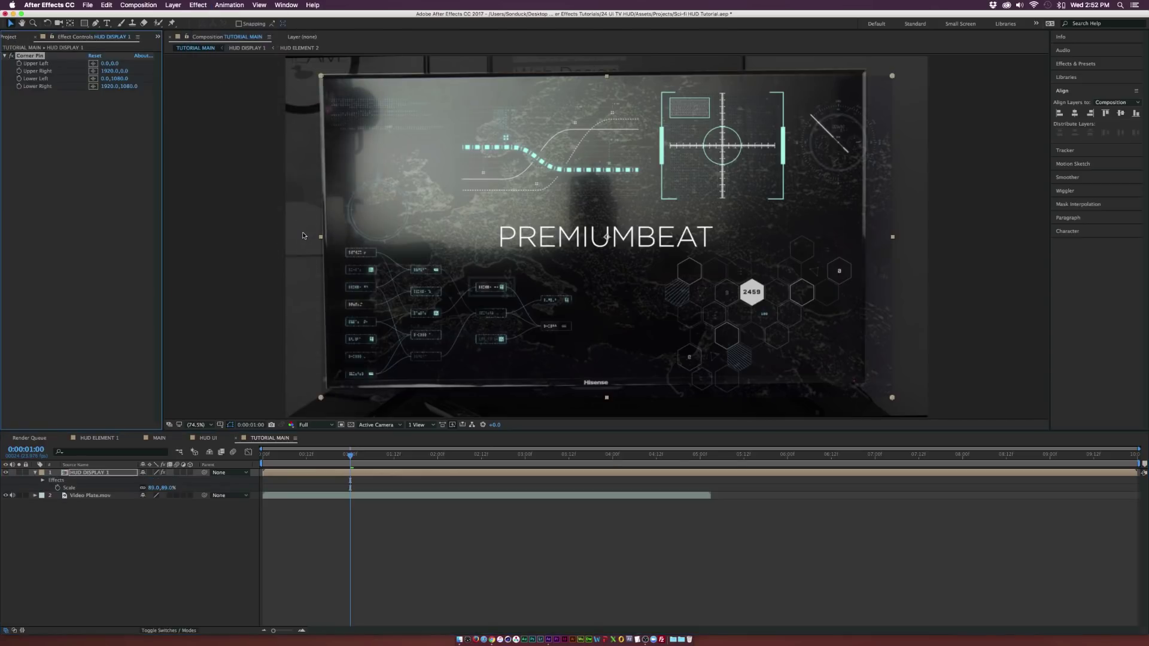
# Step: Place the upper-left, upper-right, lower-left and lower-right pins on the TV screen's corners
pyautogui.click(93, 63)
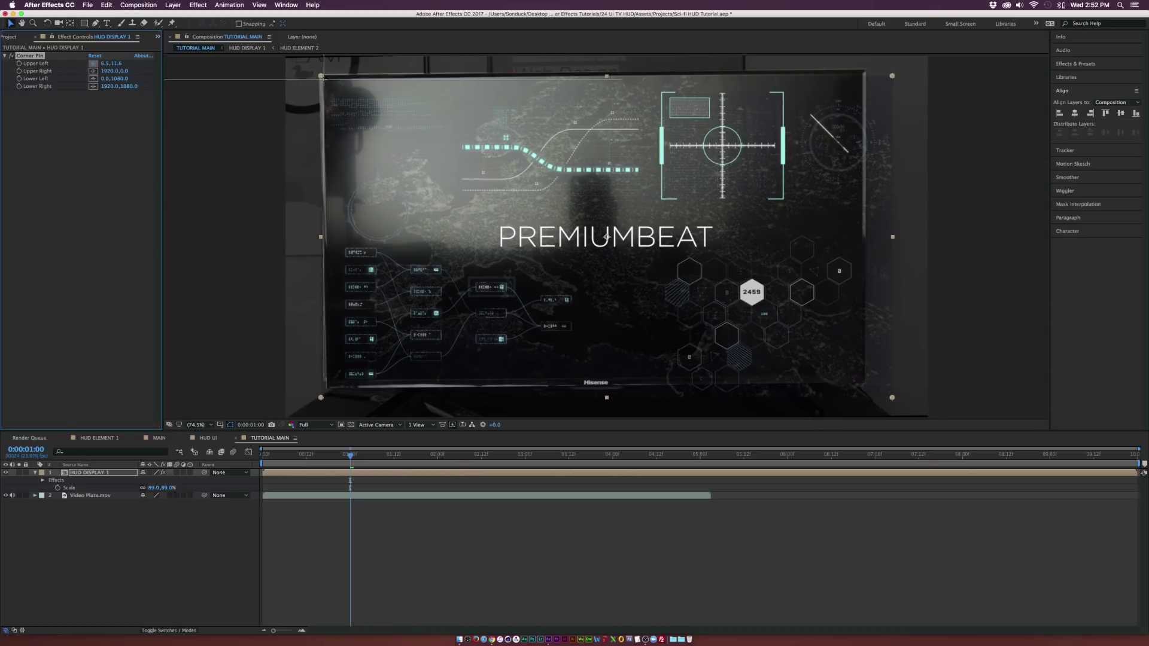
pyautogui.click(322, 77)
pyautogui.click(93, 71)
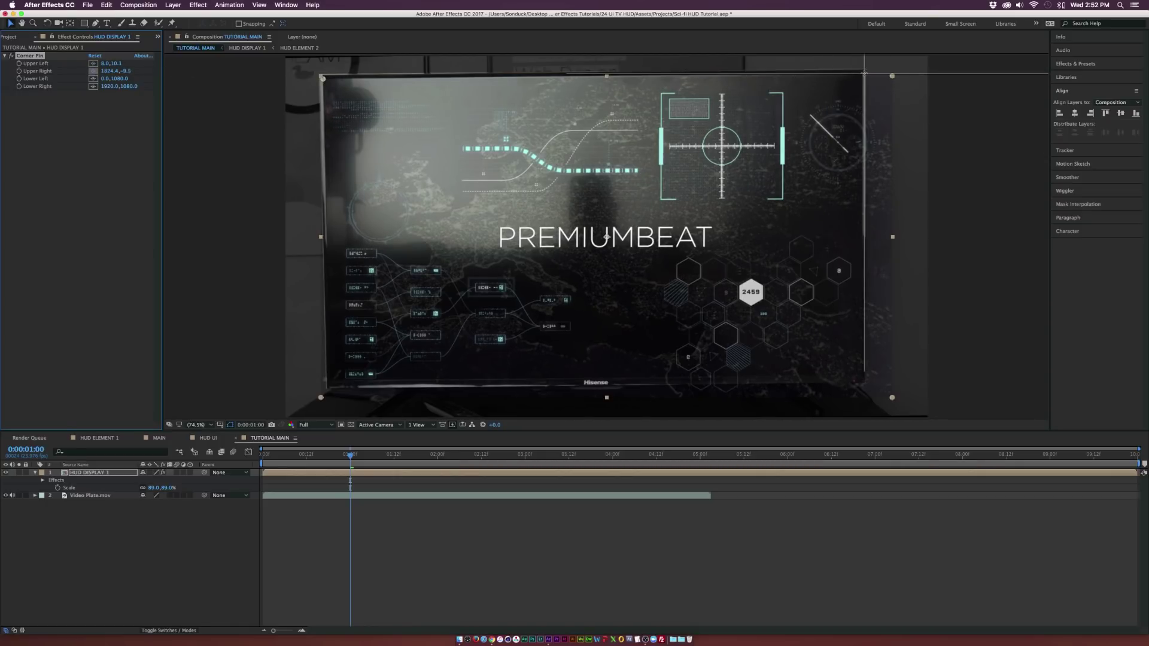
pyautogui.click(863, 74)
pyautogui.click(93, 79)
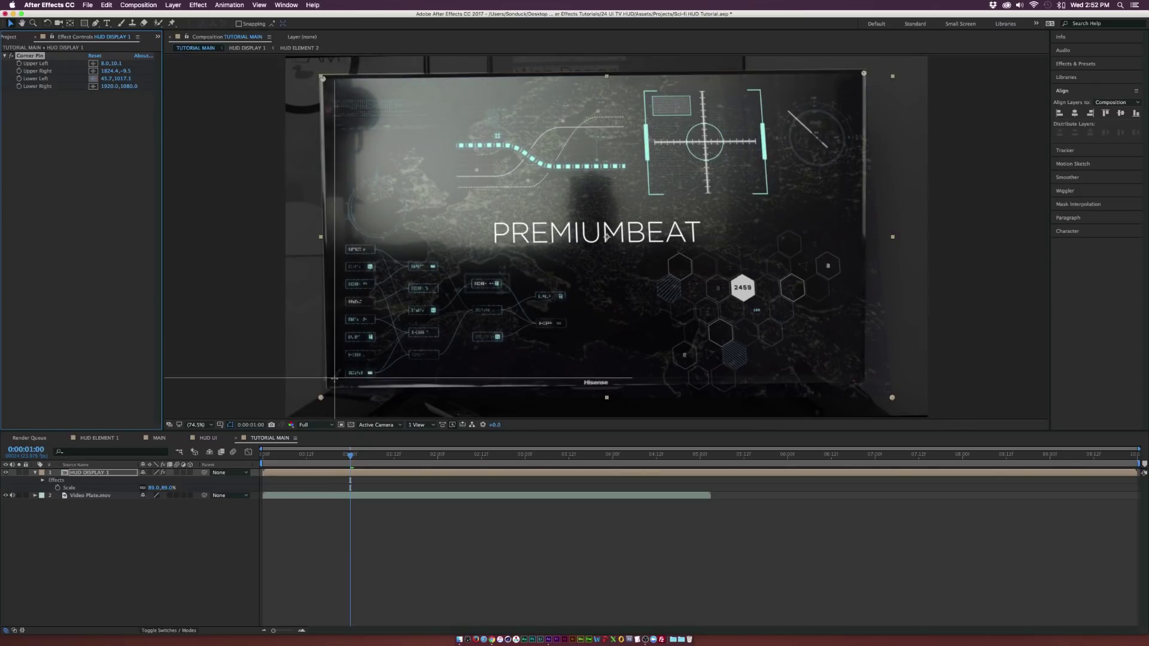
pyautogui.click(333, 380)
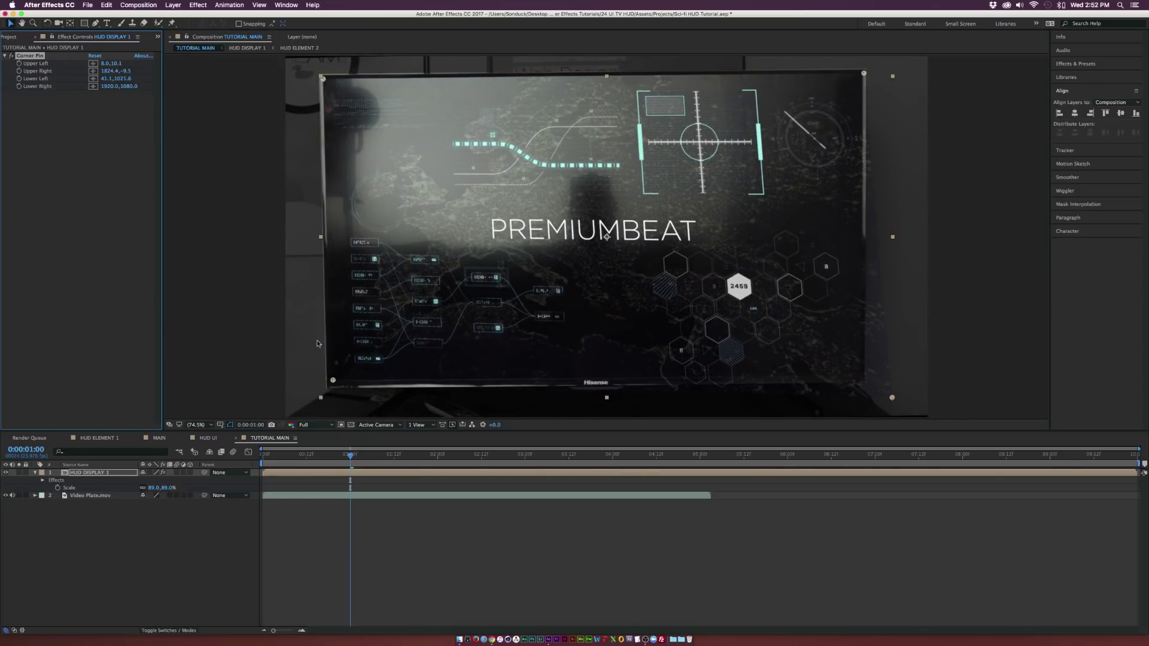
pyautogui.click(93, 86)
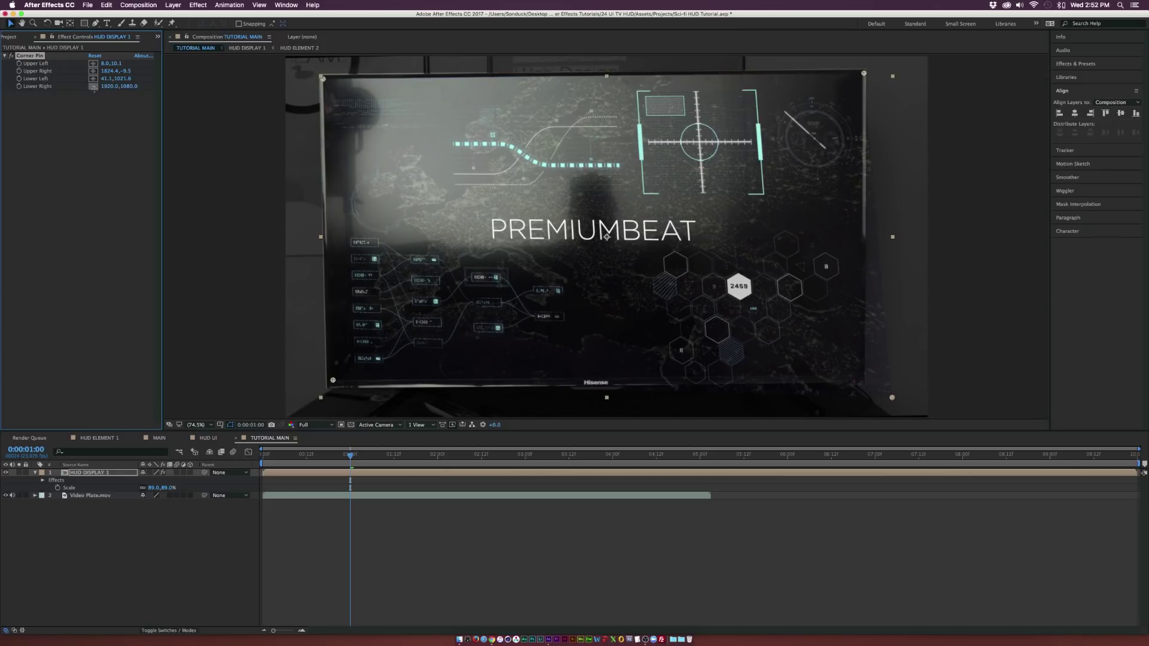
pyautogui.click(852, 371)
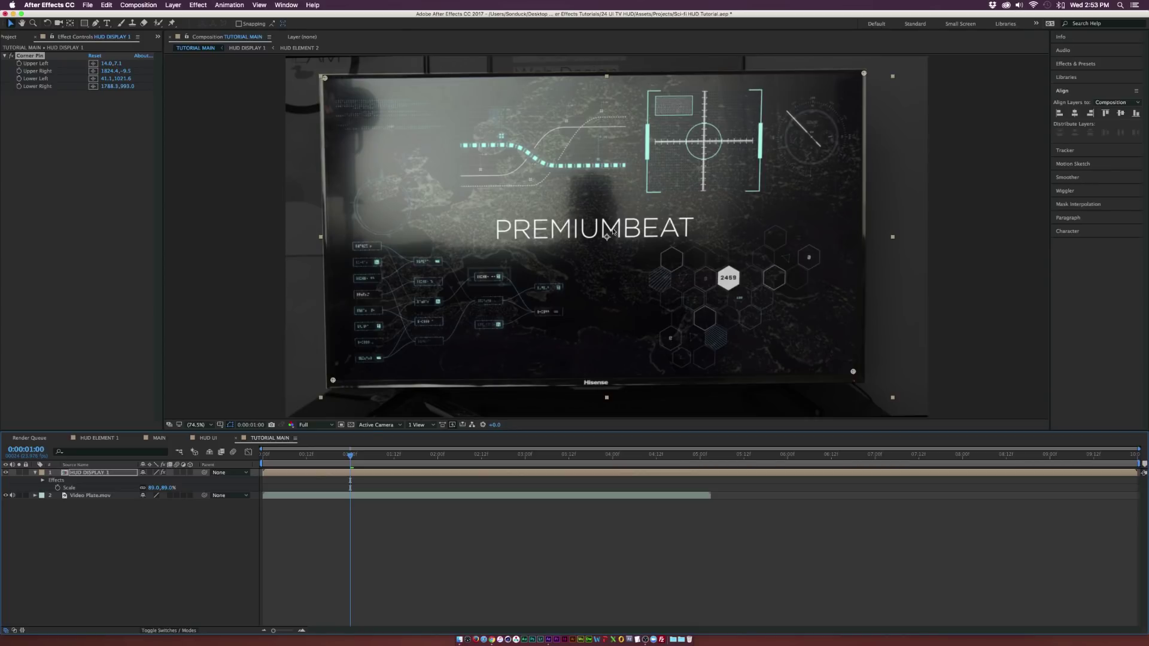
pyautogui.doubleClick(88, 473)
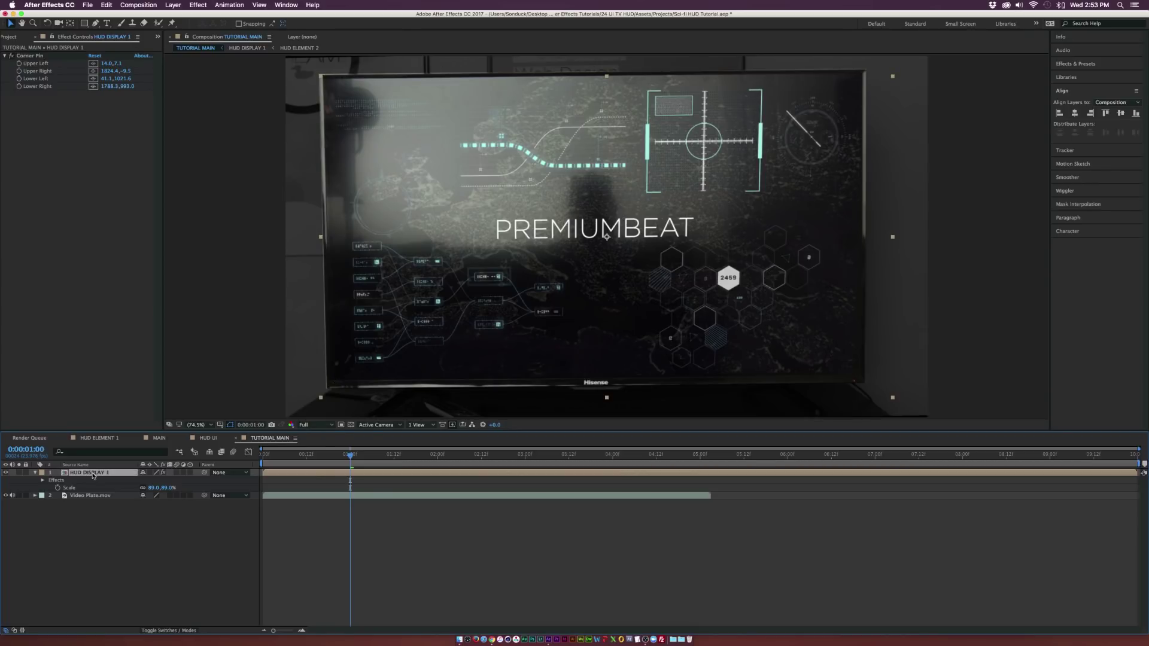
# Step: Add a black 1920×1080 solid in HUD DISPLAY 1 and move it beneath World Night.jpg
pyautogui.click(173, 5)
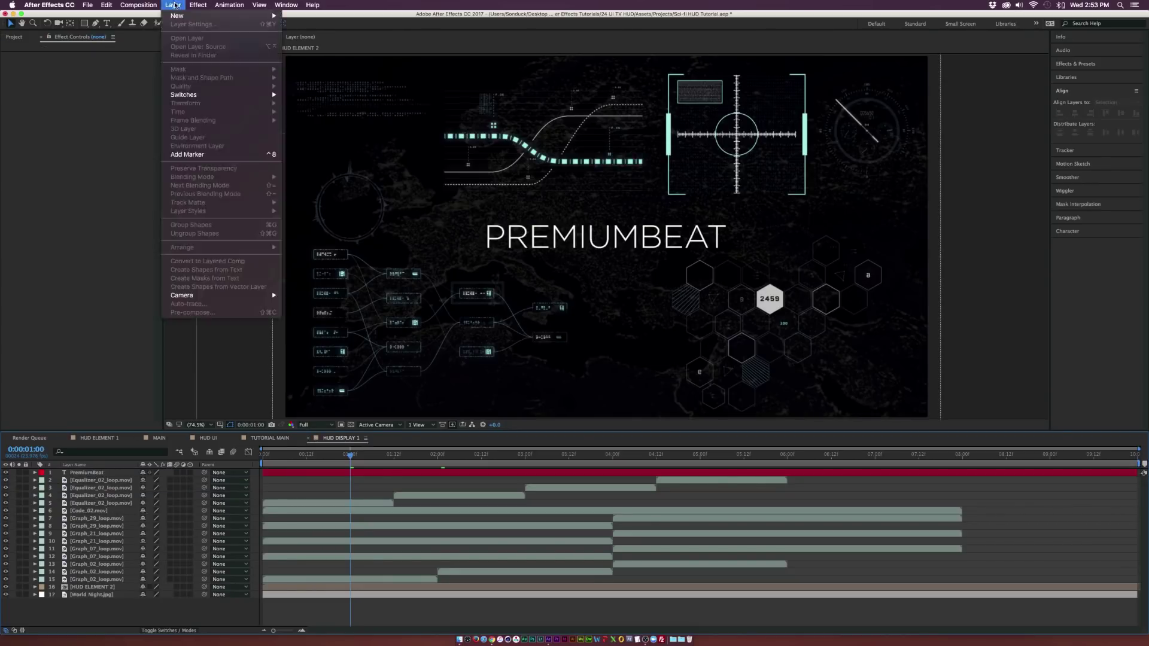
pyautogui.moveTo(177, 16)
pyautogui.click(301, 27)
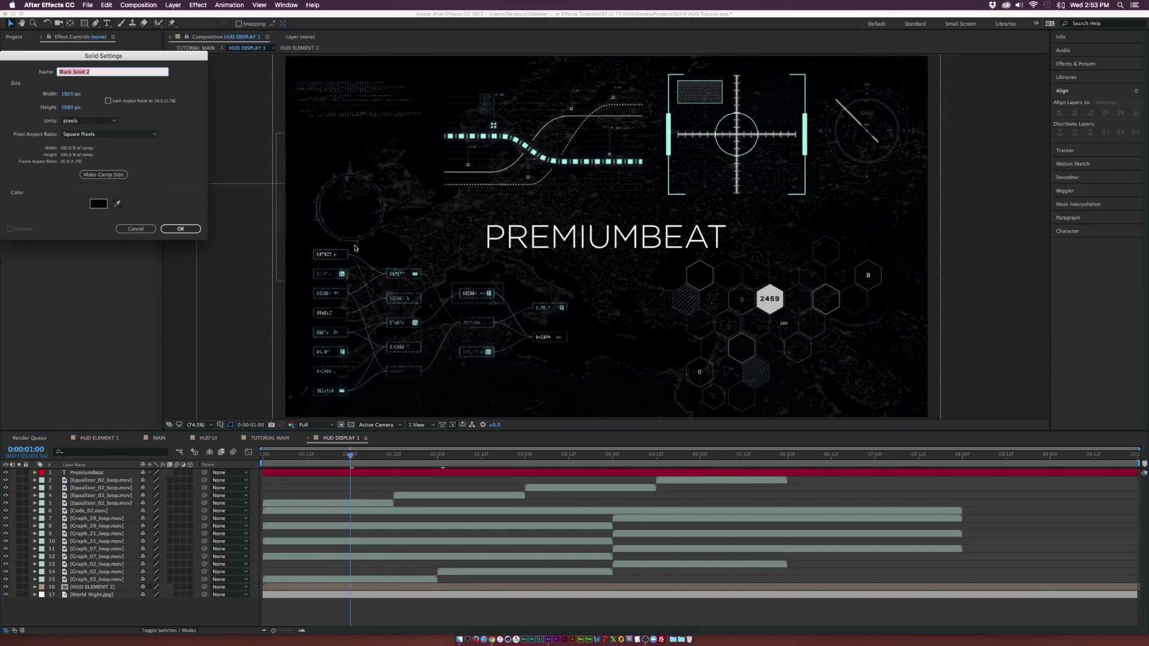
pyautogui.click(99, 204)
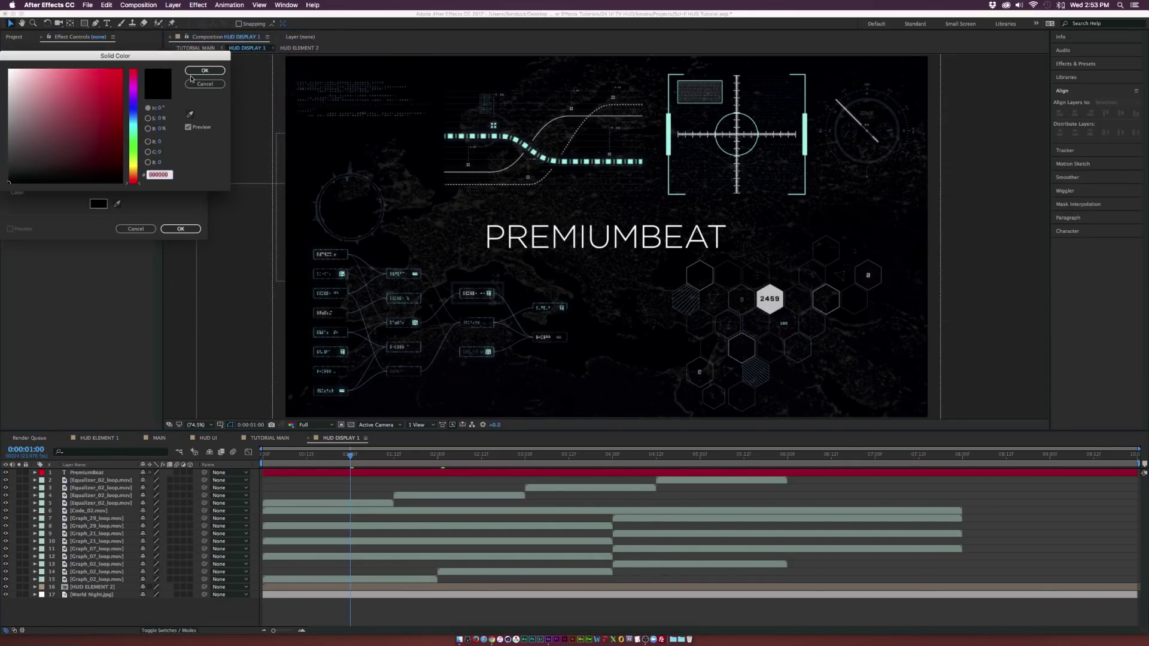
pyautogui.click(204, 71)
pyautogui.click(180, 229)
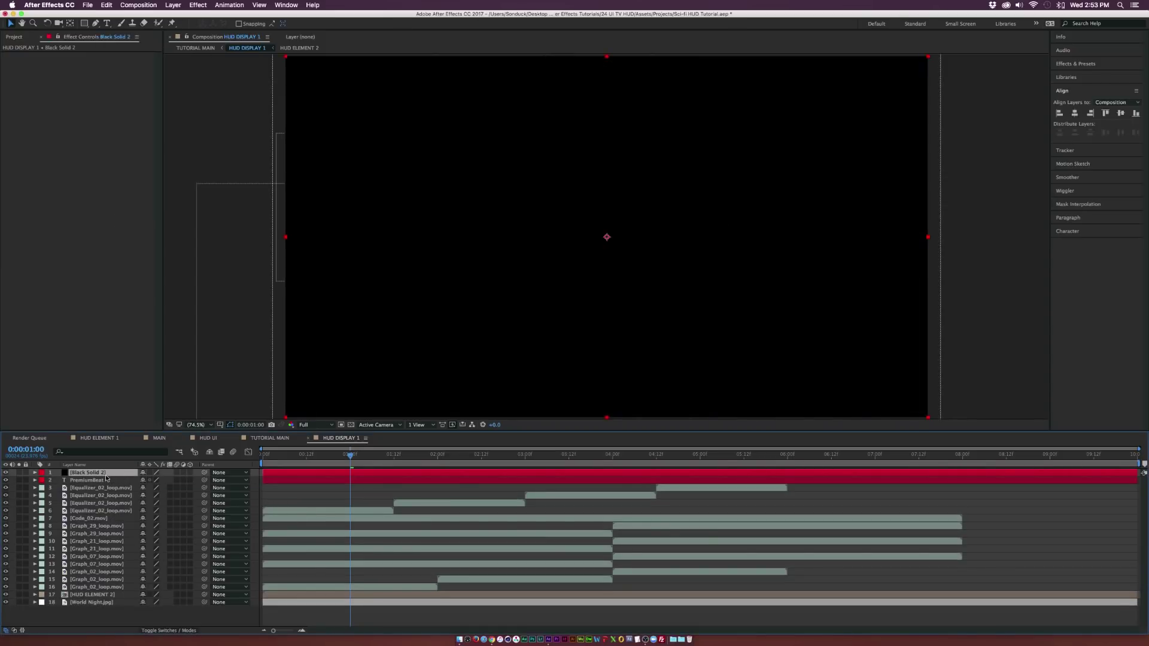
pyautogui.moveTo(106, 477); pyautogui.dragTo(117, 607)
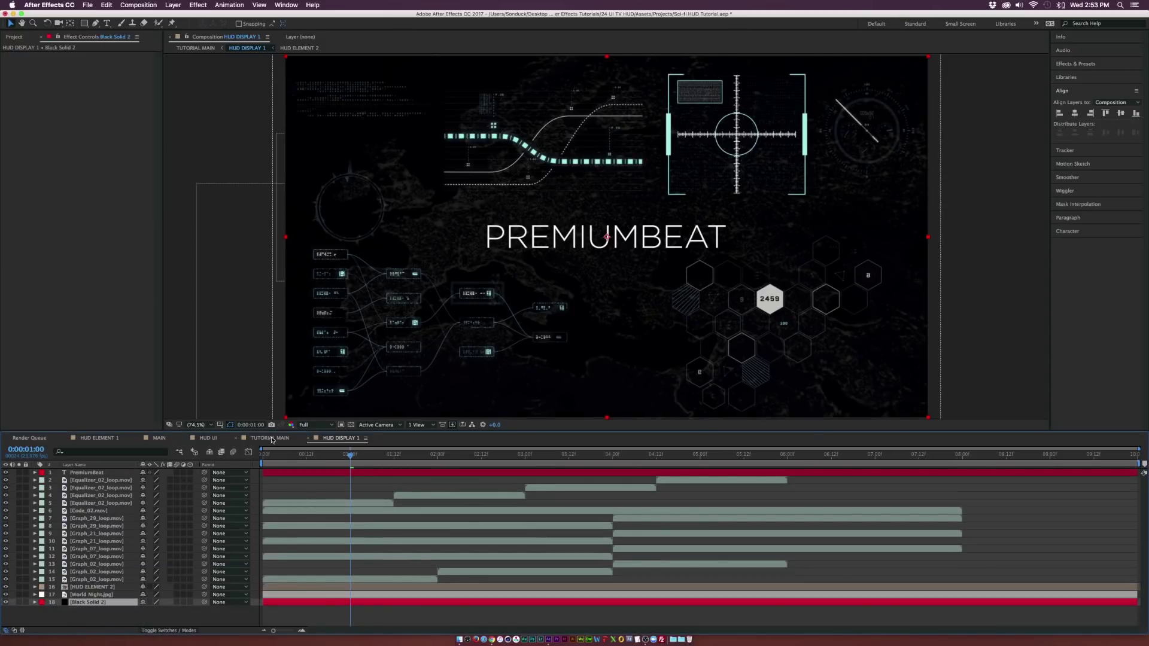
pyautogui.click(270, 438)
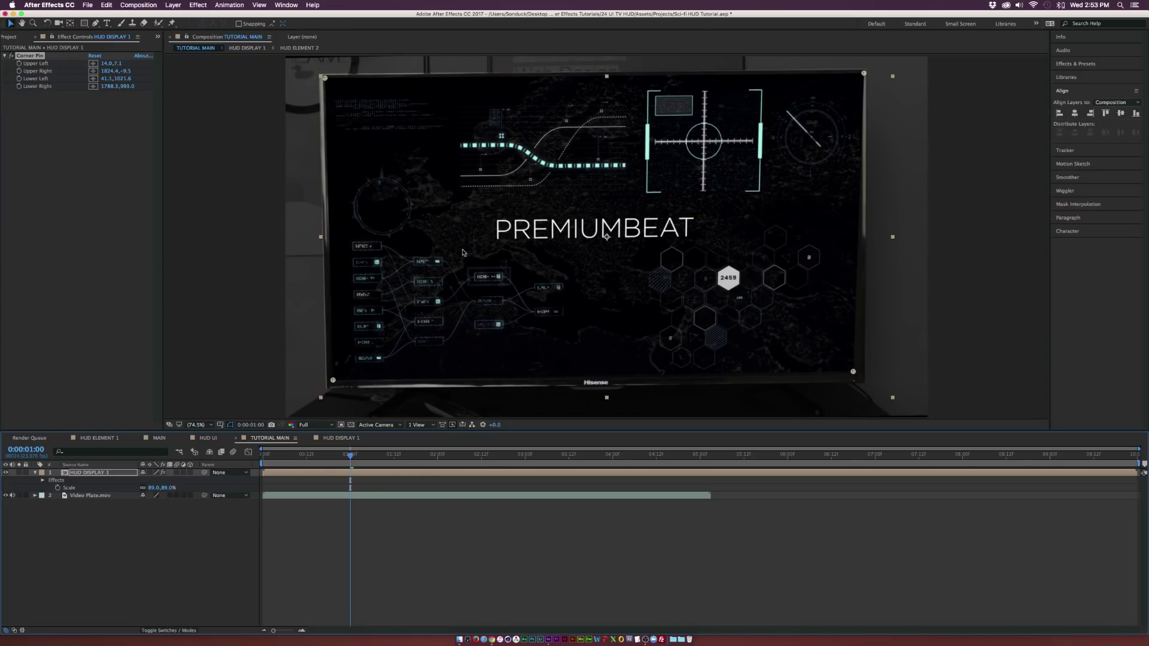
# Step: Apply a Glow effect with 86.7% threshold and a 14.0 glow radius
pyautogui.click(190, 5)
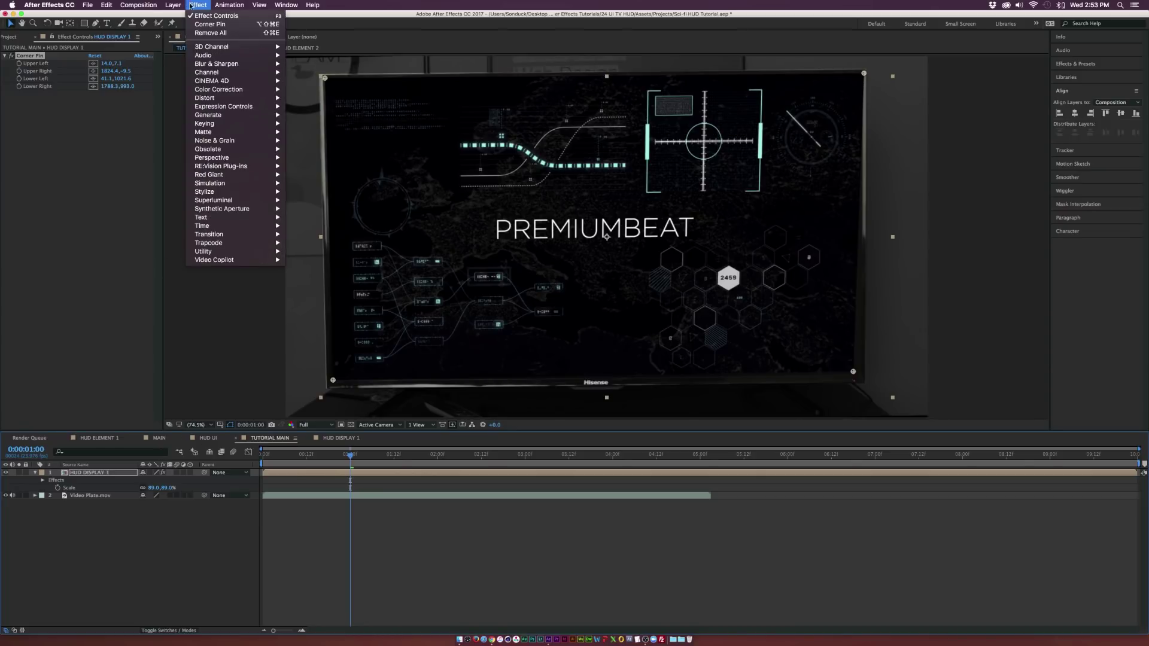
pyautogui.moveTo(211, 197)
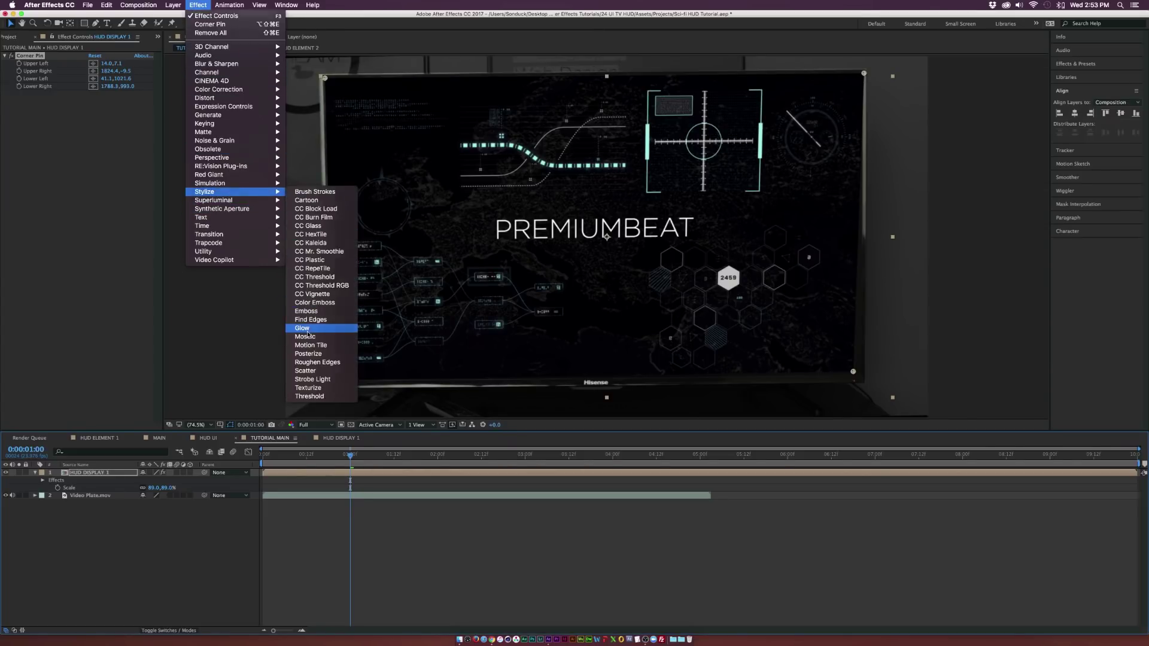
pyautogui.click(302, 328)
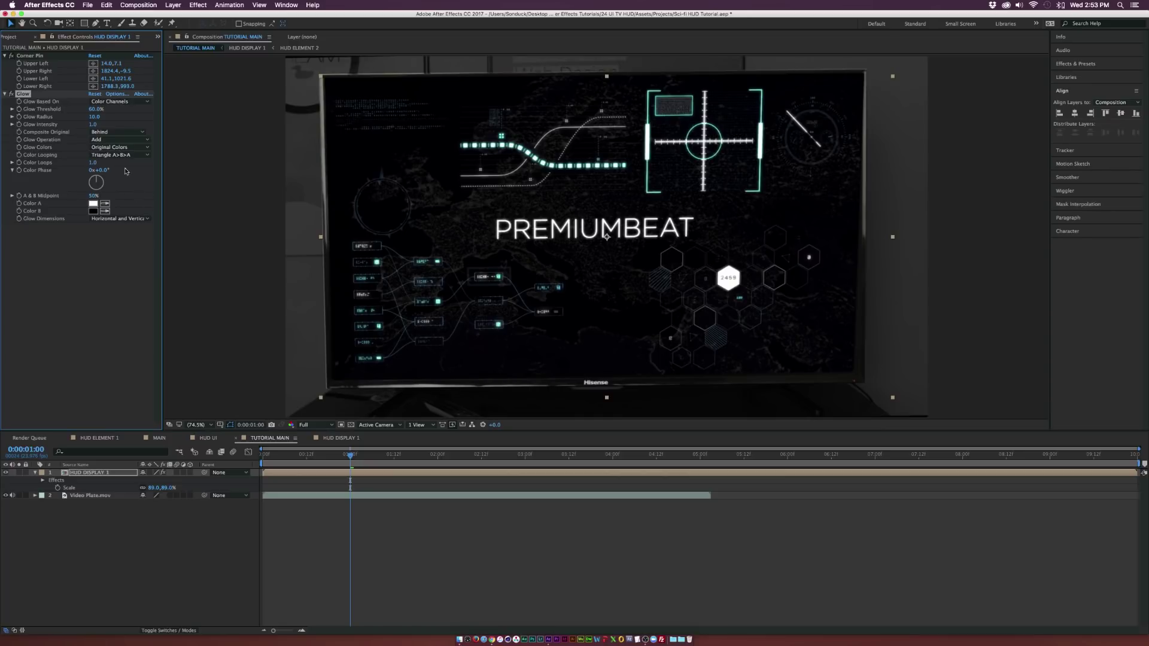
pyautogui.moveTo(95, 110)
pyautogui.mouseDown()
pyautogui.moveTo(106, 110)
pyautogui.moveTo(101, 120)
pyautogui.mouseUp()
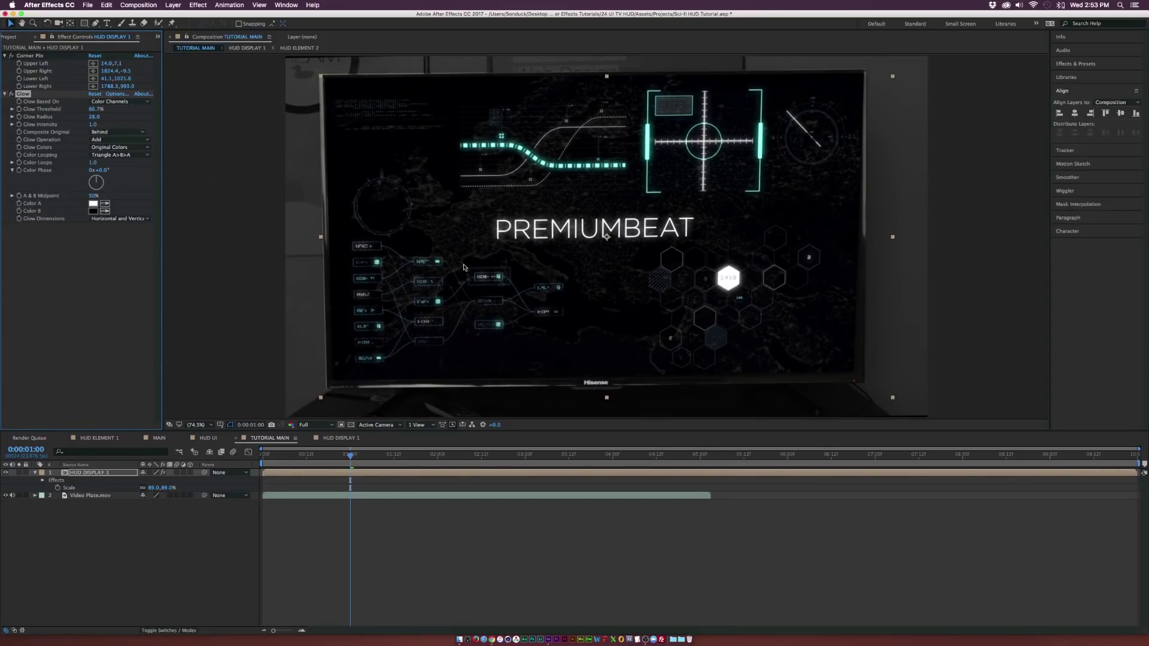
pyautogui.moveTo(94, 116); pyautogui.dragTo(85, 117)
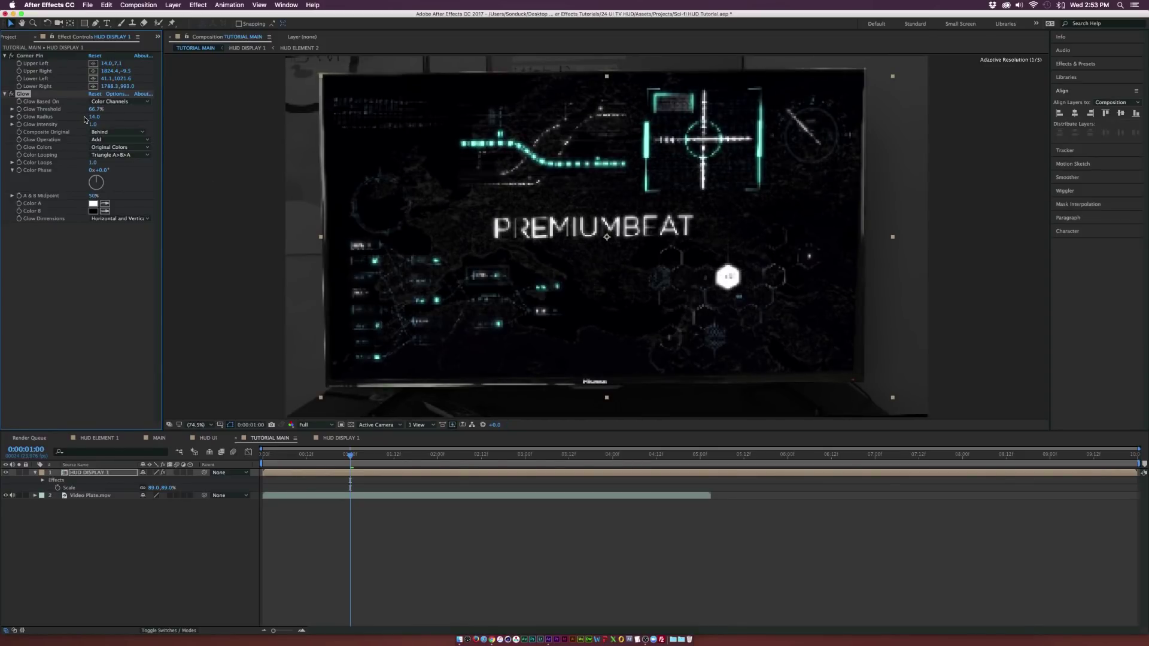
# Step: Toggle the Glow effect off and on to compare, then deselect the HUD layer
pyautogui.click(11, 94)
pyautogui.click(11, 94)
pyautogui.click(10, 94)
pyautogui.click(11, 94)
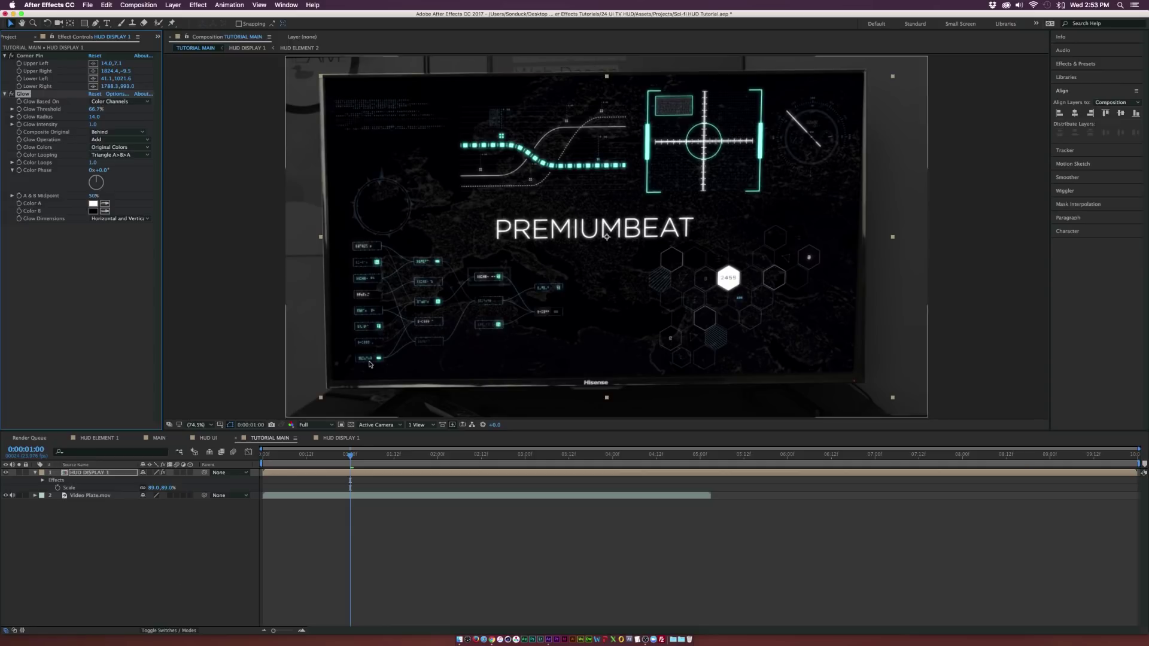
pyautogui.click(190, 583)
pyautogui.scroll(-1, 409, 355)
pyautogui.scroll(1, 409, 356)
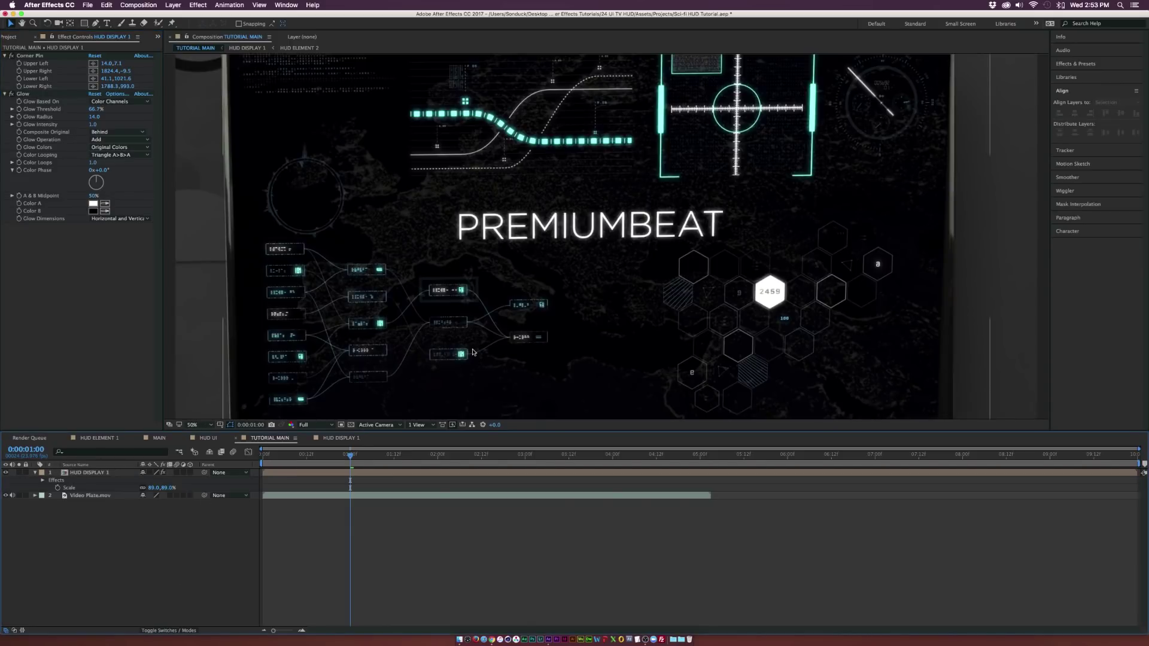
# Step: Preview the TV composite, then enable motion blur in the HUD ELEMENT 2 comp
pyautogui.press(',')
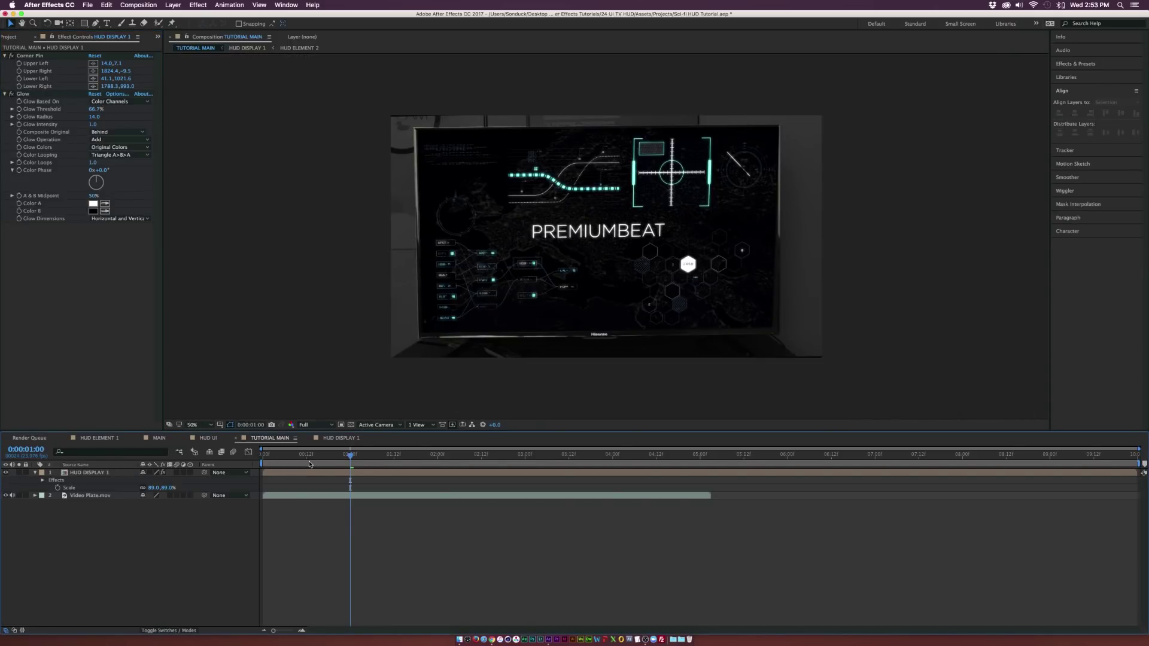
pyautogui.moveTo(309, 464); pyautogui.dragTo(412, 464)
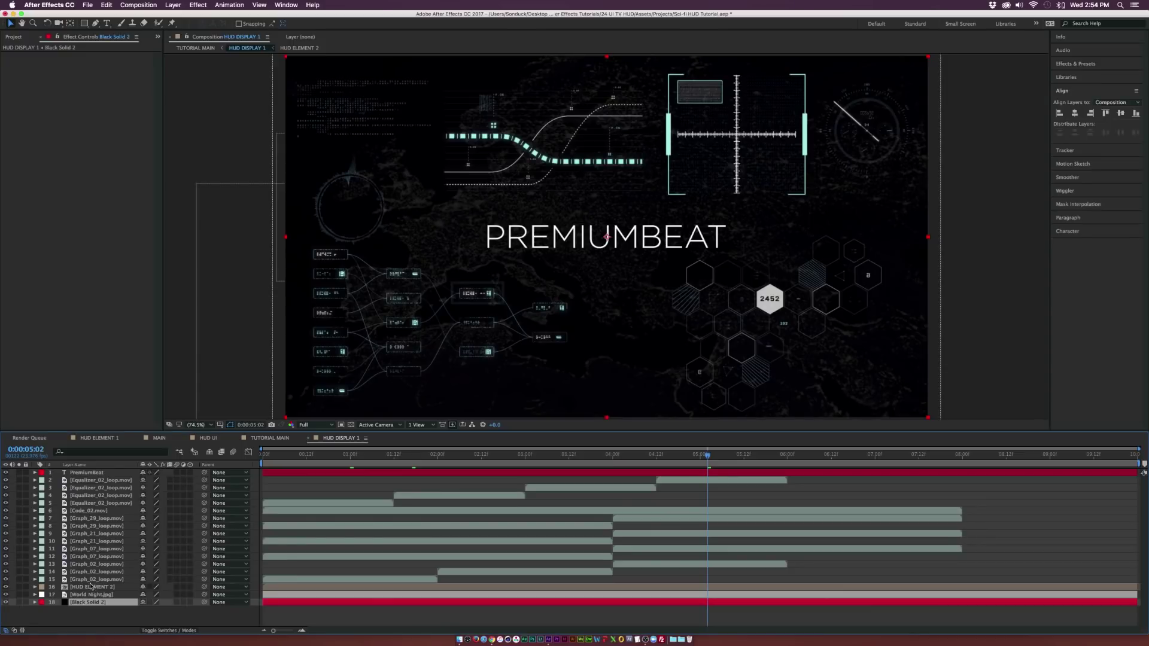
pyautogui.doubleClick(736, 135)
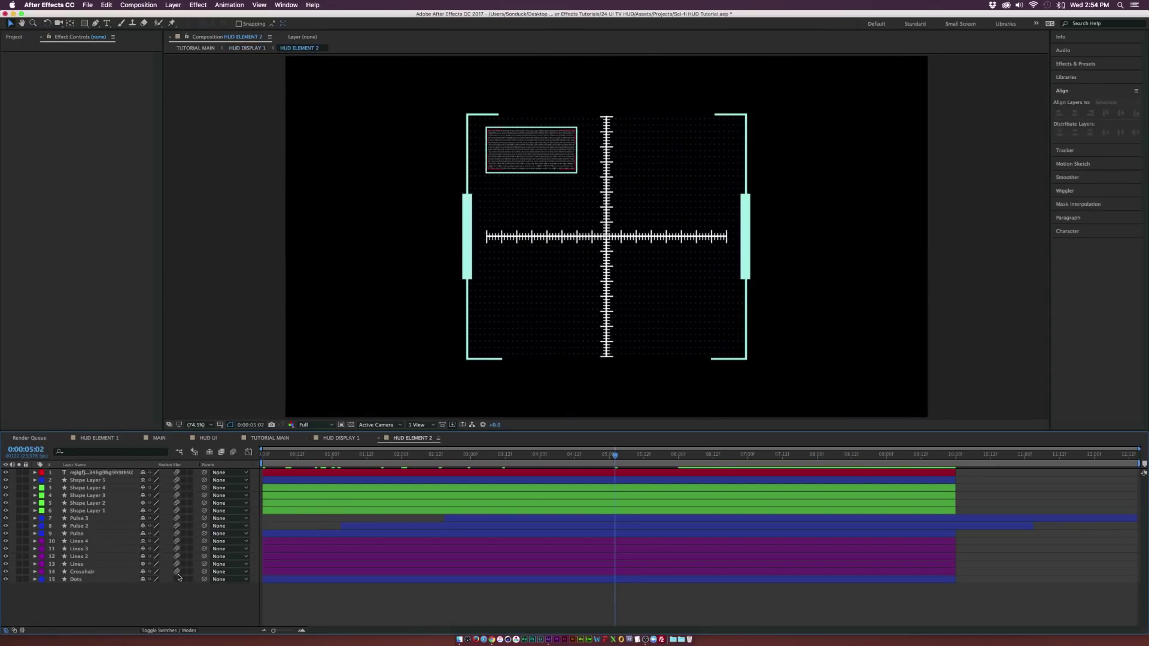
pyautogui.click(234, 453)
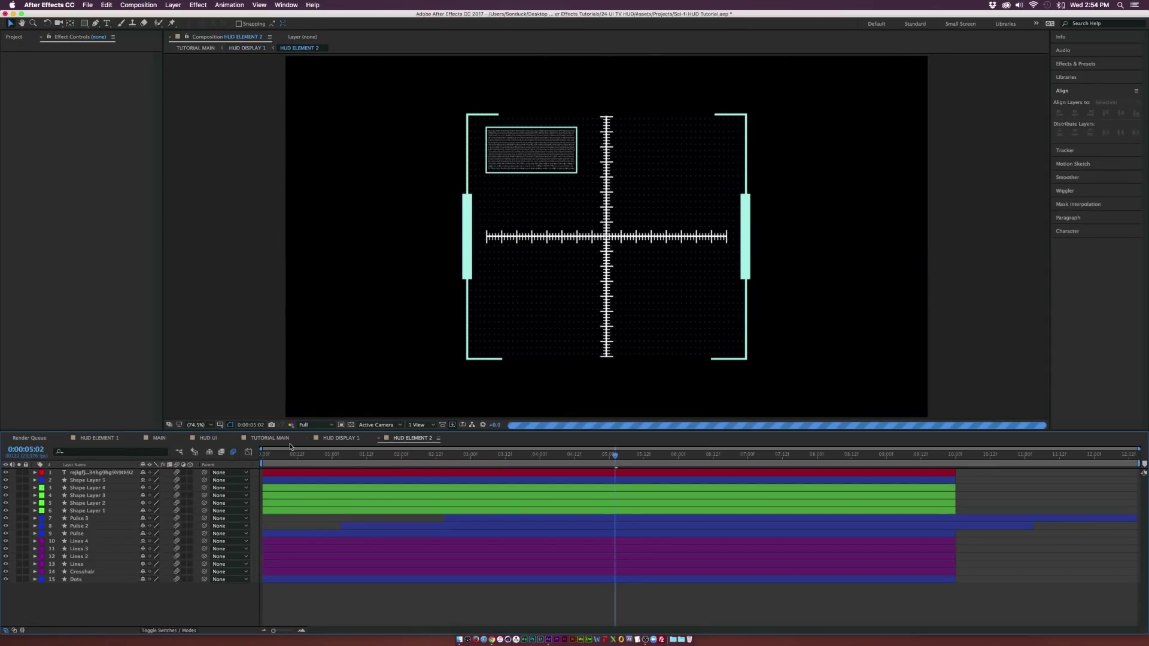
pyautogui.click(337, 440)
pyautogui.click(271, 439)
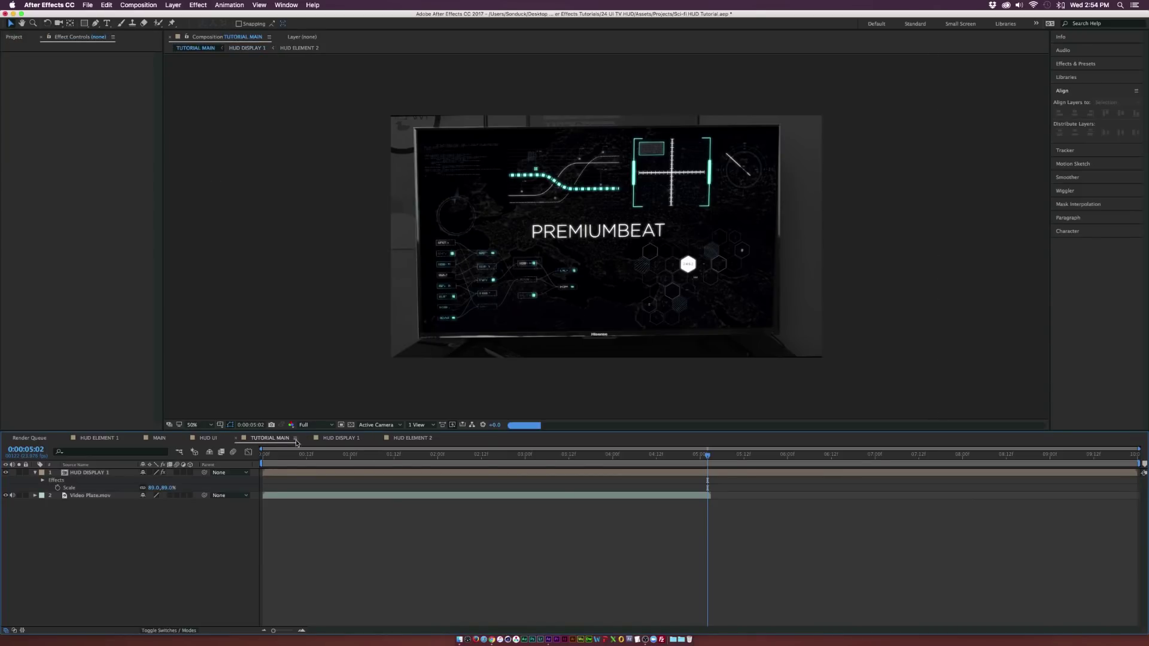
pyautogui.click(138, 5)
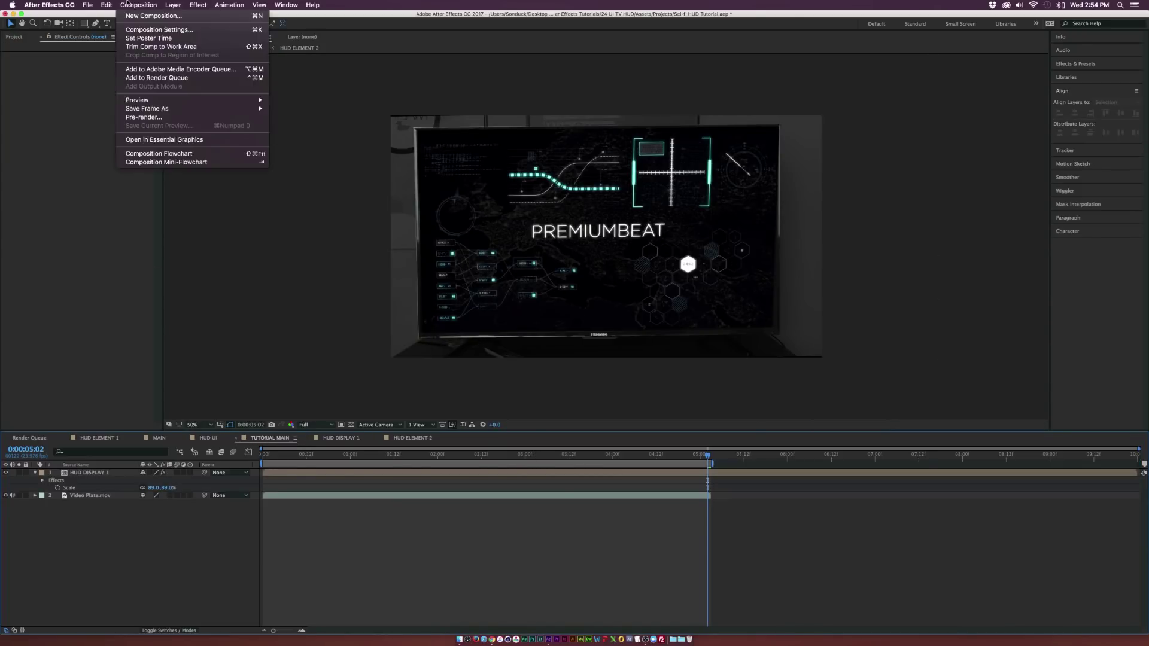